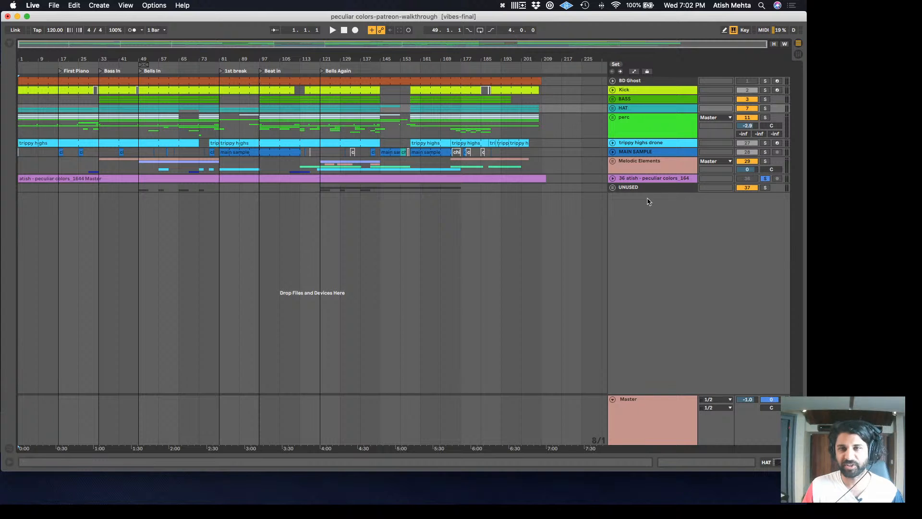
Unfold the peculiar colors_1644 Master reference track and play the arrangement from bar 1, adjusting the listening volume as it plays
{"action": "left_click", "coordinate": [613, 179]}
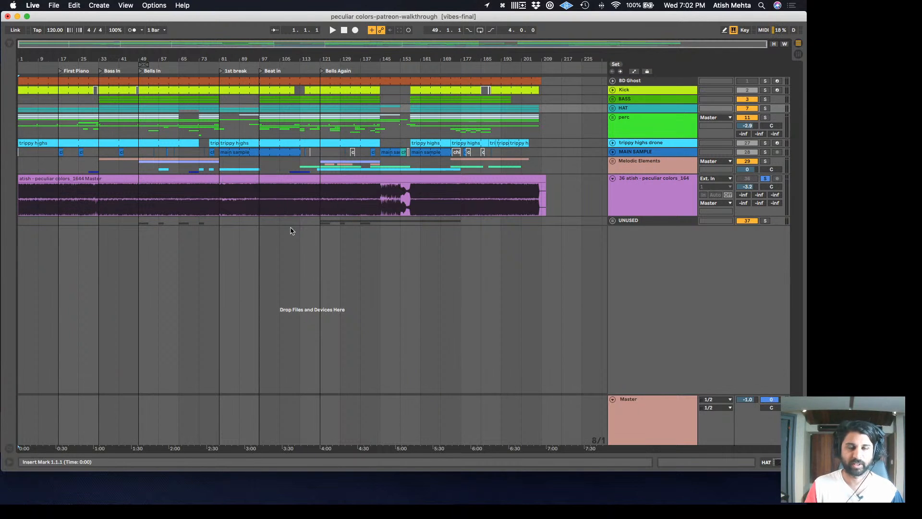
{"action": "left_click", "coordinate": [331, 31]}
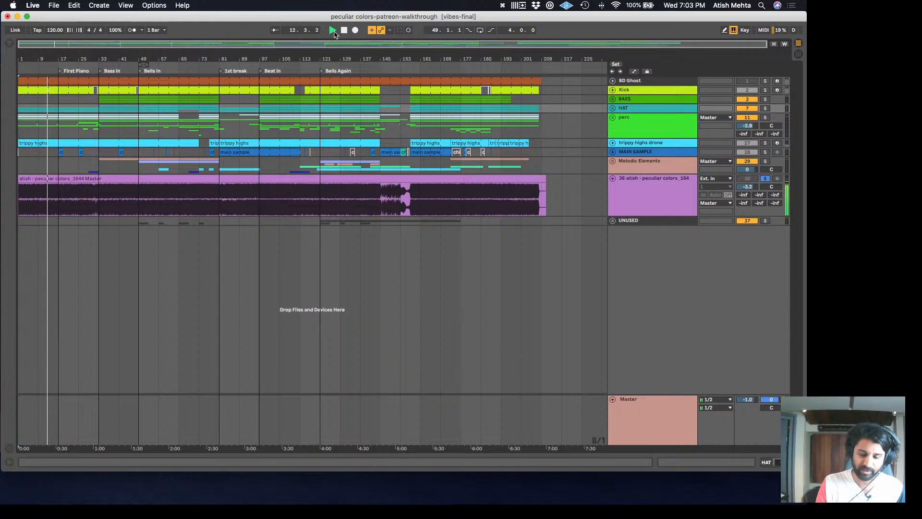
{"action": "key", "text": "XF86AudioRaiseVolume"}
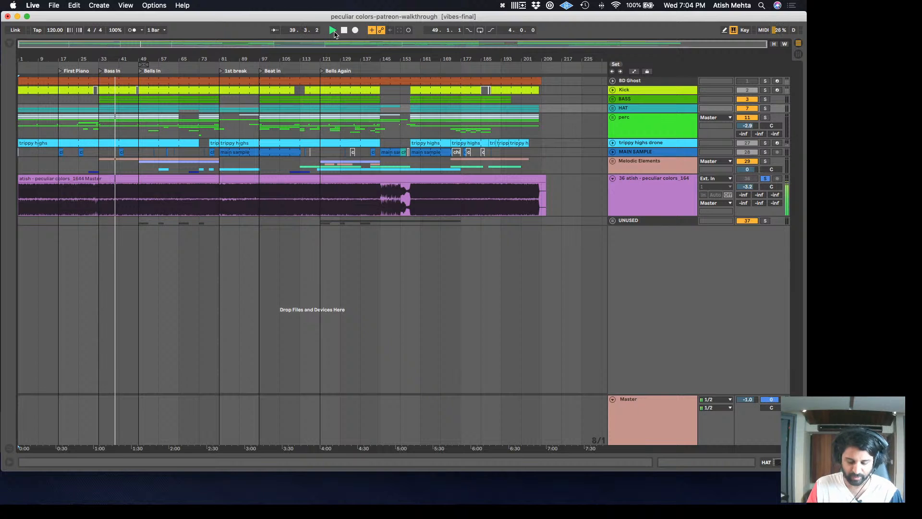
{"action": "key", "text": "XF86AudioLowerVolume"}
{"action": "key", "text": "XF86AudioLowerVolume"}
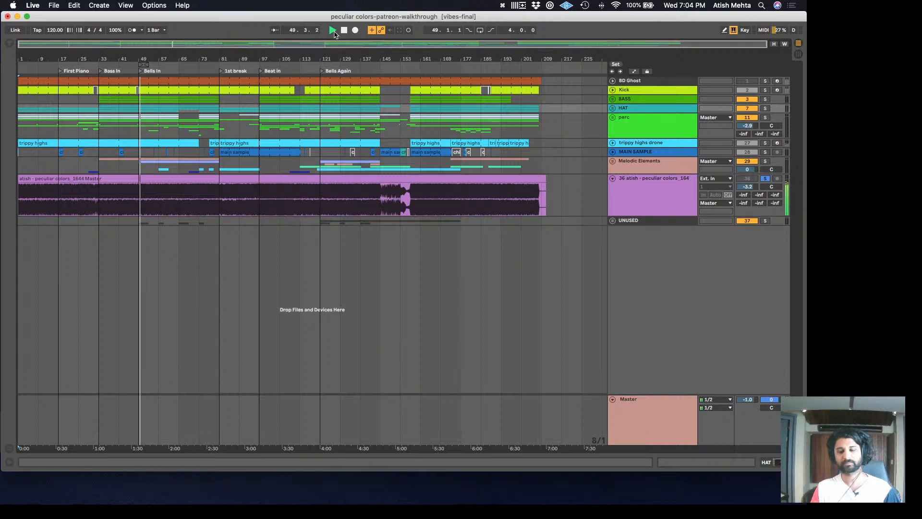
{"action": "key", "text": "XF86AudioRaiseVolume"}
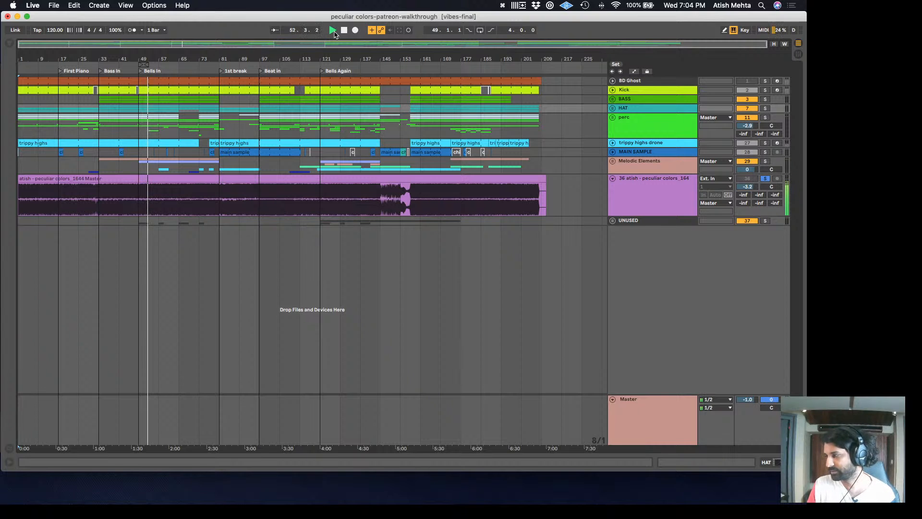
{"action": "key", "text": "XF86AudioRaiseVolume"}
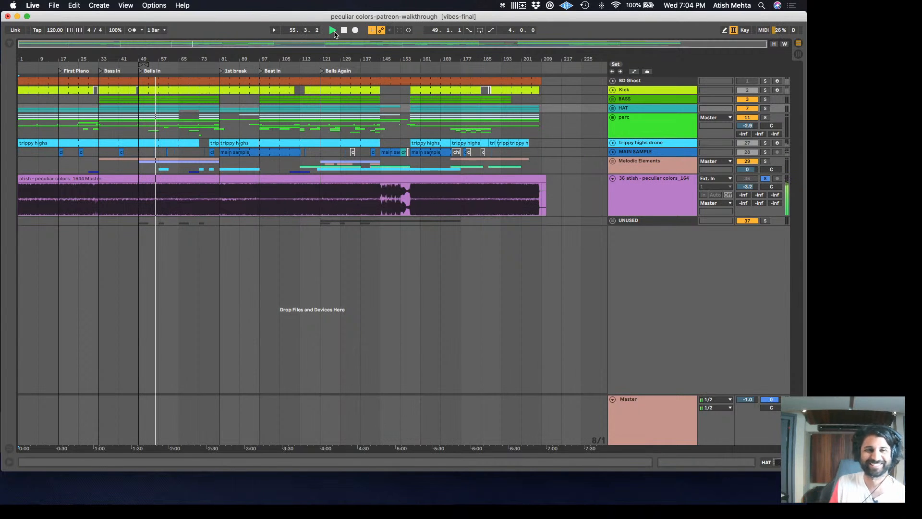
{"action": "key", "text": "XF86AudioRaiseVolume"}
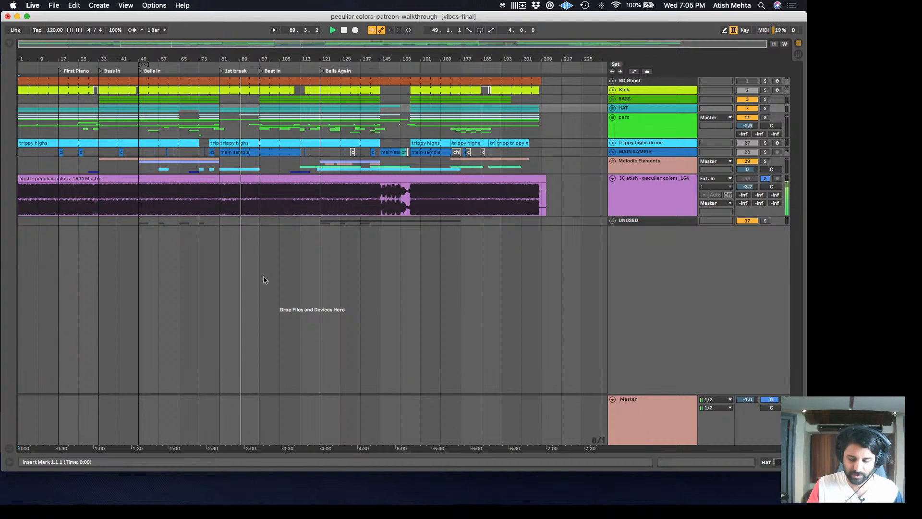
{"action": "key", "text": "XF86AudioRaiseVolume"}
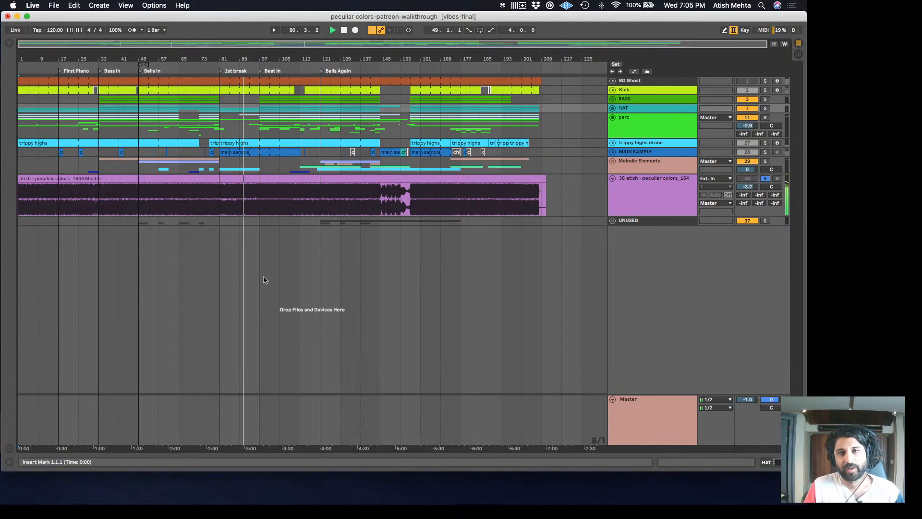
{"action": "key", "text": "XF86AudioRaiseVolume"}
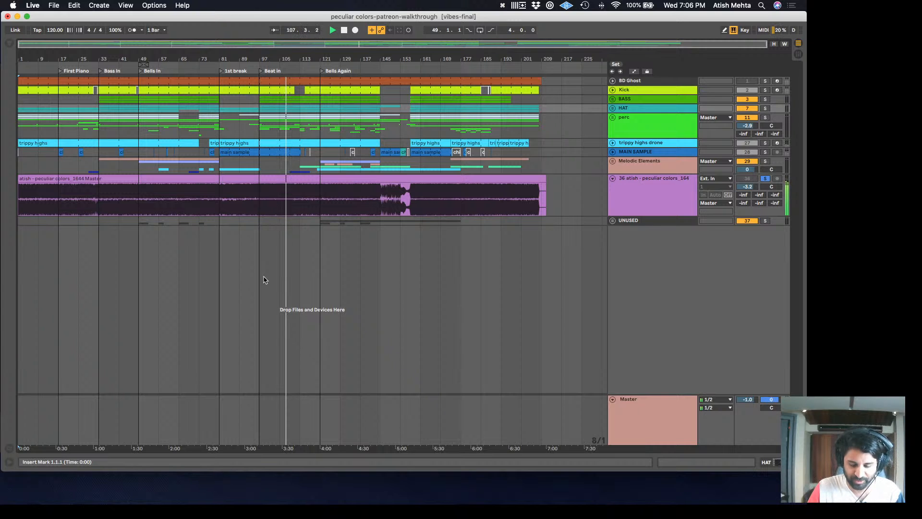
{"action": "key", "text": "XF86AudioLowerVolume"}
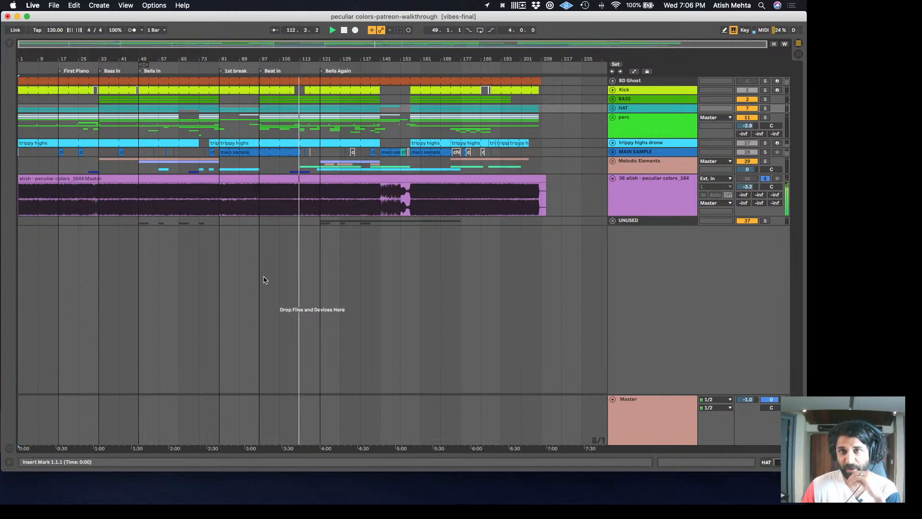
{"action": "key", "text": "XF86AudioLowerVolume"}
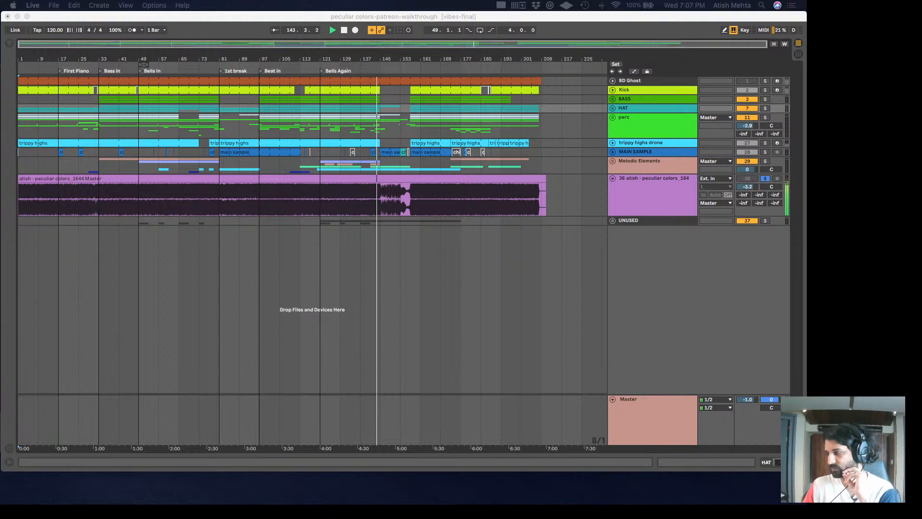
Stop playback of the reference track shortly before the end of the arrangement
{"action": "key", "text": "super+Tab"}
{"action": "key", "text": "super+Tab"}
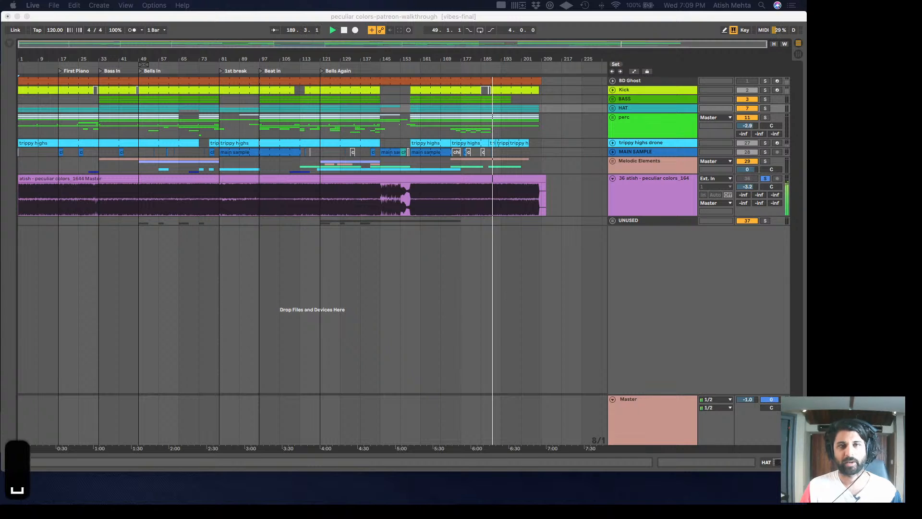
{"action": "left_click", "coordinate": [345, 31]}
{"action": "left_click", "coordinate": [423, 192]}
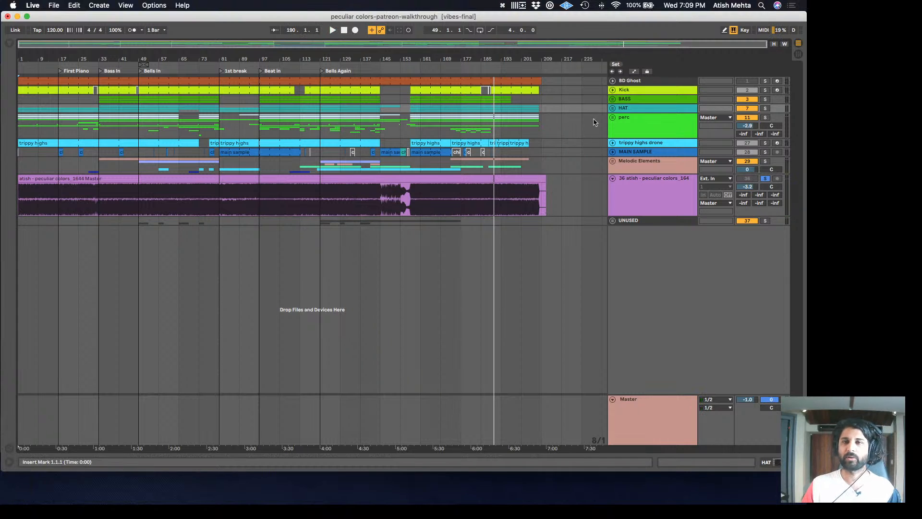
{"action": "key", "text": "super+Tab"}
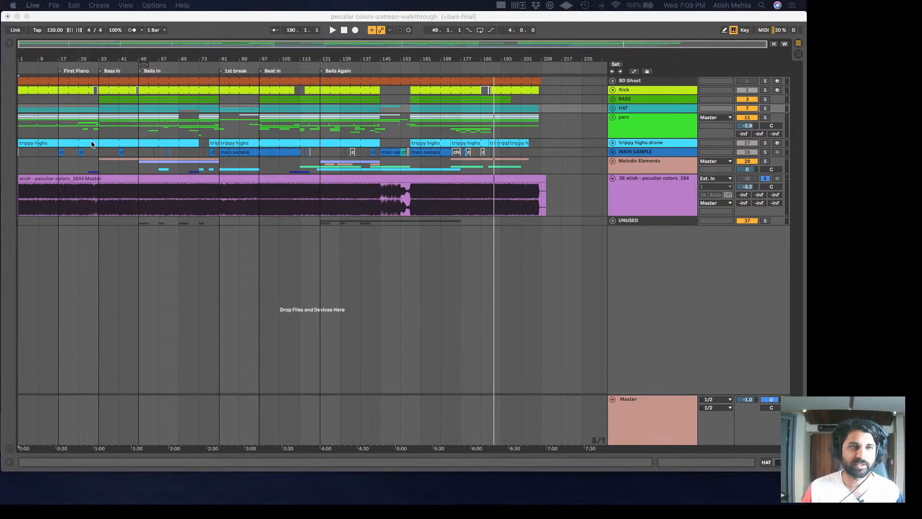
Set the loop to bars 33 to 41 by selecting eight bars of the perc group at Bass In, and briefly play it
{"action": "key", "text": "plus"}
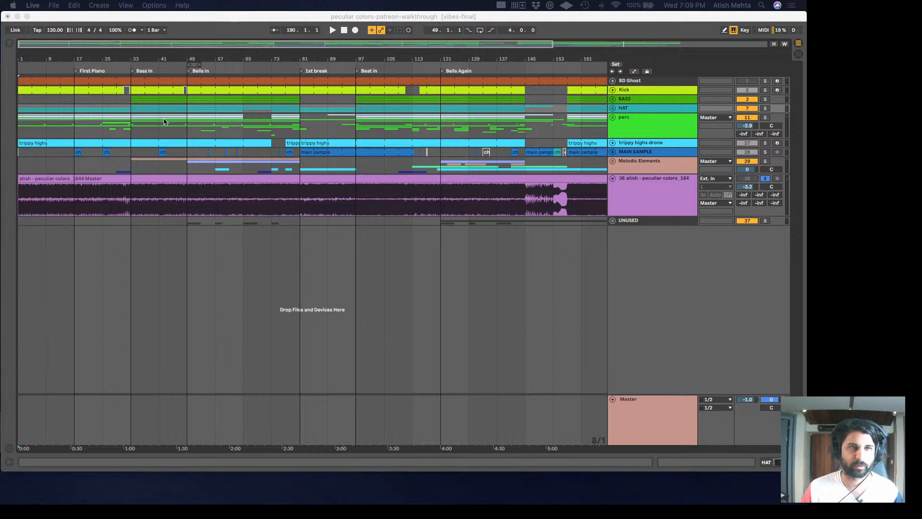
{"action": "scroll", "coordinate": [163, 121], "scroll_direction": "up", "scroll_amount": 2}
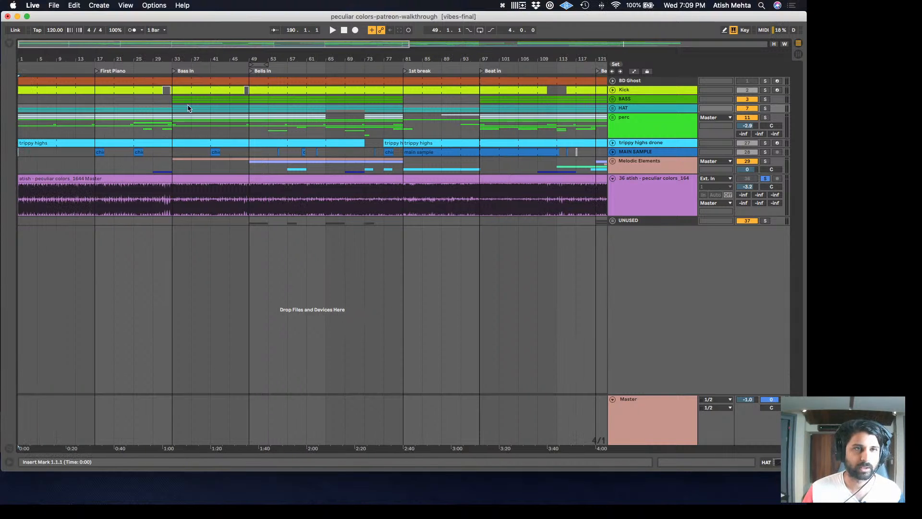
{"action": "left_click_drag", "start_coordinate": [175, 133], "coordinate": [189, 135]}
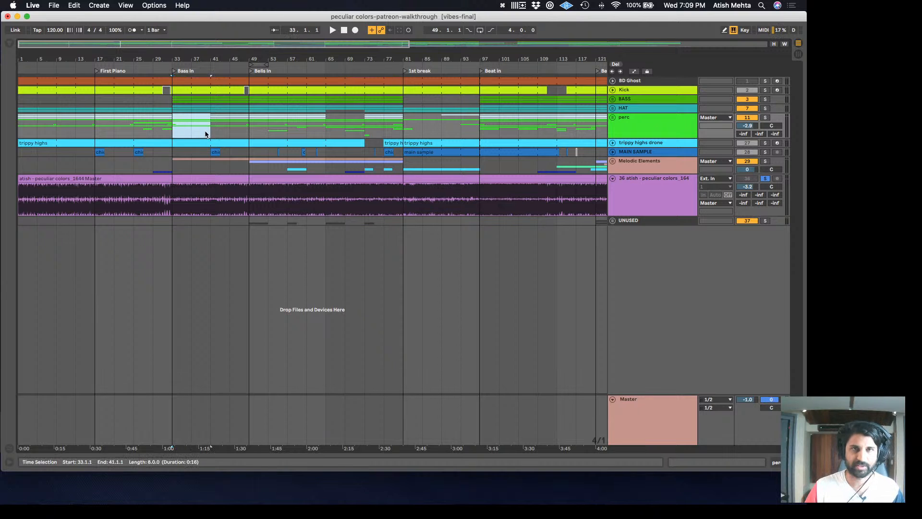
{"action": "key", "text": "super+l"}
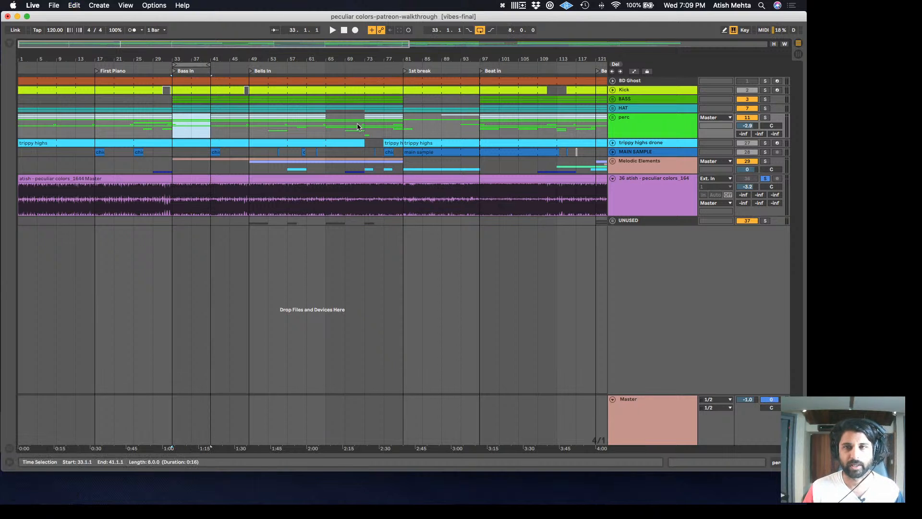
{"action": "key", "text": "space"}
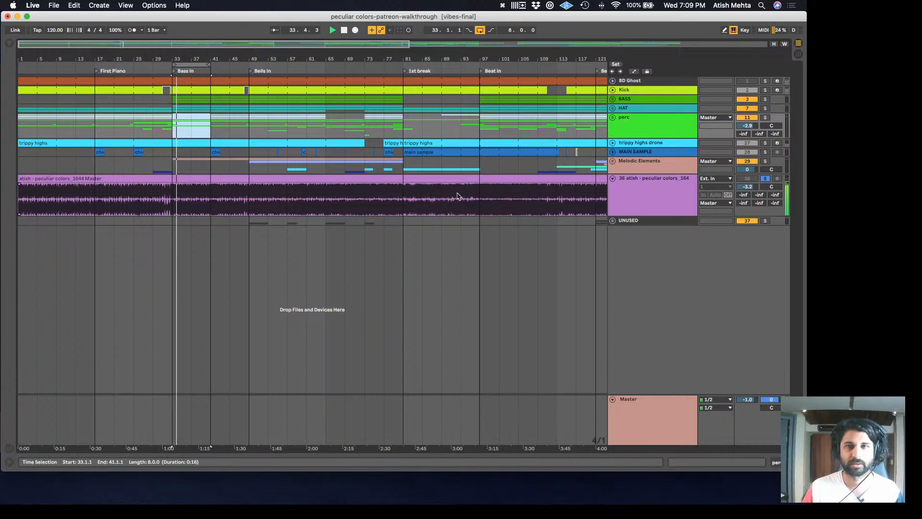
{"action": "key", "text": "space"}
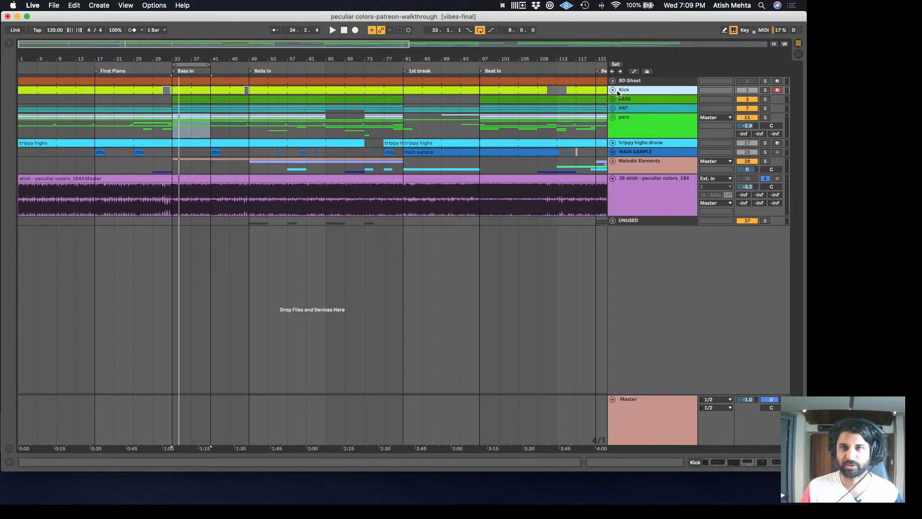
Examine the Kick track and the tracks inside the BASS and HAT groups, leaving each one folded
{"action": "left_click", "coordinate": [614, 90]}
{"action": "left_click", "coordinate": [613, 91]}
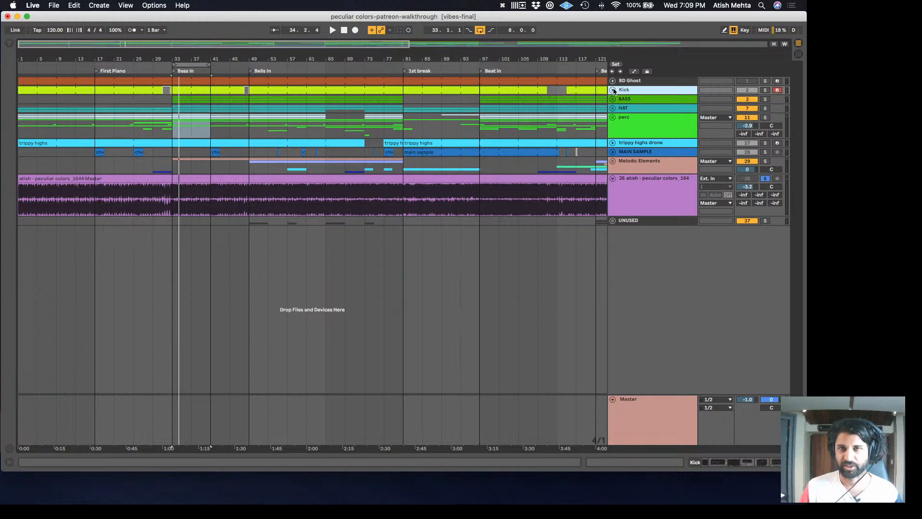
{"action": "left_click", "coordinate": [614, 99]}
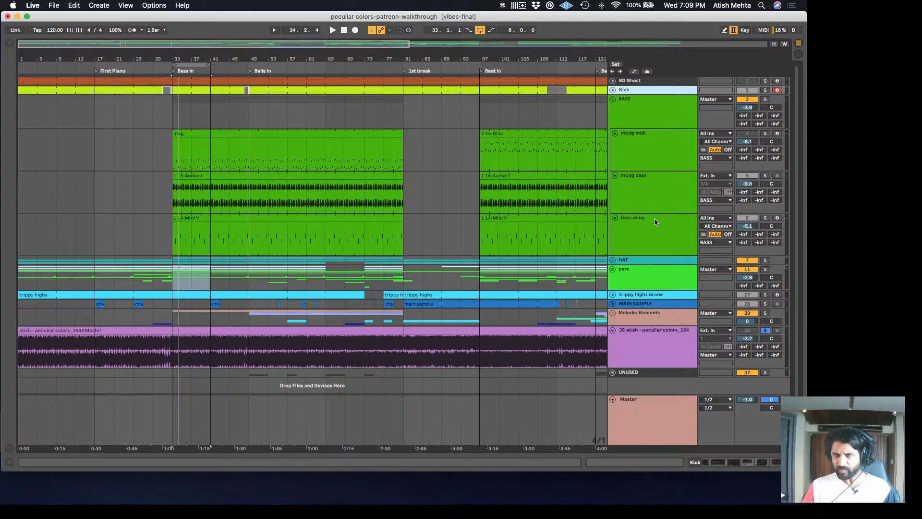
{"action": "left_click", "coordinate": [613, 99]}
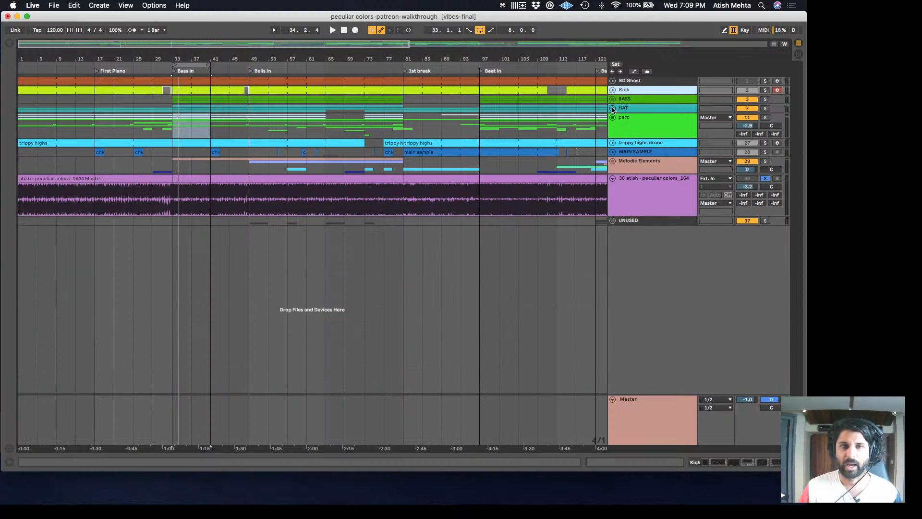
{"action": "left_click", "coordinate": [613, 108]}
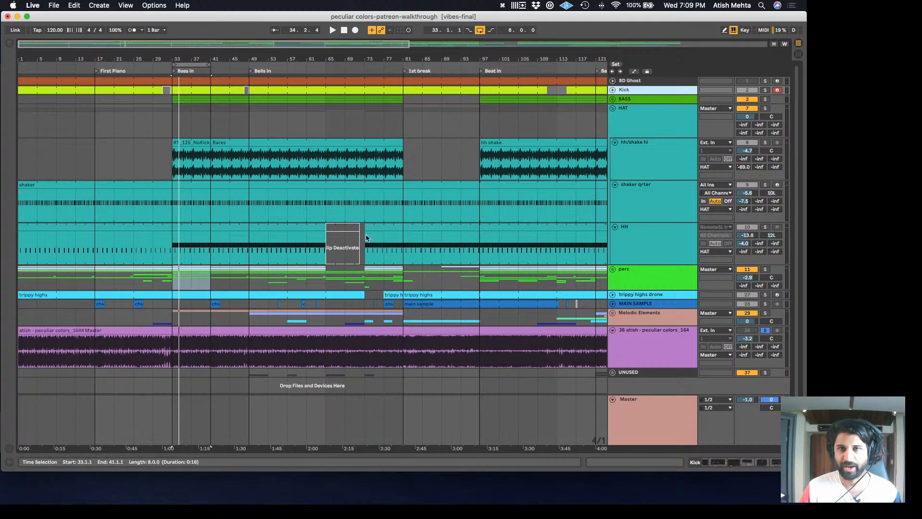
{"action": "left_click", "coordinate": [613, 108]}
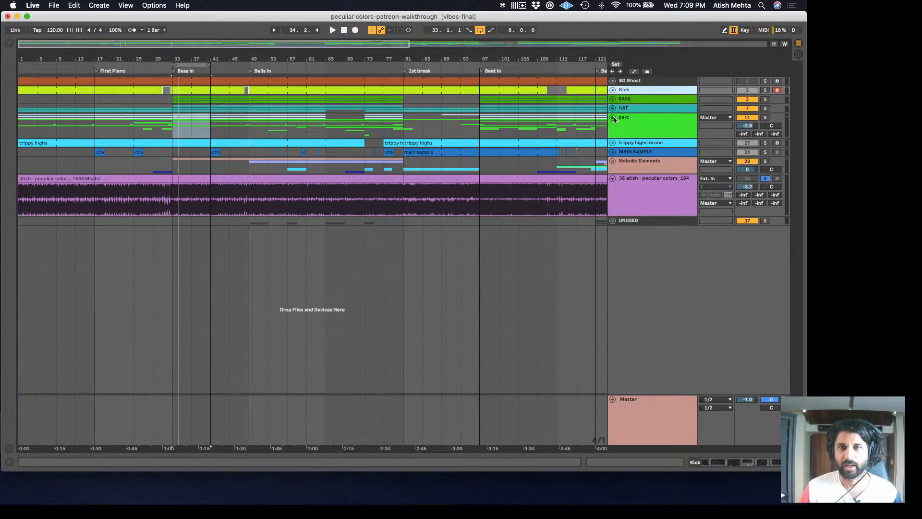
Examine the tracks inside the perc and Melodic Elements groups, leaving both groups folded
{"action": "left_click", "coordinate": [613, 118]}
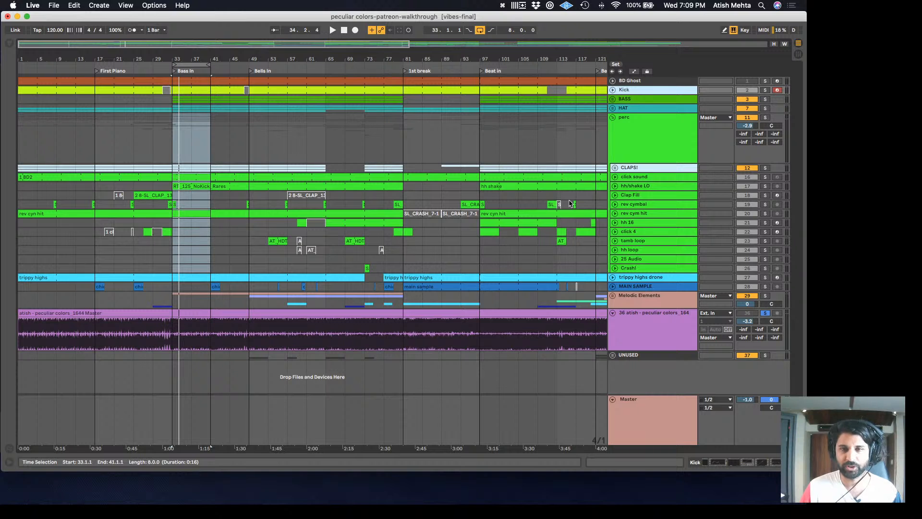
{"action": "left_click", "coordinate": [613, 300]}
{"action": "scroll", "coordinate": [618, 264], "scroll_direction": "down", "scroll_amount": 8}
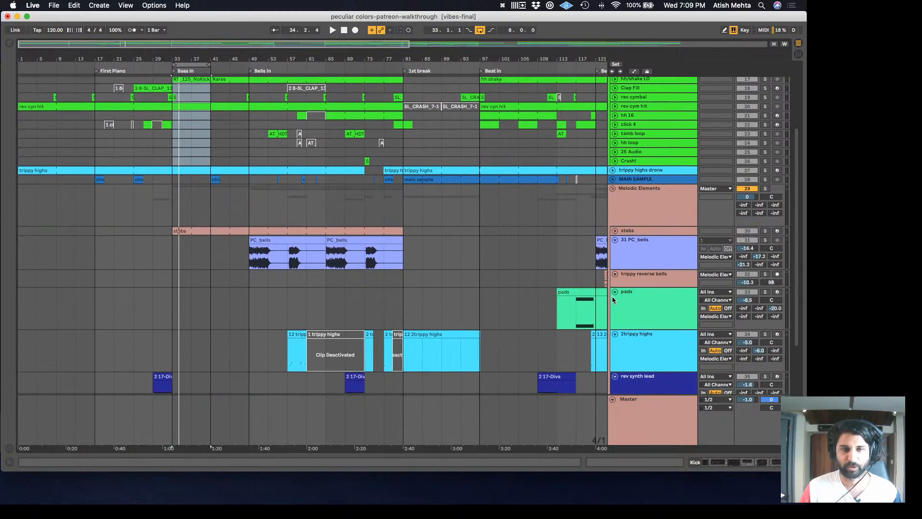
{"action": "scroll", "coordinate": [618, 264], "scroll_direction": "up", "scroll_amount": 5}
{"action": "left_click", "coordinate": [617, 208]}
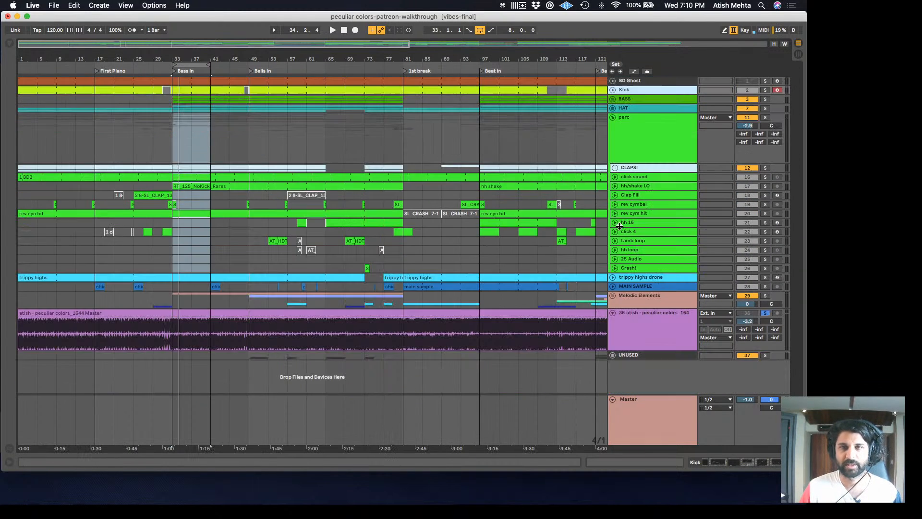
{"action": "left_click", "coordinate": [614, 117]}
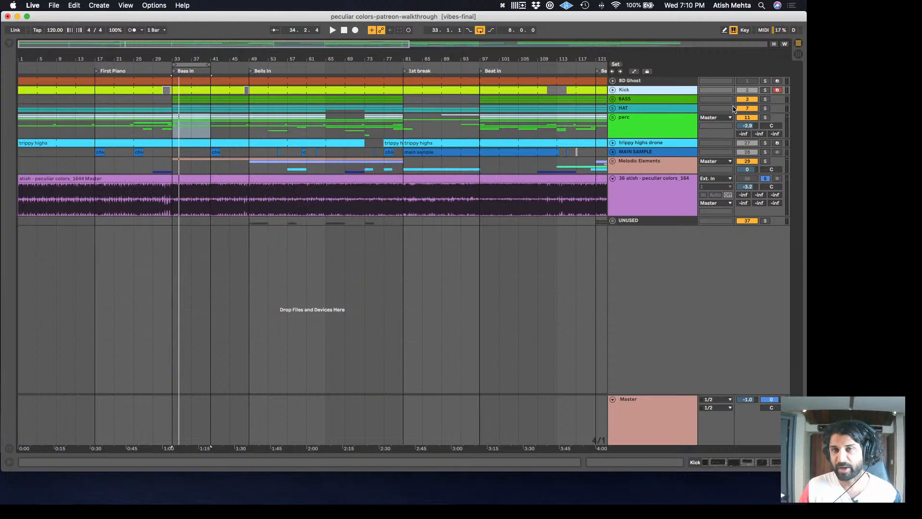
Toggle the BD Ghost track's activator repeatedly to demonstrate its mapped mute switch
{"action": "key", "text": "1"}
{"action": "key", "text": "1"}
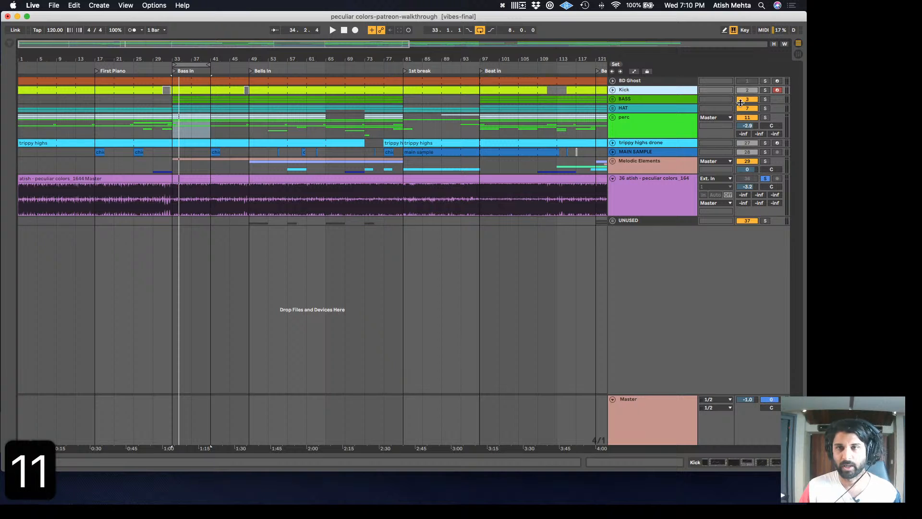
{"action": "key", "text": "1"}
{"action": "key", "text": "1"}
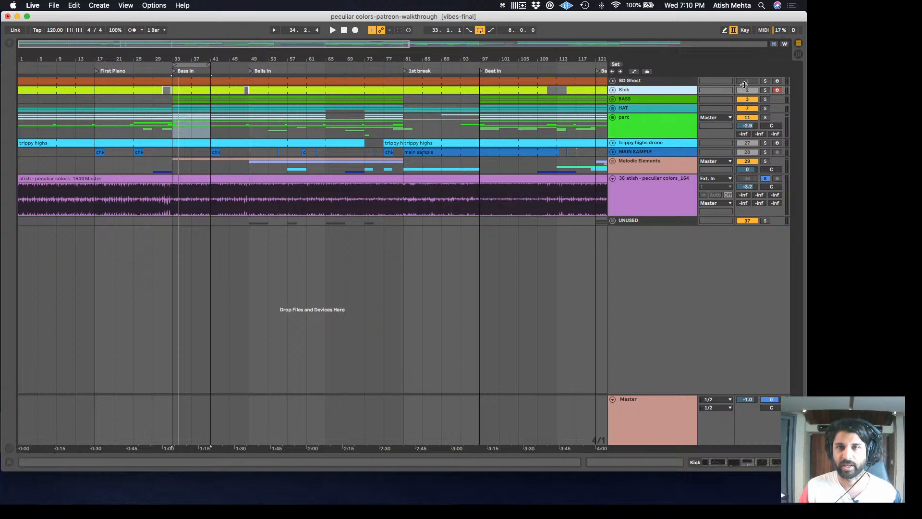
{"action": "key", "text": "1"}
{"action": "key", "text": "1"}
{"action": "key", "text": "1"}
{"action": "key", "text": "1"}
{"action": "key", "text": "1"}
{"action": "key", "text": "1"}
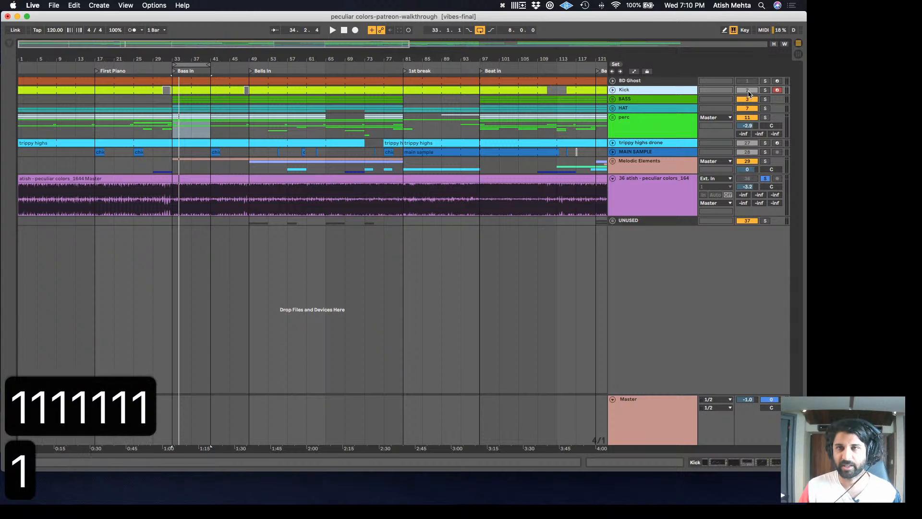
Toggle the activators of the Kick track and the BASS and HAT groups in turn to demonstrate their mapped mute switches
{"action": "key", "text": "2"}
{"action": "key", "text": "2"}
{"action": "key", "text": "2"}
{"action": "key", "text": "2"}
{"action": "key", "text": "2"}
{"action": "key", "text": "2"}
{"action": "key", "text": "2"}
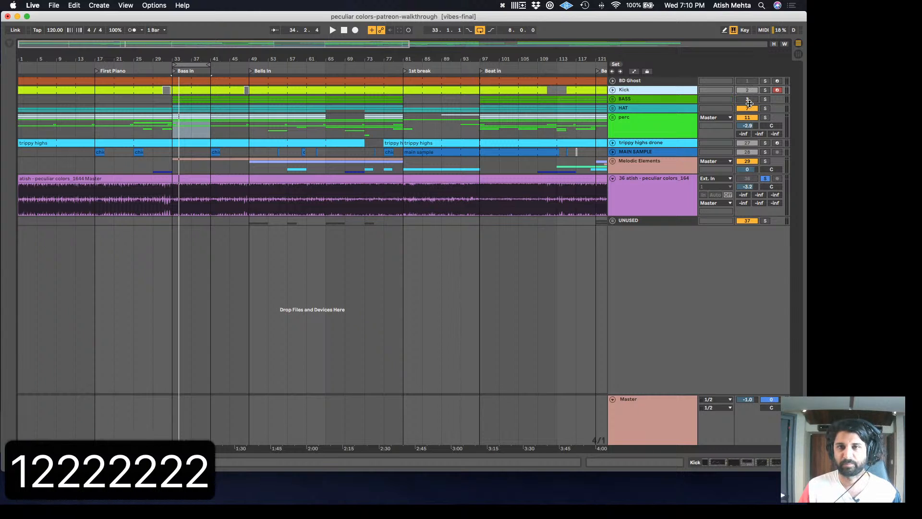
{"action": "key", "text": "3"}
{"action": "key", "text": "3"}
{"action": "key", "text": "3"}
{"action": "key", "text": "3"}
{"action": "key", "text": "4"}
{"action": "key", "text": "4"}
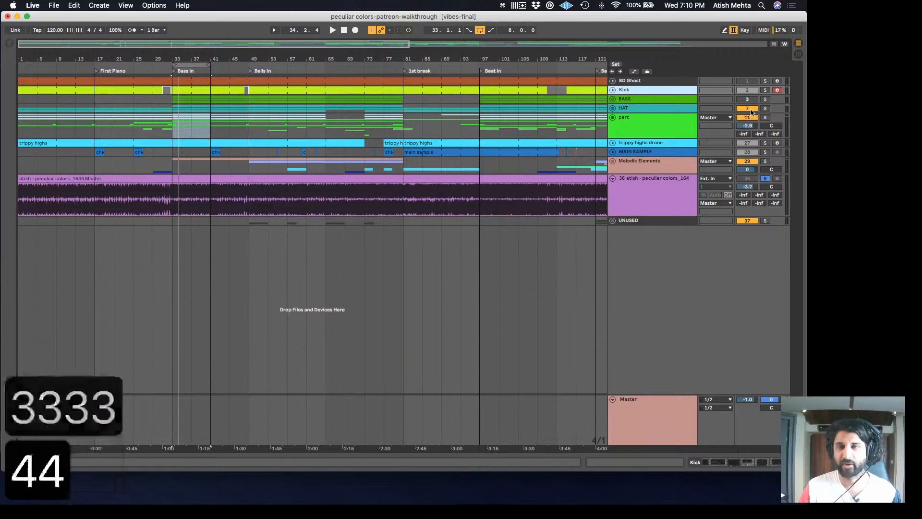
{"action": "key", "text": "2"}
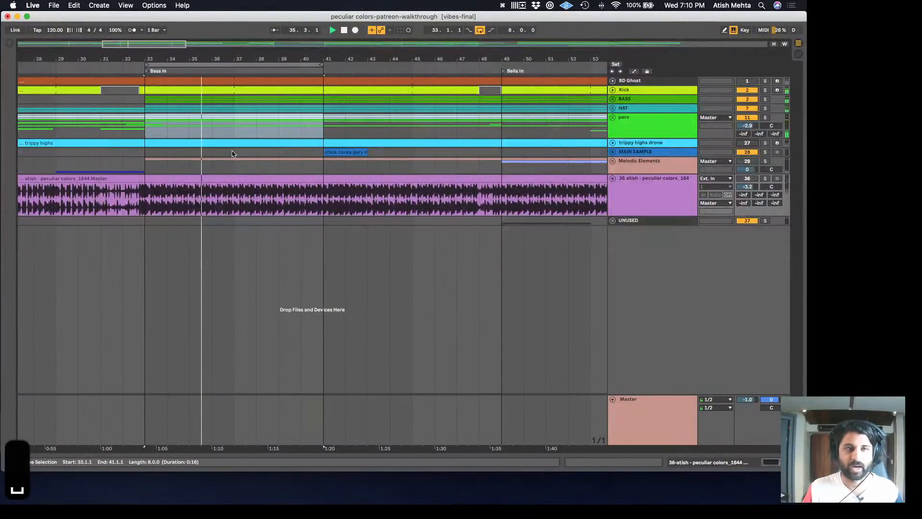
Select the reference master track, play the Bass In loop and solo the Kick track
{"action": "left_click", "coordinate": [226, 142]}
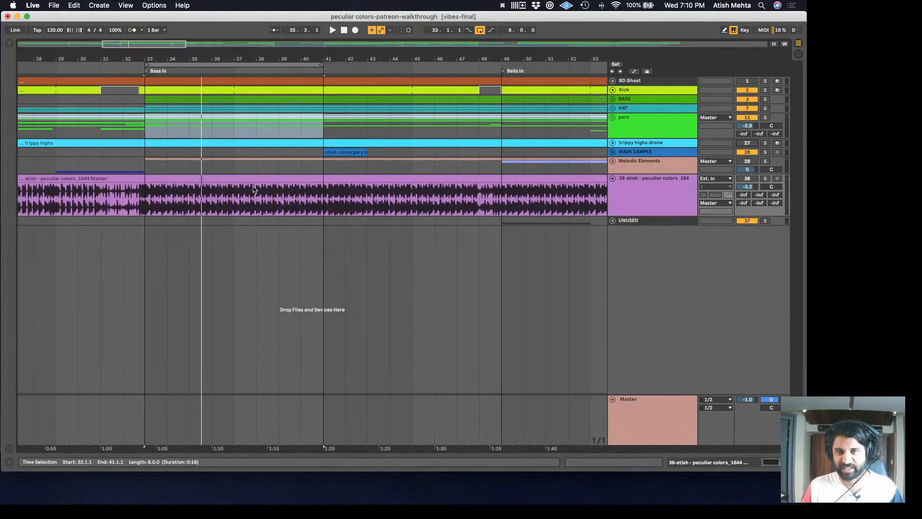
{"action": "left_click", "coordinate": [646, 195]}
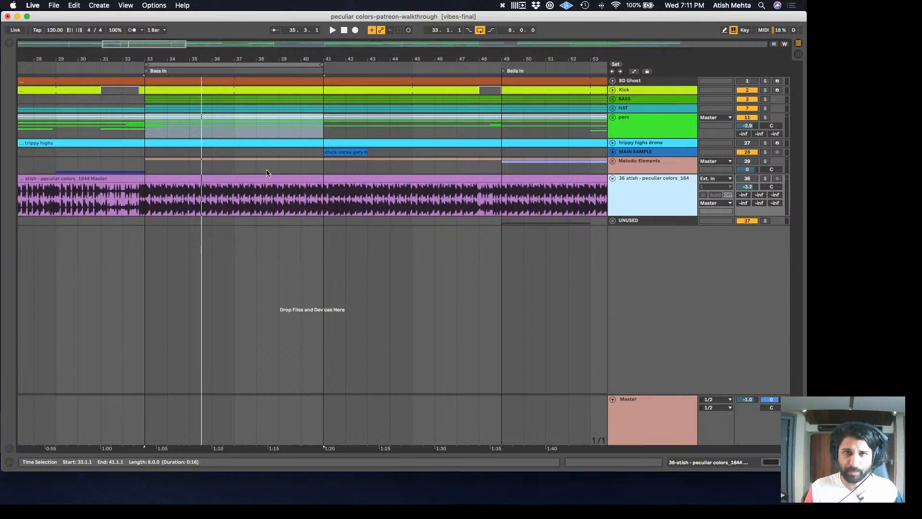
{"action": "key", "text": "space"}
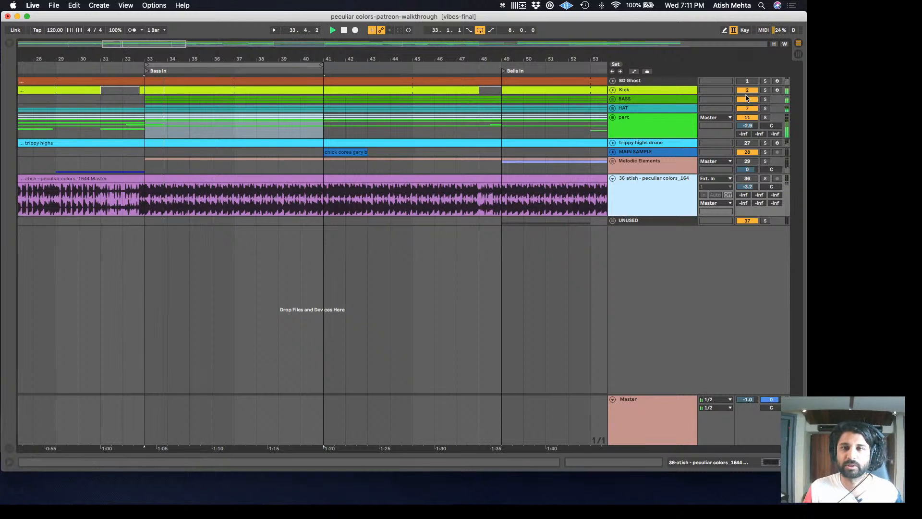
{"action": "left_click", "coordinate": [765, 90]}
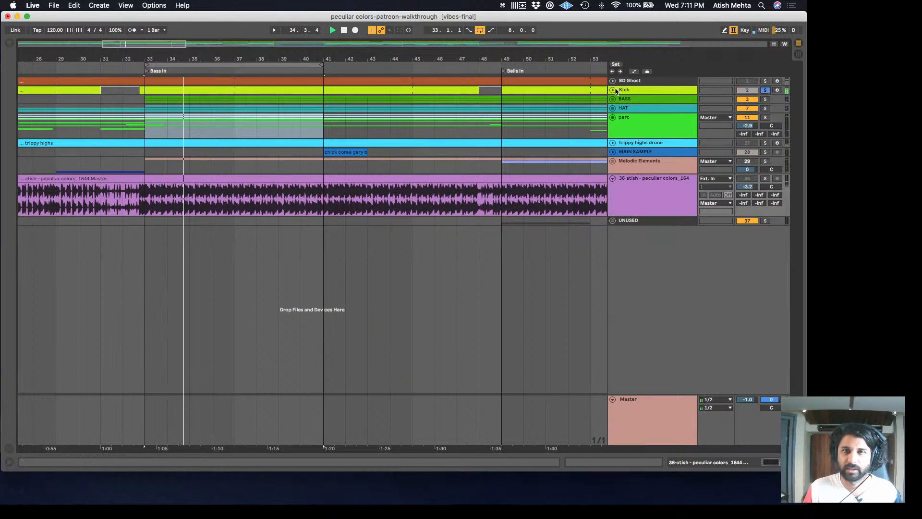
Unfold the Kick track, select its clip in the Bass In section and display the track's device chain
{"action": "left_click", "coordinate": [613, 90]}
{"action": "left_click", "coordinate": [181, 89]}
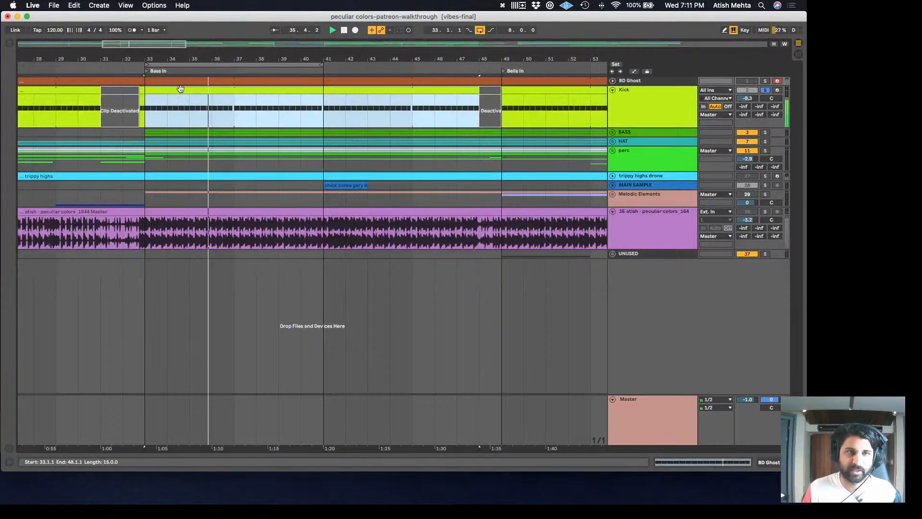
{"action": "key", "text": "shift+Tab"}
{"action": "key", "text": "shift+Tab"}
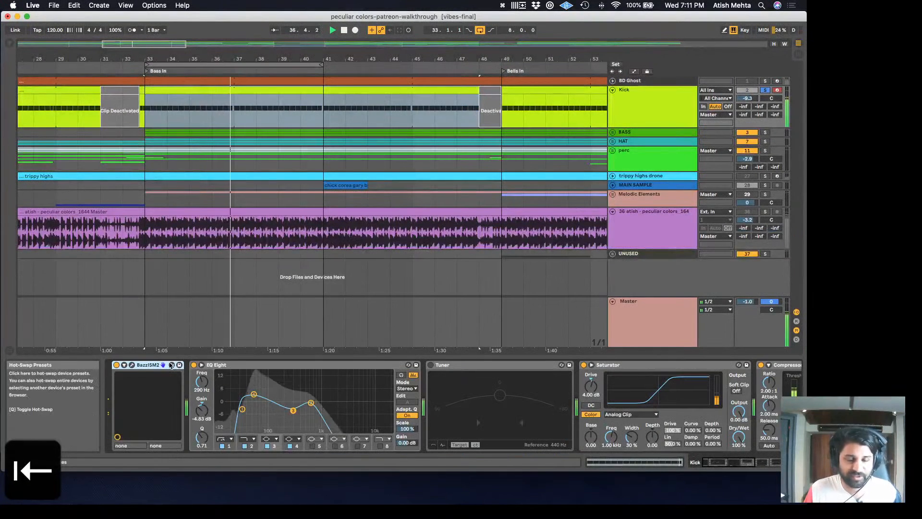
Open the Kick's BazzISM2 instrument, check the note list for fEnd and hide the plug-in window
{"action": "left_click", "coordinate": [132, 365]}
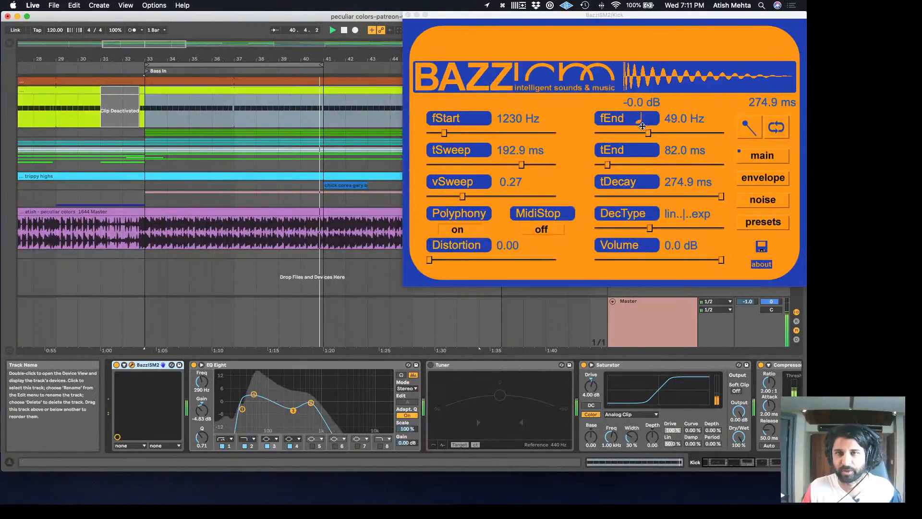
{"action": "left_click", "coordinate": [641, 123]}
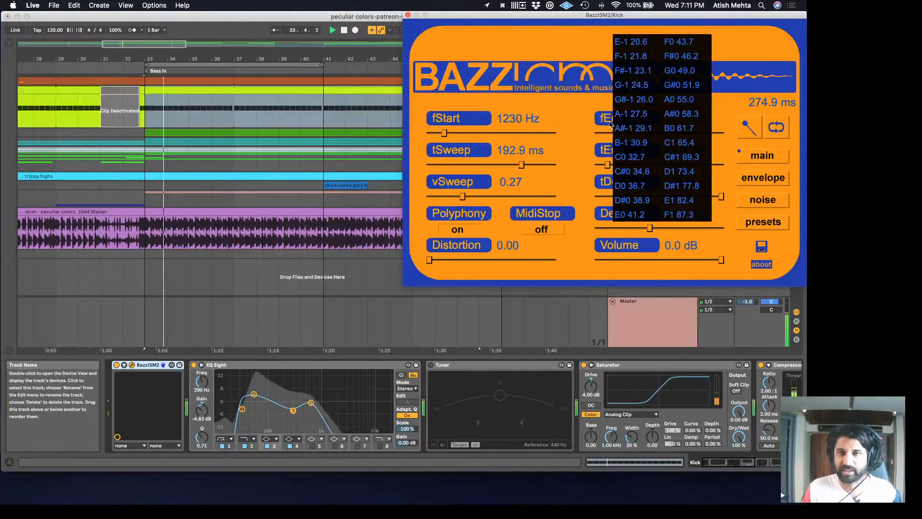
{"action": "left_click", "coordinate": [679, 70]}
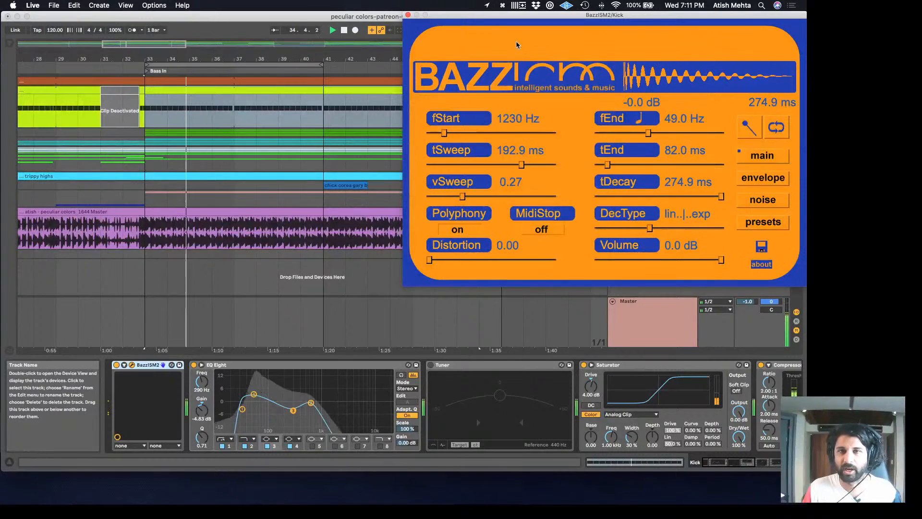
{"action": "key", "text": "super+alt+p"}
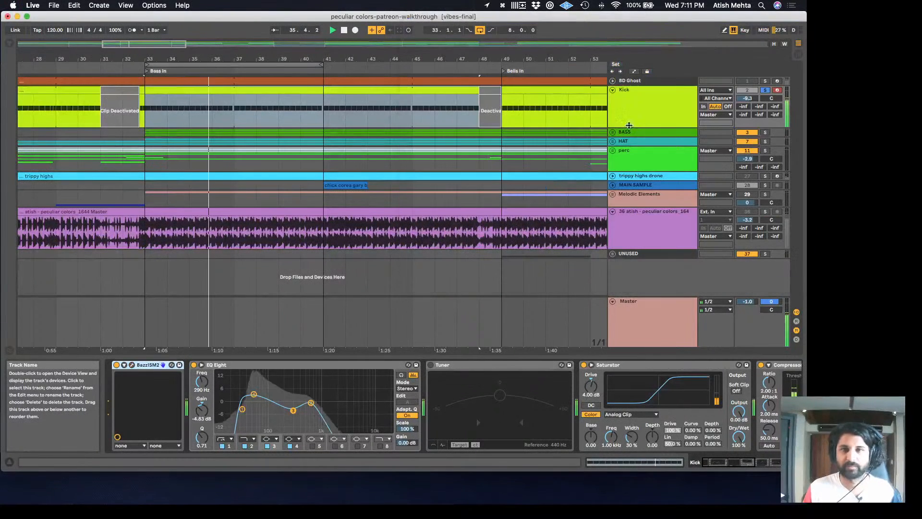
Unfold the BASS group and solo it together with the Kick to hear its tracks
{"action": "left_click", "coordinate": [612, 131]}
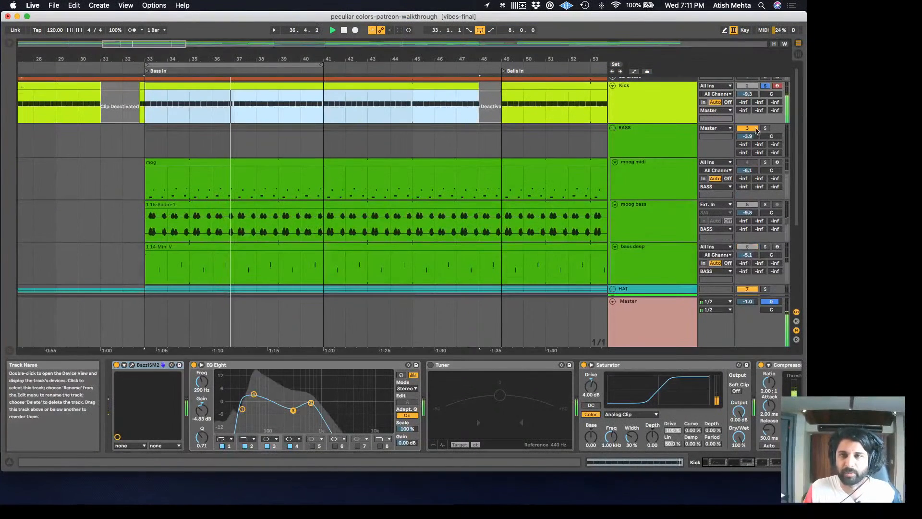
{"action": "left_click", "coordinate": [765, 128]}
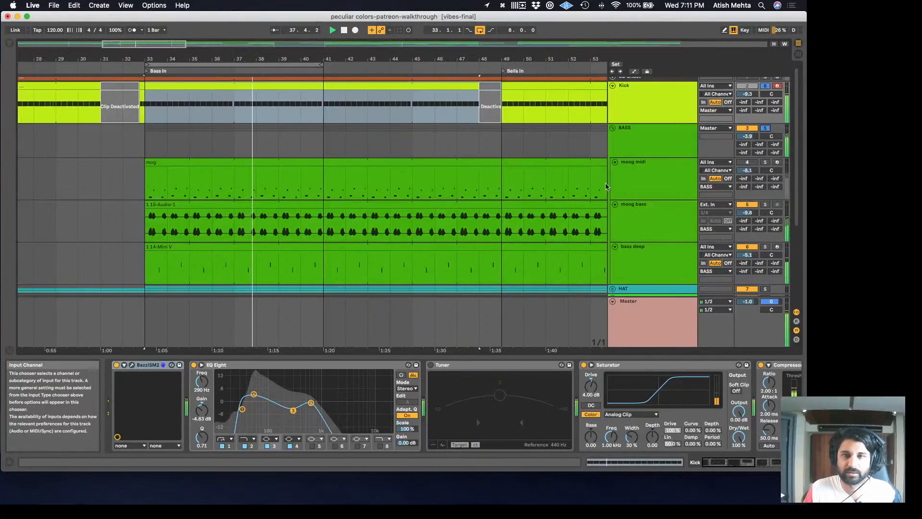
{"action": "scroll", "coordinate": [606, 186], "scroll_direction": "down", "scroll_amount": 3}
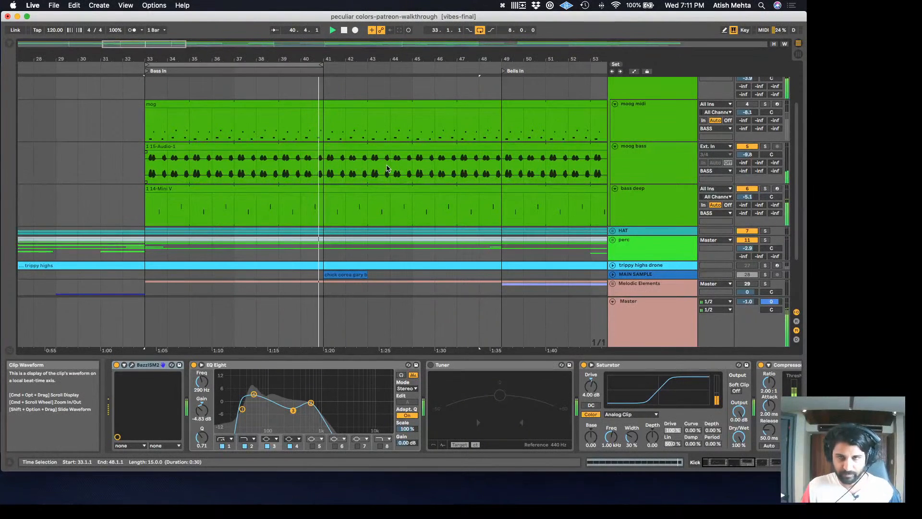
Review the device chains of the moog bass and moog midi tracks, leaving moog bass selected
{"action": "left_click", "coordinate": [663, 157]}
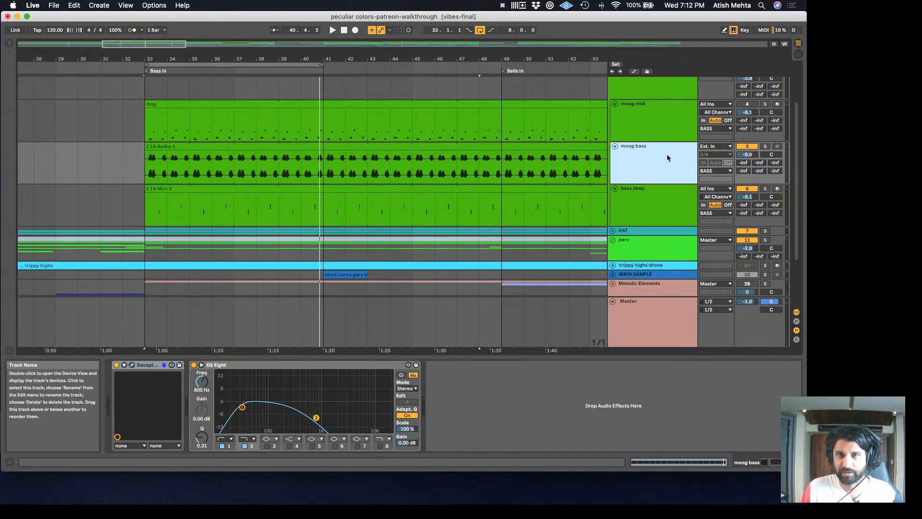
{"action": "left_click", "coordinate": [665, 139]}
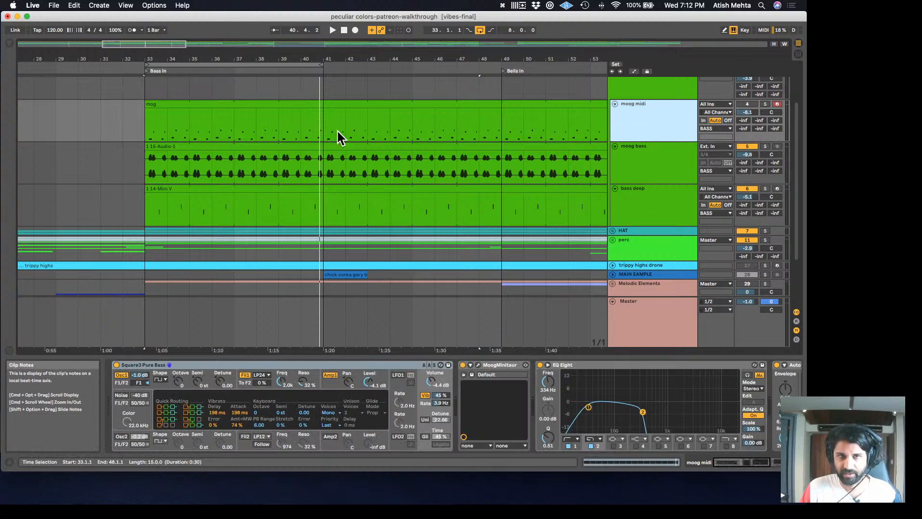
{"action": "left_click", "coordinate": [650, 159]}
Show the sample details of the moog bass audio clip and audition that track soloed
{"action": "left_click", "coordinate": [285, 156]}
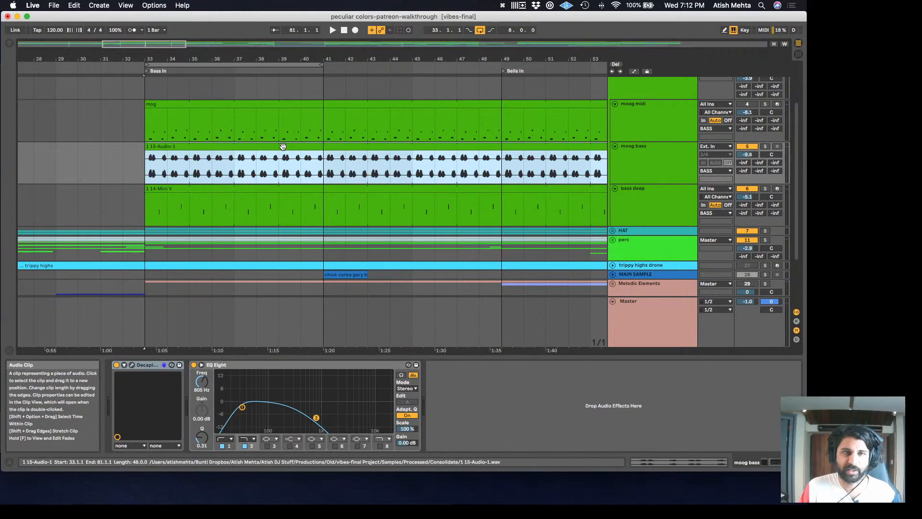
{"action": "key", "text": "shift+Tab"}
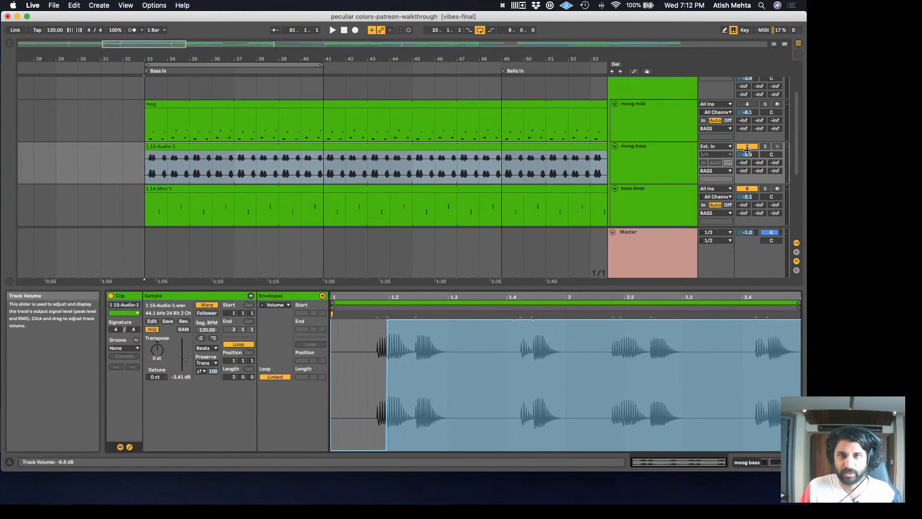
{"action": "left_click", "coordinate": [766, 147]}
{"action": "key", "text": "space"}
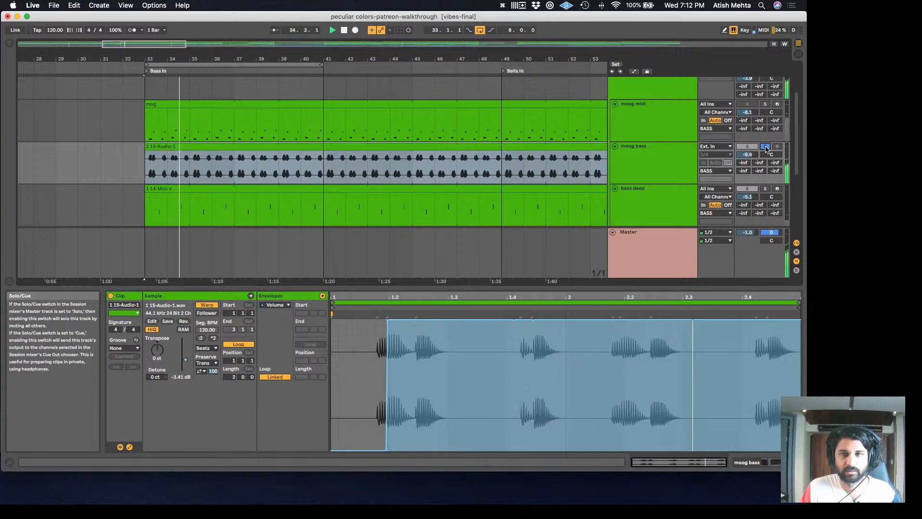
{"action": "key", "text": "space"}
Solo the bass deep track, display its devices and inspect the Mini V instrument window before closing it
{"action": "left_click", "coordinate": [765, 189]}
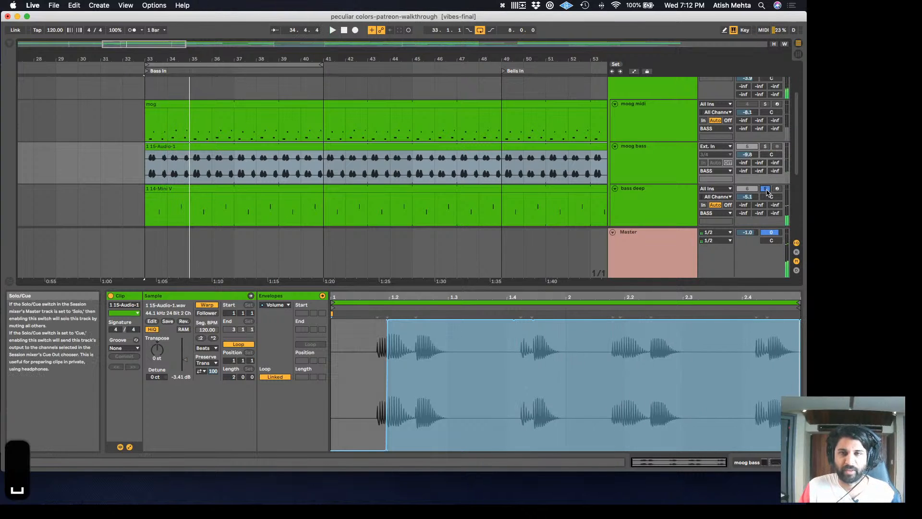
{"action": "left_click", "coordinate": [206, 214]}
{"action": "key", "text": "shift+Tab"}
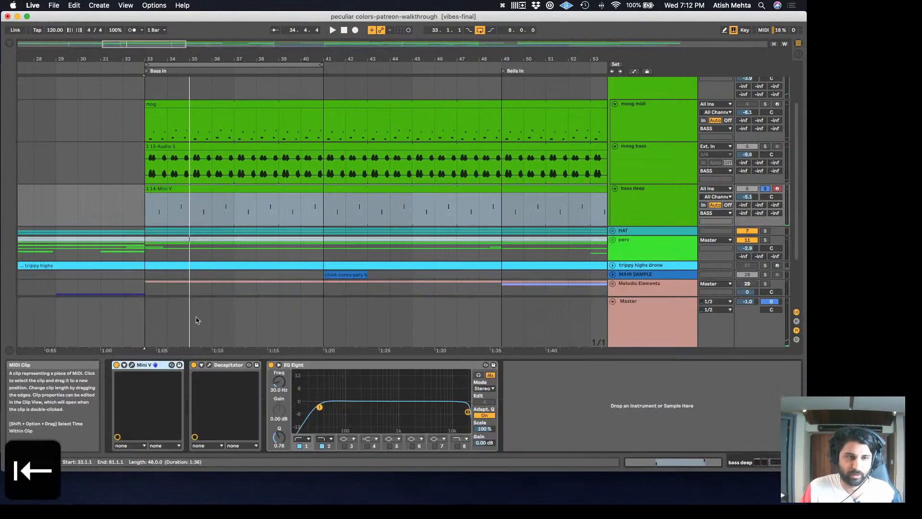
{"action": "left_click", "coordinate": [132, 366]}
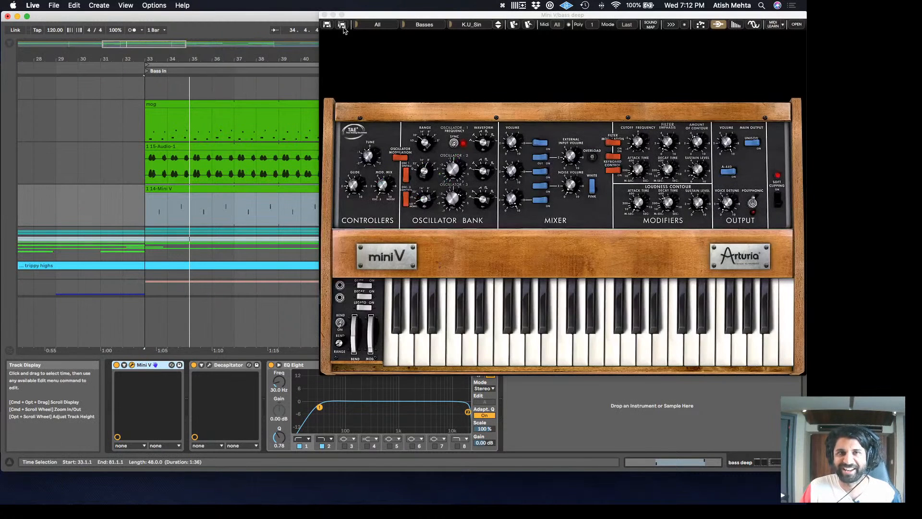
{"action": "left_click", "coordinate": [324, 16]}
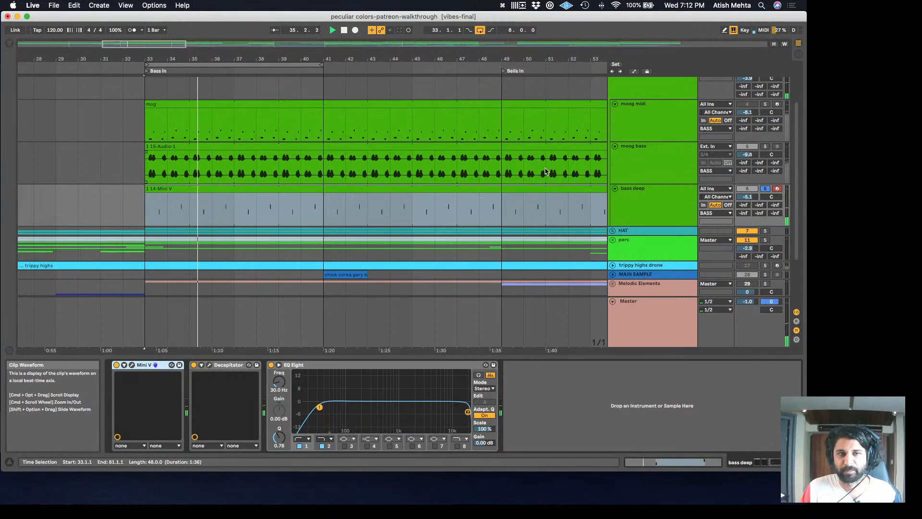
Solo moog bass together with bass deep and replay the Bass In loop from its start
{"action": "left_click", "coordinate": [765, 146]}
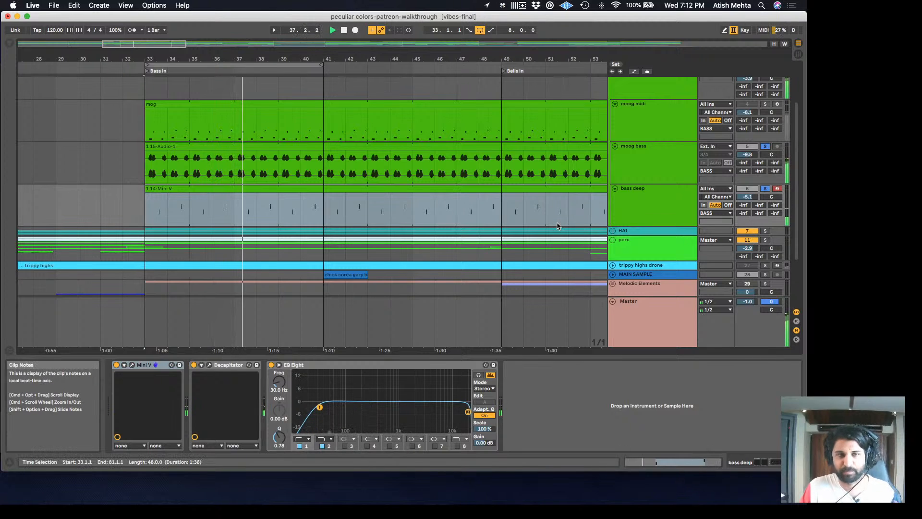
{"action": "key", "text": "space"}
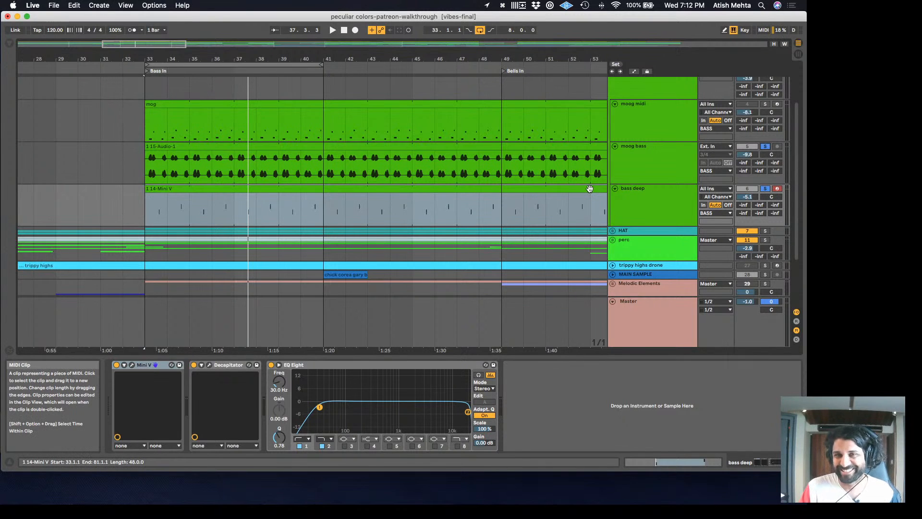
{"action": "key", "text": "space"}
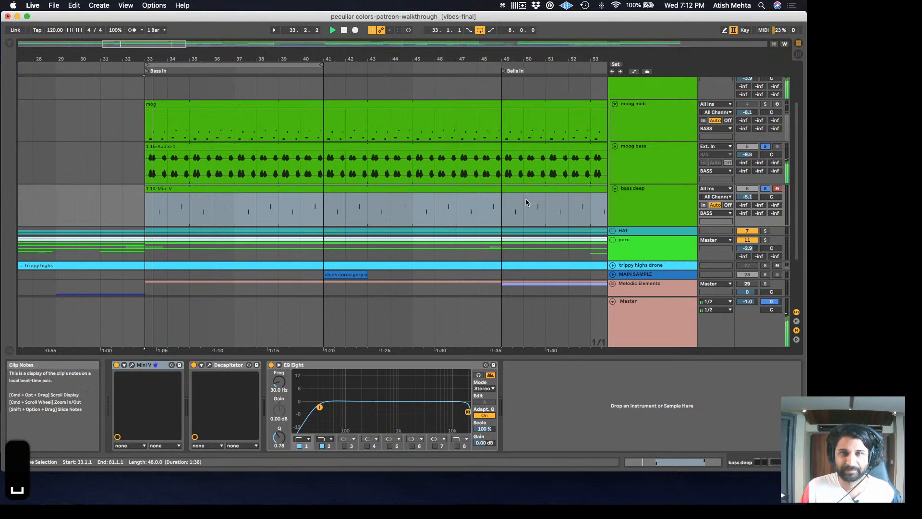
Audition the Kick soloed with both bass tracks and compare the bass patterns across the Bass In loop
{"action": "scroll", "coordinate": [757, 117], "scroll_direction": "up", "scroll_amount": 3}
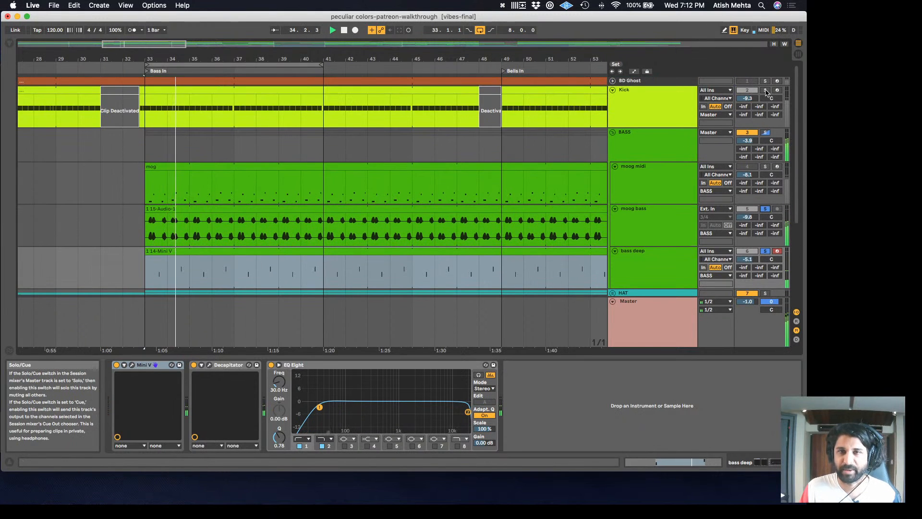
{"action": "scroll", "coordinate": [256, 258], "scroll_direction": "down", "scroll_amount": 1}
{"action": "scroll", "coordinate": [256, 259], "scroll_direction": "down", "scroll_amount": 5}
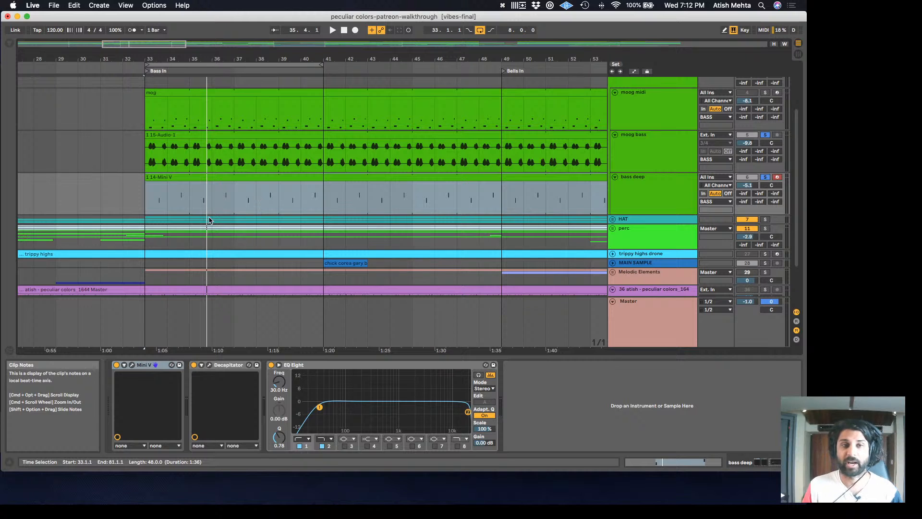
{"action": "scroll", "coordinate": [211, 207], "scroll_direction": "up", "scroll_amount": 3}
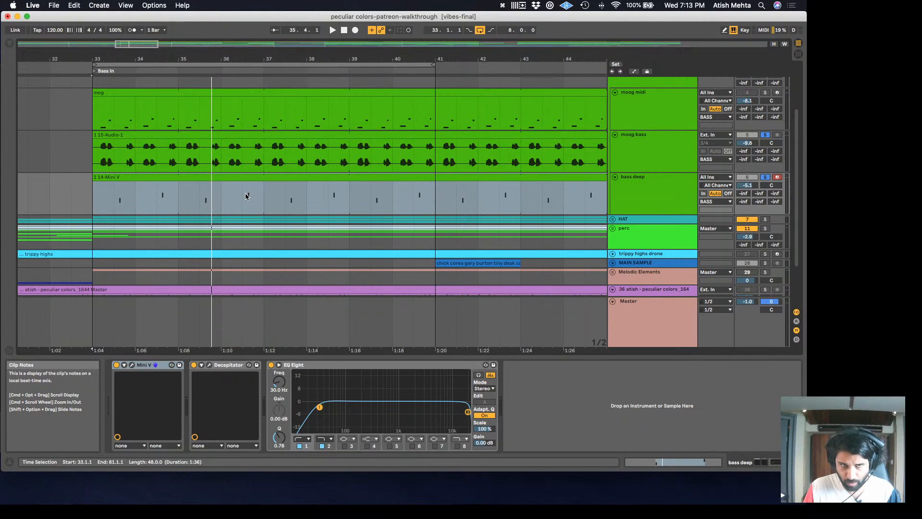
{"action": "key", "text": "space"}
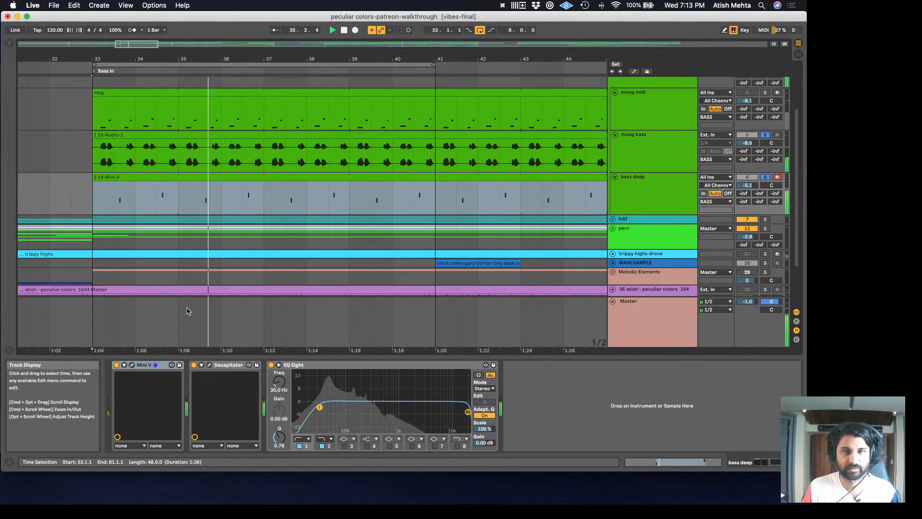
{"action": "scroll", "coordinate": [656, 135], "scroll_direction": "up", "scroll_amount": 3}
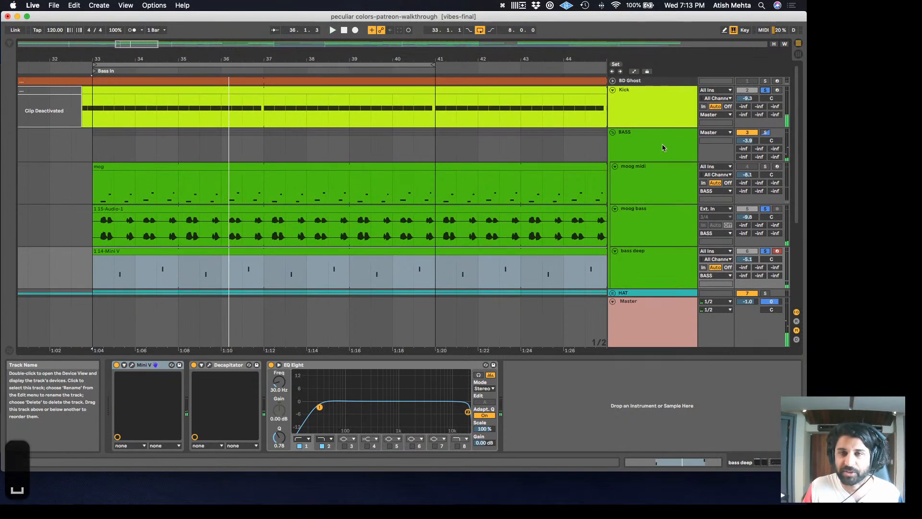
Fold the BASS group, unfold the HAT group and play the loop with HAT soloed
{"action": "left_click", "coordinate": [613, 132]}
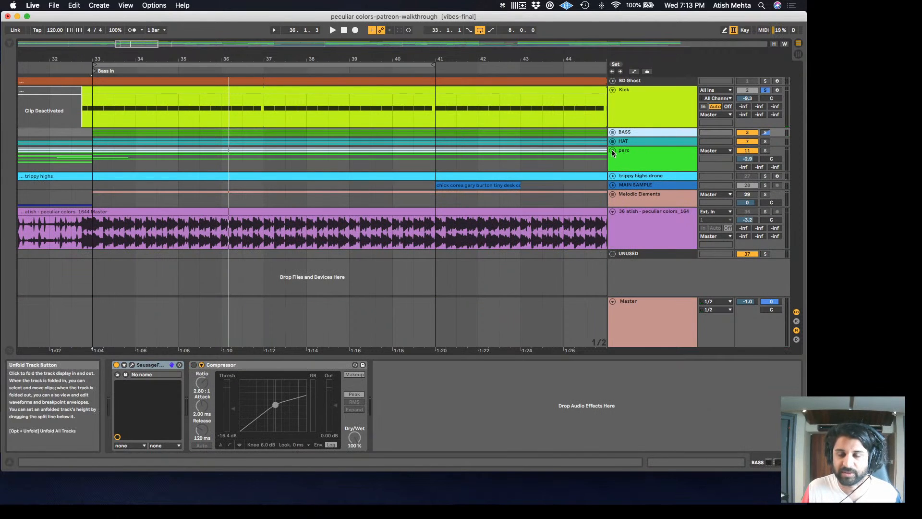
{"action": "left_click", "coordinate": [613, 141]}
{"action": "key", "text": "space"}
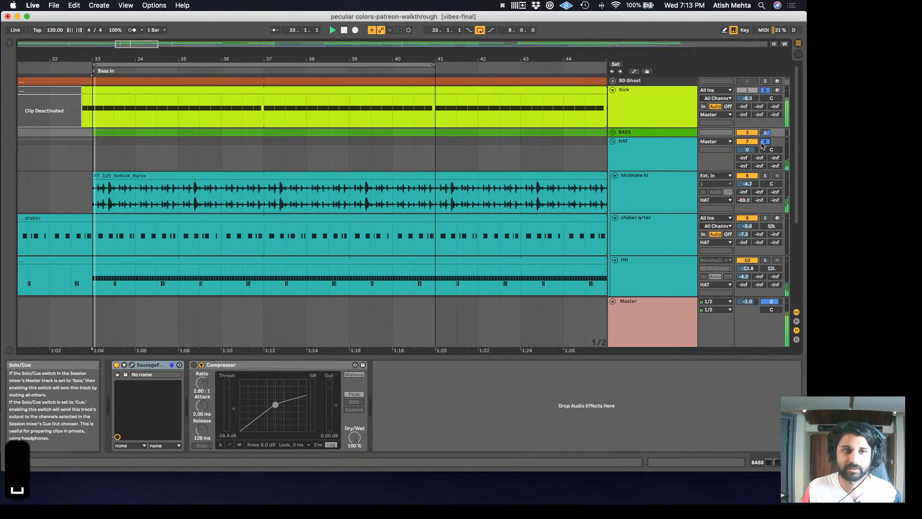
Solo the hh/shake hi track and show the sample details of its RT_125_NoKick_Rares clip
{"action": "left_click", "coordinate": [765, 177]}
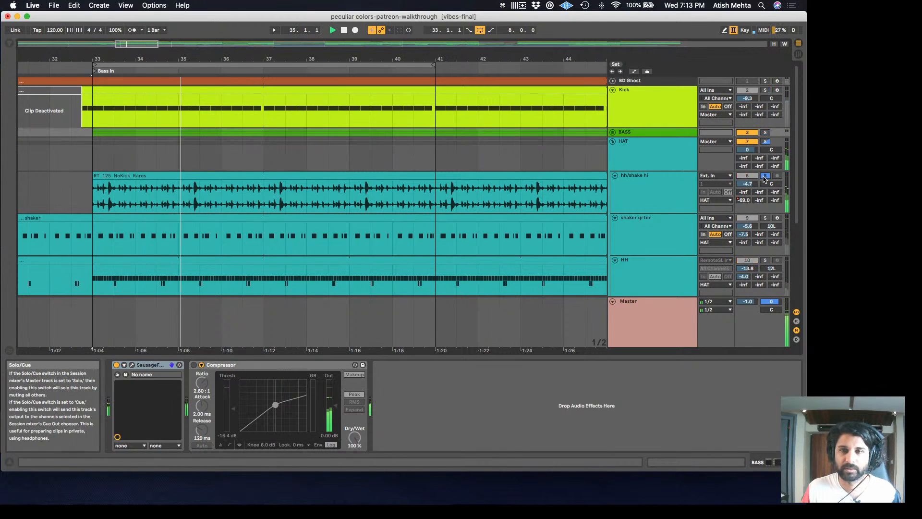
{"action": "left_click", "coordinate": [246, 177]}
{"action": "key", "text": "shift+Tab"}
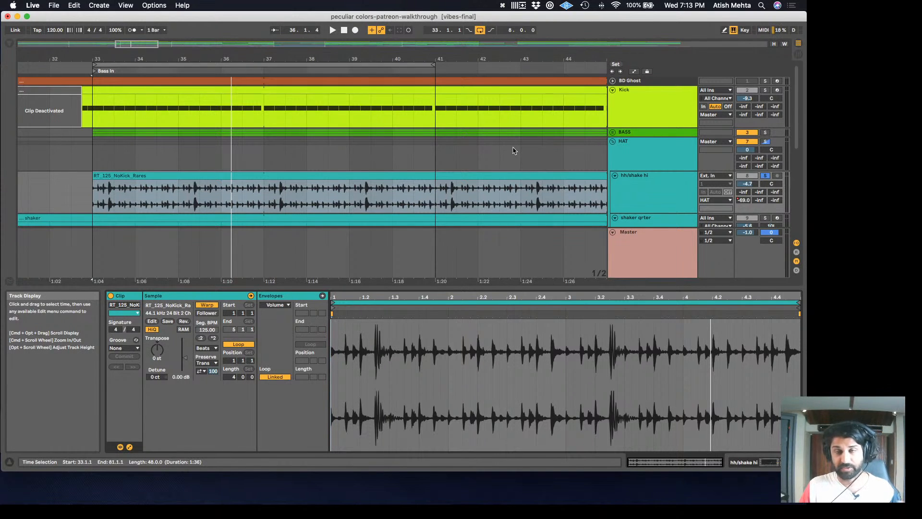
Select the BASS group and unfold it to show its tracks again
{"action": "left_click", "coordinate": [650, 133]}
{"action": "left_click", "coordinate": [614, 132]}
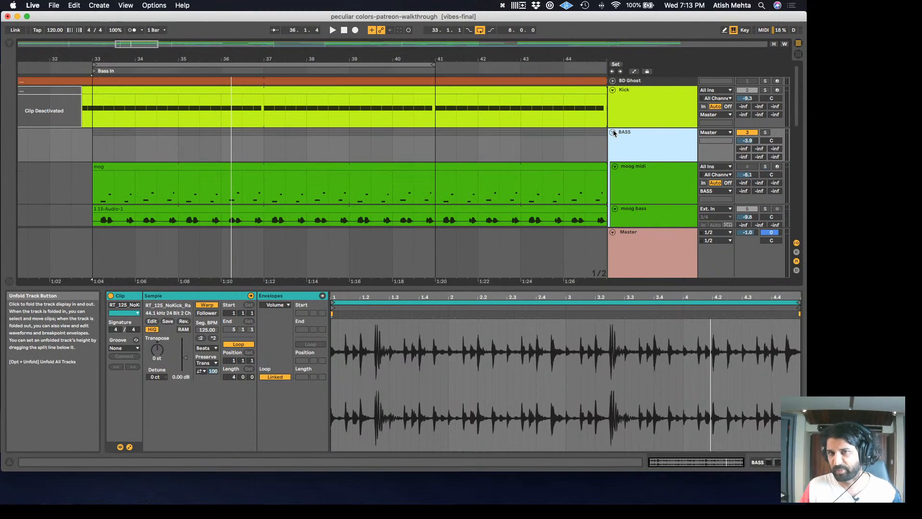
Fold the BASS group, select the RT_125_NoKick_Rares clip on hh/shake hi and play it soloed
{"action": "left_click", "coordinate": [614, 133]}
{"action": "scroll", "coordinate": [670, 169], "scroll_direction": "down", "scroll_amount": 2}
{"action": "left_click", "coordinate": [211, 143]}
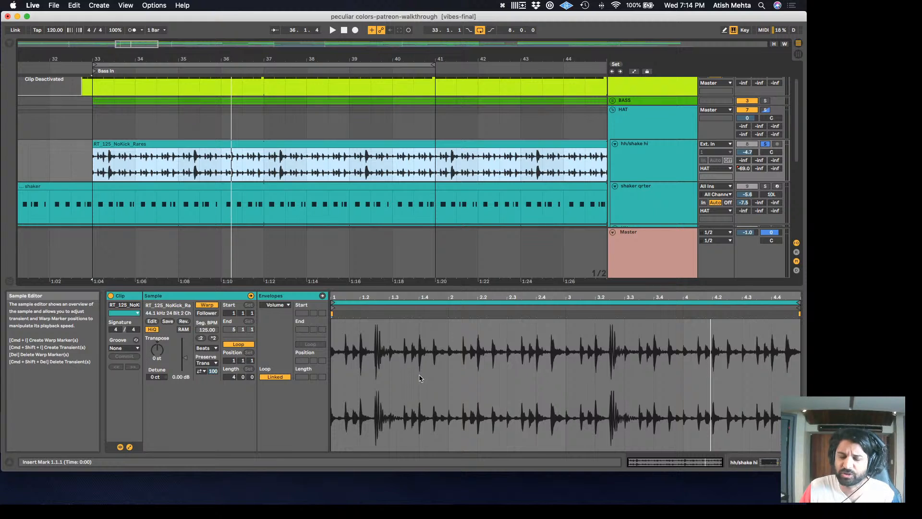
{"action": "key", "text": "space"}
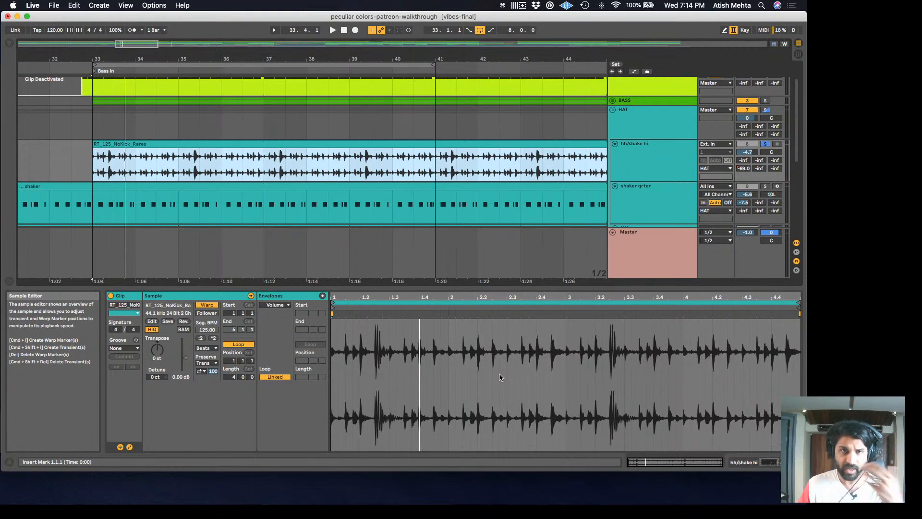
Audition the soloed hh/shake hi track and show its EQ Eight and Auto Pan devices
{"action": "scroll", "coordinate": [696, 199], "scroll_direction": "down", "scroll_amount": 2}
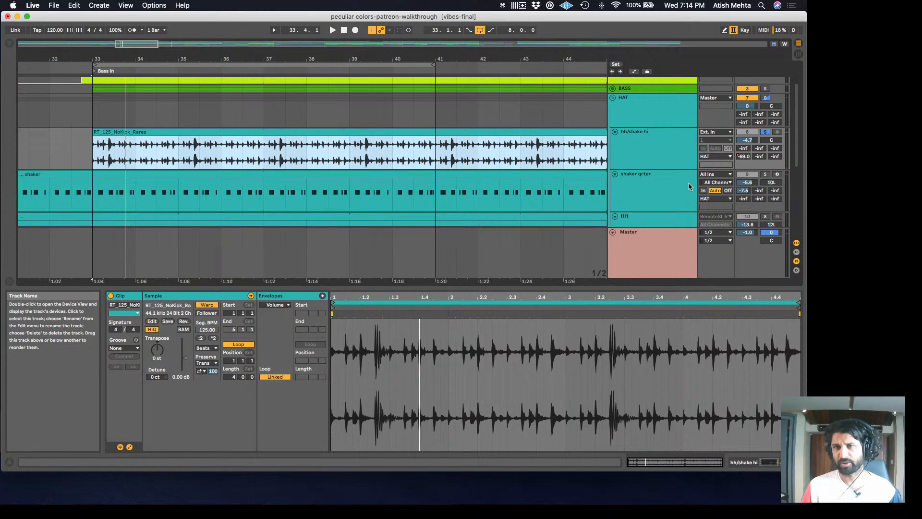
{"action": "key", "text": "space"}
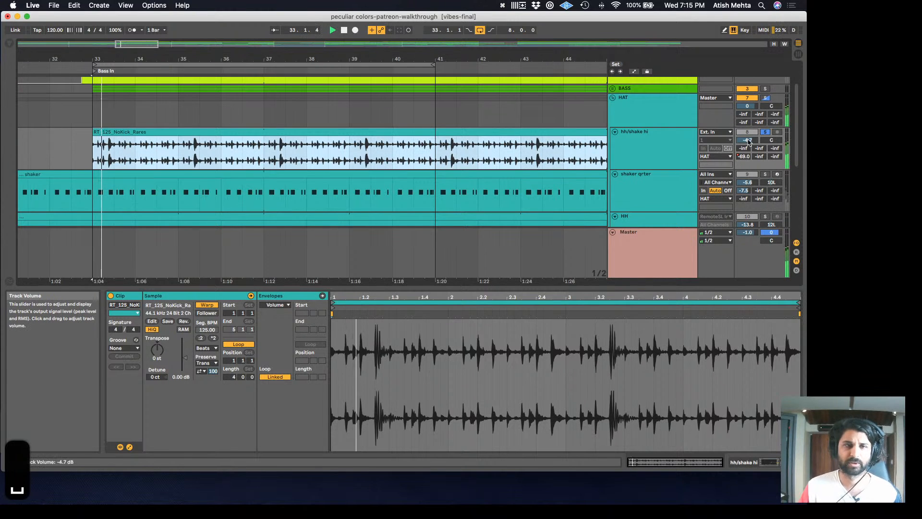
{"action": "key", "text": "shift+Tab"}
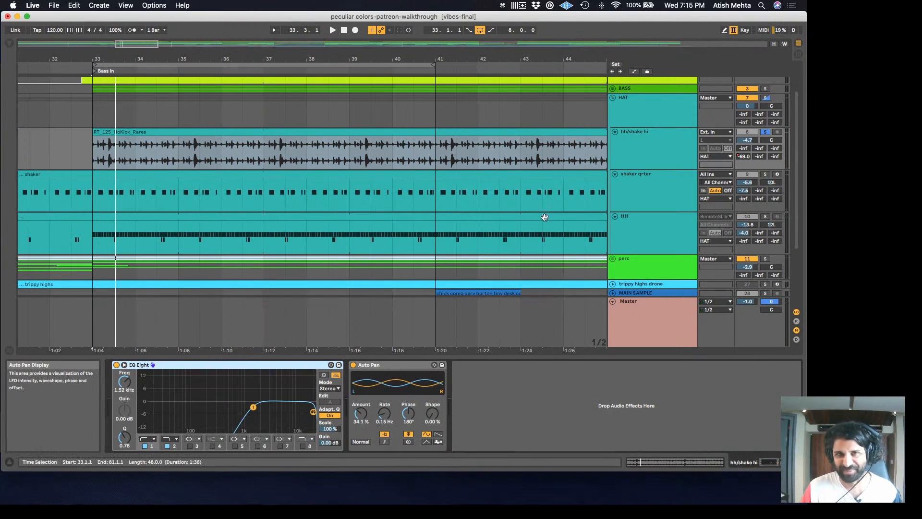
{"action": "key", "text": "space"}
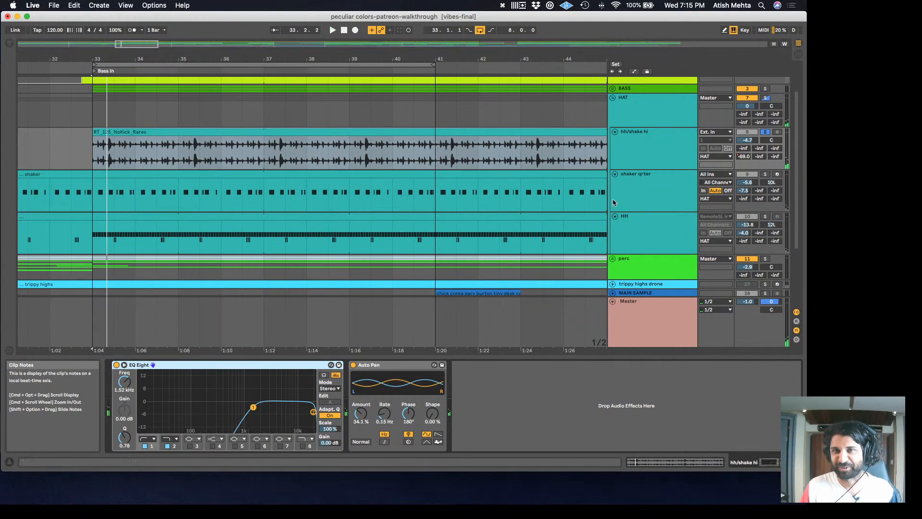
Audition shaker qrter together with hh/shake hi, and solo shaker qrter on its own
{"action": "left_click", "coordinate": [764, 173]}
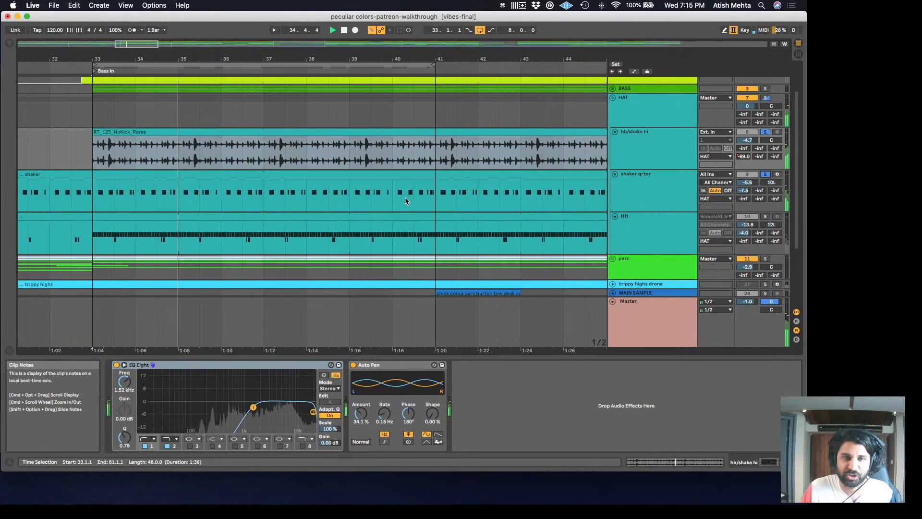
{"action": "scroll", "coordinate": [754, 173], "scroll_direction": "down", "scroll_amount": 2}
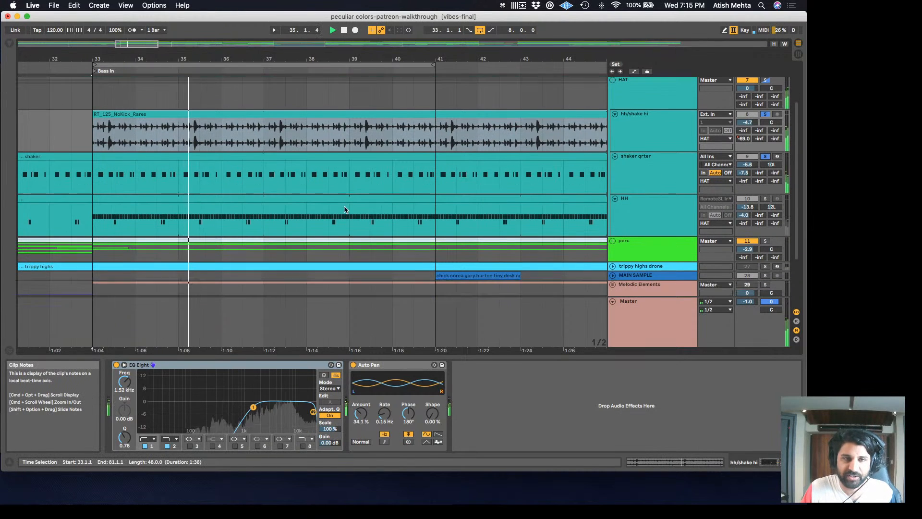
{"action": "left_click", "coordinate": [765, 156]}
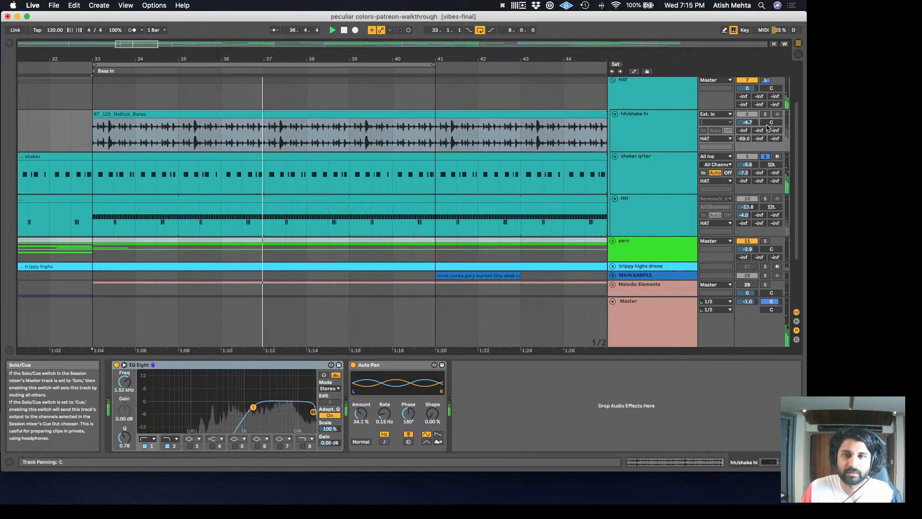
Show the MIDI notes and velocities of the shaker clip and play it soloed
{"action": "left_click", "coordinate": [389, 188]}
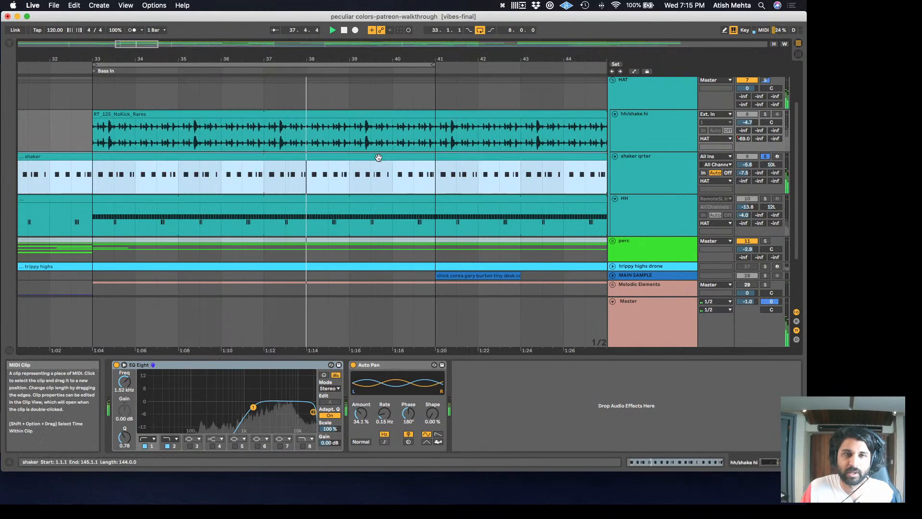
{"action": "key", "text": "shift+Tab"}
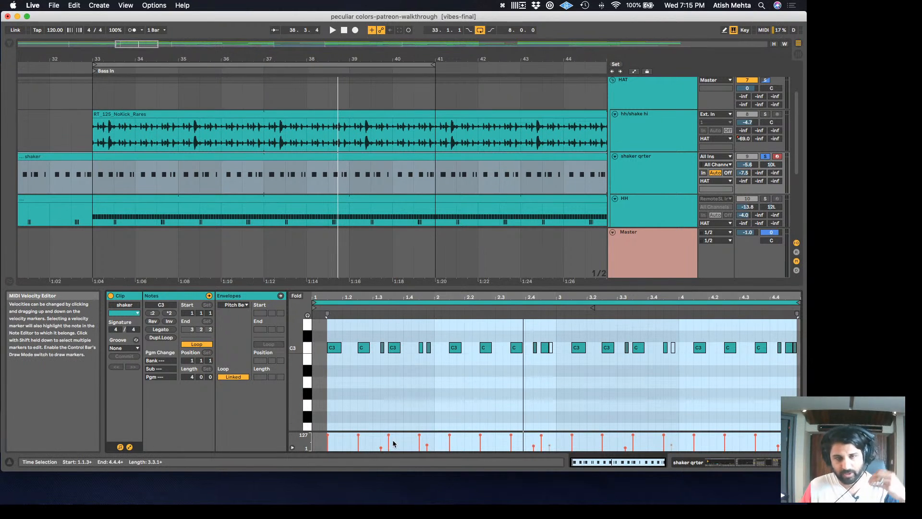
{"action": "key", "text": "space"}
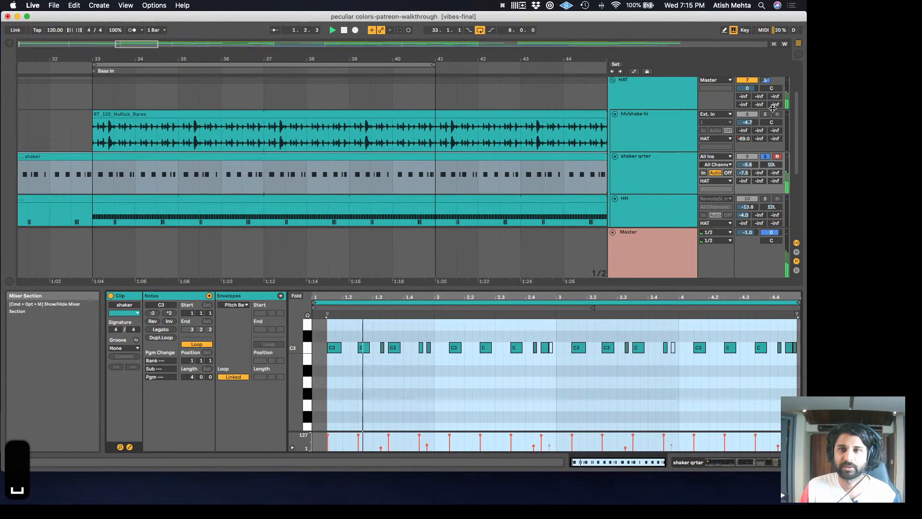
Solo the HH track and examine the notes of its MIDI clip up close
{"action": "scroll", "coordinate": [773, 108], "scroll_direction": "down", "scroll_amount": 2}
{"action": "left_click", "coordinate": [766, 170]}
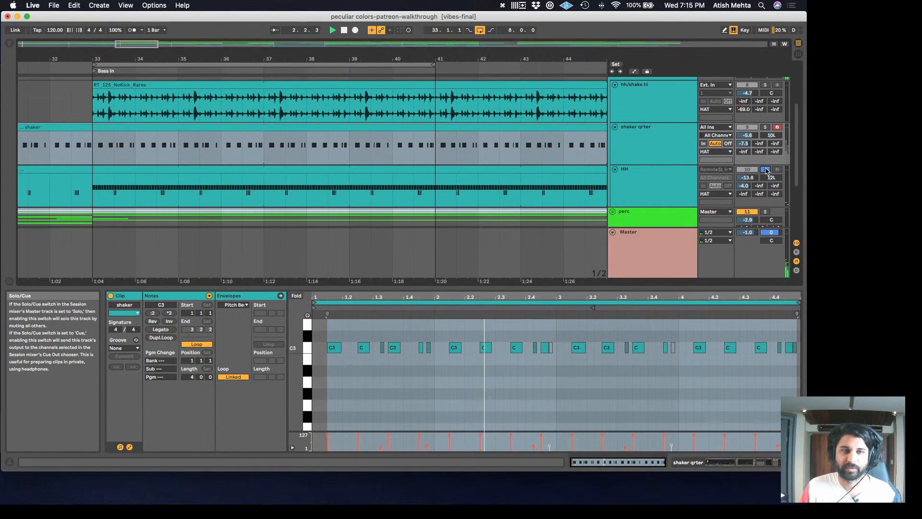
{"action": "left_click", "coordinate": [371, 184]}
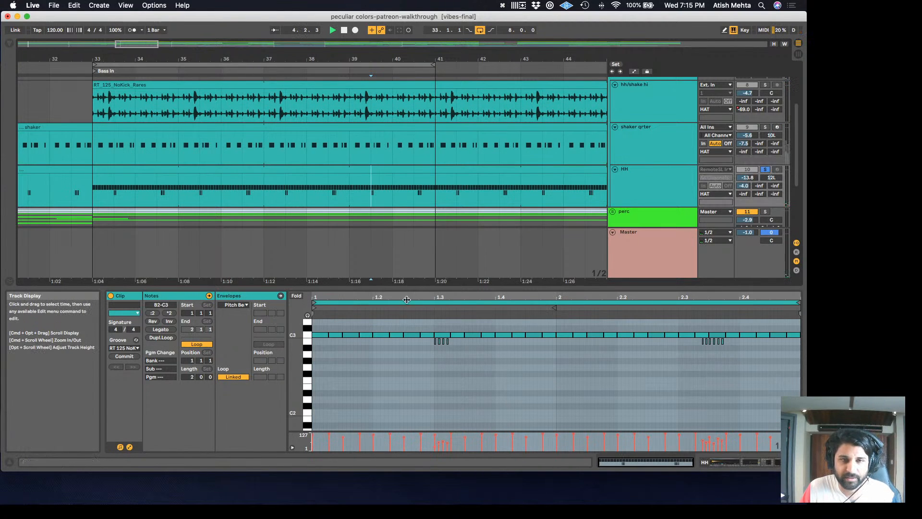
{"action": "scroll", "coordinate": [414, 365], "scroll_direction": "up", "scroll_amount": 2}
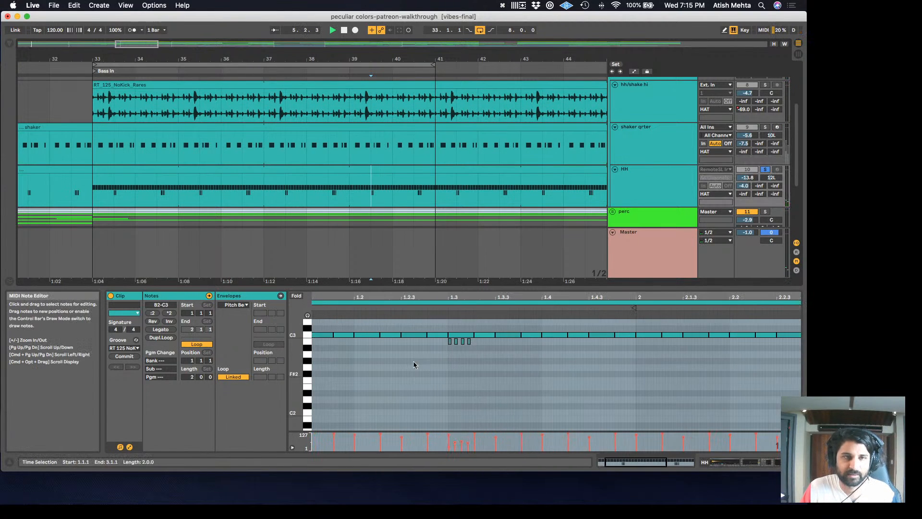
{"action": "scroll", "coordinate": [672, 144], "scroll_direction": "up", "scroll_amount": 3}
{"action": "scroll", "coordinate": [673, 145], "scroll_direction": "down", "scroll_amount": 2}
Switch the solo from HH to the whole HAT group to hear all its tracks together
{"action": "left_click", "coordinate": [765, 127]}
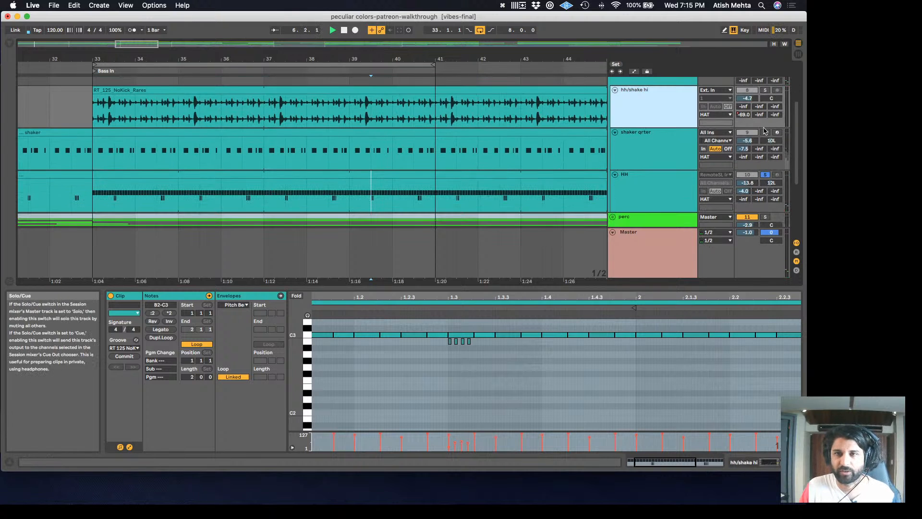
{"action": "scroll", "coordinate": [764, 131], "scroll_direction": "up", "scroll_amount": 3}
{"action": "left_click", "coordinate": [766, 85]}
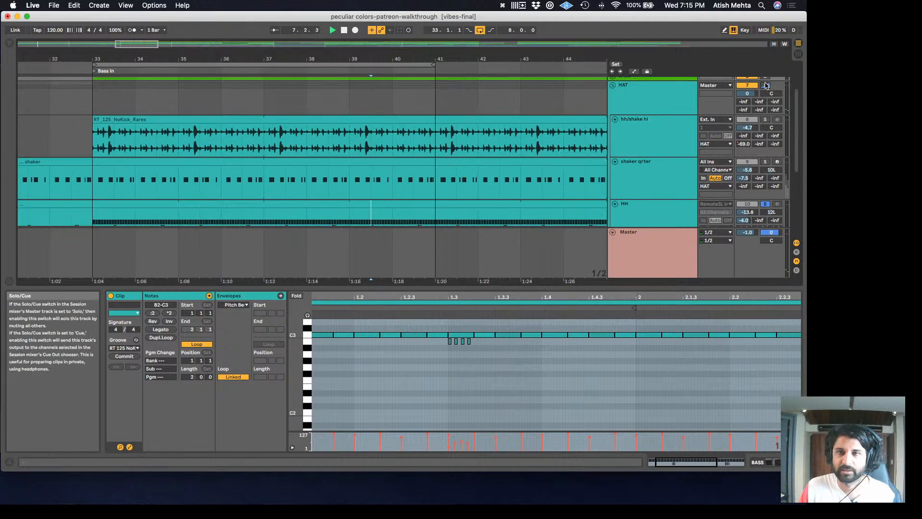
{"action": "left_click", "coordinate": [767, 86]}
Unfold the perc group and solo it
{"action": "scroll", "coordinate": [547, 162], "scroll_direction": "down", "scroll_amount": 5}
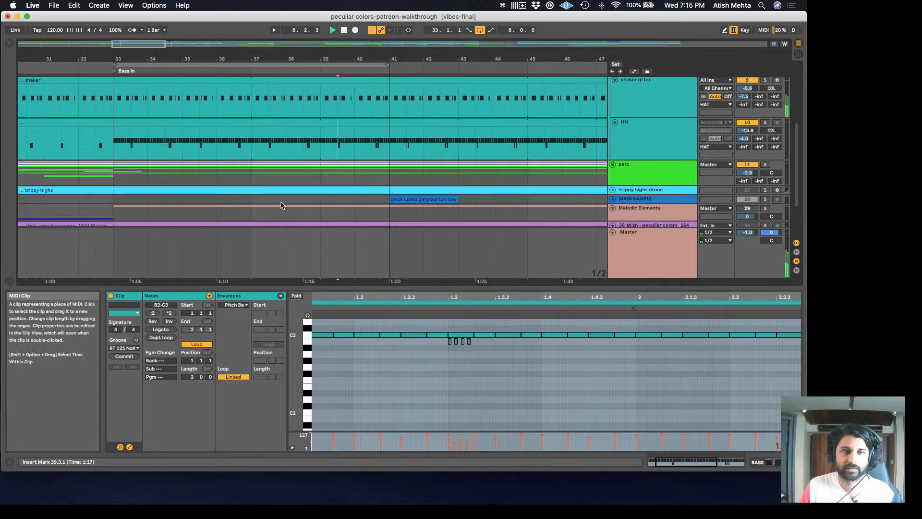
{"action": "left_click", "coordinate": [612, 160]}
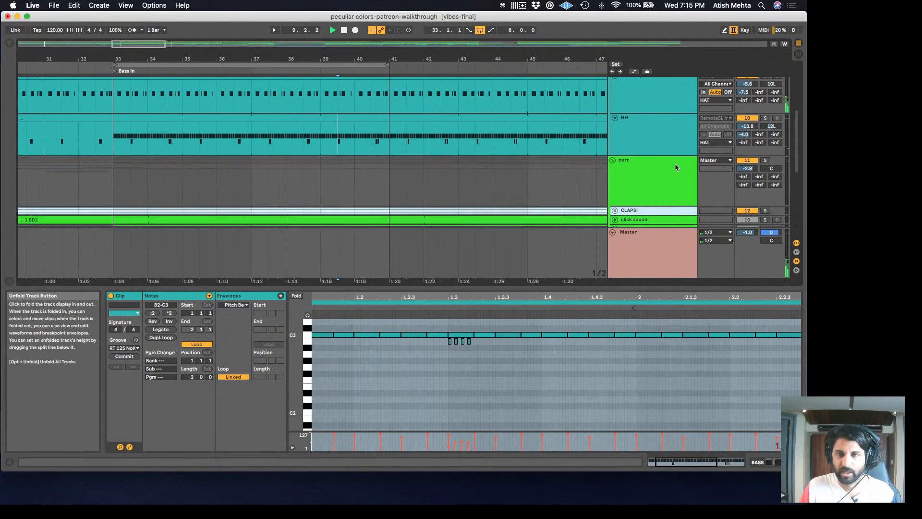
{"action": "scroll", "coordinate": [676, 166], "scroll_direction": "down", "scroll_amount": 2}
{"action": "left_click", "coordinate": [767, 125]}
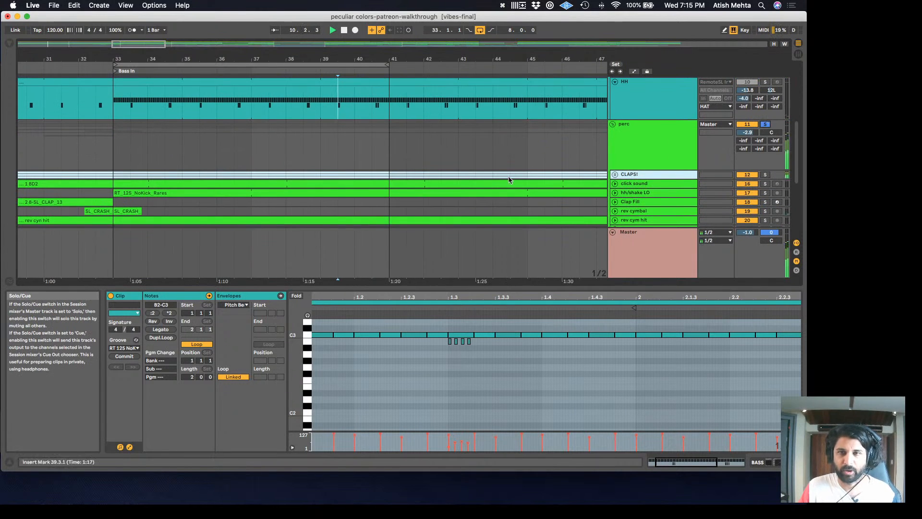
Unfold the CLAPS! group and view its mainclp, clp2 and cl3 tracks
{"action": "scroll", "coordinate": [614, 144], "scroll_direction": "down", "scroll_amount": 2}
{"action": "left_click", "coordinate": [614, 136]}
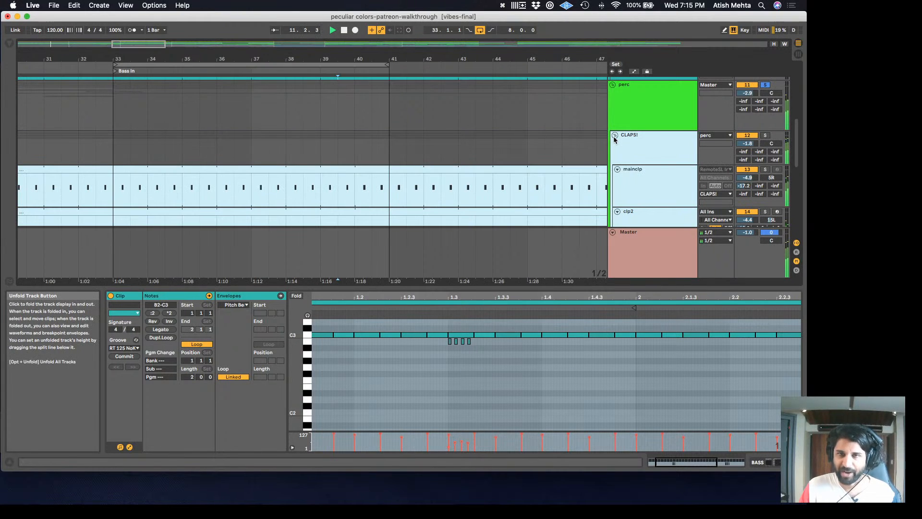
{"action": "scroll", "coordinate": [652, 150], "scroll_direction": "down", "scroll_amount": 2}
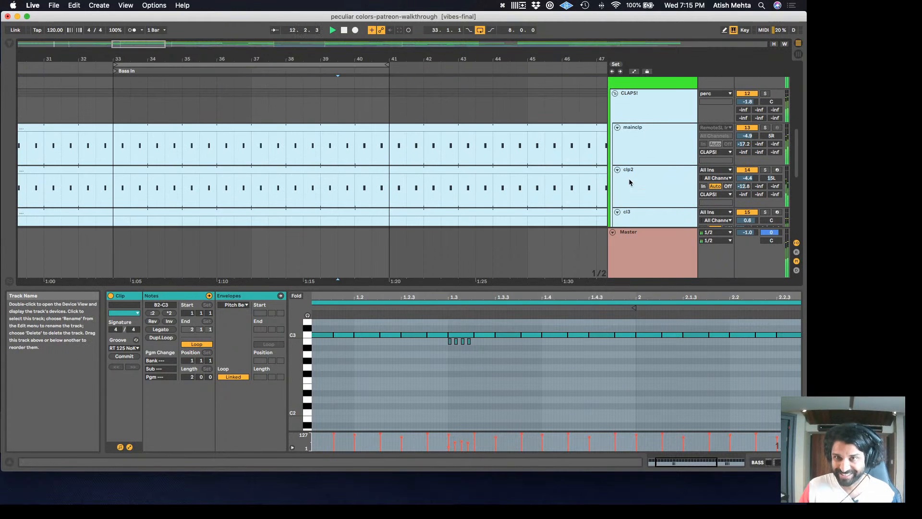
{"action": "scroll", "coordinate": [629, 179], "scroll_direction": "down", "scroll_amount": 1}
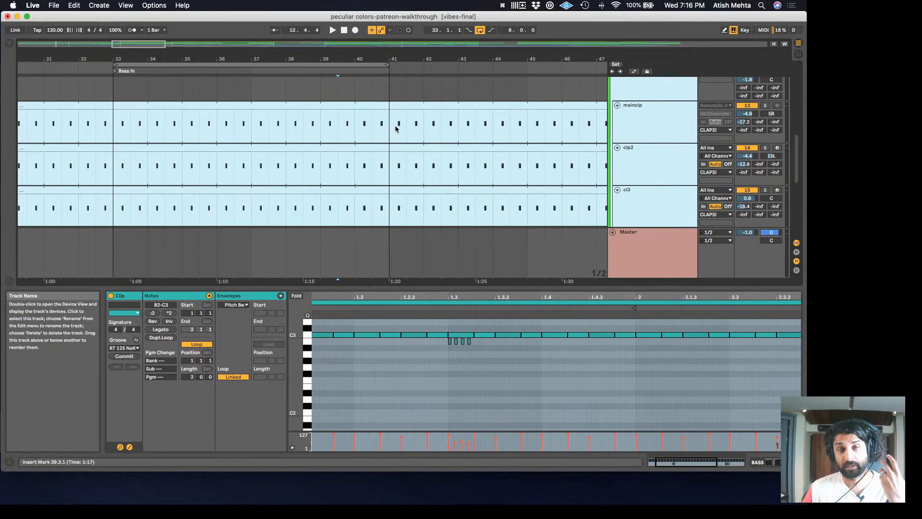
Show the notes of the mainclp clip and the track's devices, and play mainclp soloed
{"action": "left_click", "coordinate": [184, 108]}
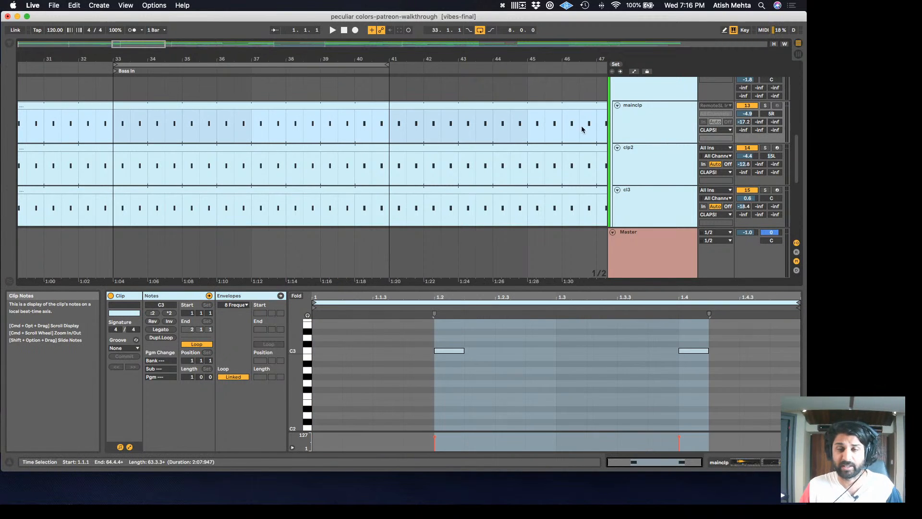
{"action": "key", "text": "shift+Tab"}
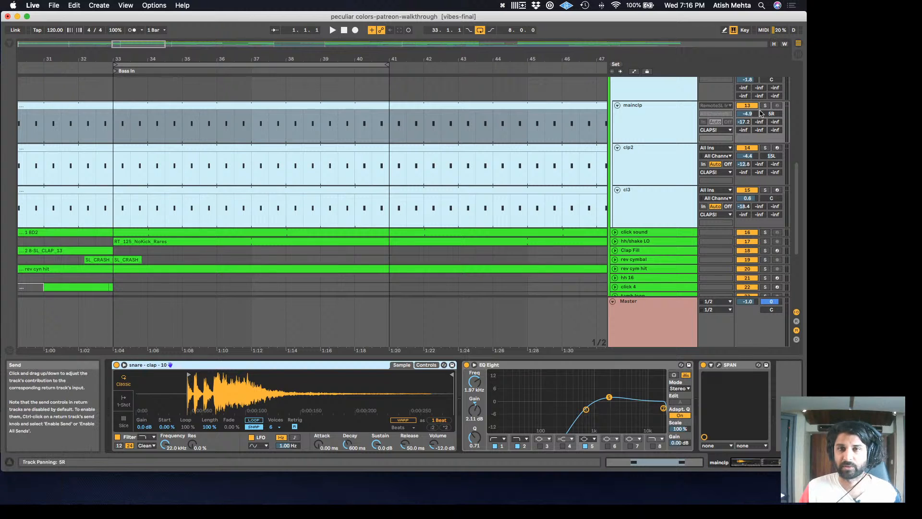
{"action": "key", "text": "s"}
{"action": "key", "text": "space"}
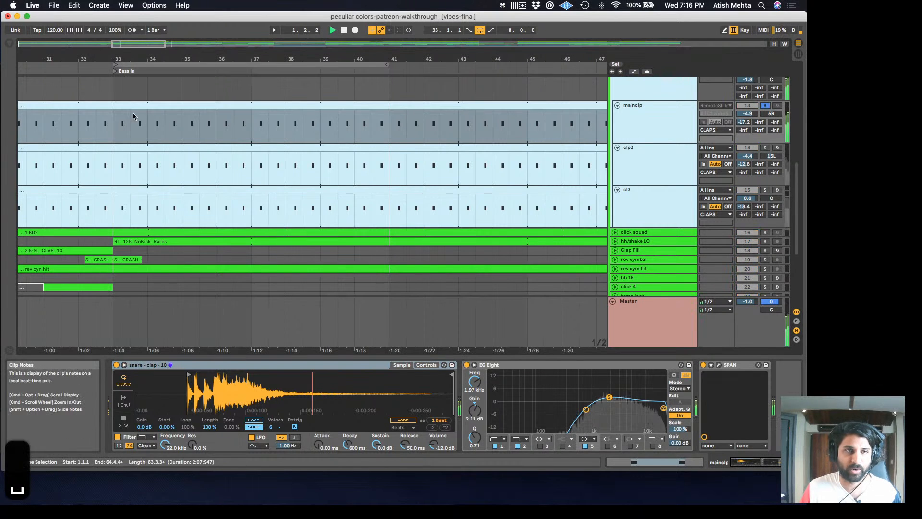
Solo clp2 and show its devices, and solo cl3 to compare the clap layers
{"action": "left_click", "coordinate": [765, 148]}
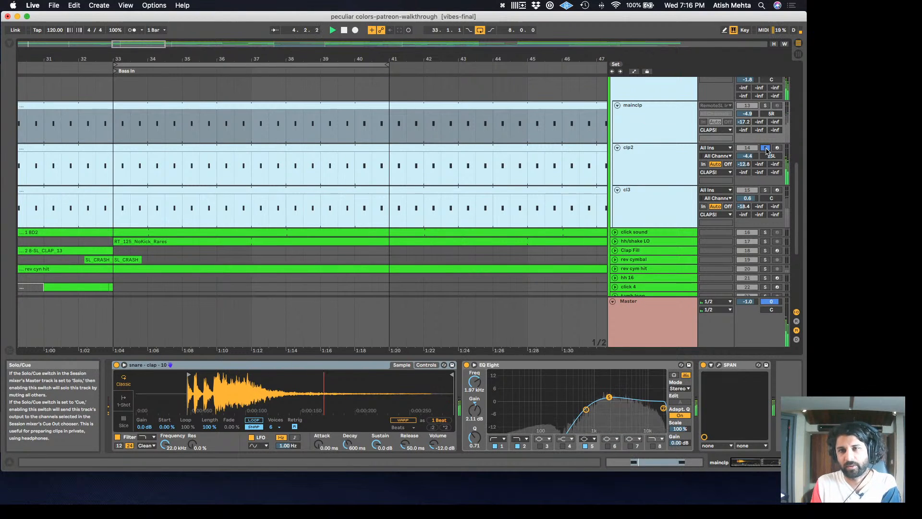
{"action": "left_click", "coordinate": [665, 170]}
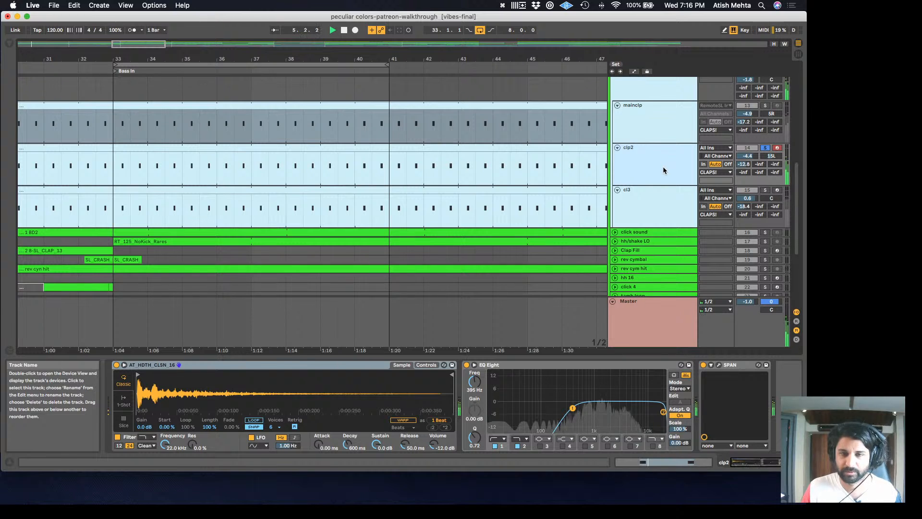
{"action": "left_click", "coordinate": [766, 191]}
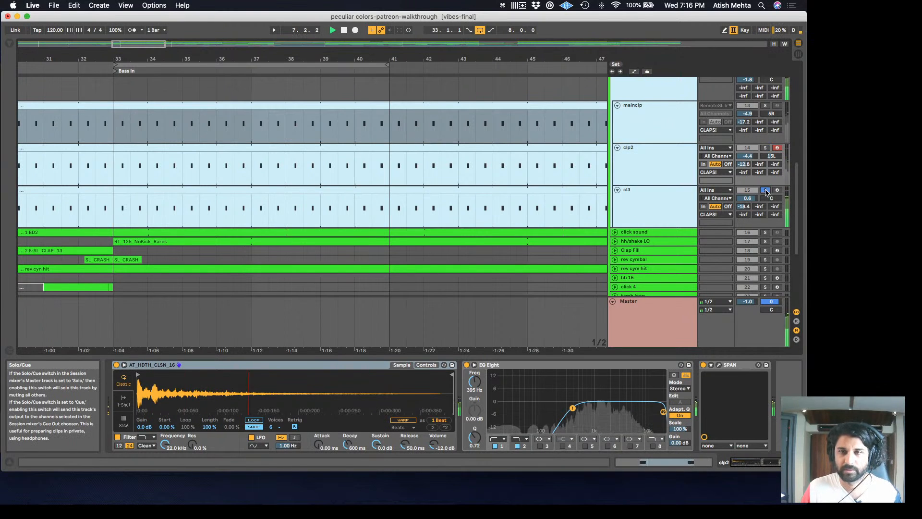
Play mainclp, clp2 and cl3 soloed together and fold the CLAPS! group
{"action": "key", "text": "space"}
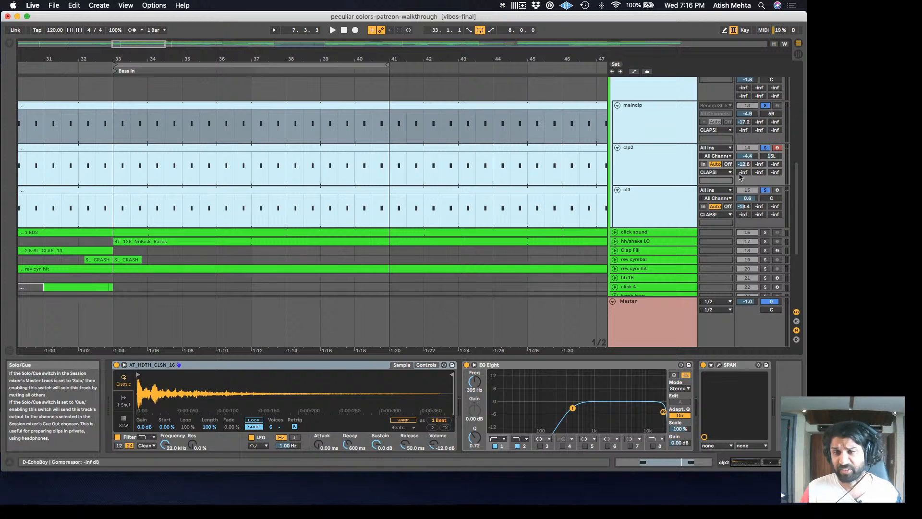
{"action": "key", "text": "space"}
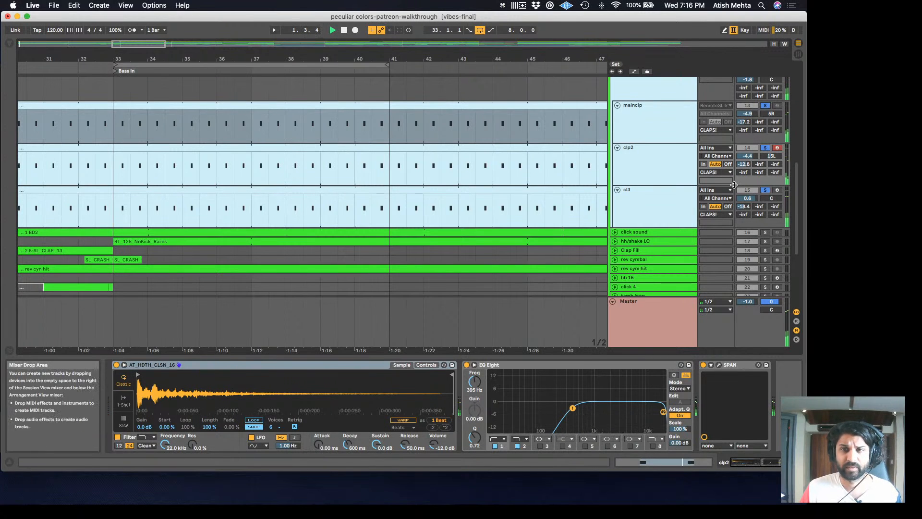
{"action": "scroll", "coordinate": [732, 190], "scroll_direction": "up", "scroll_amount": 4}
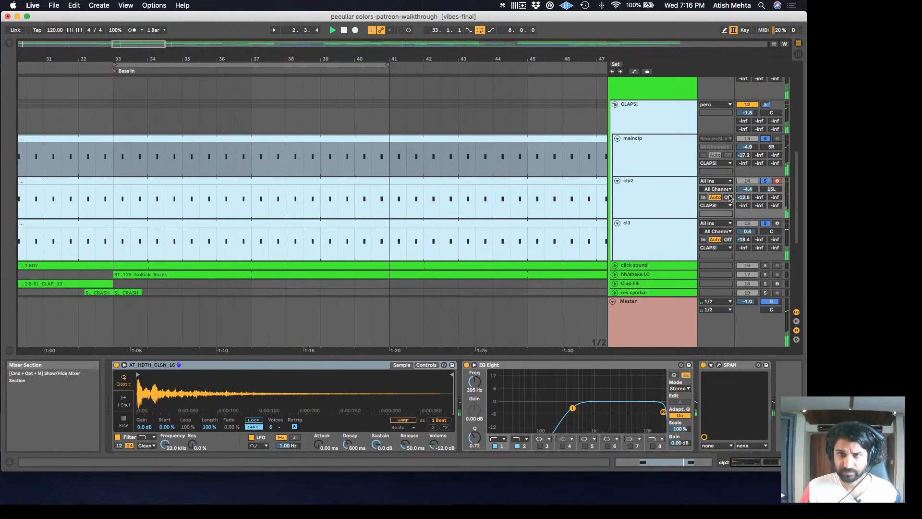
{"action": "key", "text": "space"}
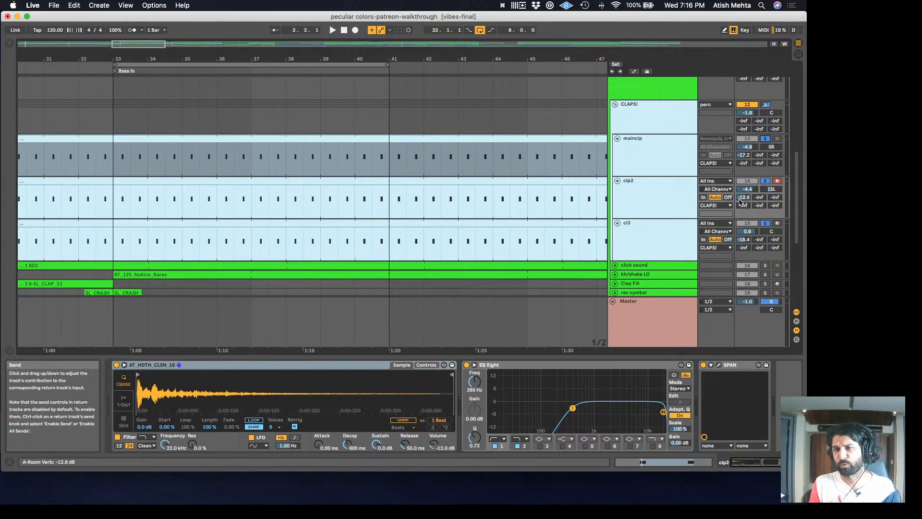
{"action": "key", "text": "space"}
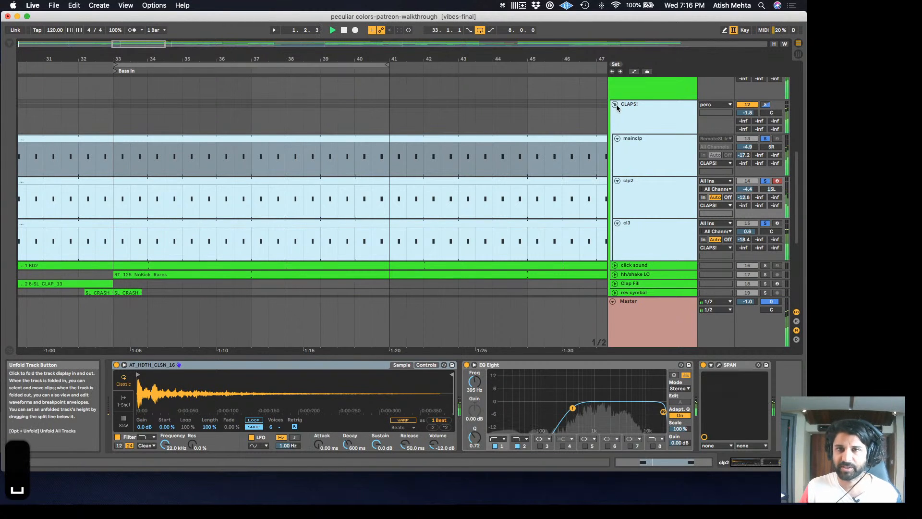
{"action": "left_click", "coordinate": [614, 104]}
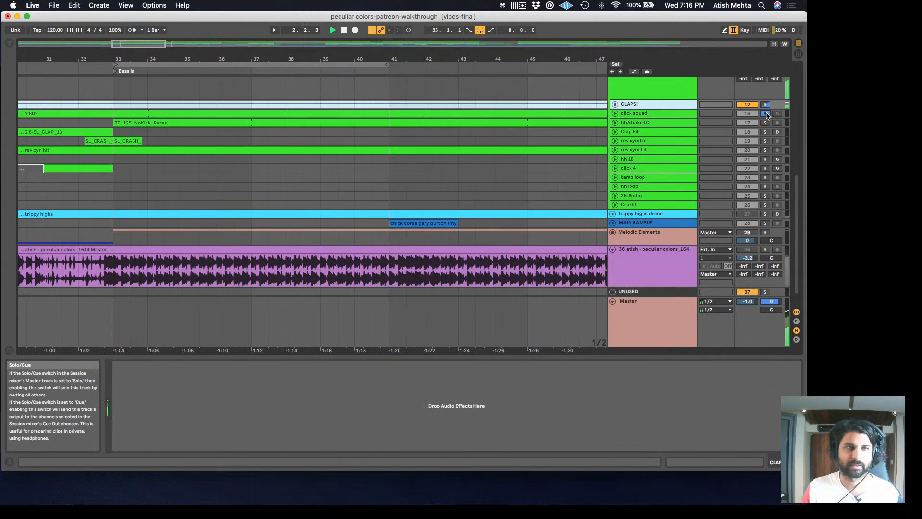
Show the devices of click sound and click 4, unfold click sound, and play it soloed from bar 33
{"action": "scroll", "coordinate": [245, 193], "scroll_direction": "up", "scroll_amount": 2}
{"action": "scroll", "coordinate": [257, 188], "scroll_direction": "left", "scroll_amount": 12}
{"action": "scroll", "coordinate": [308, 203], "scroll_direction": "down", "scroll_amount": 4}
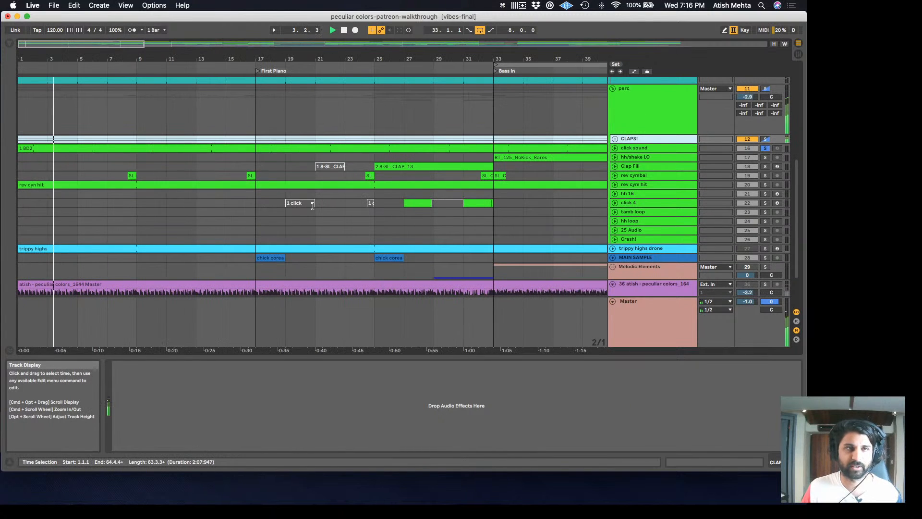
{"action": "key", "text": "space"}
{"action": "left_click", "coordinate": [266, 149]}
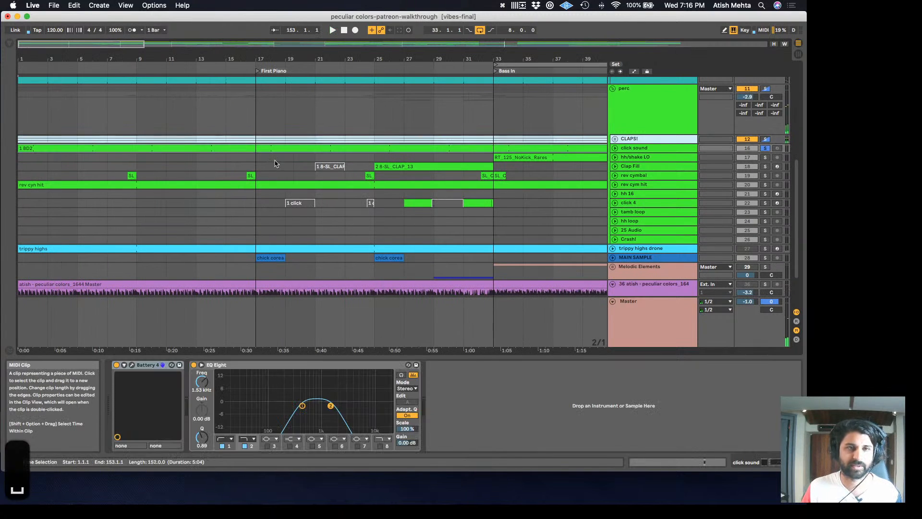
{"action": "left_click", "coordinate": [501, 206]}
{"action": "scroll", "coordinate": [528, 192], "scroll_direction": "right", "scroll_amount": 6}
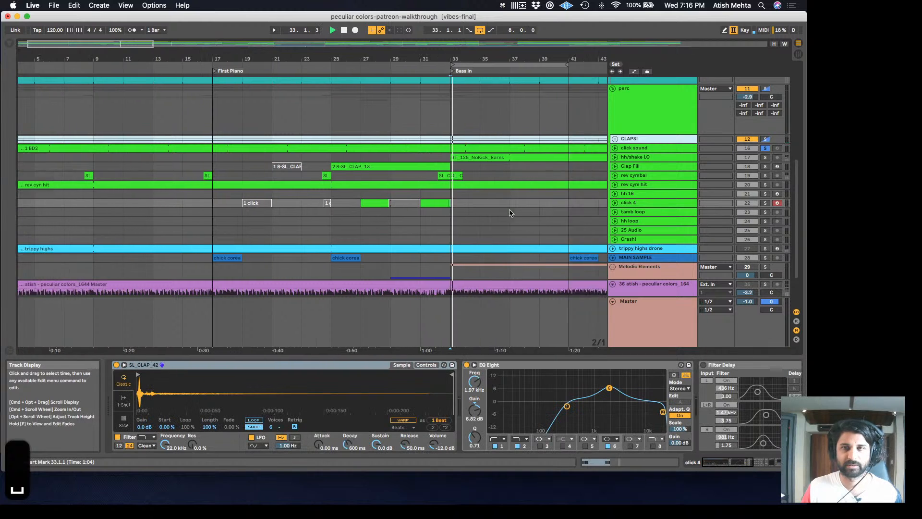
{"action": "key", "text": "space"}
{"action": "key", "text": "Right"}
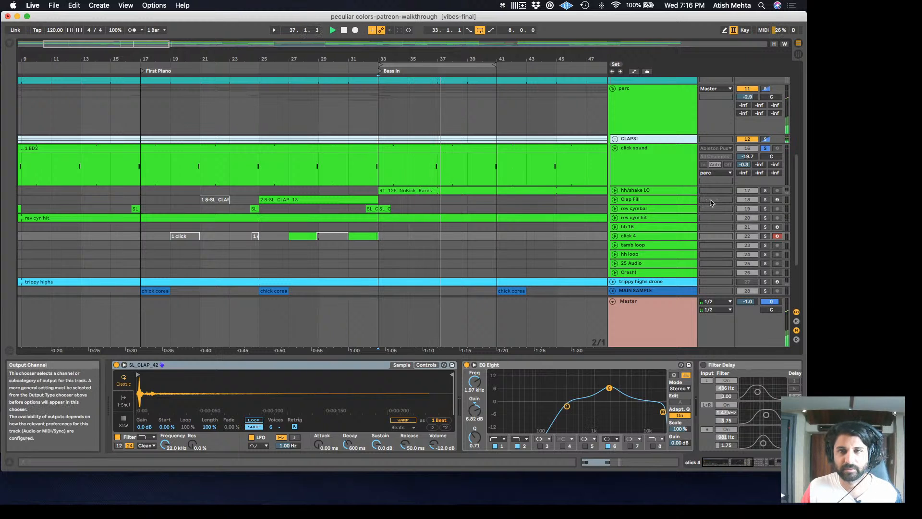
{"action": "key", "text": "space"}
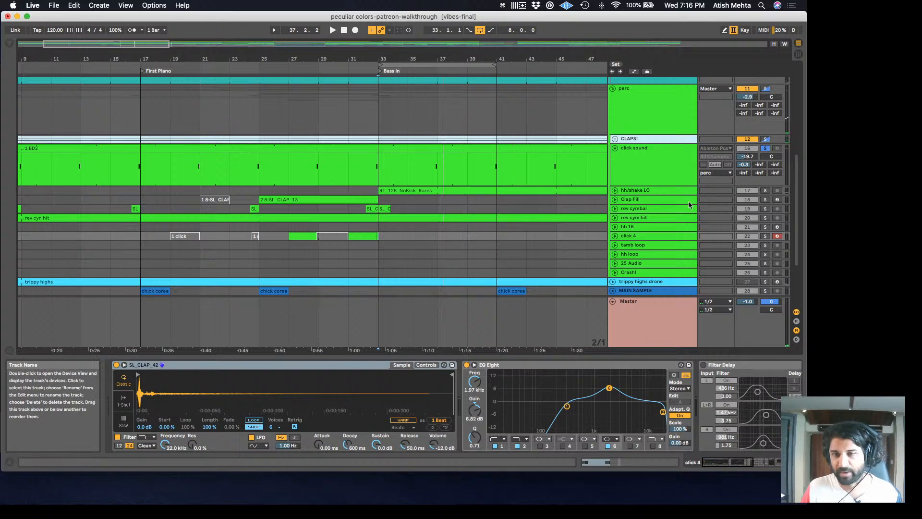
Unfold and solo the hh/shake LO track, play it, and show its RT_125_NoKick_Rares clip and its devices
{"action": "key", "text": "Right"}
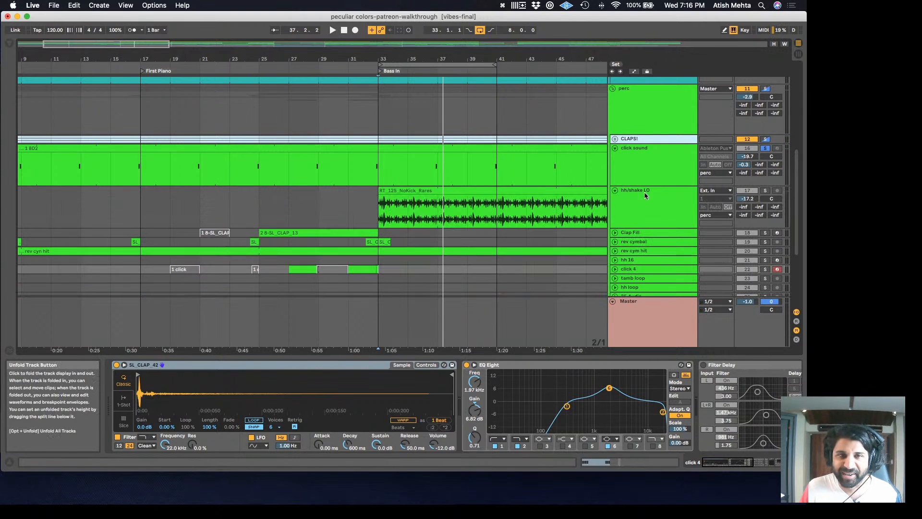
{"action": "left_click", "coordinate": [766, 191]}
{"action": "key", "text": "space"}
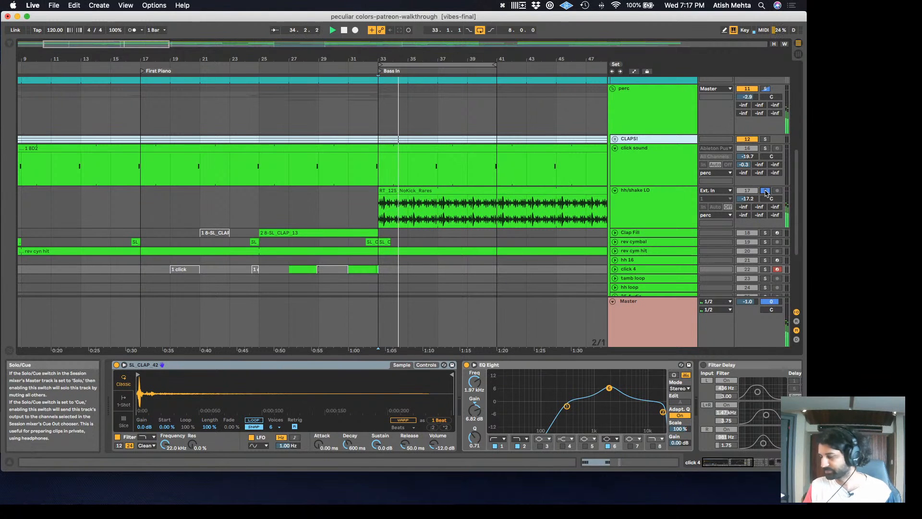
{"action": "left_click", "coordinate": [447, 190]}
{"action": "key", "text": "shift+Tab"}
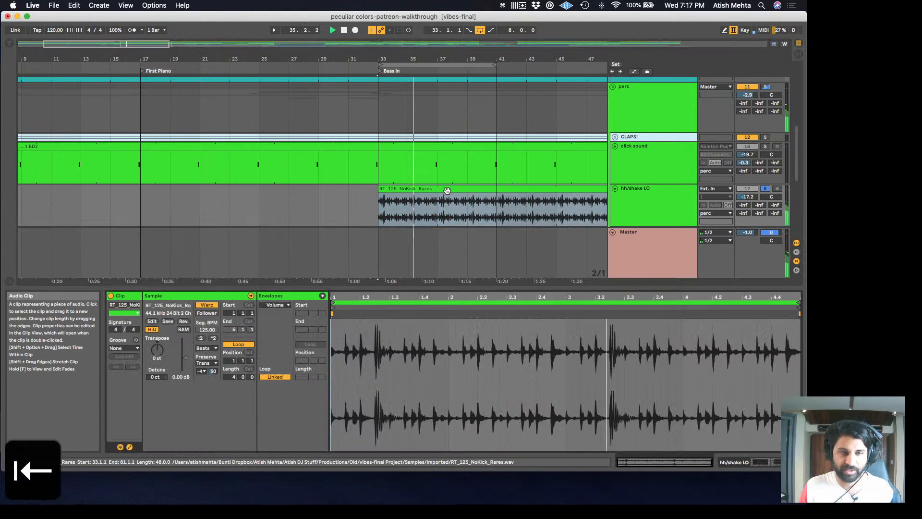
{"action": "key", "text": "shift+Tab"}
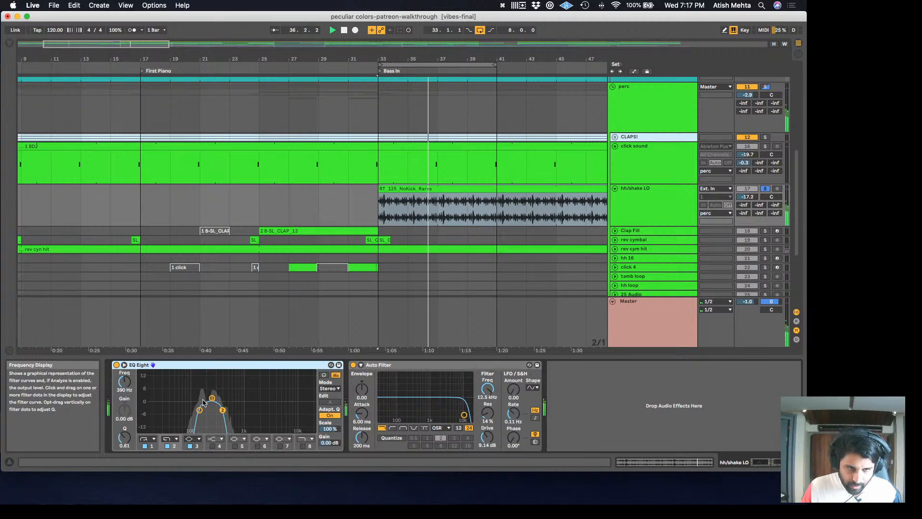
Compare the hh/shake LO loop with its EQ Eight bypassed and re-enabled by playing it both ways
{"action": "key", "text": "space"}
{"action": "left_click", "coordinate": [117, 365]}
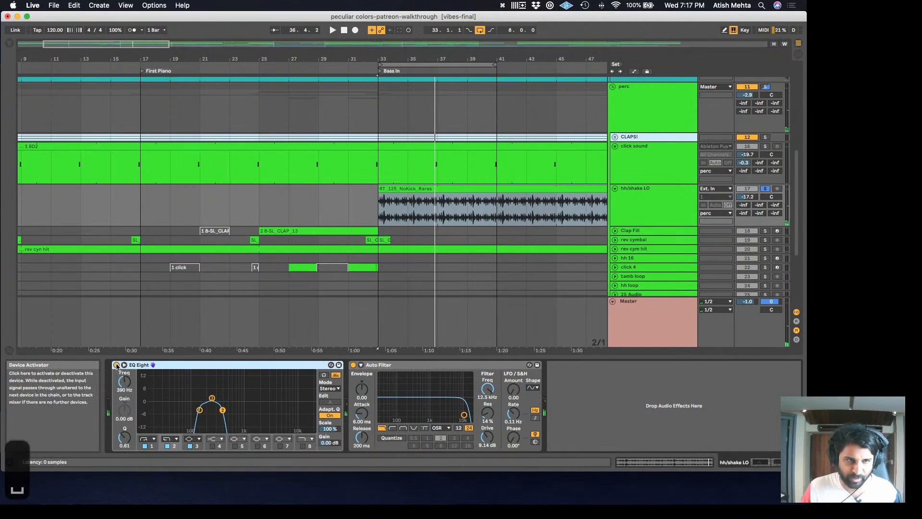
{"action": "key", "text": "space"}
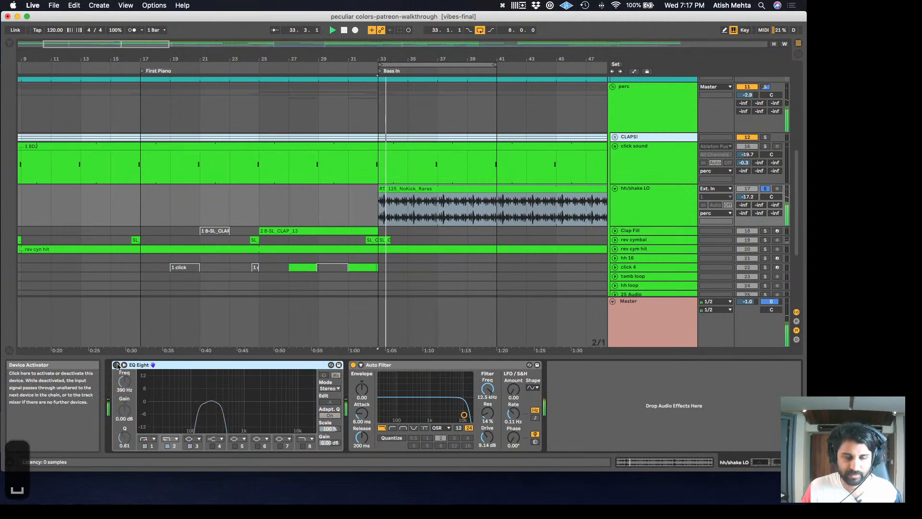
{"action": "key", "text": "space"}
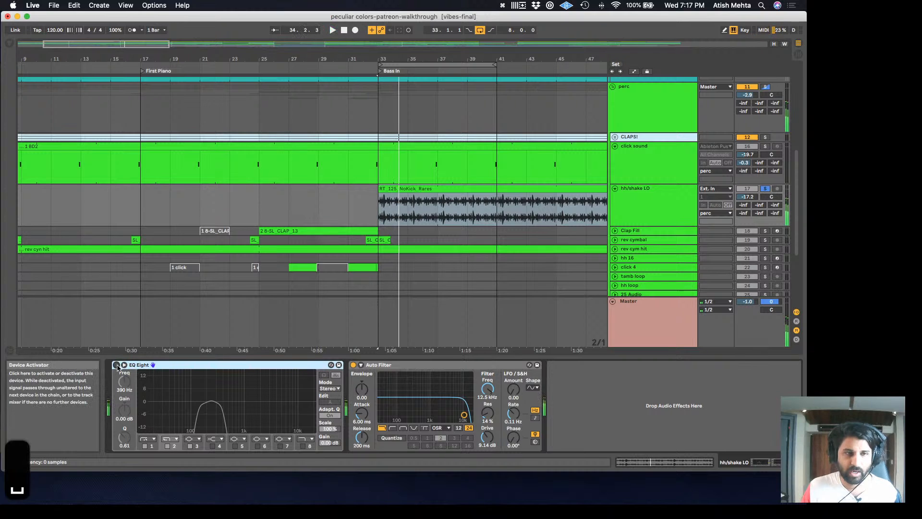
{"action": "left_click", "coordinate": [116, 365]}
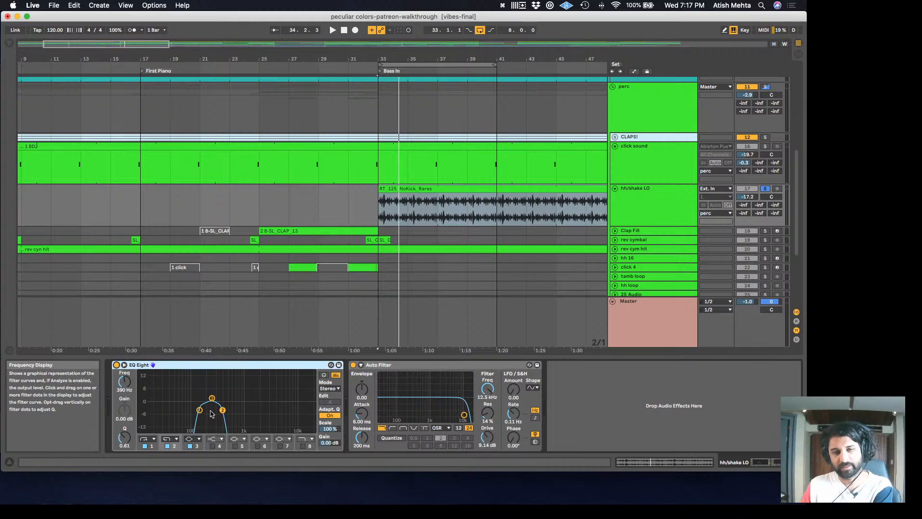
{"action": "key", "text": "space"}
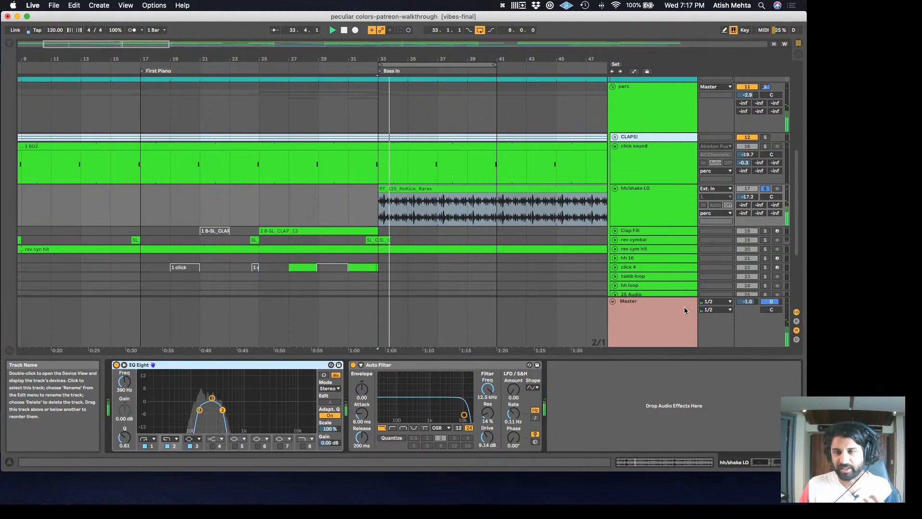
{"action": "key", "text": "space"}
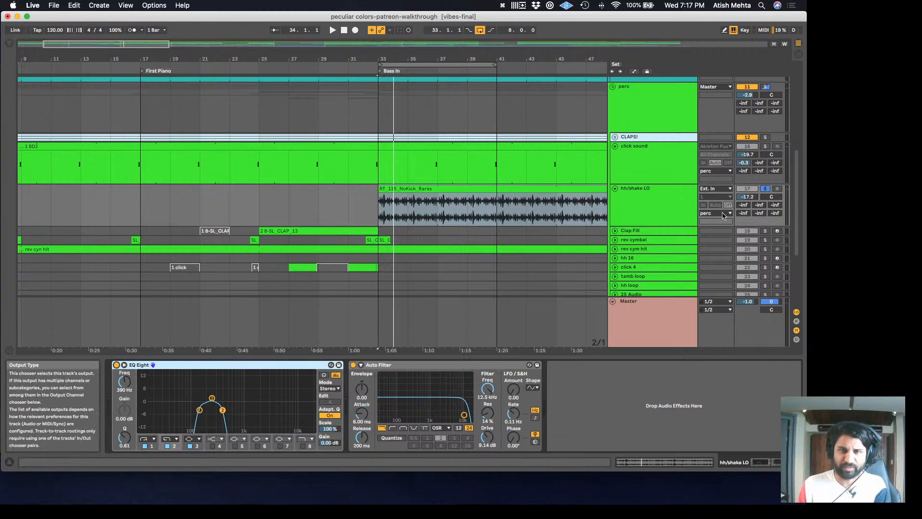
Play the whole perc group soloed and solo hh/shake LO within it to compare
{"action": "scroll", "coordinate": [603, 233], "scroll_direction": "down", "scroll_amount": 2}
{"action": "scroll", "coordinate": [603, 233], "scroll_direction": "down", "scroll_amount": 1}
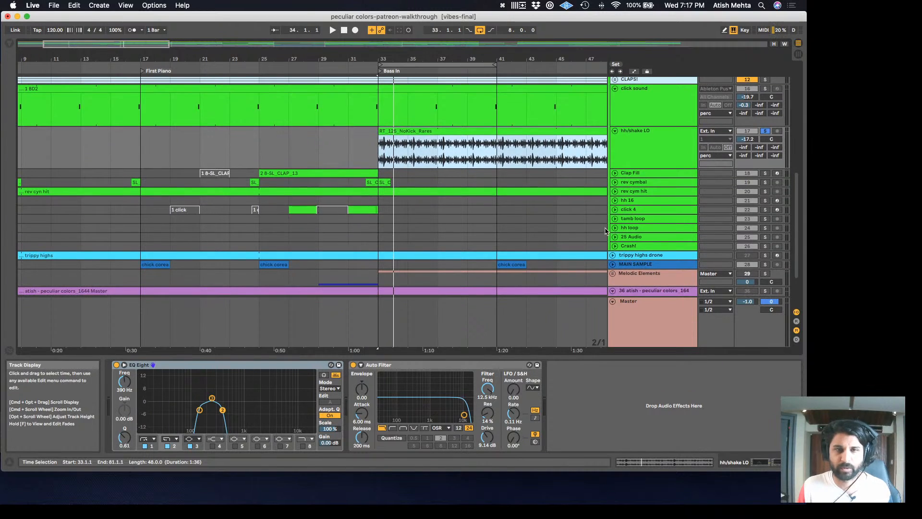
{"action": "scroll", "coordinate": [637, 220], "scroll_direction": "up", "scroll_amount": 2}
{"action": "scroll", "coordinate": [753, 150], "scroll_direction": "up", "scroll_amount": 3}
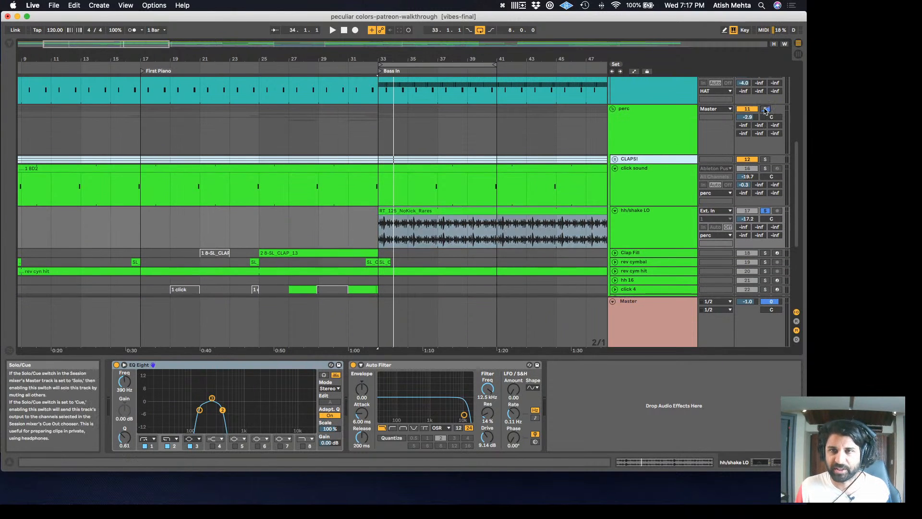
{"action": "key", "text": "space"}
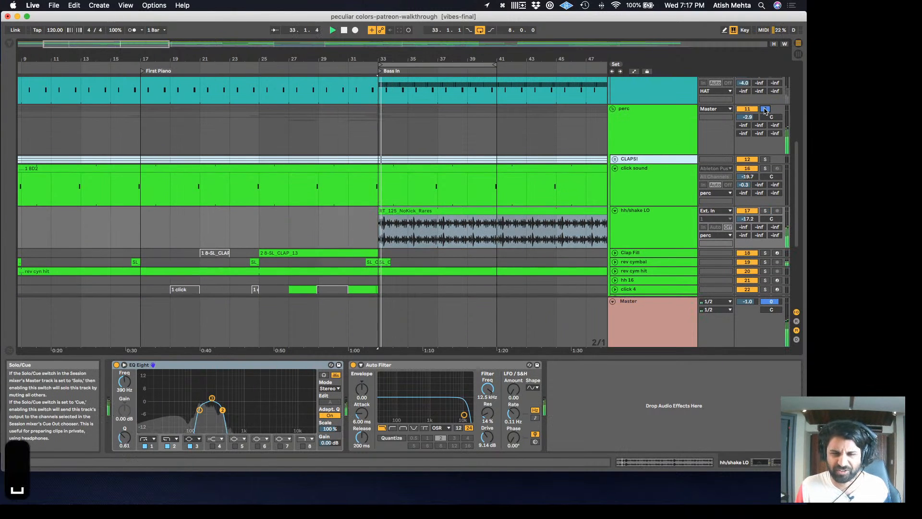
{"action": "scroll", "coordinate": [518, 233], "scroll_direction": "down", "scroll_amount": 3}
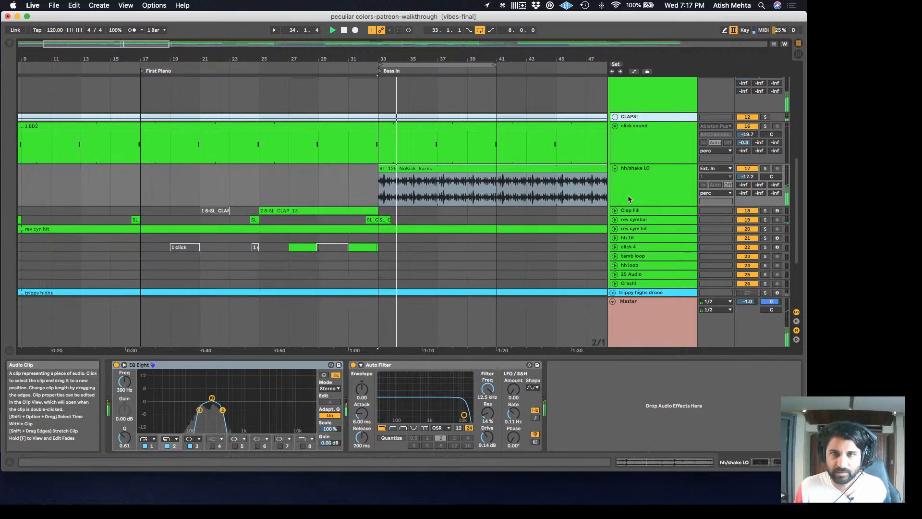
{"action": "left_click", "coordinate": [765, 168]}
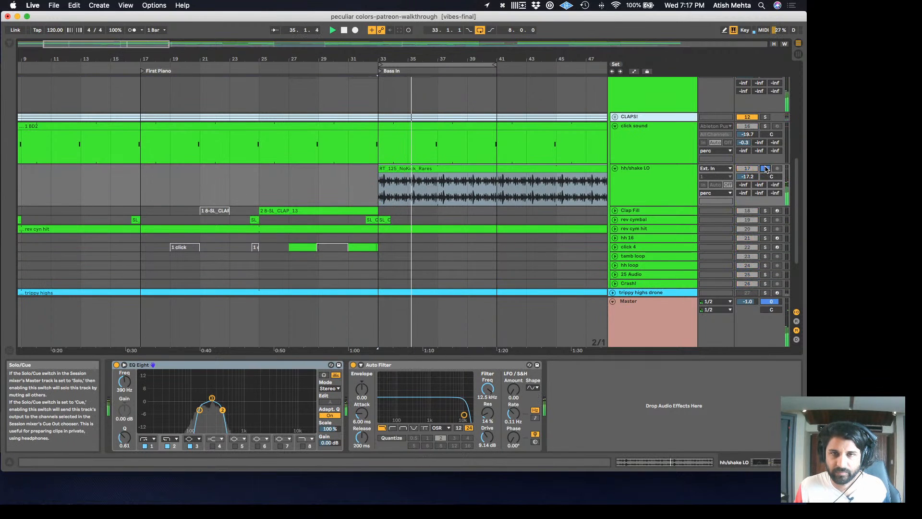
Play the full perc group together with the soloed Kick, BASS and HAT tracks, and stop playback
{"action": "scroll", "coordinate": [765, 111], "scroll_direction": "up", "scroll_amount": 3}
{"action": "left_click", "coordinate": [765, 108]}
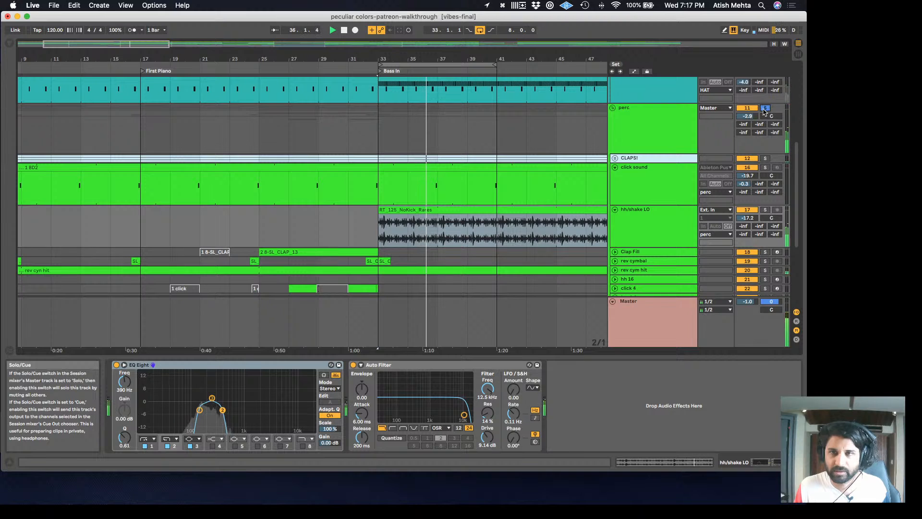
{"action": "scroll", "coordinate": [742, 183], "scroll_direction": "up", "scroll_amount": 8}
{"action": "scroll", "coordinate": [739, 187], "scroll_direction": "up", "scroll_amount": 5}
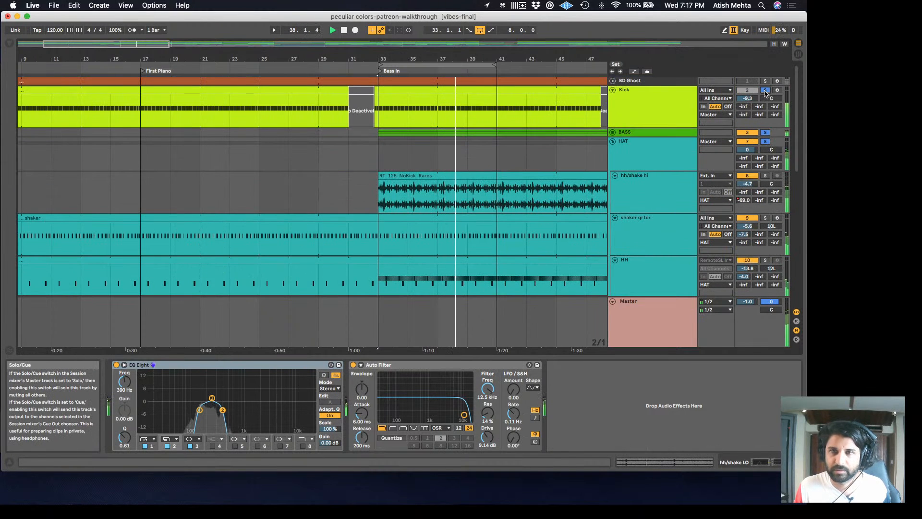
{"action": "scroll", "coordinate": [511, 246], "scroll_direction": "down", "scroll_amount": 7}
{"action": "scroll", "coordinate": [665, 233], "scroll_direction": "down", "scroll_amount": 7}
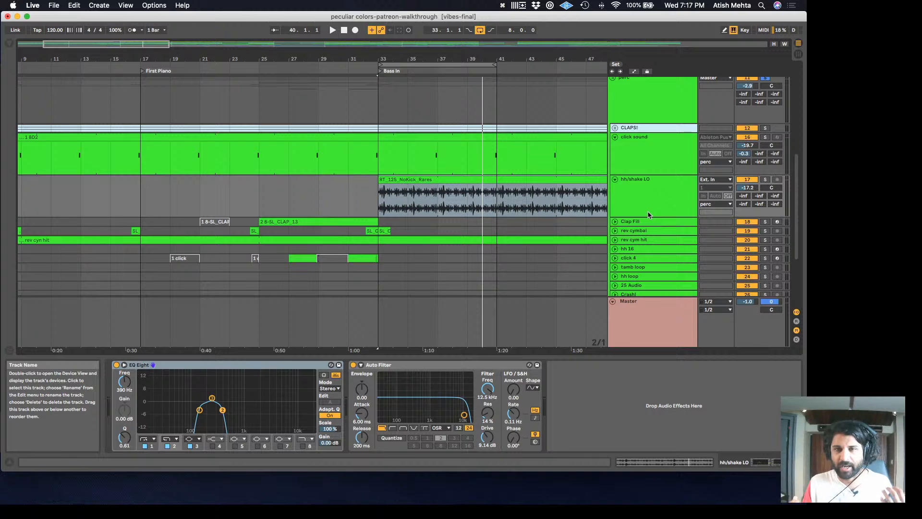
Select the RT_125_NoKick_Rares clip on the hh/shake LO track and view the hat tracks above the perc group
{"action": "scroll", "coordinate": [647, 211], "scroll_direction": "up", "scroll_amount": 2}
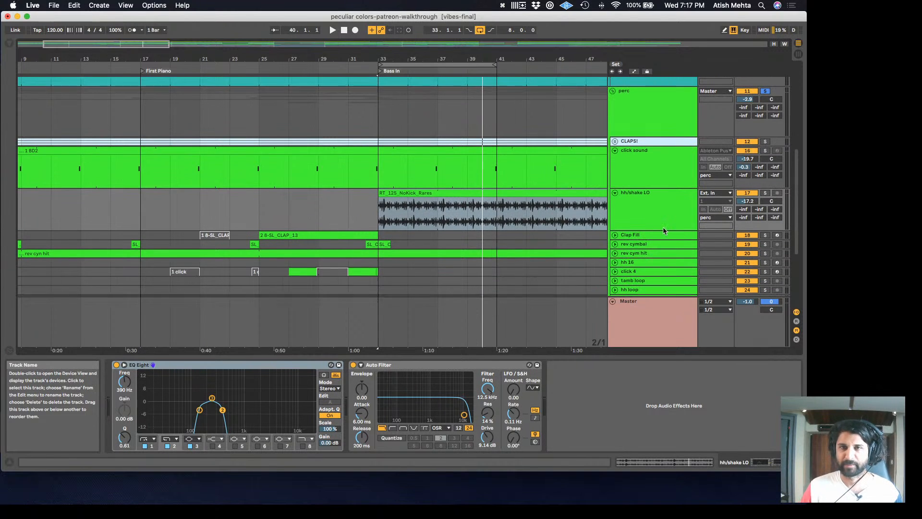
{"action": "left_click", "coordinate": [437, 196]}
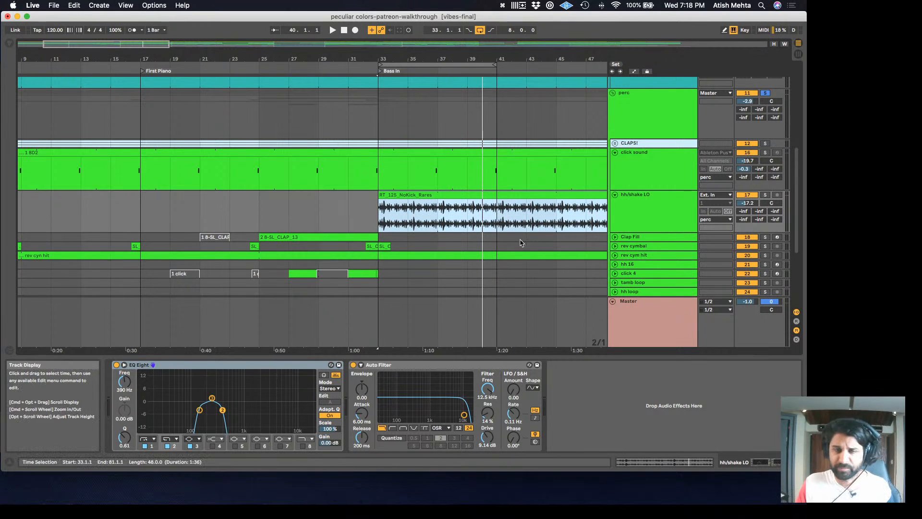
{"action": "scroll", "coordinate": [521, 243], "scroll_direction": "up", "scroll_amount": 5}
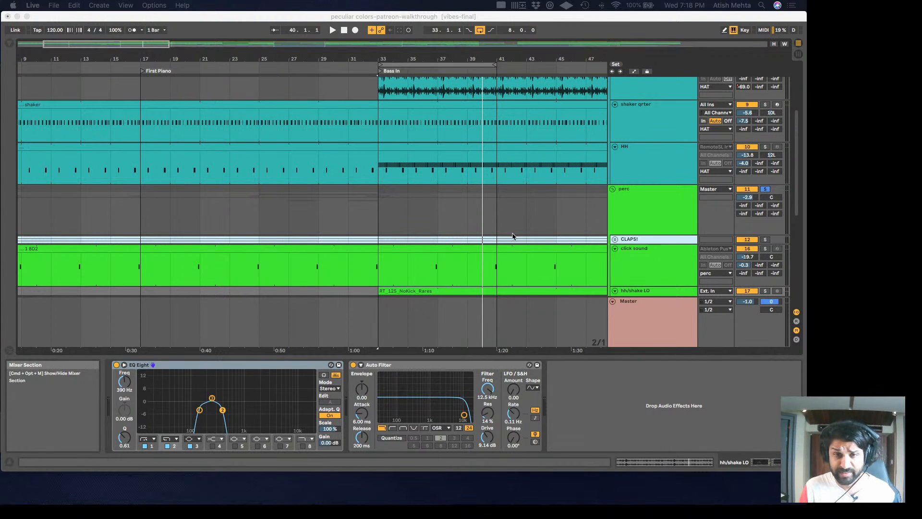
{"action": "scroll", "coordinate": [513, 236], "scroll_direction": "up", "scroll_amount": 1}
Show the Reverb device on the A-Room Verb return track in Session View and return to Arrangement View
{"action": "key", "text": "shift+Tab"}
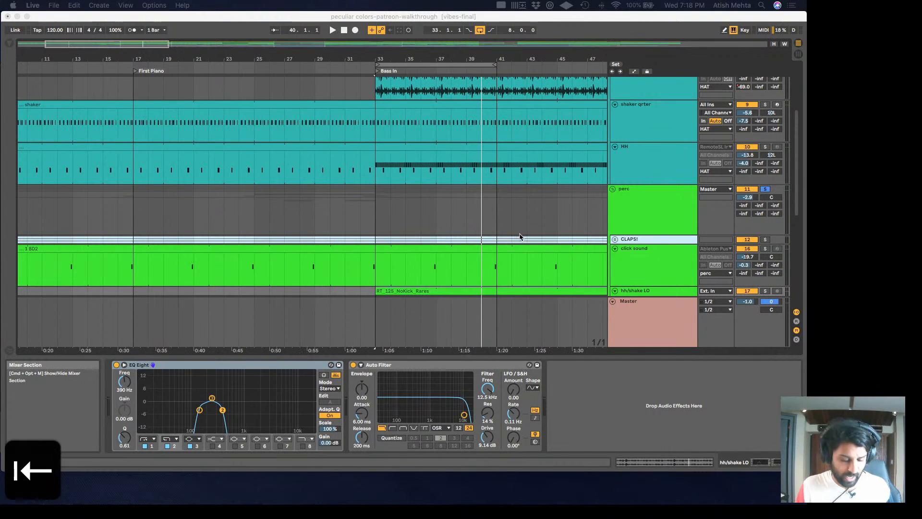
{"action": "key", "text": "Tab"}
{"action": "left_click", "coordinate": [680, 69]}
{"action": "key", "text": "Tab"}
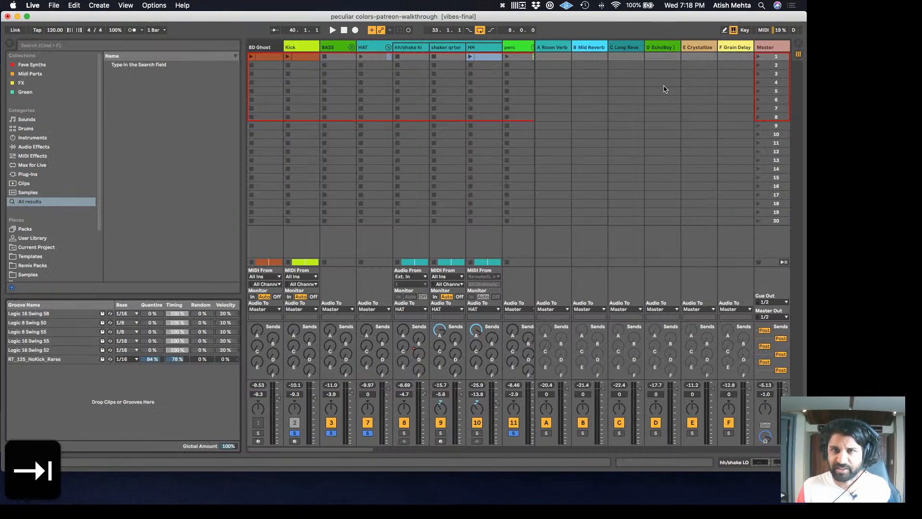
{"action": "left_click", "coordinate": [540, 48]}
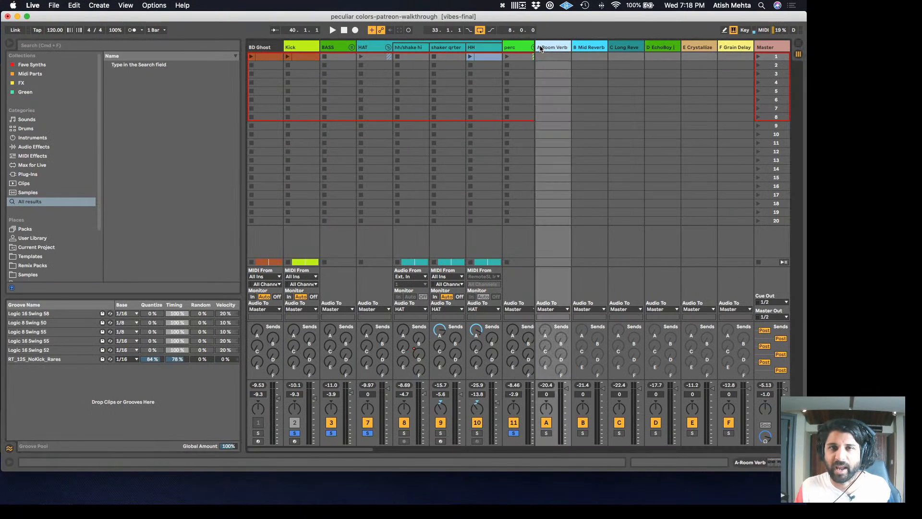
{"action": "key", "text": "shift+Tab"}
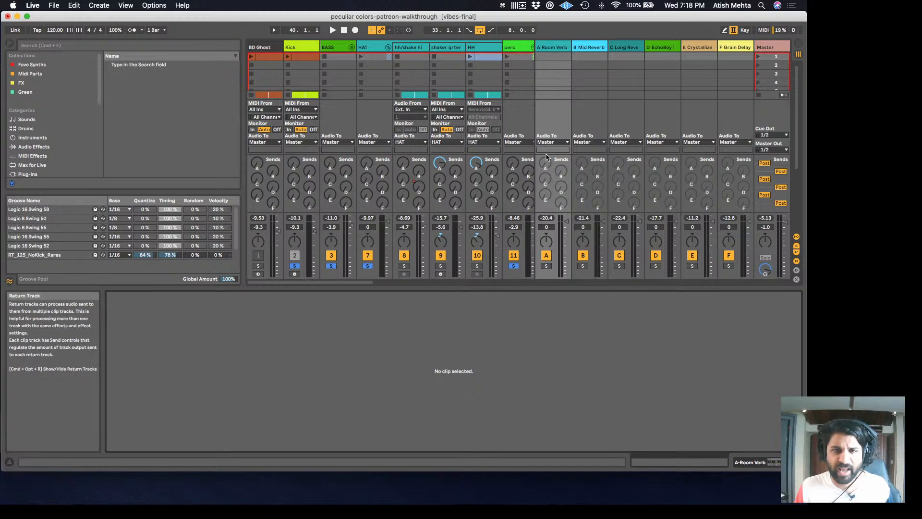
{"action": "key", "text": "shift+Tab"}
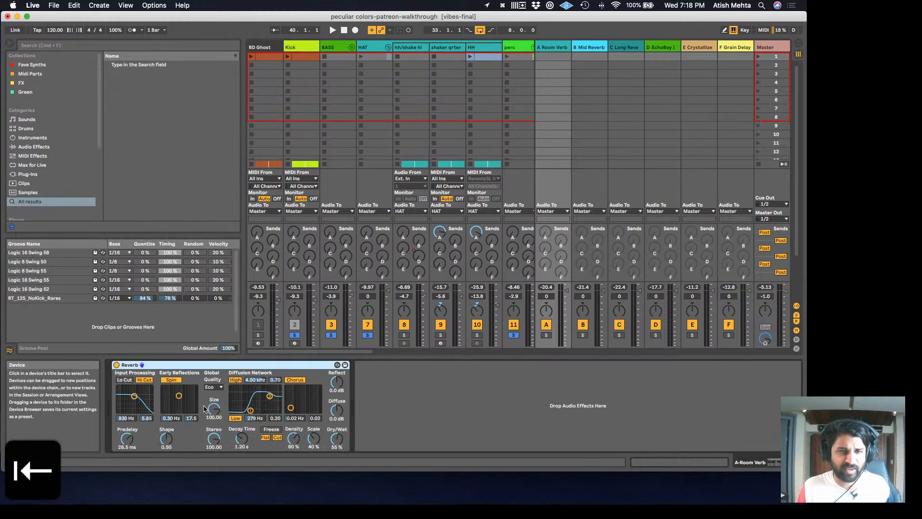
{"action": "key", "text": "Tab"}
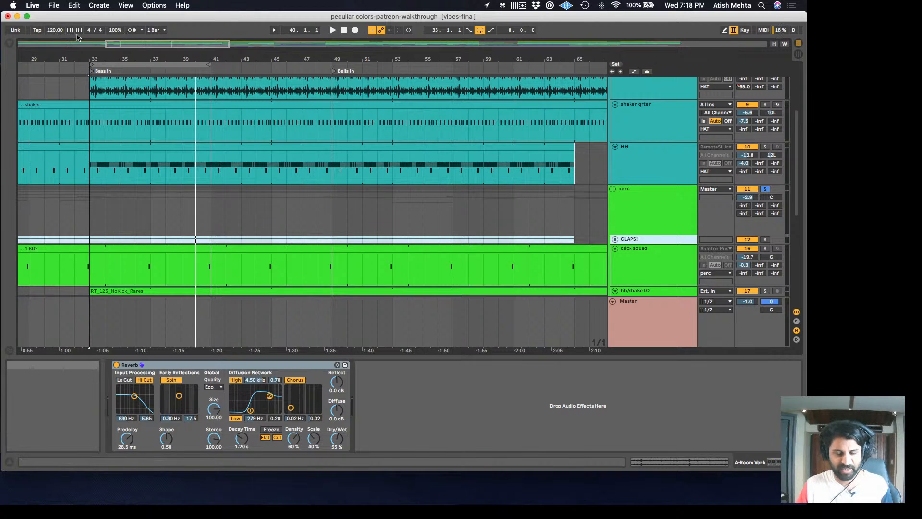
Solo the Kick, BASS, HAT and perc tracks together and play the arrangement from bar 33
{"action": "key", "text": "Right"}
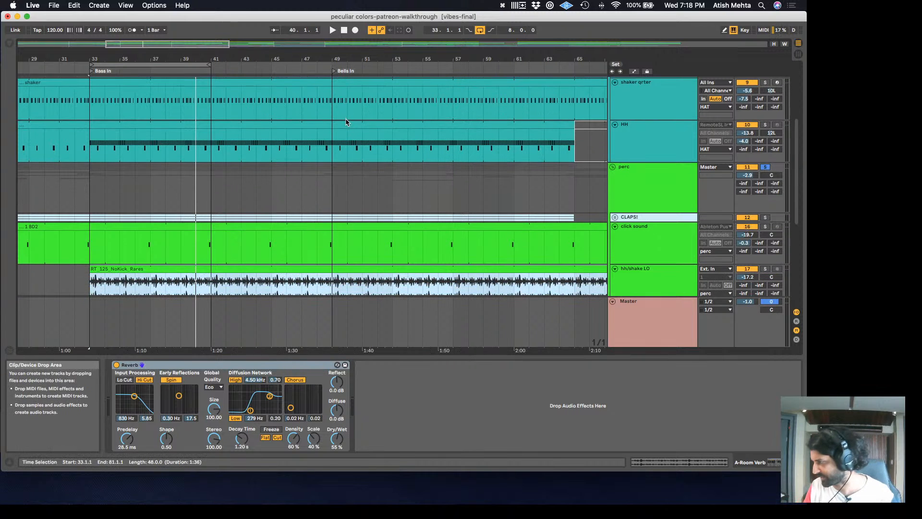
{"action": "scroll", "coordinate": [432, 154], "scroll_direction": "down", "scroll_amount": 5}
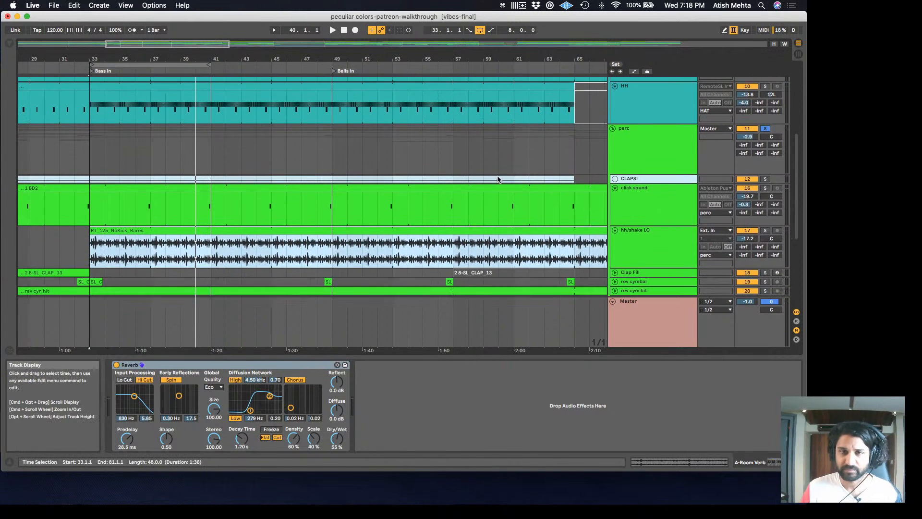
{"action": "scroll", "coordinate": [701, 149], "scroll_direction": "up", "scroll_amount": 4}
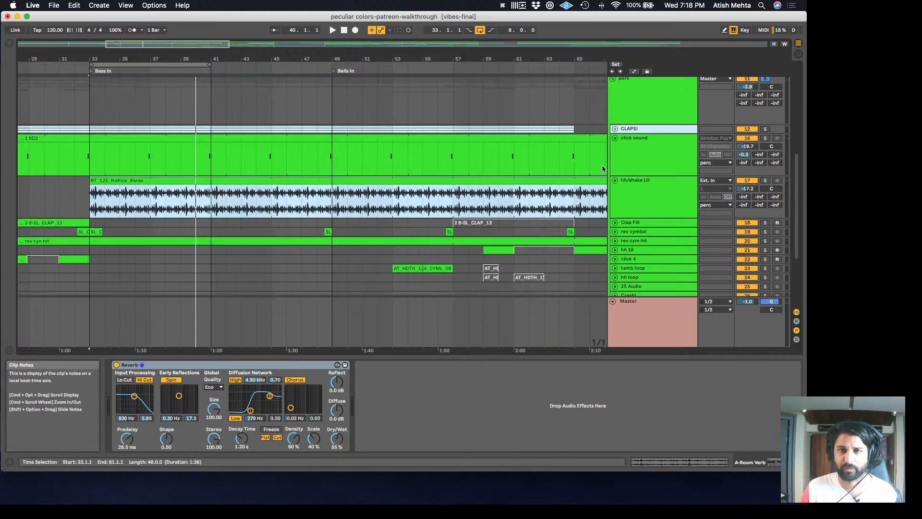
{"action": "scroll", "coordinate": [701, 145], "scroll_direction": "up", "scroll_amount": 5}
{"action": "scroll", "coordinate": [749, 103], "scroll_direction": "up", "scroll_amount": 1}
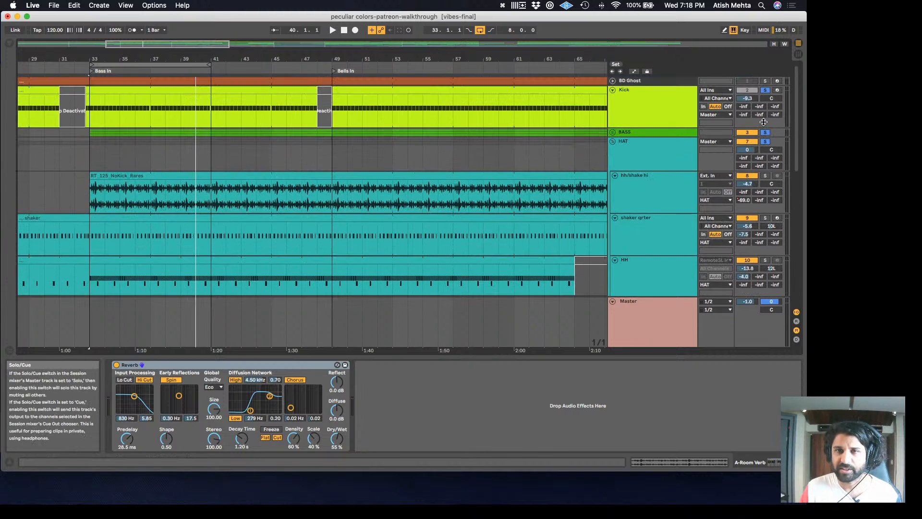
{"action": "left_click", "coordinate": [765, 91]}
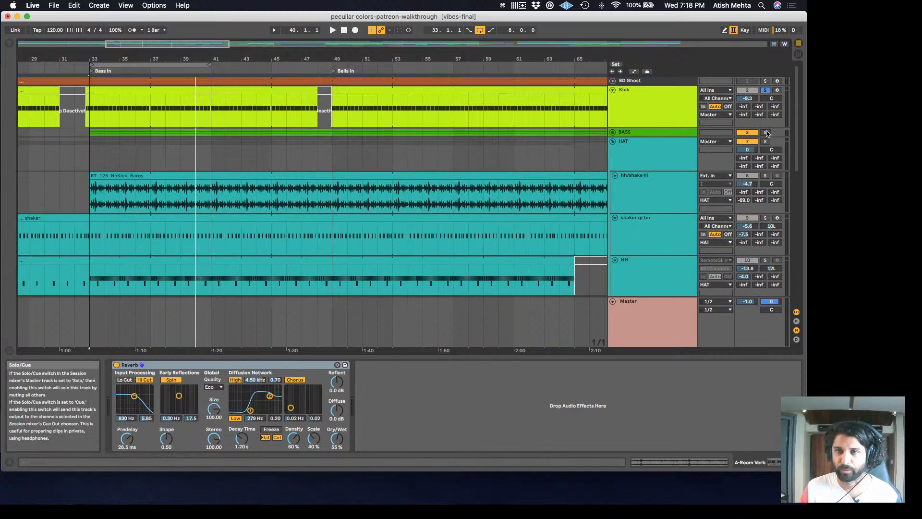
{"action": "scroll", "coordinate": [765, 144], "scroll_direction": "down", "scroll_amount": 5}
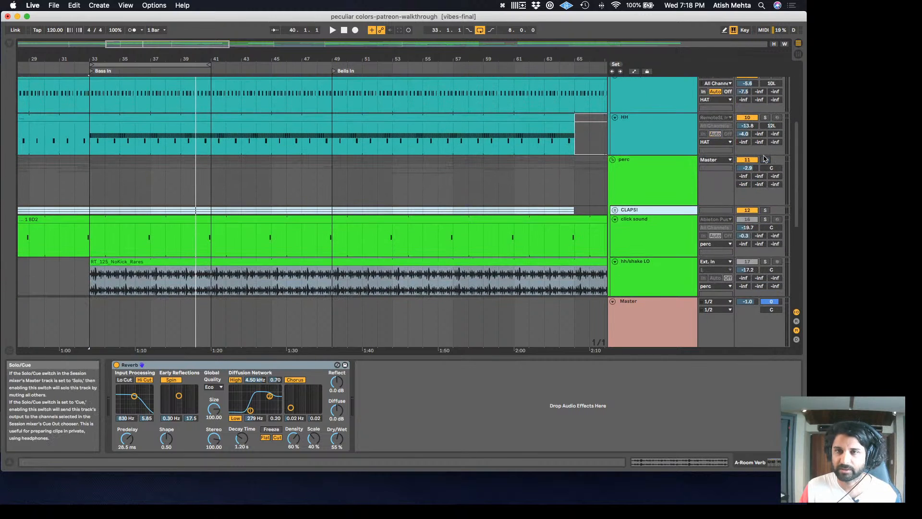
{"action": "key", "text": "space"}
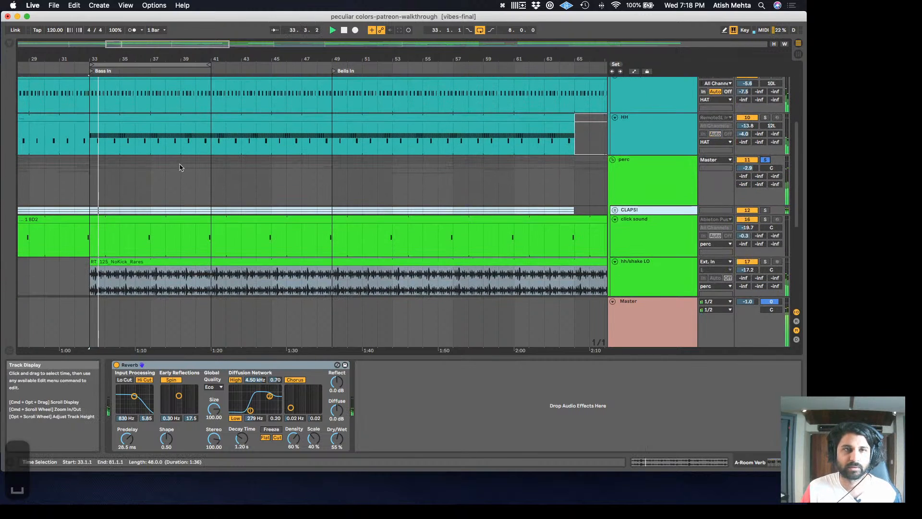
Look over the tracks below perc, stop playback, solo the trippy highs drone track and play it from bar 33
{"action": "scroll", "coordinate": [117, 233], "scroll_direction": "down", "scroll_amount": 10}
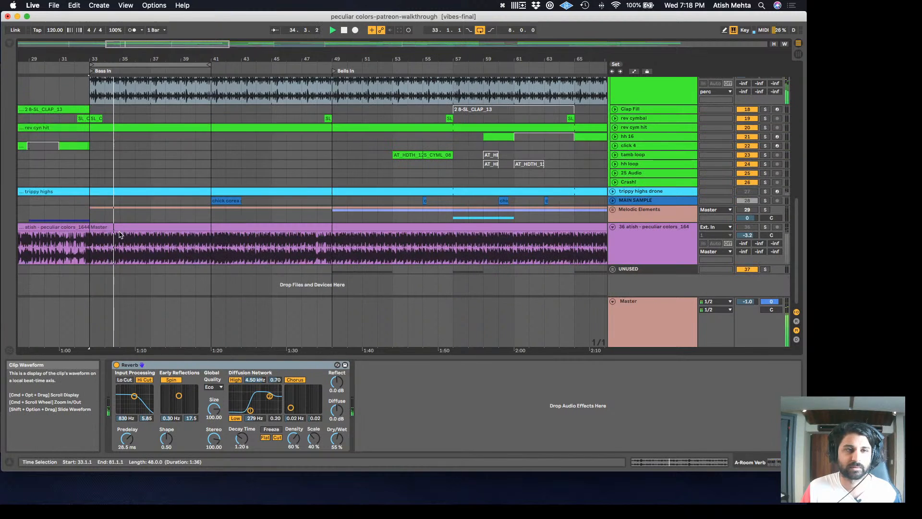
{"action": "scroll", "coordinate": [120, 235], "scroll_direction": "up", "scroll_amount": 4}
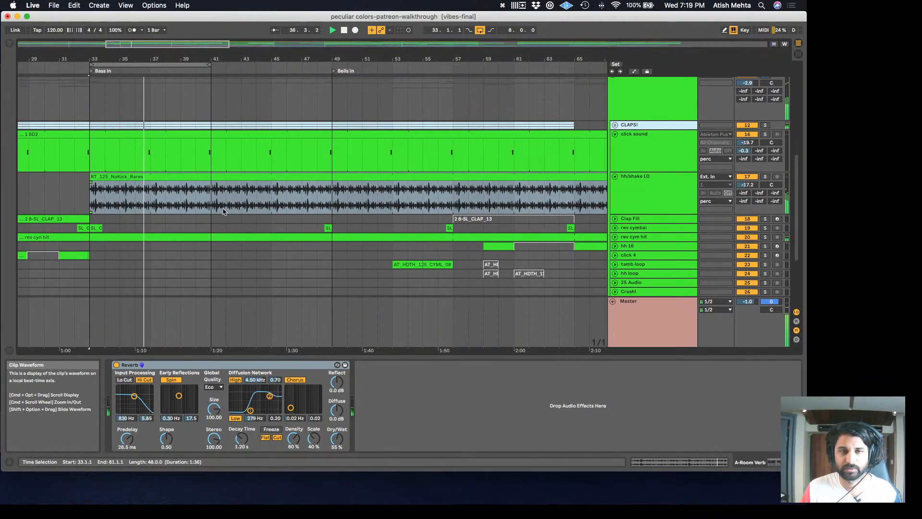
{"action": "scroll", "coordinate": [177, 227], "scroll_direction": "down", "scroll_amount": 4}
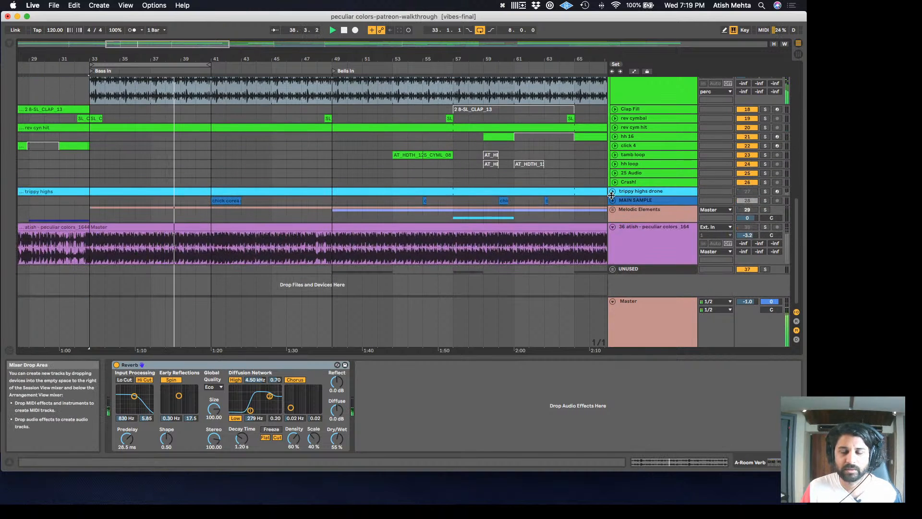
{"action": "scroll", "coordinate": [268, 225], "scroll_direction": "up", "scroll_amount": 4}
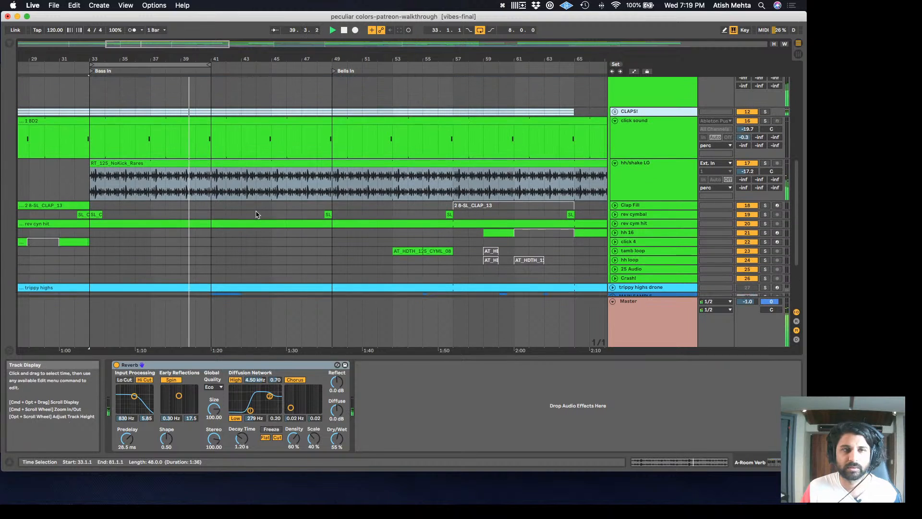
{"action": "scroll", "coordinate": [268, 225], "scroll_direction": "down", "scroll_amount": 3}
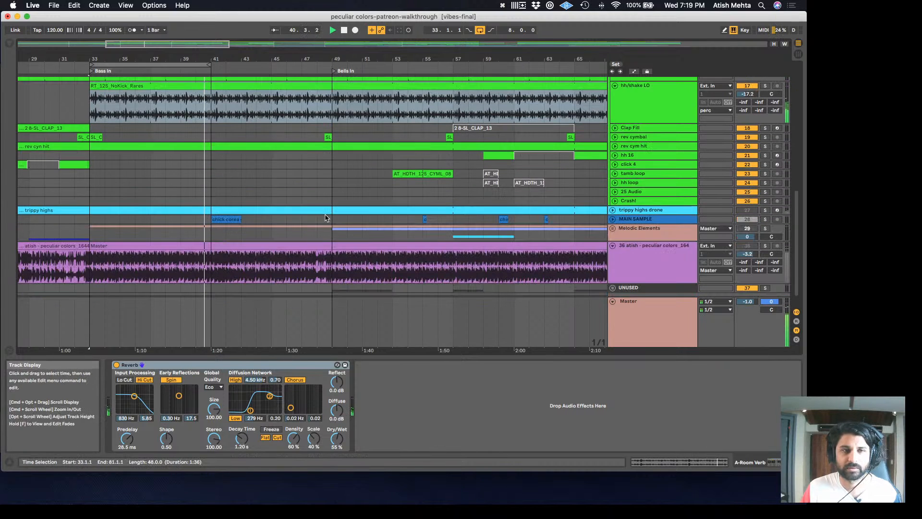
{"action": "right_click", "coordinate": [765, 210]}
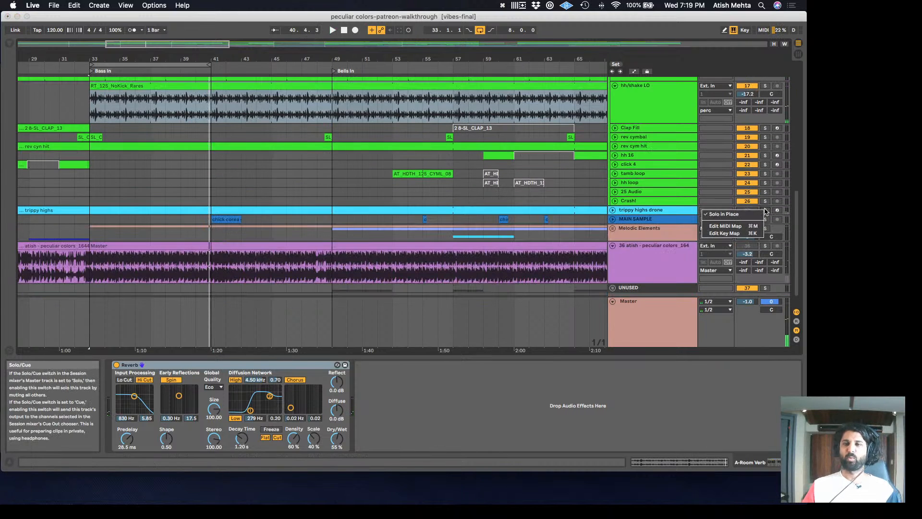
{"action": "left_click", "coordinate": [766, 211]}
{"action": "left_click", "coordinate": [765, 211]}
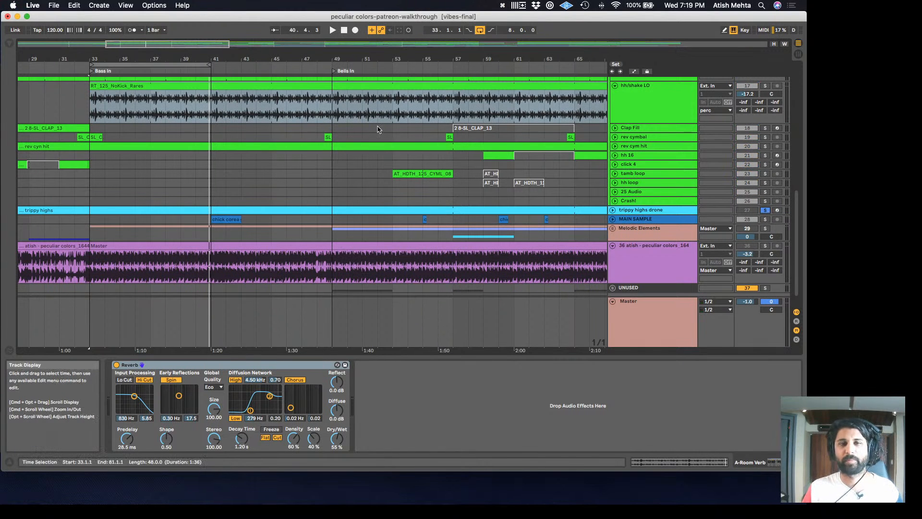
{"action": "scroll", "coordinate": [365, 184], "scroll_direction": "down", "scroll_amount": 2}
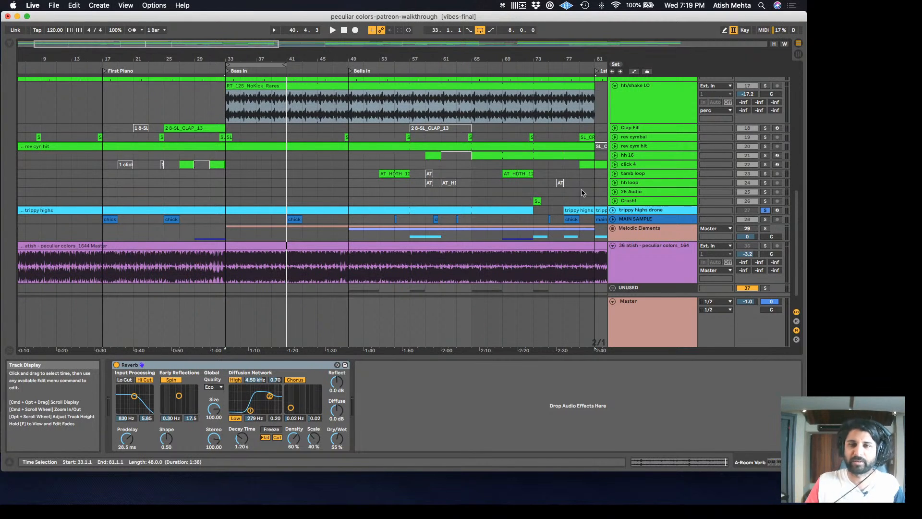
{"action": "key", "text": "space"}
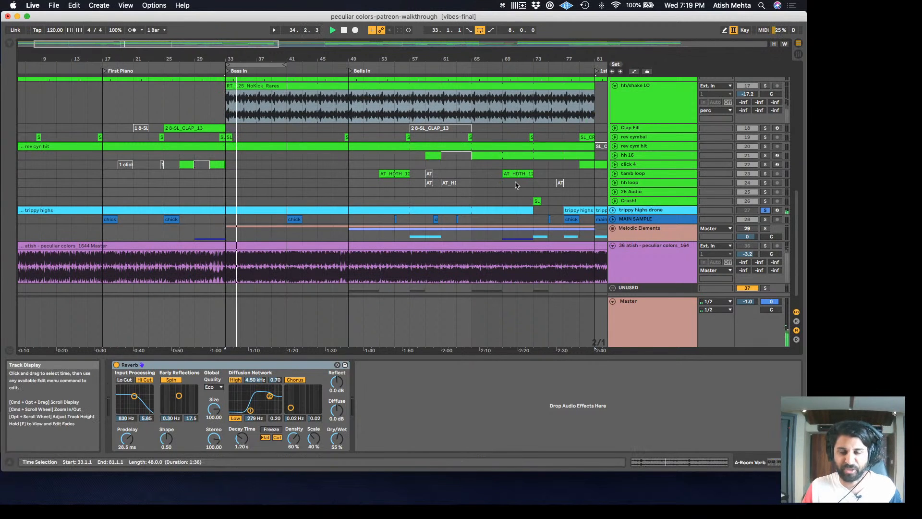
Unfold the trippy highs drone track, select its first trippy highs clip to show its device chain, and stop playback
{"action": "left_click", "coordinate": [613, 210]}
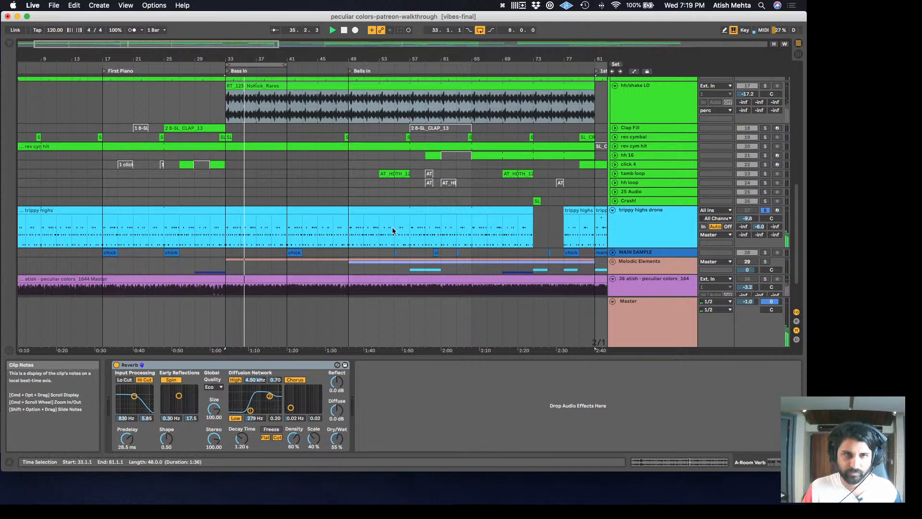
{"action": "left_click", "coordinate": [317, 214]}
{"action": "left_click", "coordinate": [318, 216]}
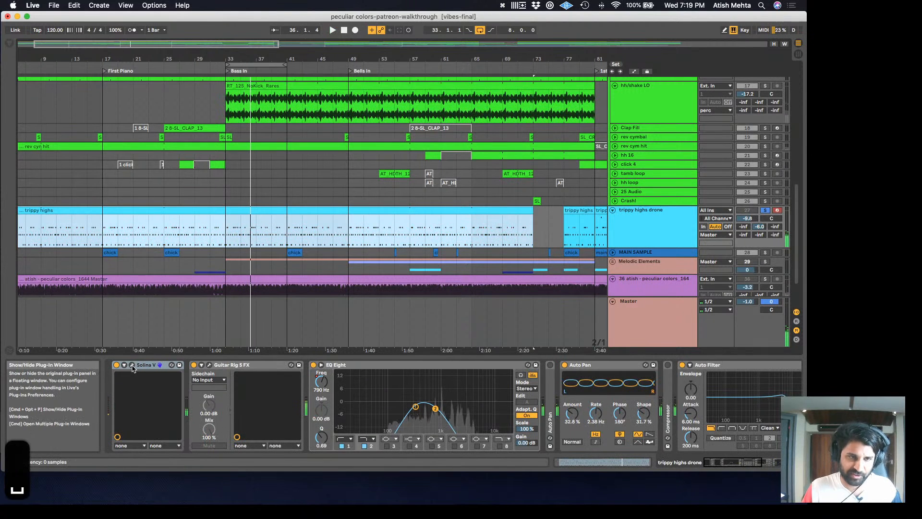
{"action": "key", "text": "space"}
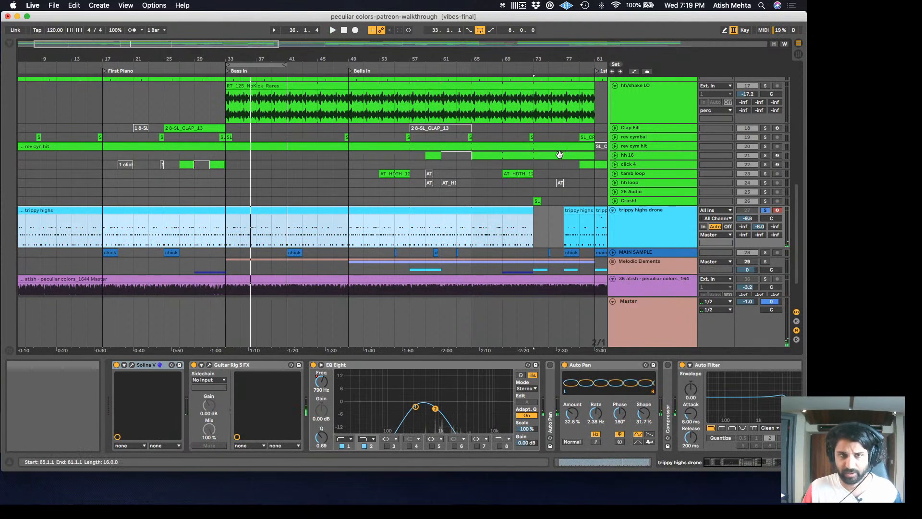
Play the soloed trippy highs drone from the song start and from bar 53, and stop playback
{"action": "key", "text": "space"}
{"action": "key", "text": "minus"}
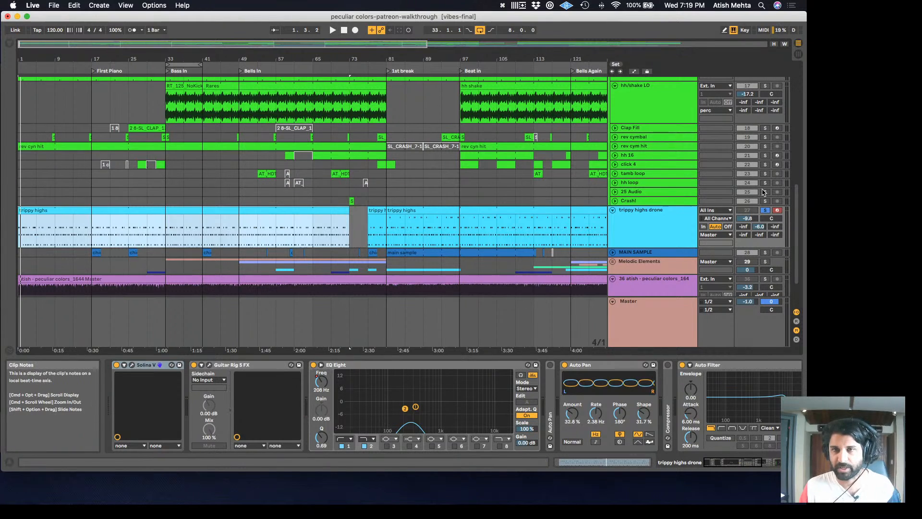
{"action": "key", "text": "space"}
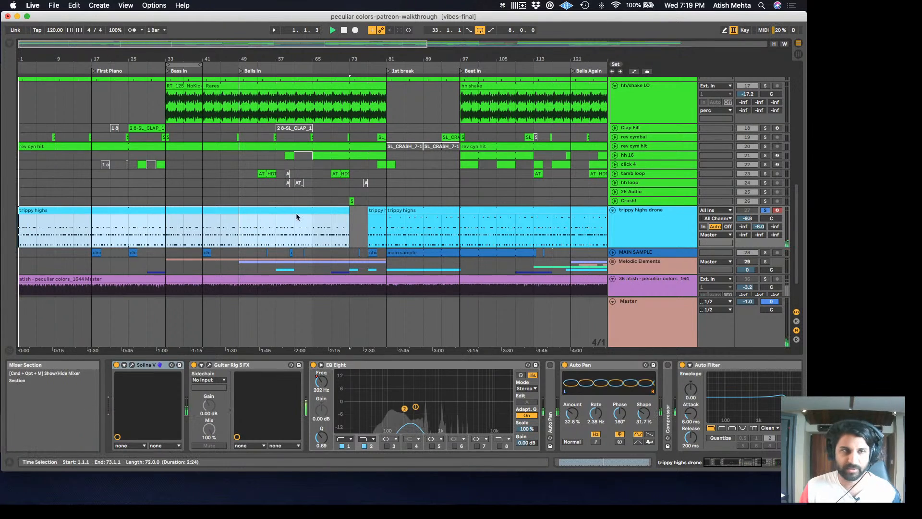
{"action": "left_click", "coordinate": [258, 224]}
{"action": "key", "text": "space"}
{"action": "key", "text": "space"}
{"action": "key", "text": "space"}
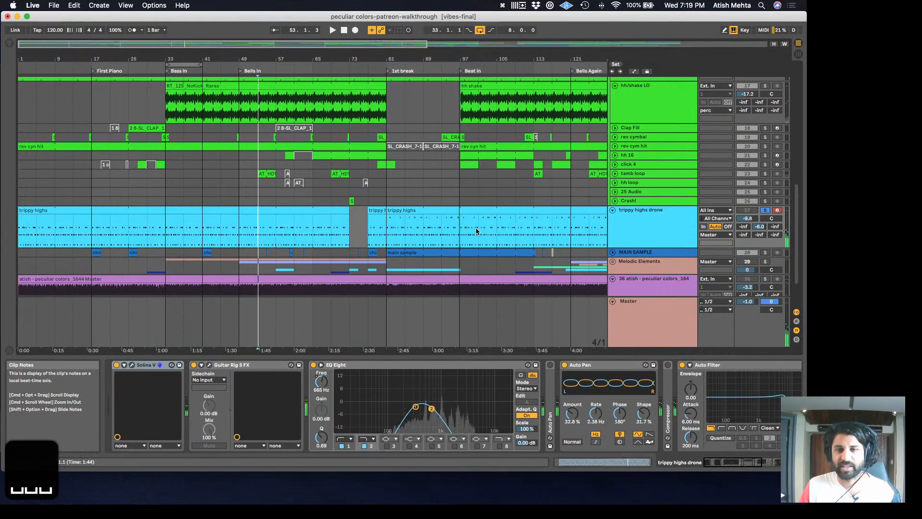
Expand the Melodic Elements group and view its tracks around the Bells Again section
{"action": "scroll", "coordinate": [474, 230], "scroll_direction": "down", "scroll_amount": 2}
{"action": "scroll", "coordinate": [480, 235], "scroll_direction": "down", "scroll_amount": 3}
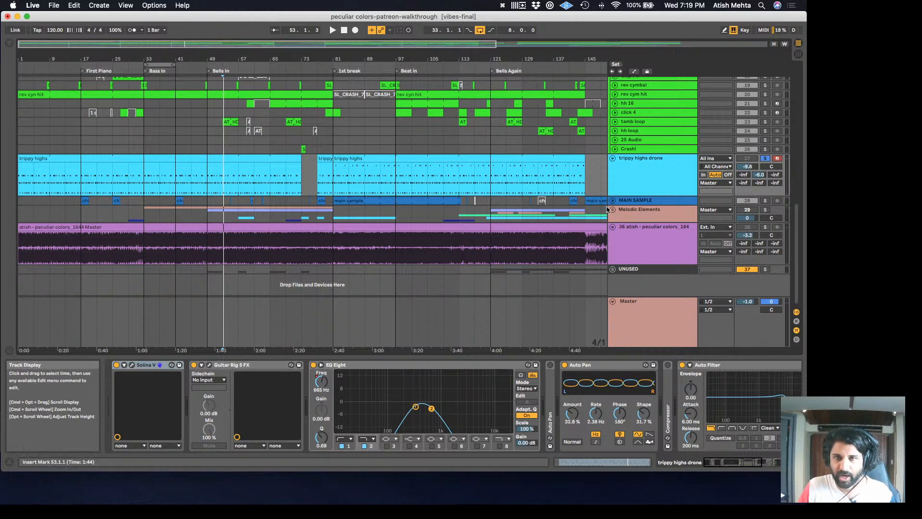
{"action": "left_click", "coordinate": [612, 210]}
{"action": "scroll", "coordinate": [541, 216], "scroll_direction": "down", "scroll_amount": 5}
{"action": "scroll", "coordinate": [481, 231], "scroll_direction": "right", "scroll_amount": 8}
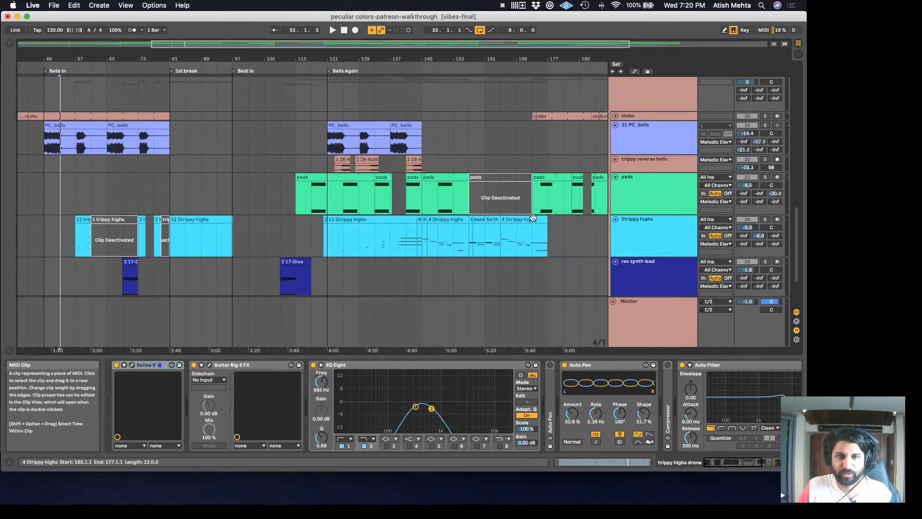
Play from bar 145 with the 2trippy highs track soloed and its device chain shown
{"action": "left_click", "coordinate": [425, 245]}
{"action": "scroll", "coordinate": [425, 245], "scroll_direction": "up", "scroll_amount": 3}
{"action": "key", "text": "space"}
{"action": "left_click", "coordinate": [676, 232]}
{"action": "left_click", "coordinate": [765, 219]}
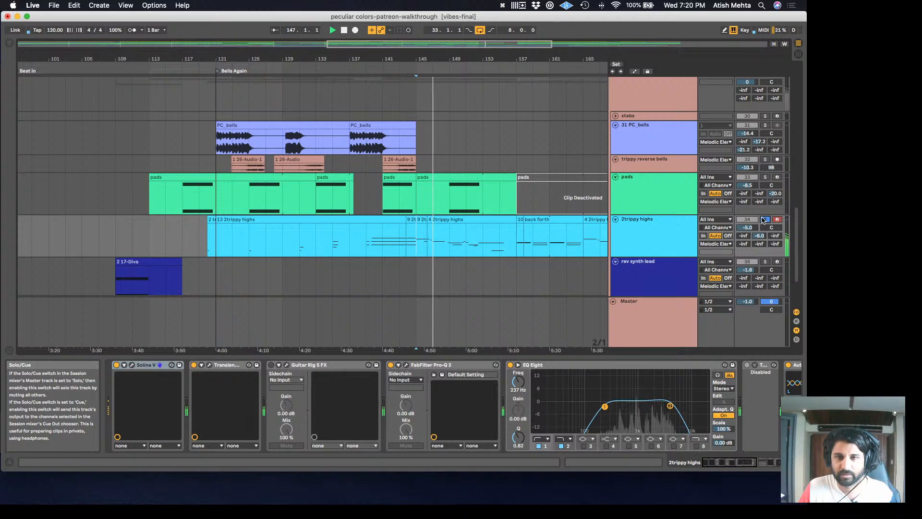
Listen to the Melodic Elements group soloed, stop playback, and turn the group's solo off
{"action": "scroll", "coordinate": [644, 230], "scroll_direction": "up", "scroll_amount": 5}
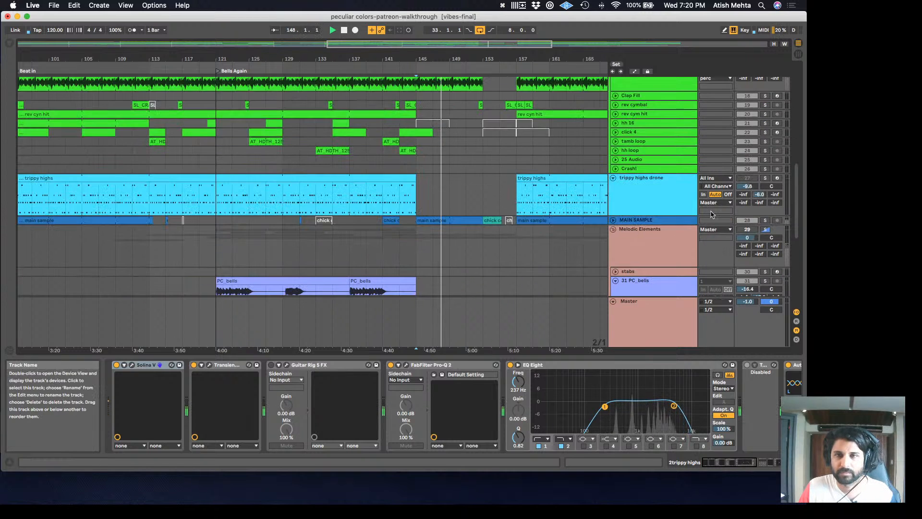
{"action": "left_click", "coordinate": [765, 229]}
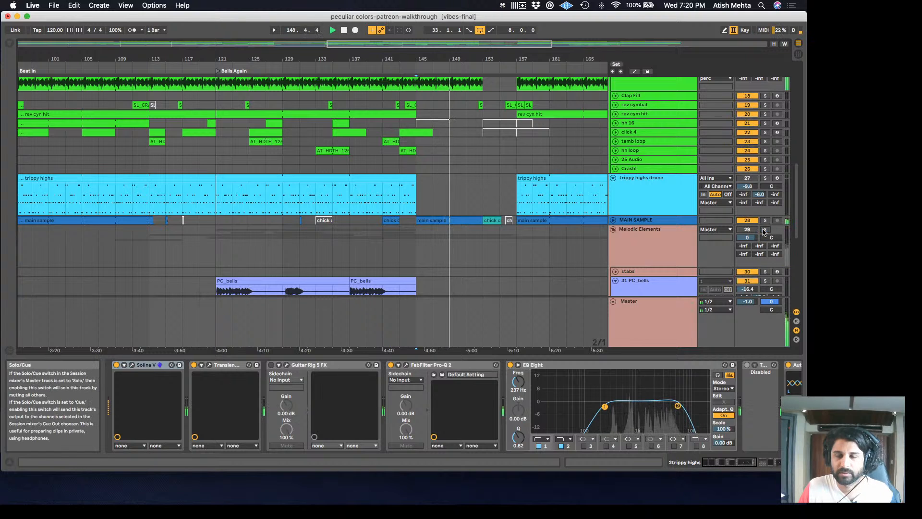
{"action": "scroll", "coordinate": [765, 232], "scroll_direction": "down", "scroll_amount": 5}
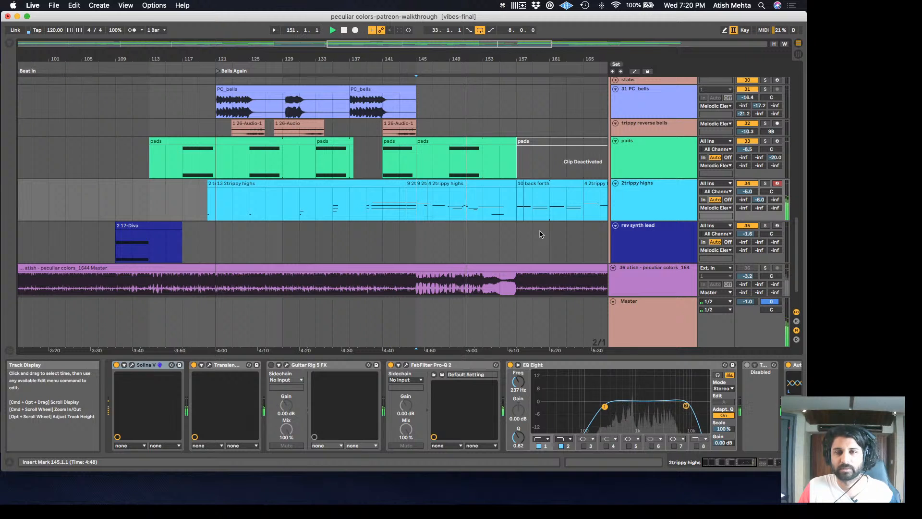
{"action": "scroll", "coordinate": [538, 231], "scroll_direction": "up", "scroll_amount": 4}
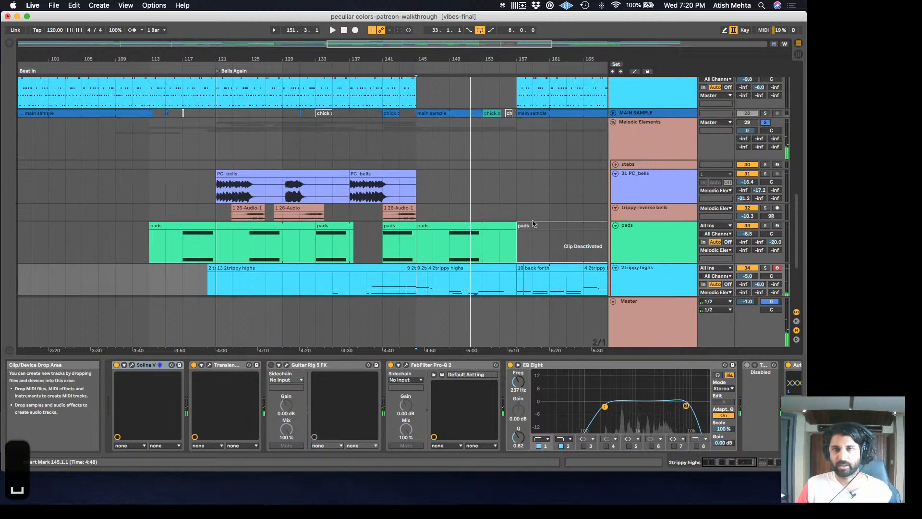
{"action": "scroll", "coordinate": [533, 223], "scroll_direction": "up", "scroll_amount": 3}
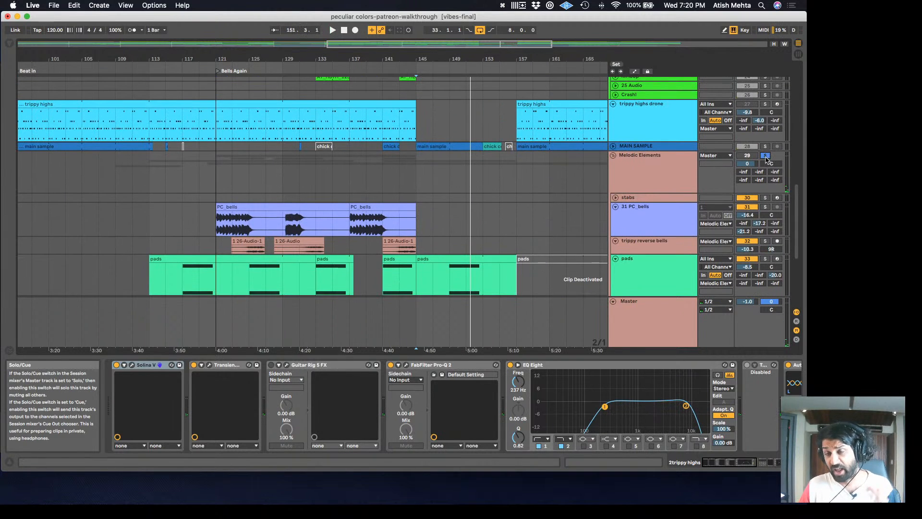
{"action": "left_click", "coordinate": [765, 158]}
Return the view to the Bells In section and briefly play the full unsoloed mix from the song start
{"action": "scroll", "coordinate": [224, 216], "scroll_direction": "up", "scroll_amount": 9}
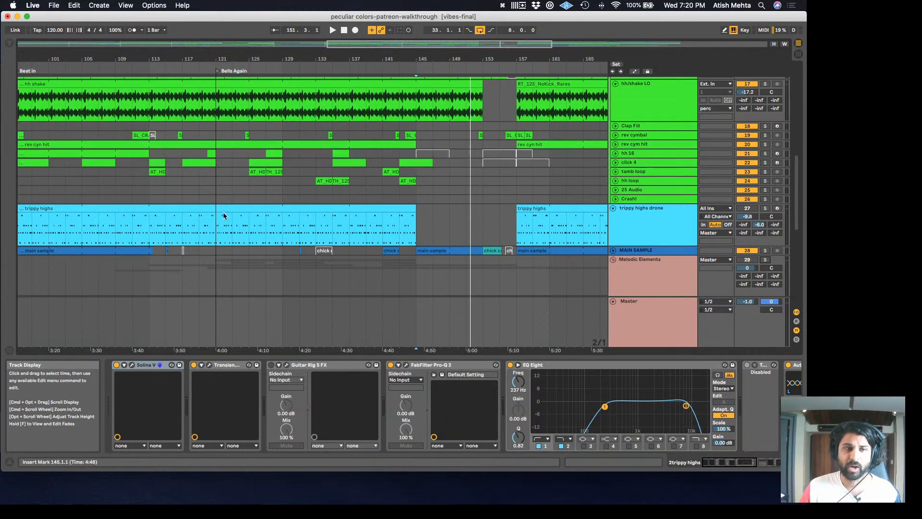
{"action": "scroll", "coordinate": [224, 216], "scroll_direction": "down", "scroll_amount": 3}
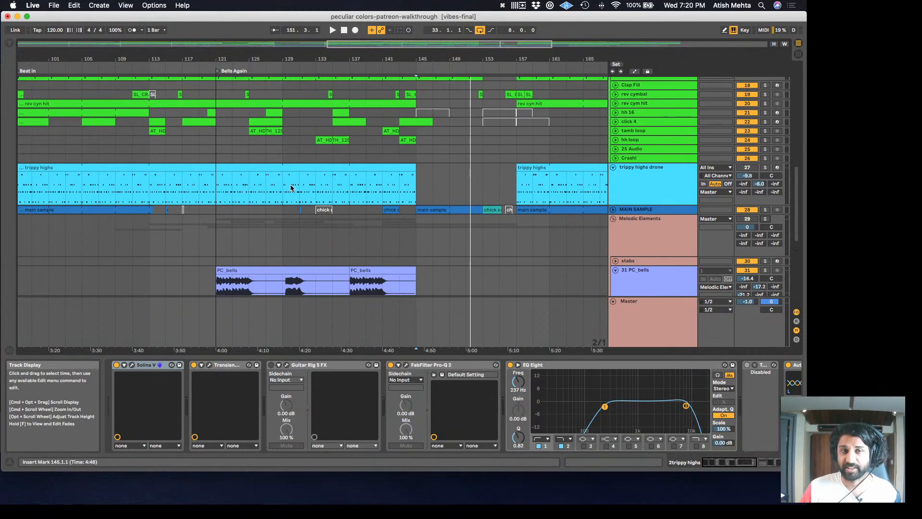
{"action": "scroll", "coordinate": [292, 188], "scroll_direction": "left", "scroll_amount": 15}
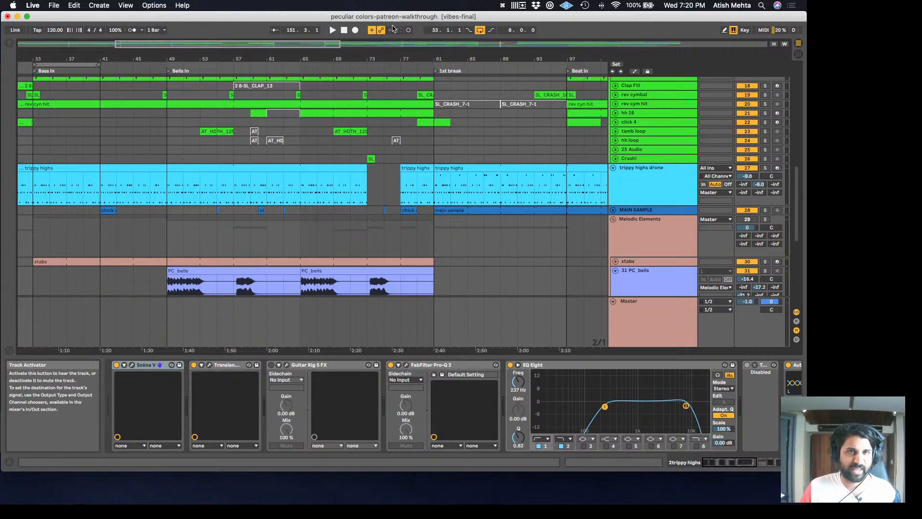
{"action": "key", "text": "space"}
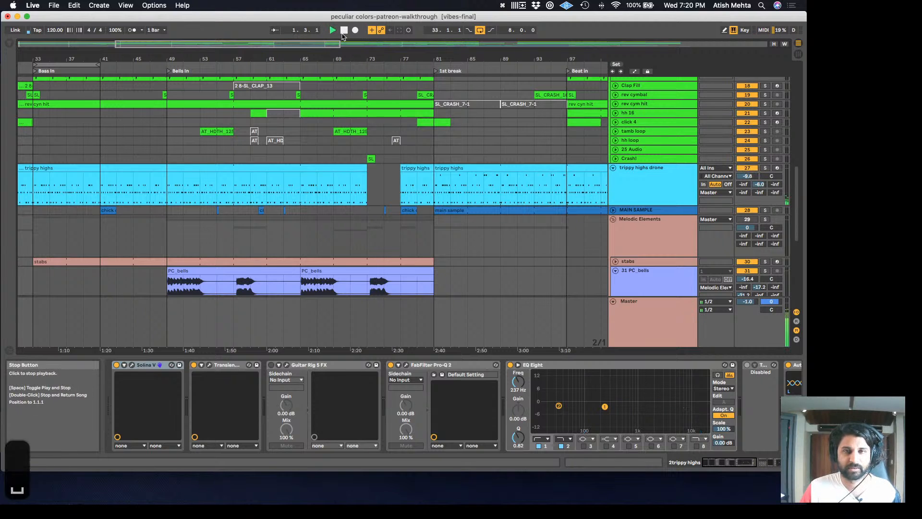
{"action": "key", "text": "space"}
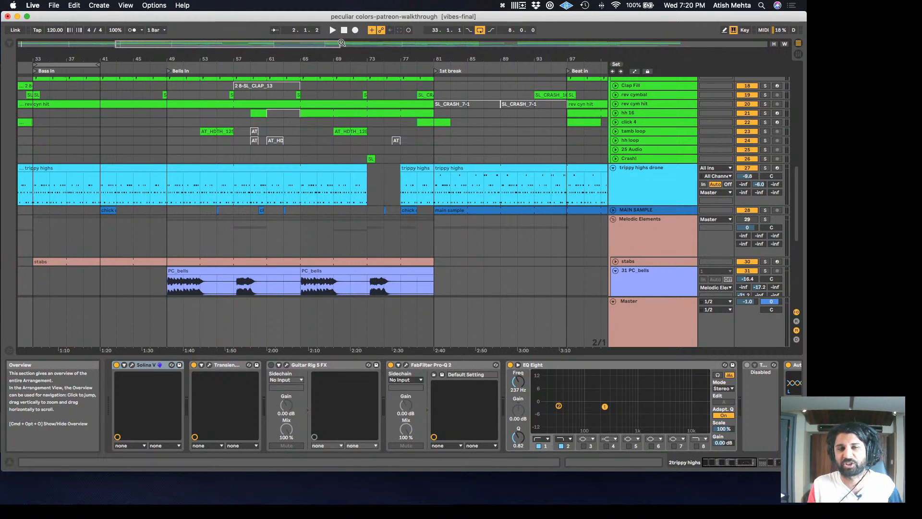
Look over the melodic tracks below the stabs, from the Bells In section through to Bells Again
{"action": "scroll", "coordinate": [325, 79], "scroll_direction": "down", "scroll_amount": 5}
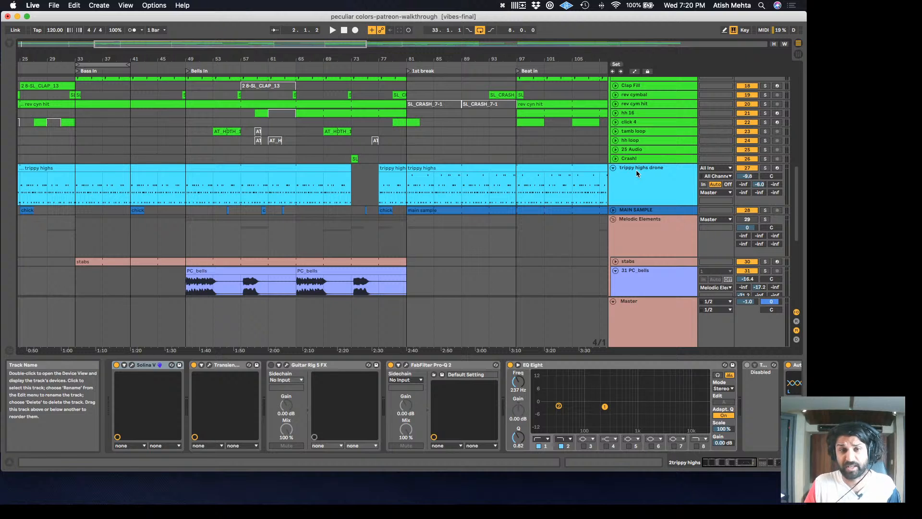
{"action": "scroll", "coordinate": [300, 274], "scroll_direction": "down", "scroll_amount": 5}
{"action": "scroll", "coordinate": [354, 241], "scroll_direction": "right", "scroll_amount": 3}
{"action": "scroll", "coordinate": [354, 242], "scroll_direction": "down", "scroll_amount": 3}
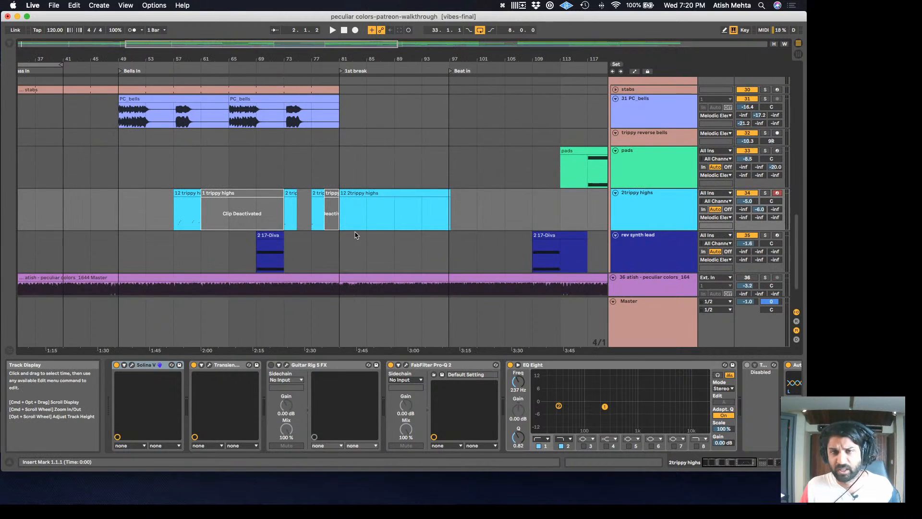
{"action": "scroll", "coordinate": [355, 235], "scroll_direction": "right", "scroll_amount": 6}
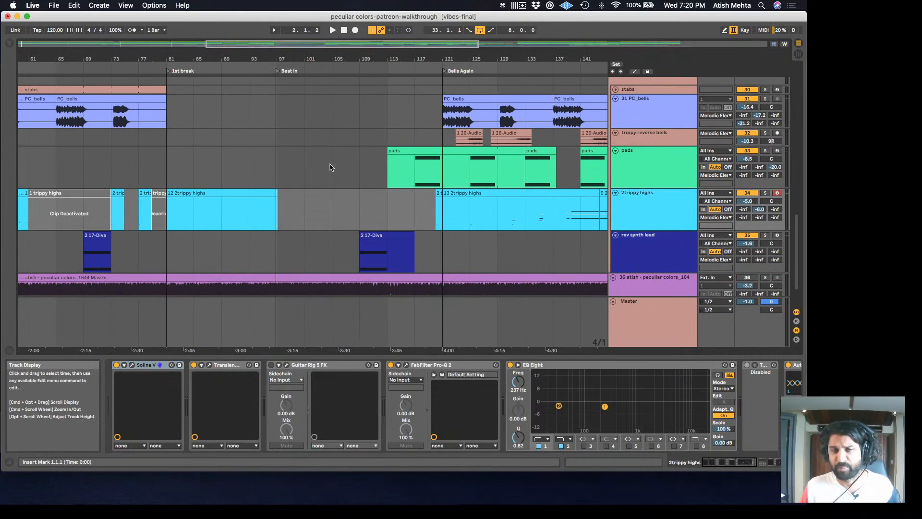
{"action": "scroll", "coordinate": [330, 167], "scroll_direction": "up", "scroll_amount": 1}
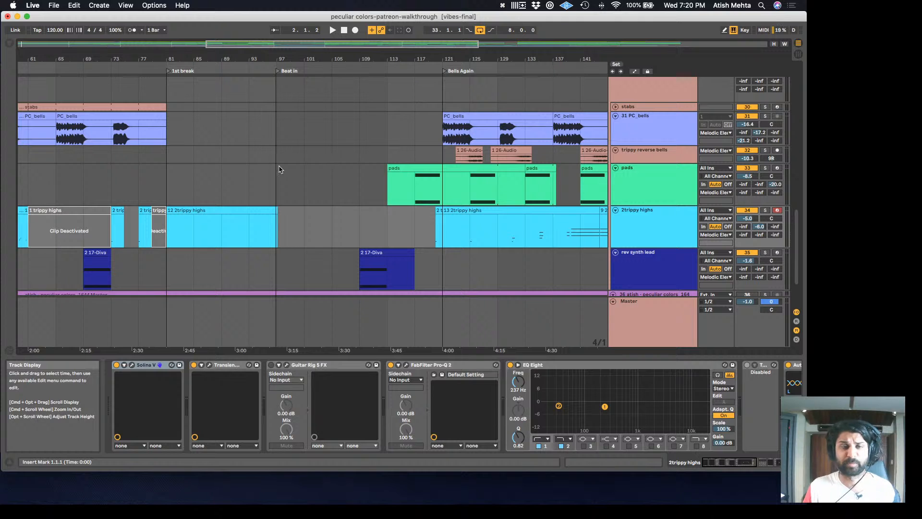
{"action": "scroll", "coordinate": [280, 169], "scroll_direction": "left", "scroll_amount": 10}
{"action": "scroll", "coordinate": [280, 169], "scroll_direction": "up", "scroll_amount": 10}
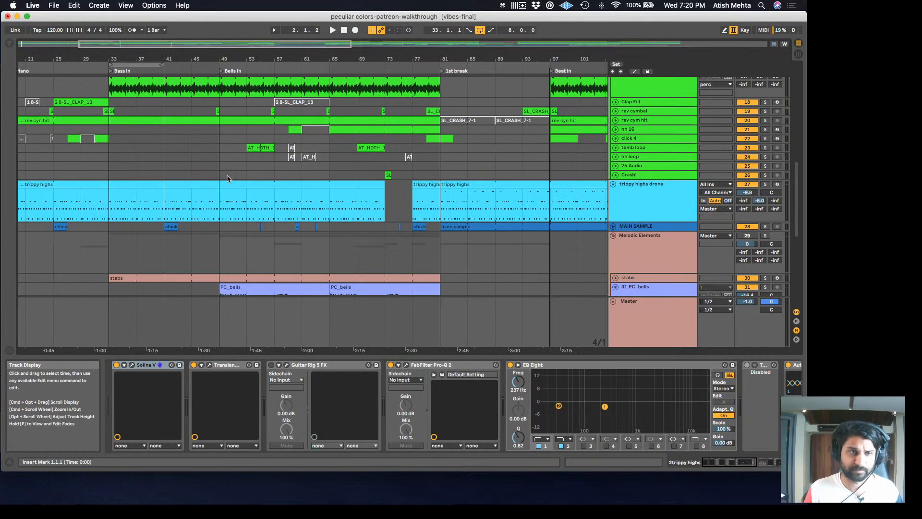
Play from bar 33 at the Bass In marker, expand the stabs track and solo it
{"action": "left_click", "coordinate": [119, 252]}
{"action": "scroll", "coordinate": [189, 229], "scroll_direction": "down", "scroll_amount": 2}
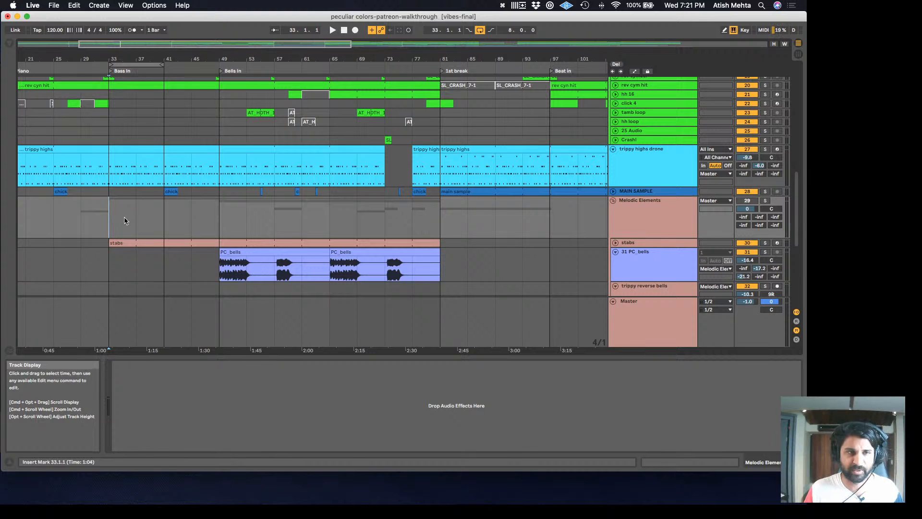
{"action": "key", "text": "space"}
{"action": "scroll", "coordinate": [144, 211], "scroll_direction": "down", "scroll_amount": 2}
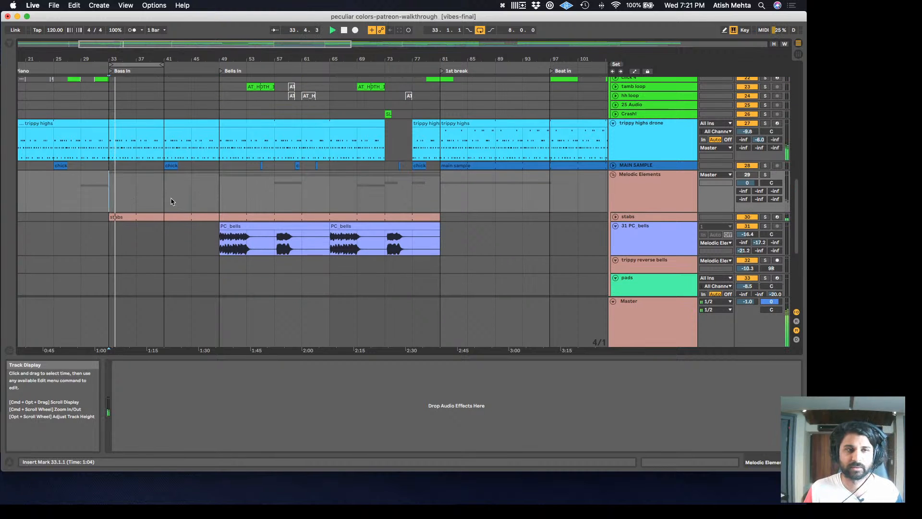
{"action": "left_click", "coordinate": [616, 217]}
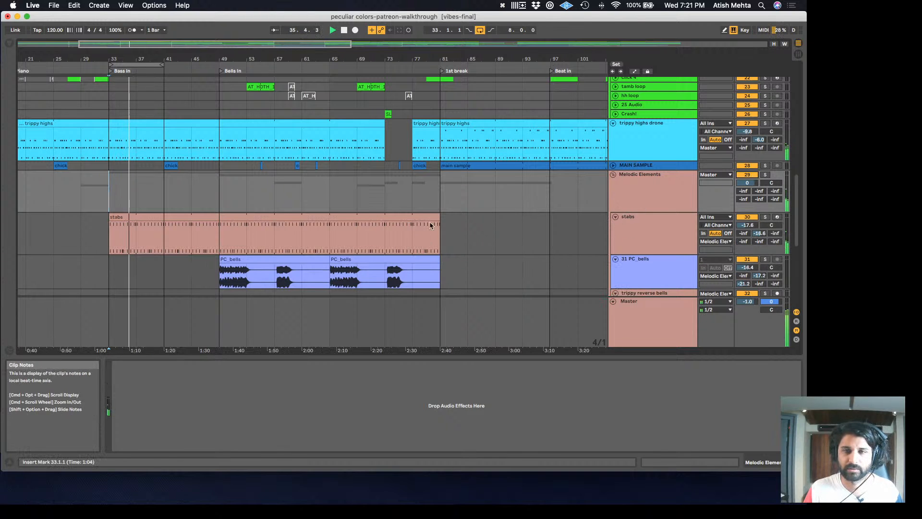
{"action": "scroll", "coordinate": [429, 224], "scroll_direction": "down", "scroll_amount": 1}
{"action": "left_click", "coordinate": [766, 205]}
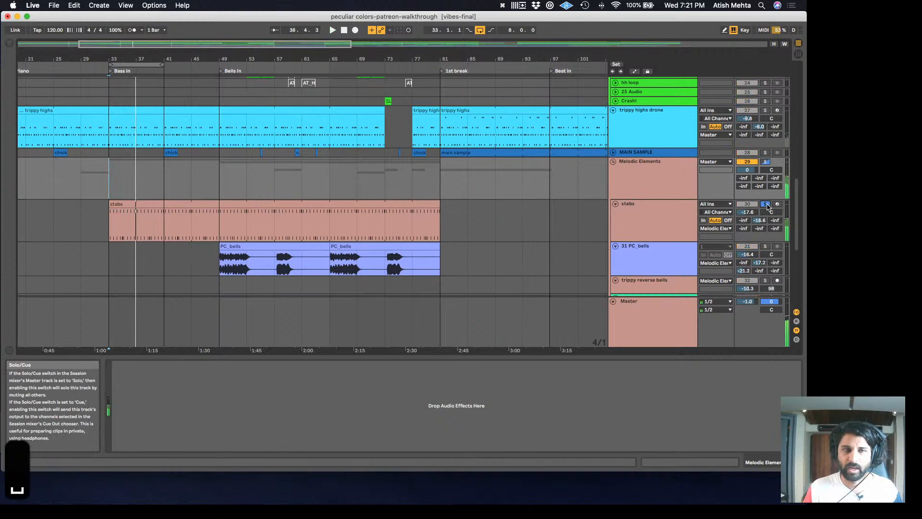
Show the stabs track's device chain, play it briefly, and inspect the effects through to Auto Pan
{"action": "left_click", "coordinate": [142, 209]}
{"action": "key", "text": "shift+Tab"}
{"action": "key", "text": "shift+Tab"}
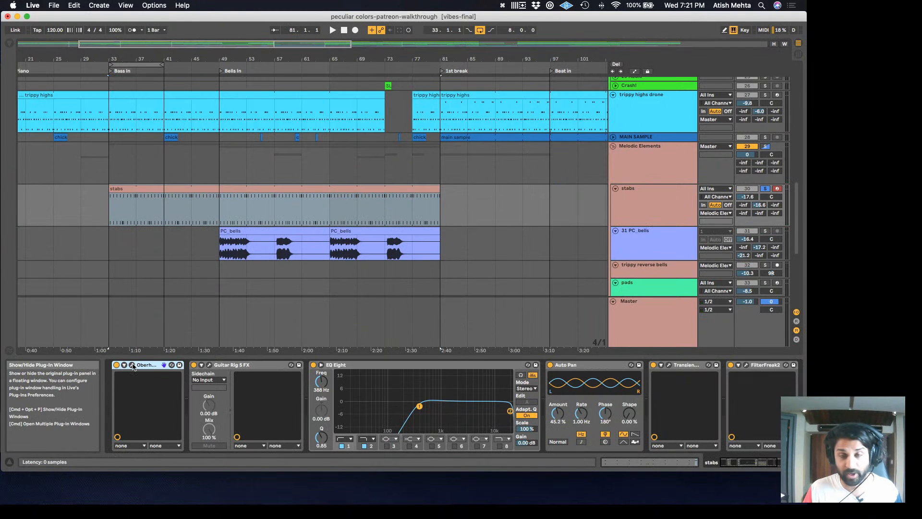
{"action": "key", "text": "space"}
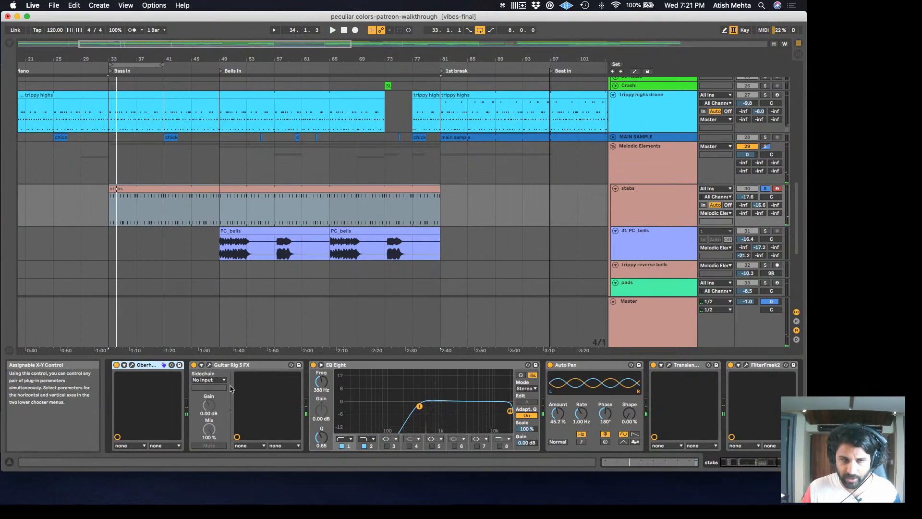
{"action": "scroll", "coordinate": [307, 394], "scroll_direction": "right", "scroll_amount": 5}
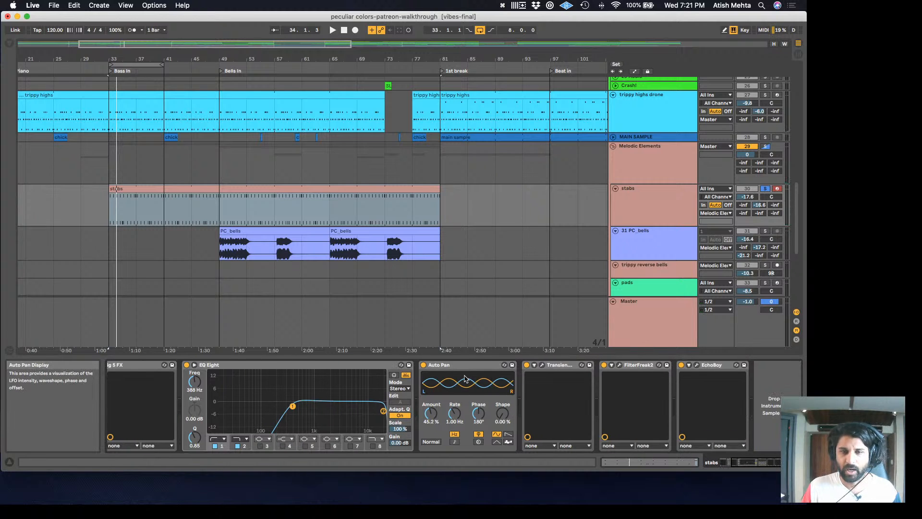
{"action": "left_click", "coordinate": [469, 368]}
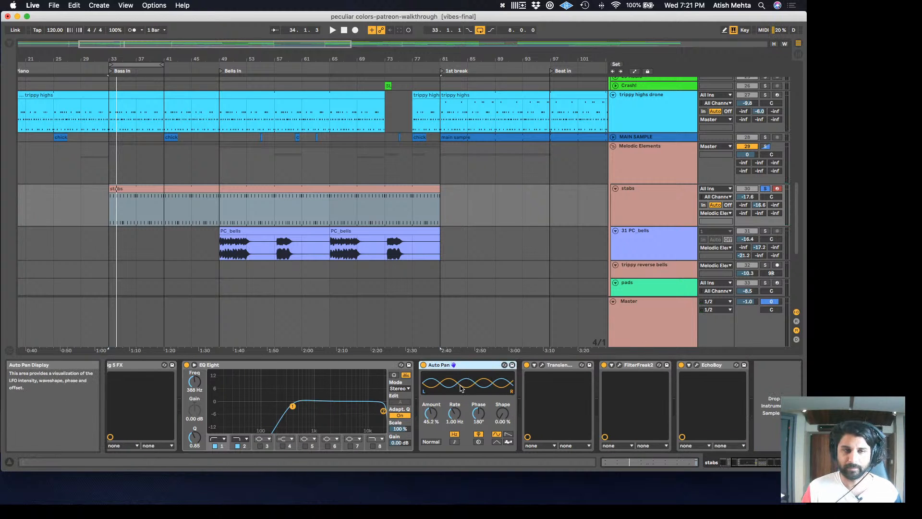
Point out the RT_125_NoKick_Rares clip on the hh/shake LO track and the click sound track's clip
{"action": "scroll", "coordinate": [142, 165], "scroll_direction": "up", "scroll_amount": 10}
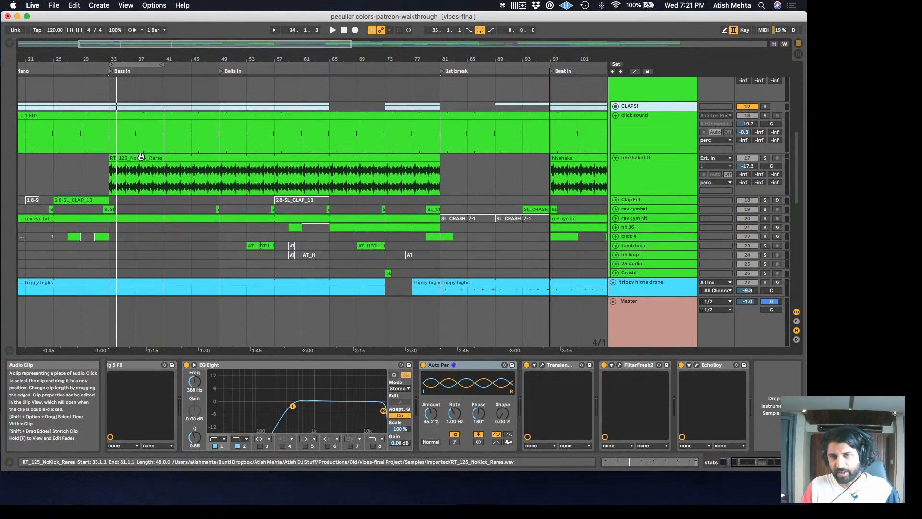
{"action": "left_click", "coordinate": [141, 157]}
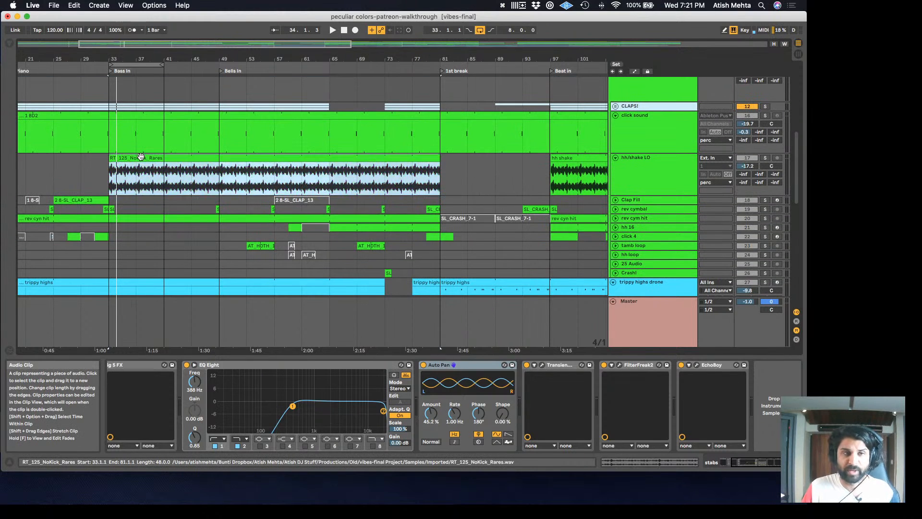
{"action": "left_click", "coordinate": [138, 123]}
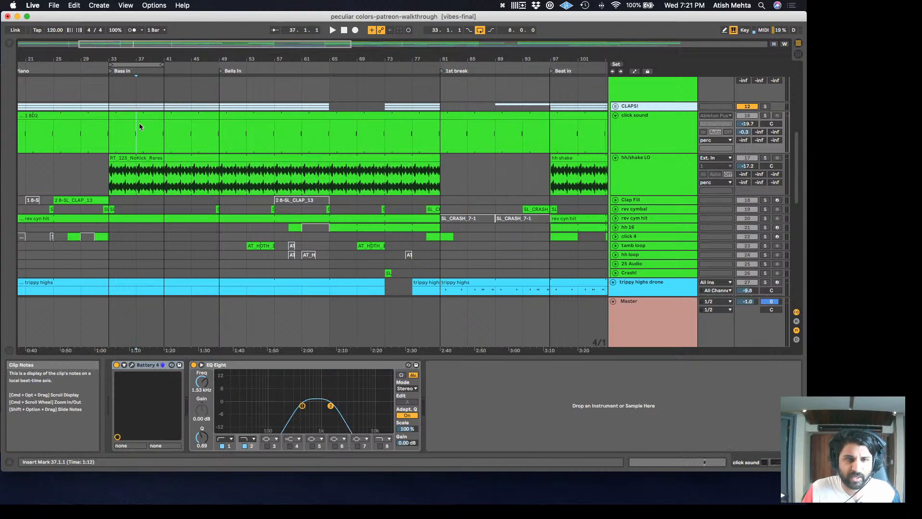
{"action": "scroll", "coordinate": [142, 132], "scroll_direction": "up", "scroll_amount": 1}
{"action": "left_click", "coordinate": [141, 115]}
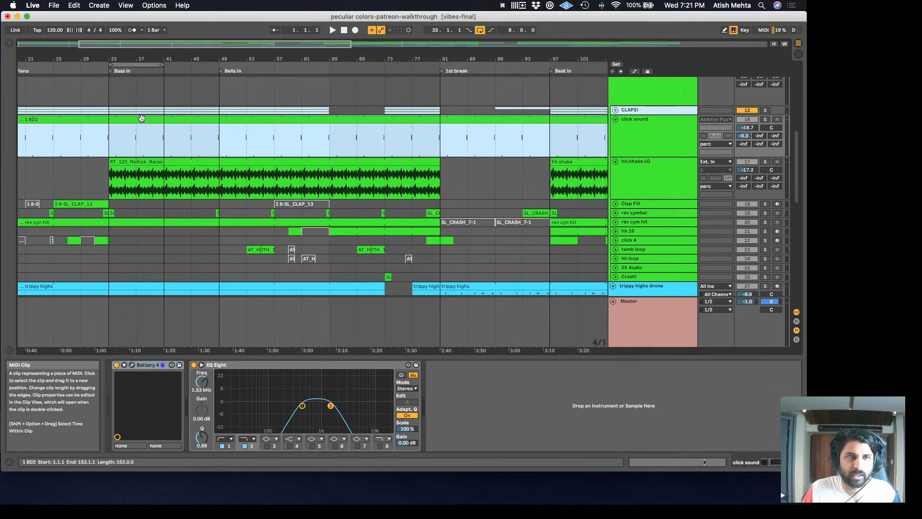
{"action": "scroll", "coordinate": [580, 192], "scroll_direction": "up", "scroll_amount": 3}
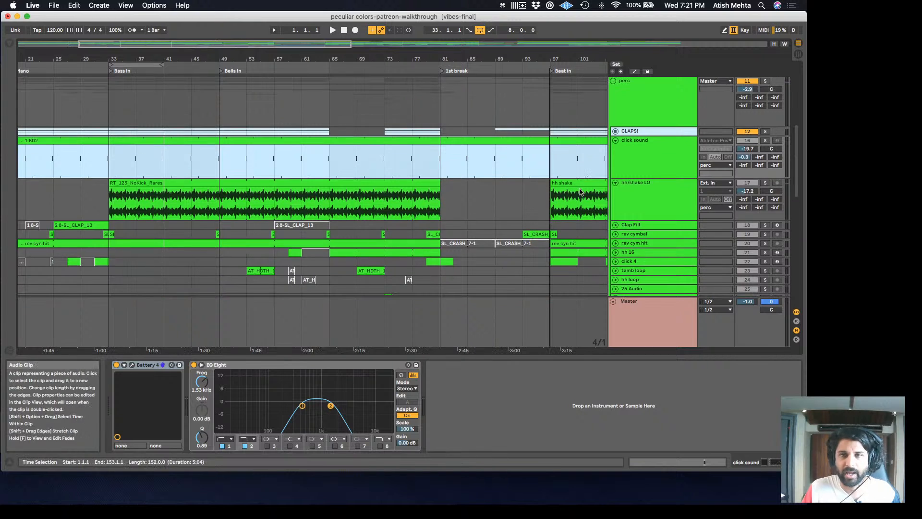
Select the stabs clip, play it soloed from bar 33, and turn its solo off to hear the full mix
{"action": "scroll", "coordinate": [431, 257], "scroll_direction": "down", "scroll_amount": 6}
{"action": "left_click", "coordinate": [138, 245]}
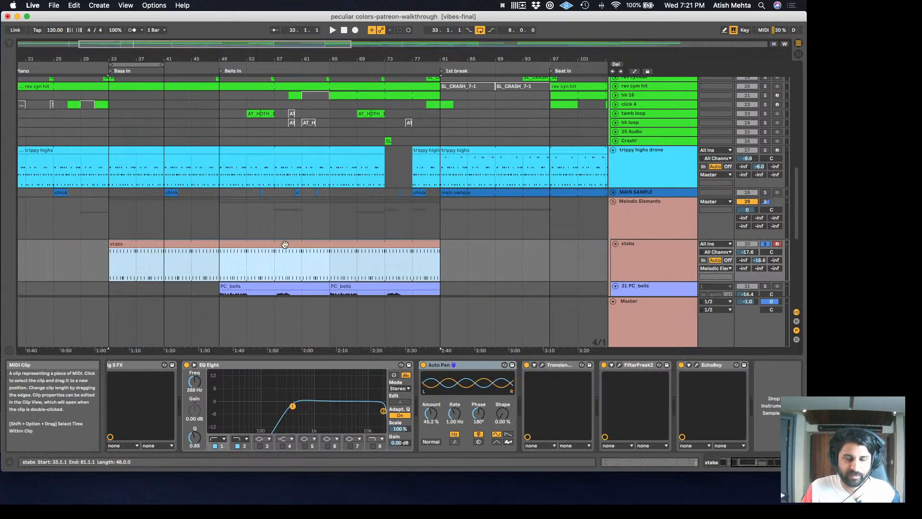
{"action": "key", "text": "space"}
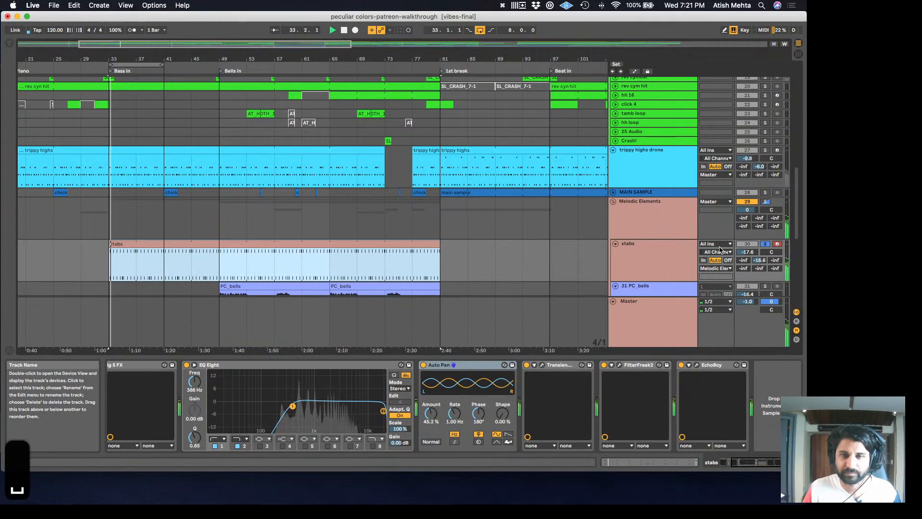
{"action": "scroll", "coordinate": [770, 181], "scroll_direction": "down", "scroll_amount": 3}
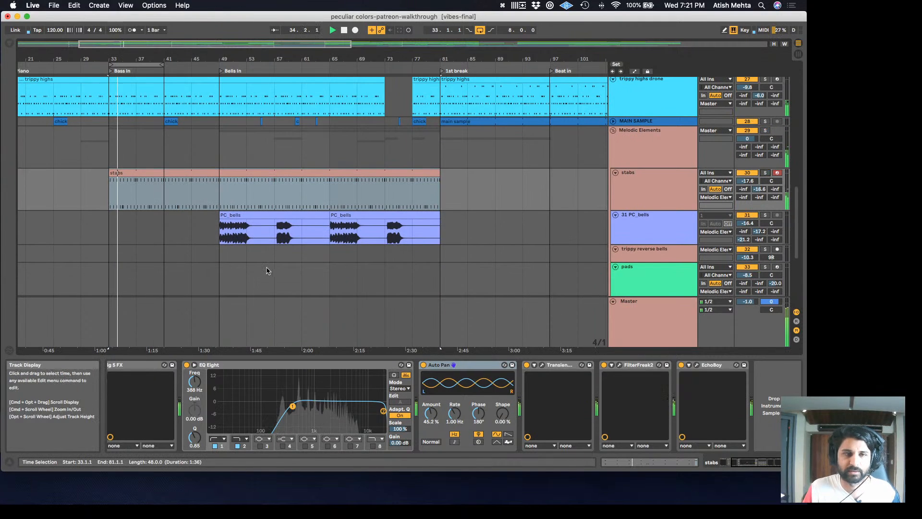
{"action": "scroll", "coordinate": [214, 255], "scroll_direction": "down", "scroll_amount": 2}
{"action": "scroll", "coordinate": [212, 245], "scroll_direction": "left", "scroll_amount": 3}
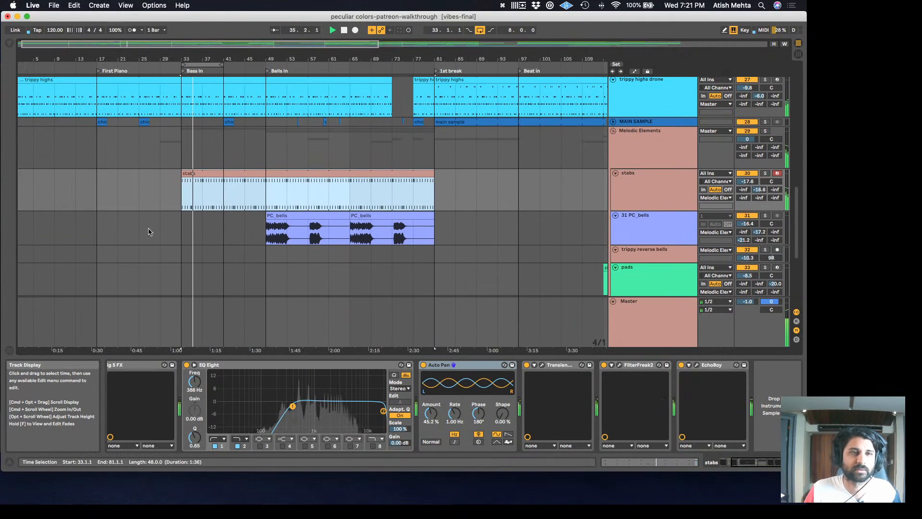
{"action": "scroll", "coordinate": [207, 230], "scroll_direction": "up", "scroll_amount": 2}
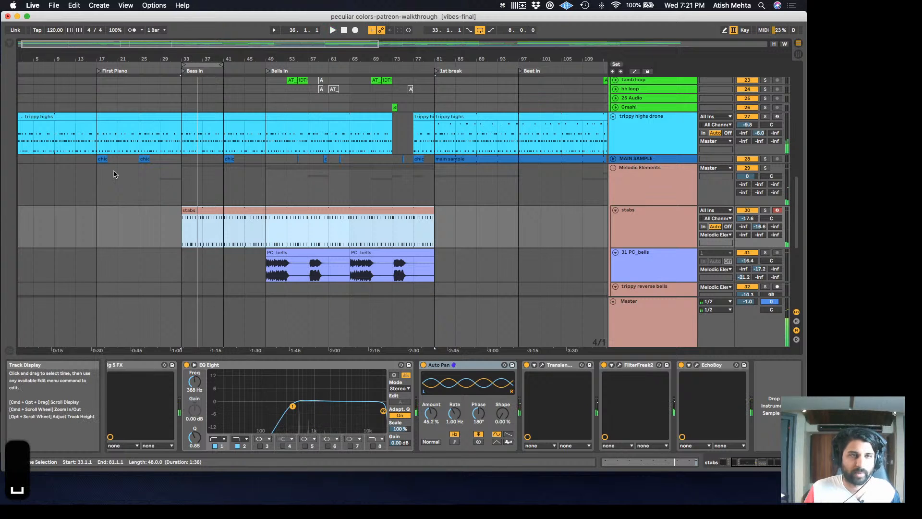
{"action": "key", "text": "space"}
Select the first short clip on the MAIN SAMPLE track at bar 17 and expand the track to view its waveforms
{"action": "left_click", "coordinate": [104, 161]}
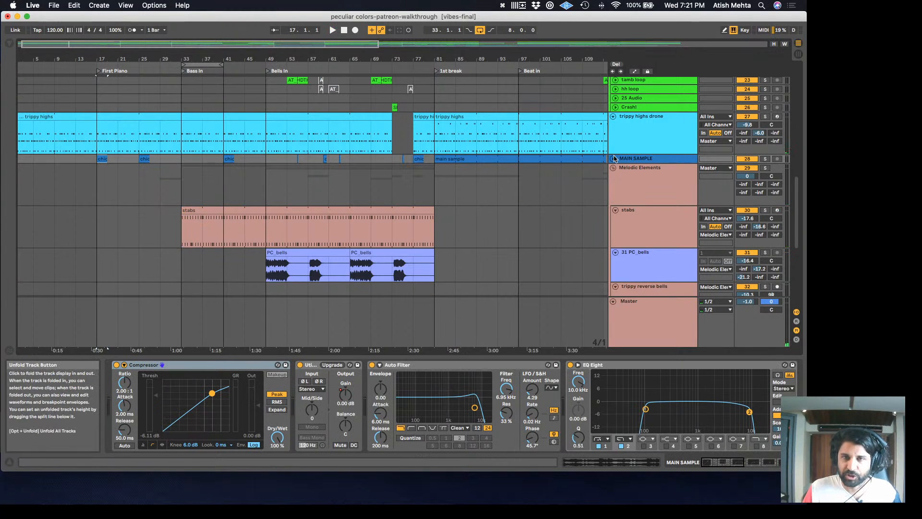
{"action": "left_click", "coordinate": [613, 158]}
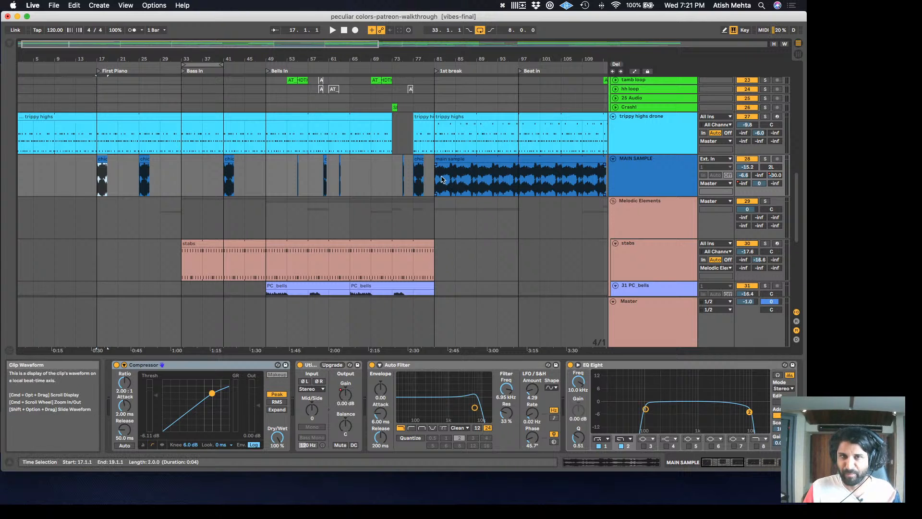
{"action": "scroll", "coordinate": [512, 190], "scroll_direction": "right", "scroll_amount": 5}
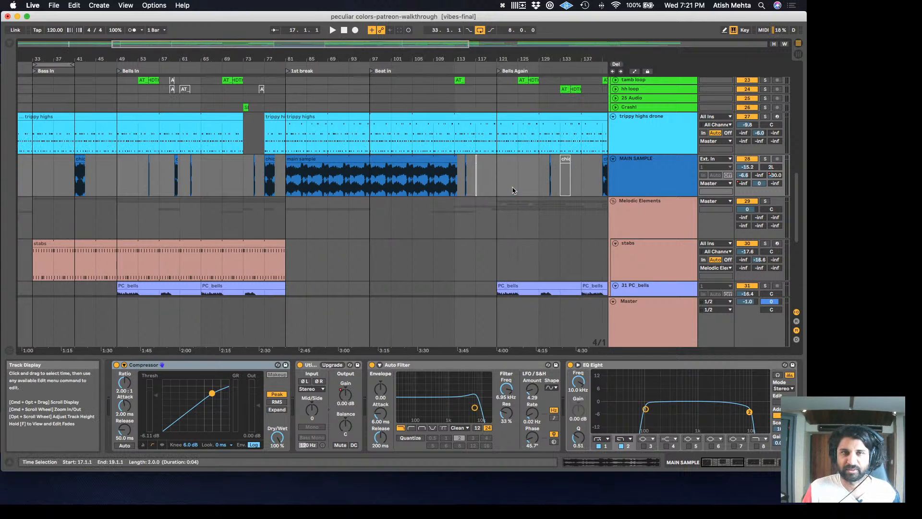
Solo the MAIN SAMPLE track and listen to the main sample clip from bar 97 at Beat In
{"action": "left_click", "coordinate": [287, 178]}
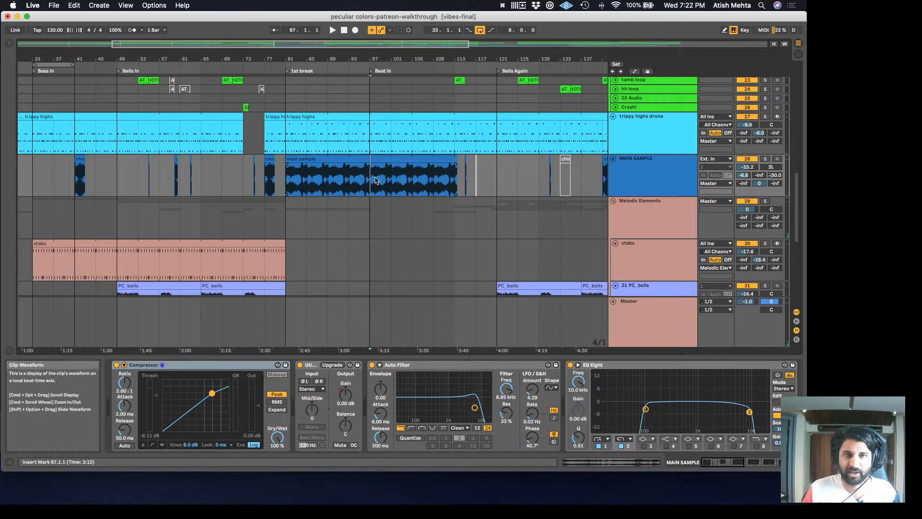
{"action": "left_click", "coordinate": [765, 160]}
{"action": "key", "text": "space"}
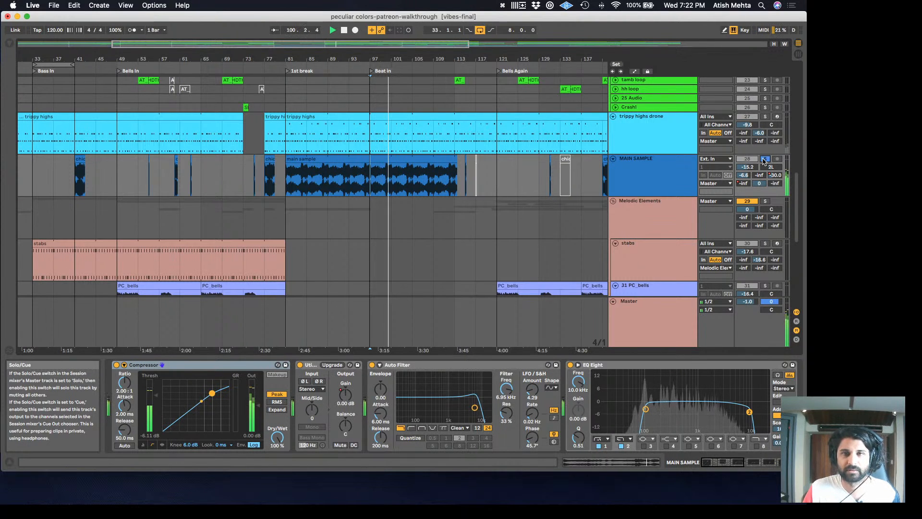
{"action": "key", "text": "space"}
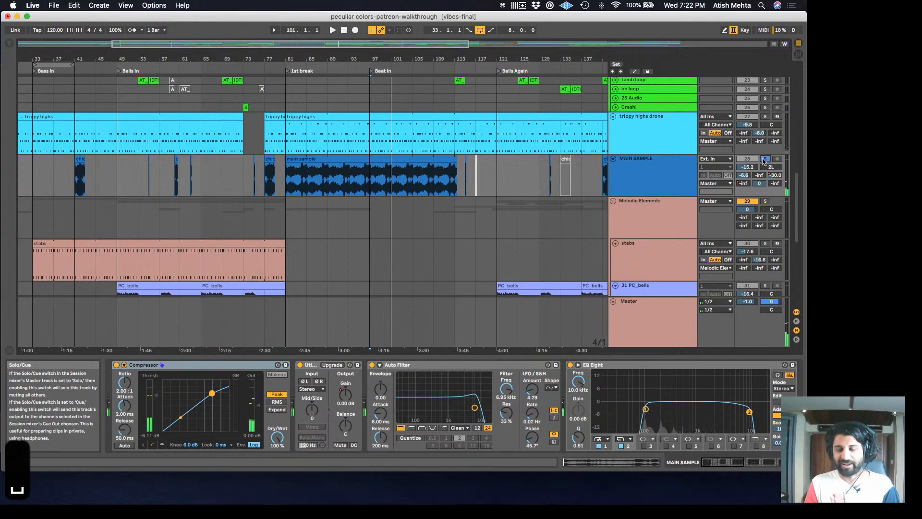
Review the MAIN SAMPLE clips from the song start and briefly play the soloed track from bar 13
{"action": "scroll", "coordinate": [335, 283], "scroll_direction": "left", "scroll_amount": 5}
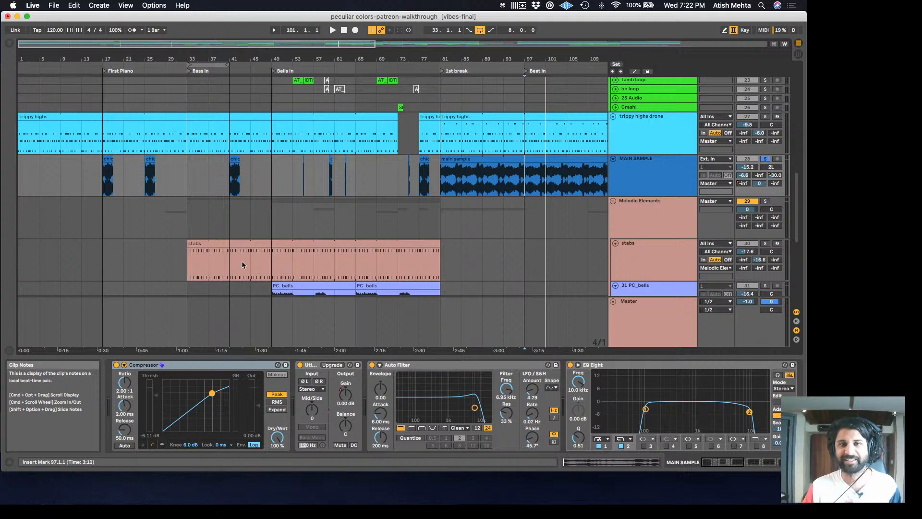
{"action": "scroll", "coordinate": [234, 262], "scroll_direction": "up", "scroll_amount": 2}
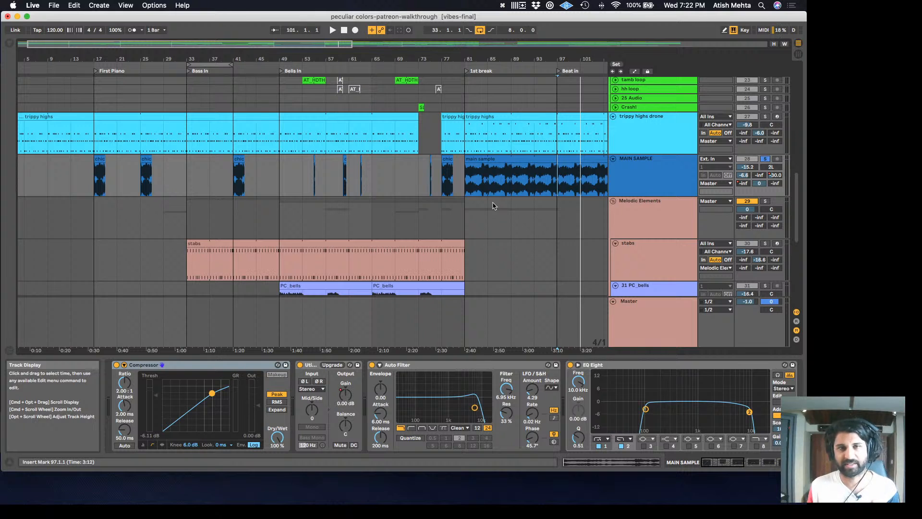
{"action": "scroll", "coordinate": [492, 205], "scroll_direction": "down", "scroll_amount": 3}
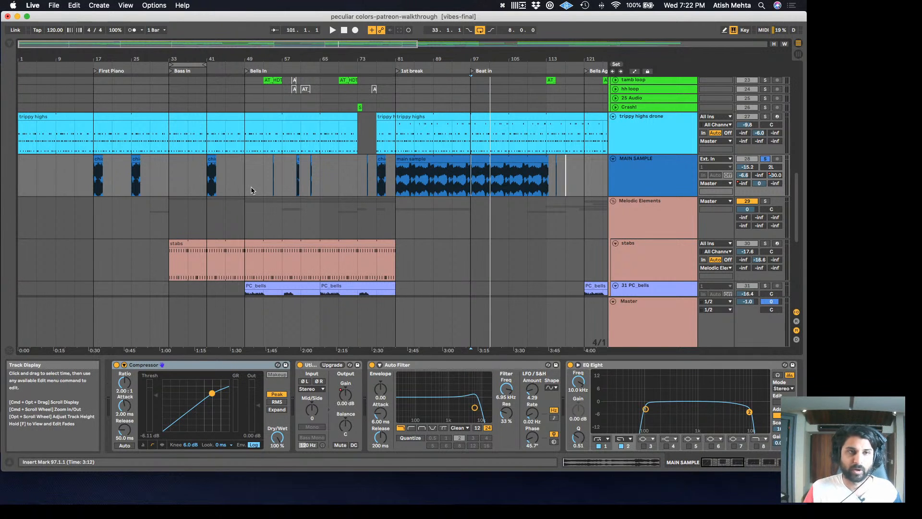
{"action": "left_click", "coordinate": [98, 158]}
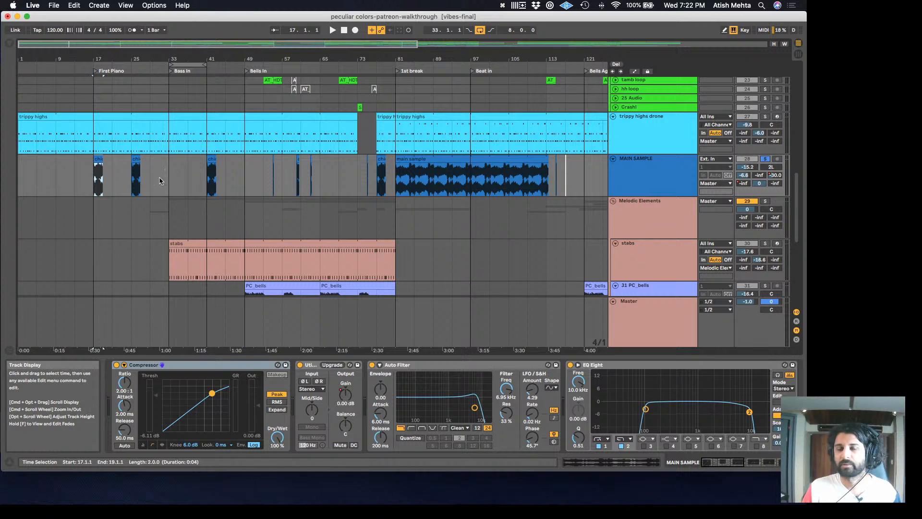
{"action": "left_click", "coordinate": [75, 176]}
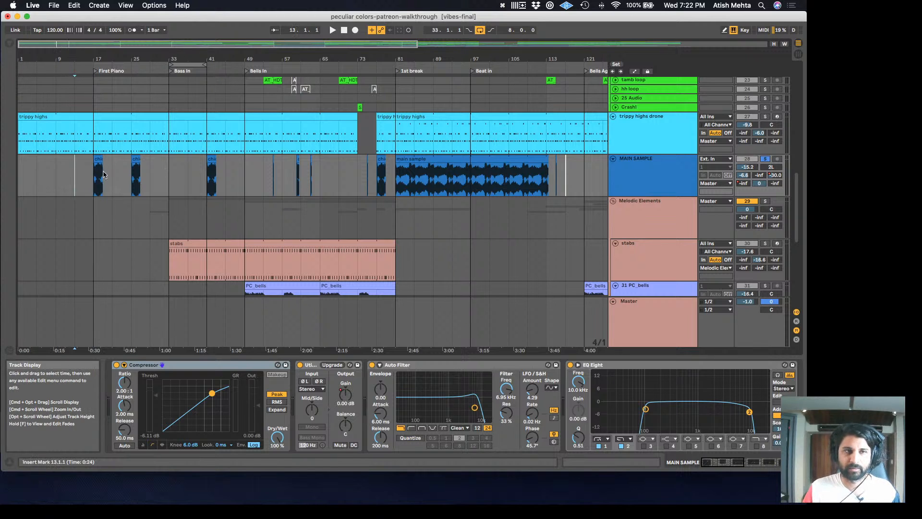
{"action": "key", "text": "space"}
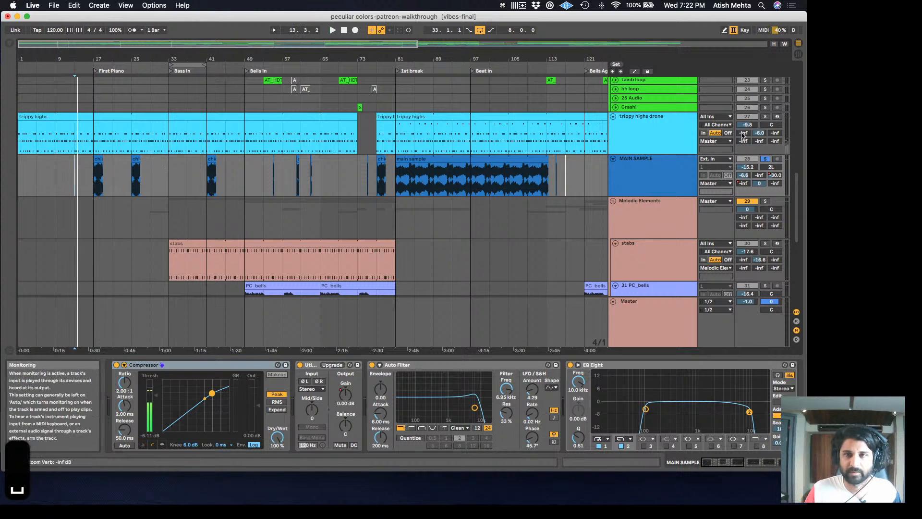
Turn off the MAIN SAMPLE solo and play the full mix from bar 13 through the sample clip at First Piano
{"action": "key", "text": "space"}
{"action": "key", "text": "space"}
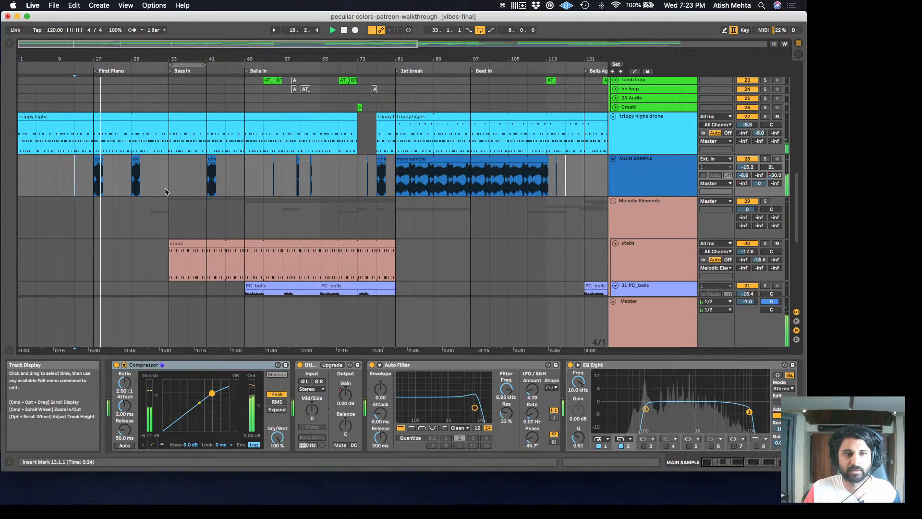
{"action": "key", "text": "space"}
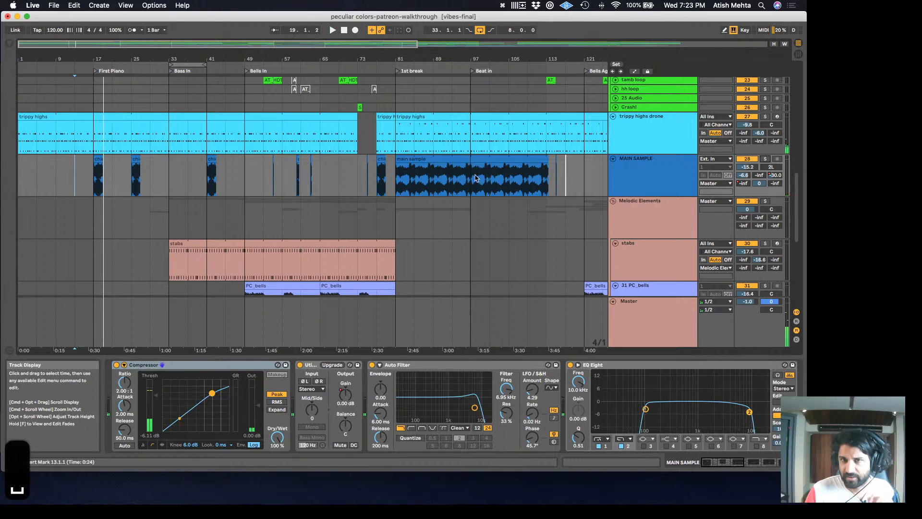
View the EQ Eight and Compressor devices of the MAIN SAMPLE clip at bar 17, and play the mix from bar 21 through the second clip
{"action": "left_click", "coordinate": [98, 177]}
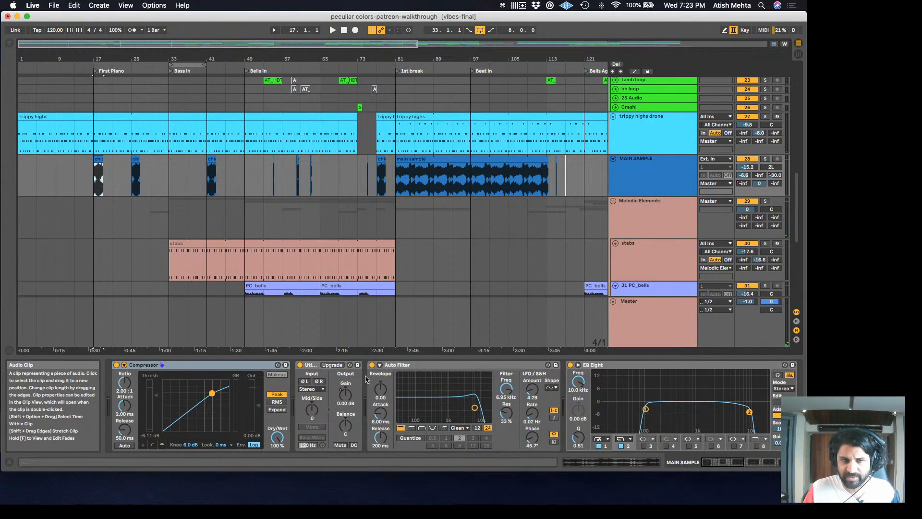
{"action": "scroll", "coordinate": [366, 380], "scroll_direction": "right", "scroll_amount": 10}
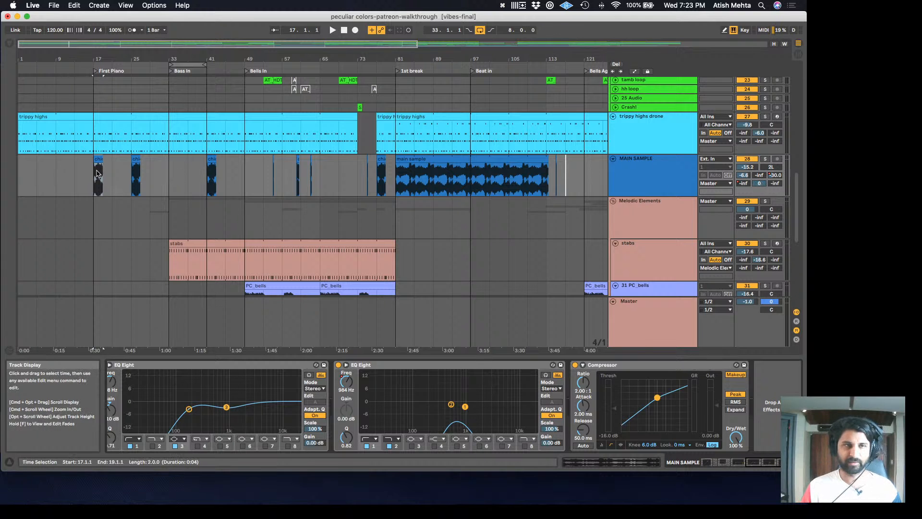
{"action": "left_click", "coordinate": [129, 174]}
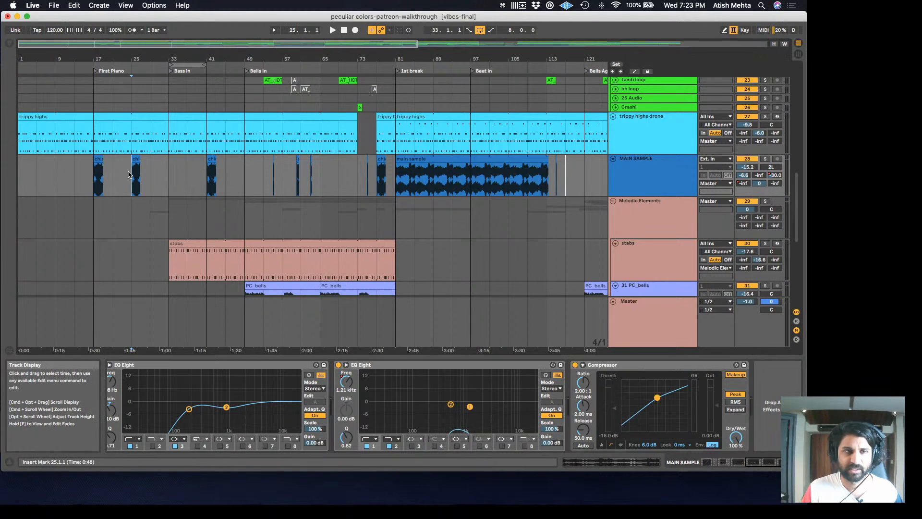
{"action": "left_click", "coordinate": [114, 178]}
{"action": "key", "text": "space"}
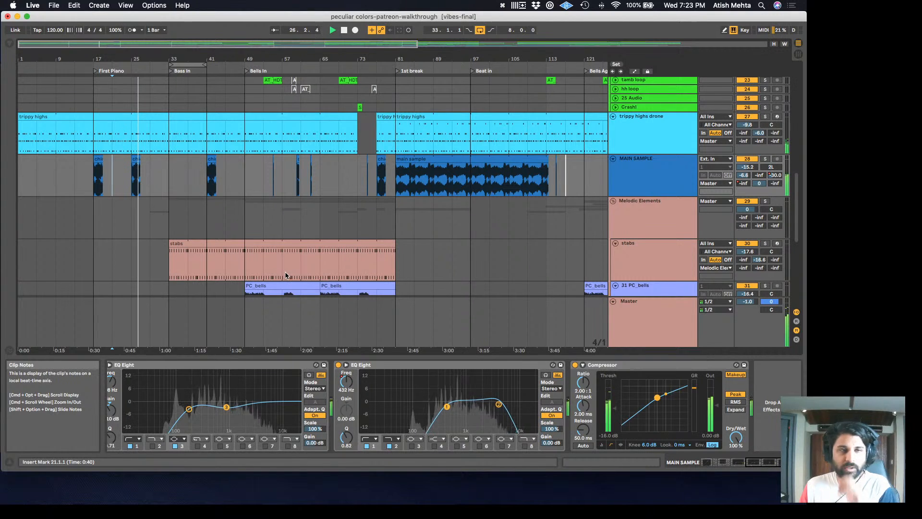
{"action": "key", "text": "space"}
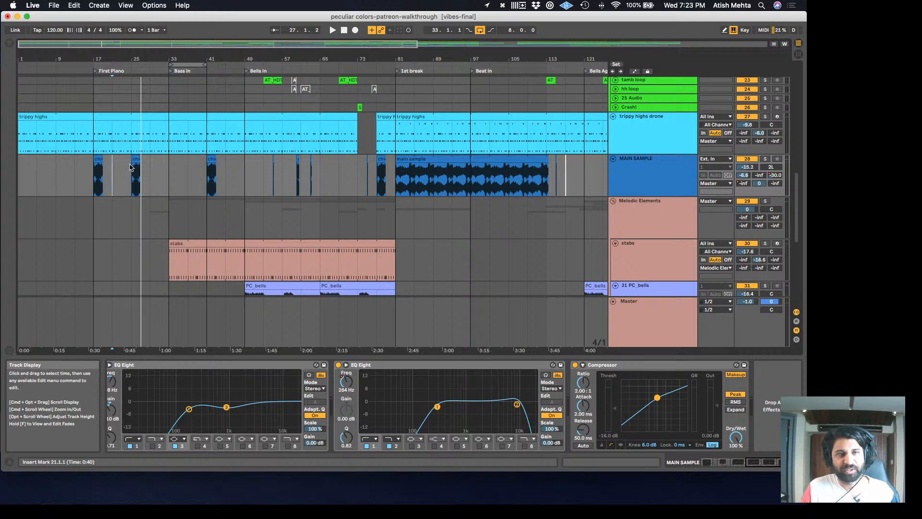
Play the full mix from bar 33 at Bass In while reviewing the percussion, drone and melodic tracks, and stop playback
{"action": "left_click", "coordinate": [170, 173]}
{"action": "key", "text": "space"}
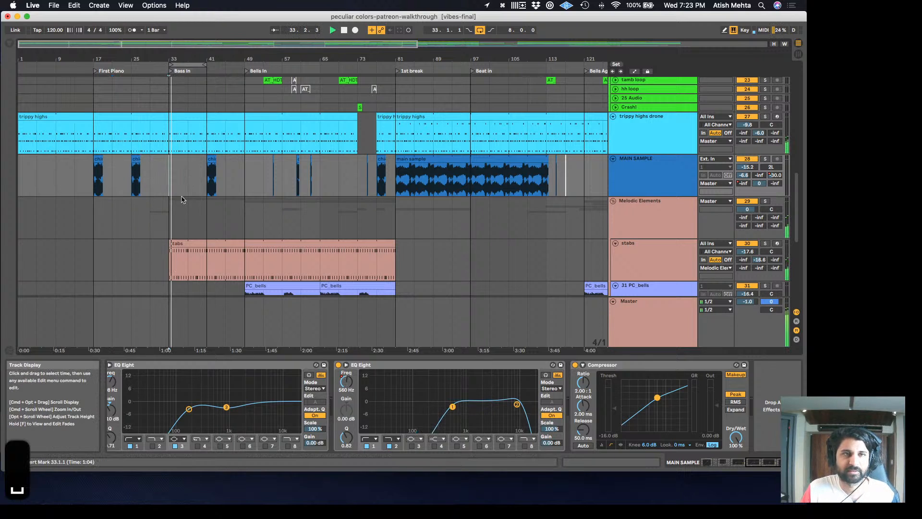
{"action": "key", "text": "space"}
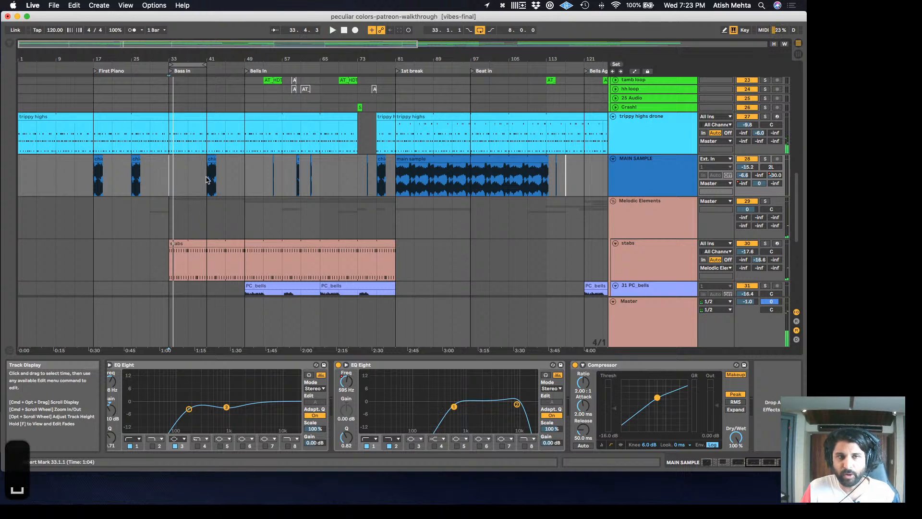
{"action": "key", "text": "space"}
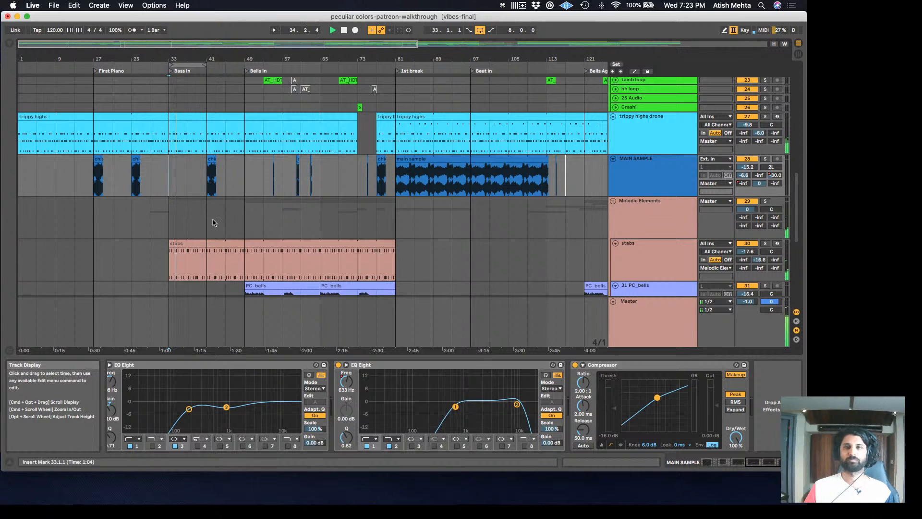
{"action": "scroll", "coordinate": [204, 206], "scroll_direction": "up", "scroll_amount": 5}
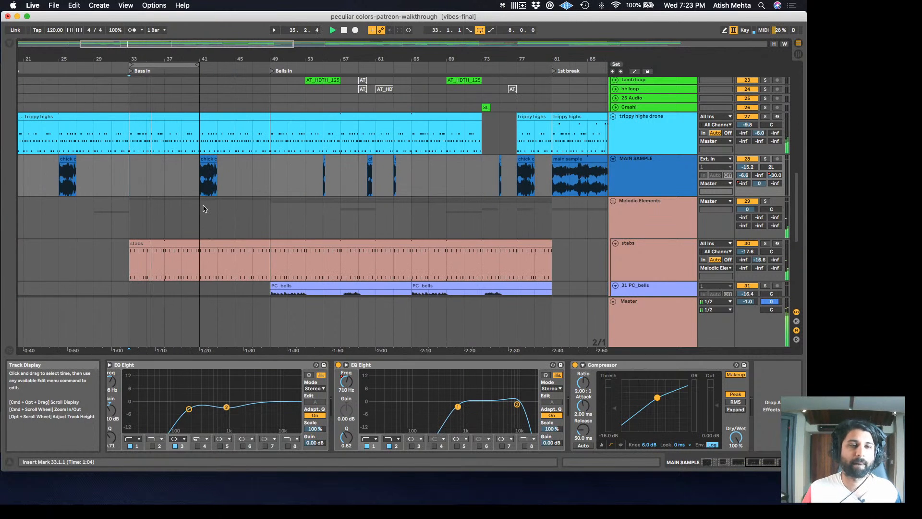
{"action": "scroll", "coordinate": [191, 207], "scroll_direction": "down", "scroll_amount": 2}
{"action": "scroll", "coordinate": [193, 207], "scroll_direction": "up", "scroll_amount": 3}
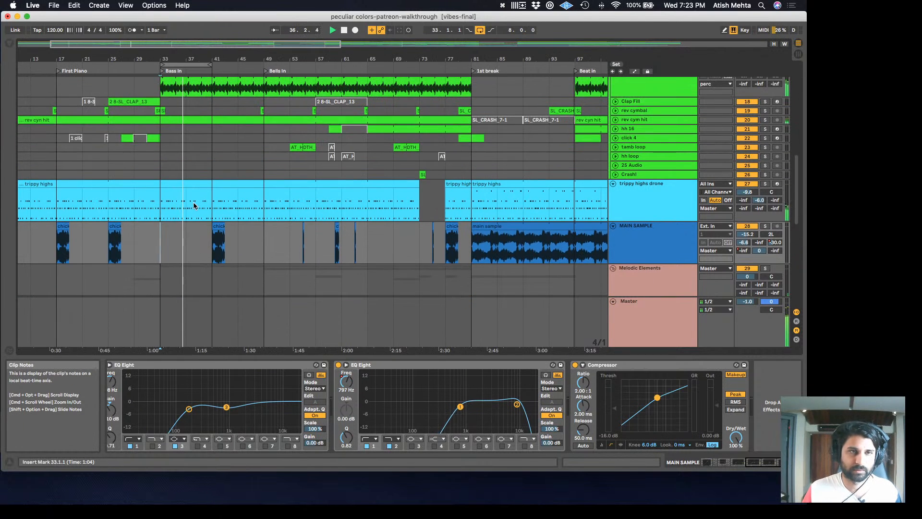
{"action": "key", "text": "space"}
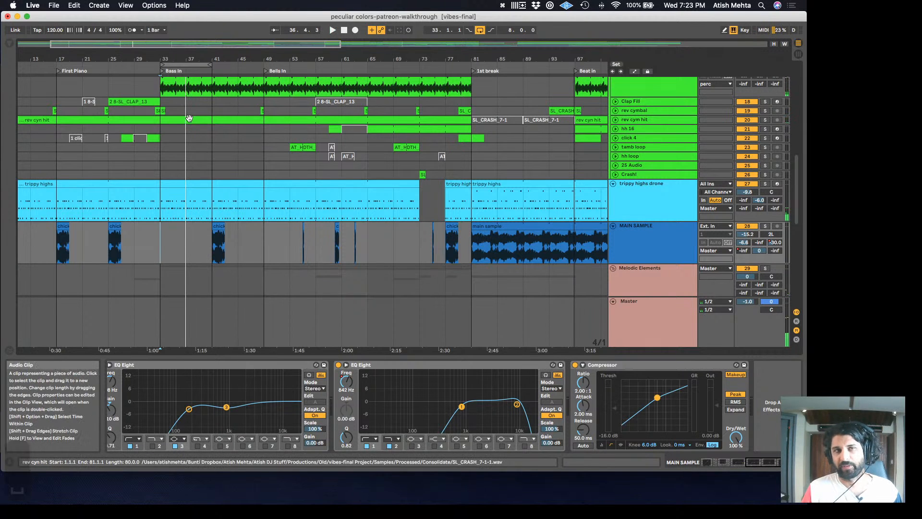
Replay the mix from bar 33 and turn off the arrangement loop so playback continues past the Bass In section
{"action": "scroll", "coordinate": [174, 221], "scroll_direction": "up", "scroll_amount": 3}
{"action": "scroll", "coordinate": [173, 212], "scroll_direction": "down", "scroll_amount": 5}
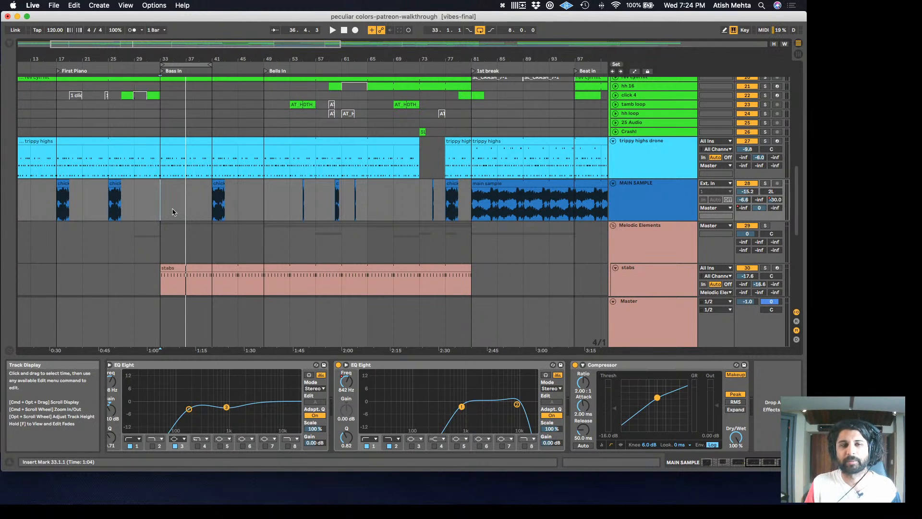
{"action": "key", "text": "space"}
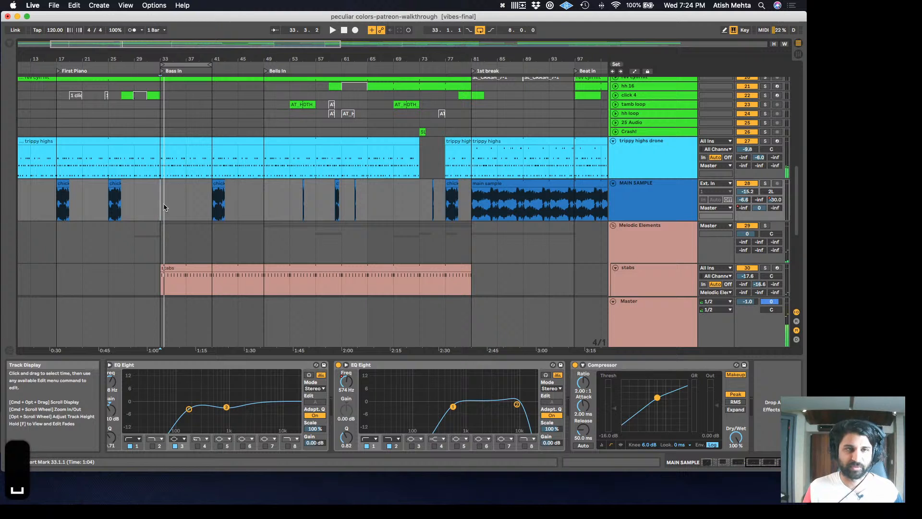
{"action": "key", "text": "space"}
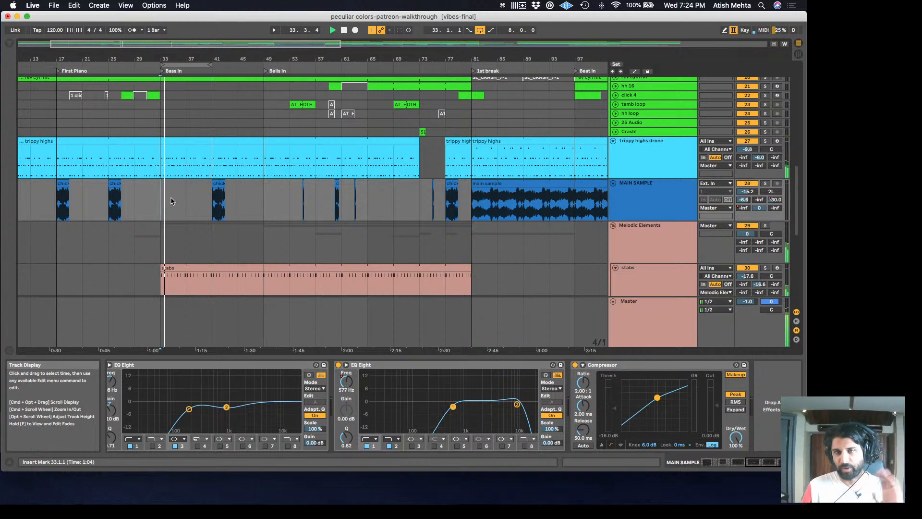
{"action": "scroll", "coordinate": [171, 216], "scroll_direction": "up", "scroll_amount": 3}
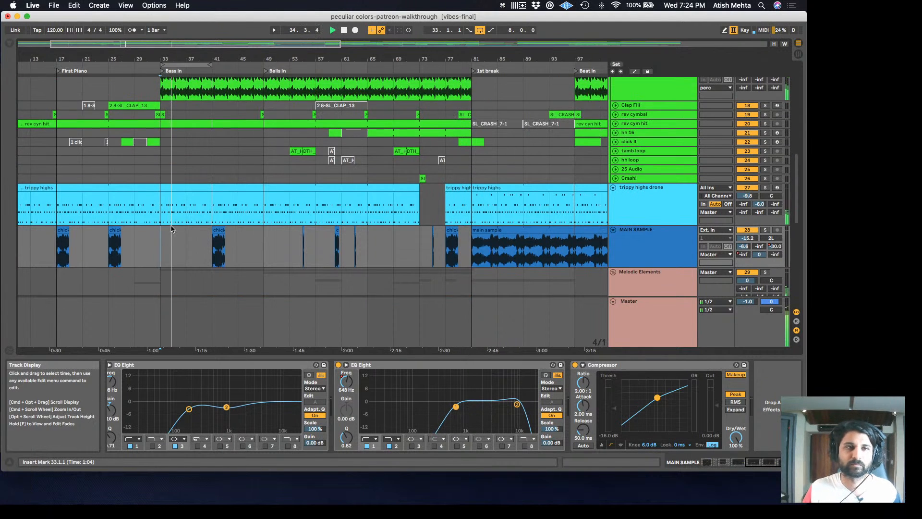
{"action": "scroll", "coordinate": [172, 226], "scroll_direction": "down", "scroll_amount": 8}
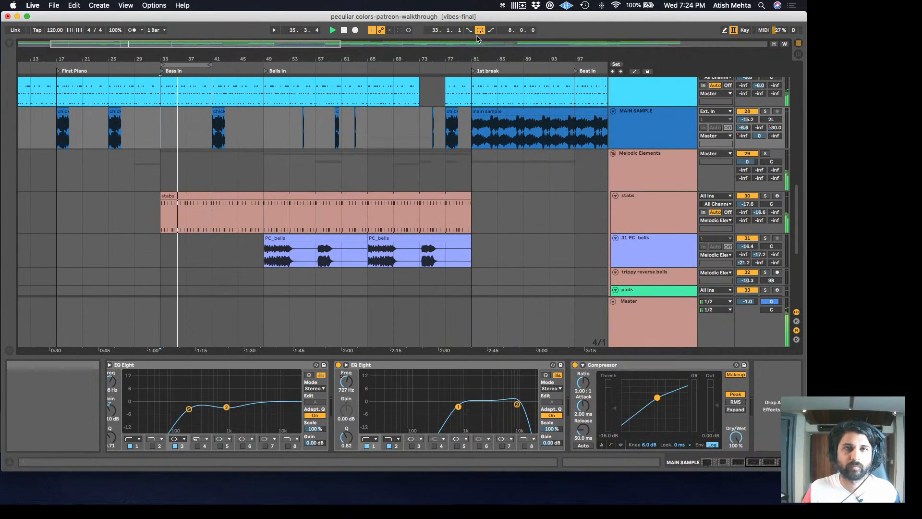
{"action": "left_click", "coordinate": [480, 30]}
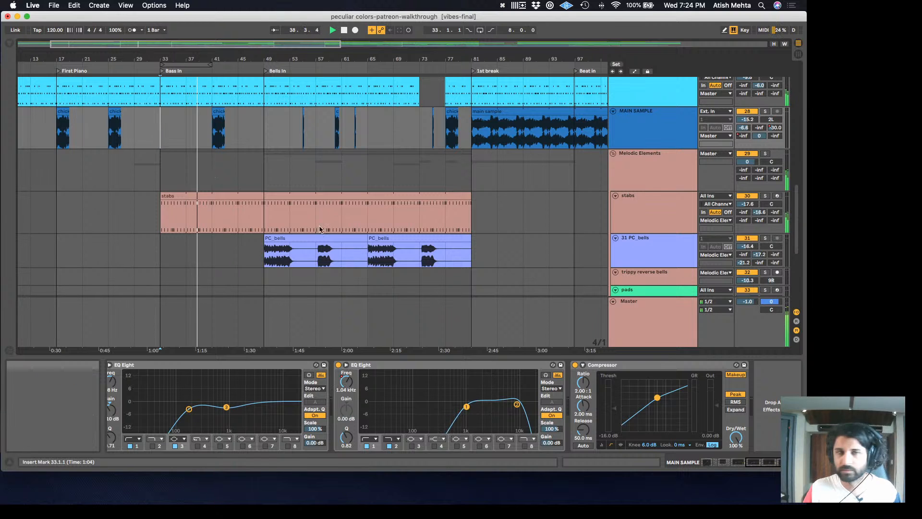
Listen through the MAIN SAMPLE clip at bar 41 while viewing the stabs and PC_bells tracks, and stop at bar 43
{"action": "scroll", "coordinate": [237, 205], "scroll_direction": "up", "scroll_amount": 3}
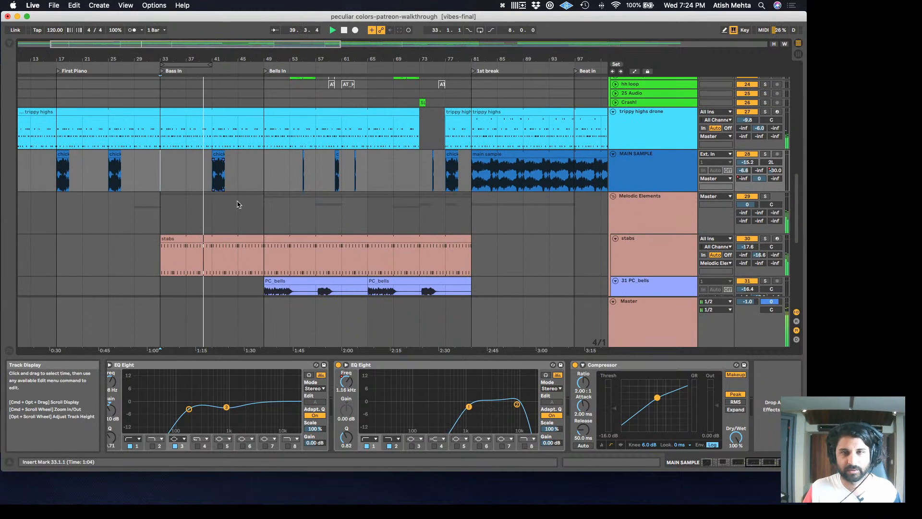
{"action": "scroll", "coordinate": [245, 224], "scroll_direction": "up", "scroll_amount": 3}
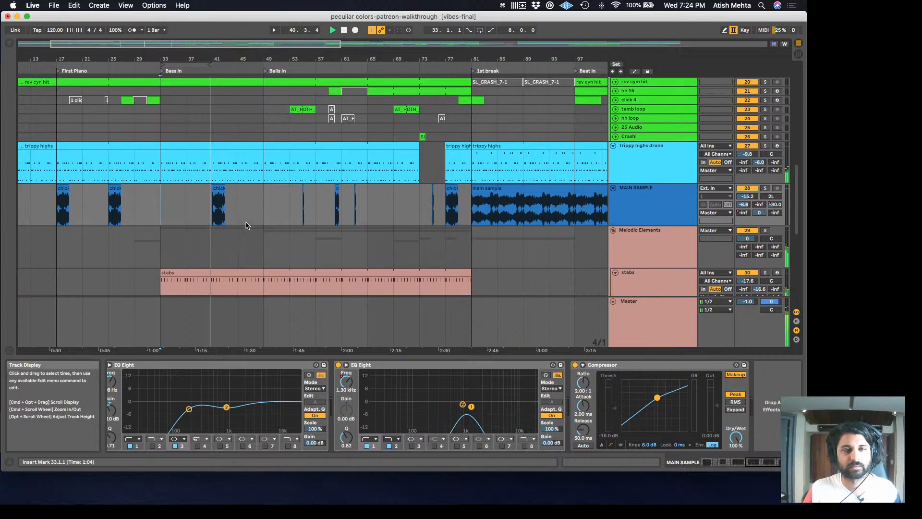
{"action": "scroll", "coordinate": [240, 240], "scroll_direction": "down", "scroll_amount": 5}
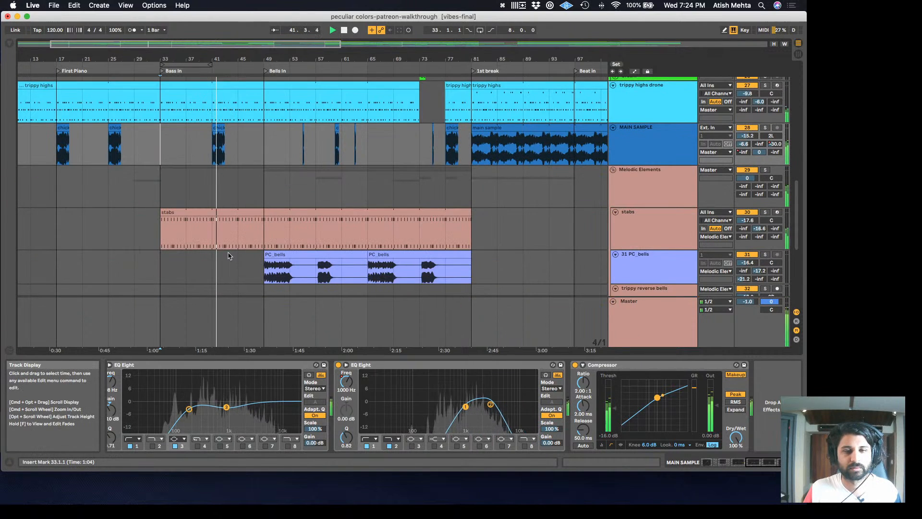
{"action": "scroll", "coordinate": [235, 235], "scroll_direction": "down", "scroll_amount": 5}
{"action": "scroll", "coordinate": [237, 223], "scroll_direction": "up", "scroll_amount": 5}
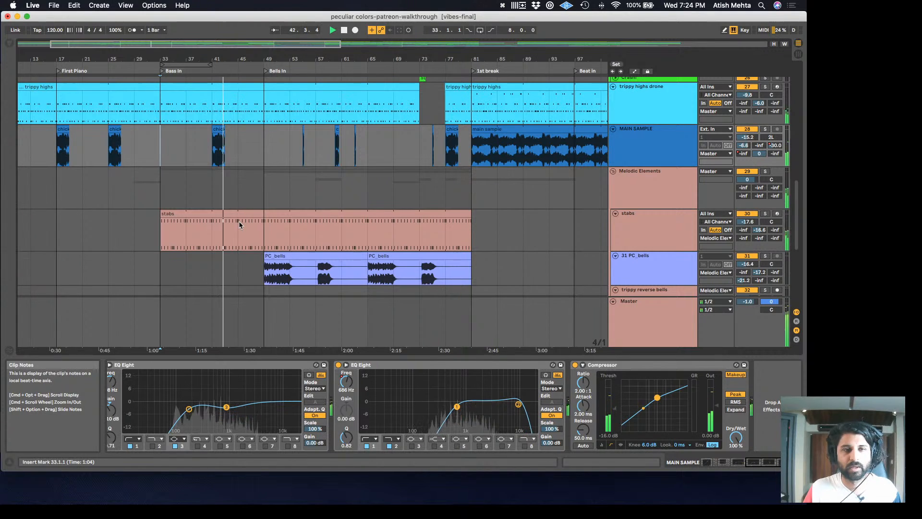
{"action": "key", "text": "space"}
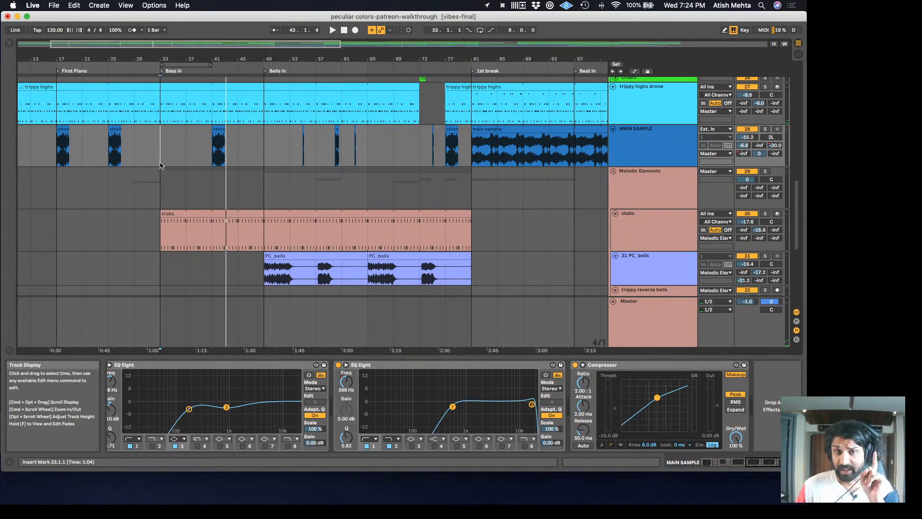
Select the MAIN SAMPLE clip at bar 41 and play the full mix from there
{"action": "scroll", "coordinate": [210, 192], "scroll_direction": "up", "scroll_amount": 6}
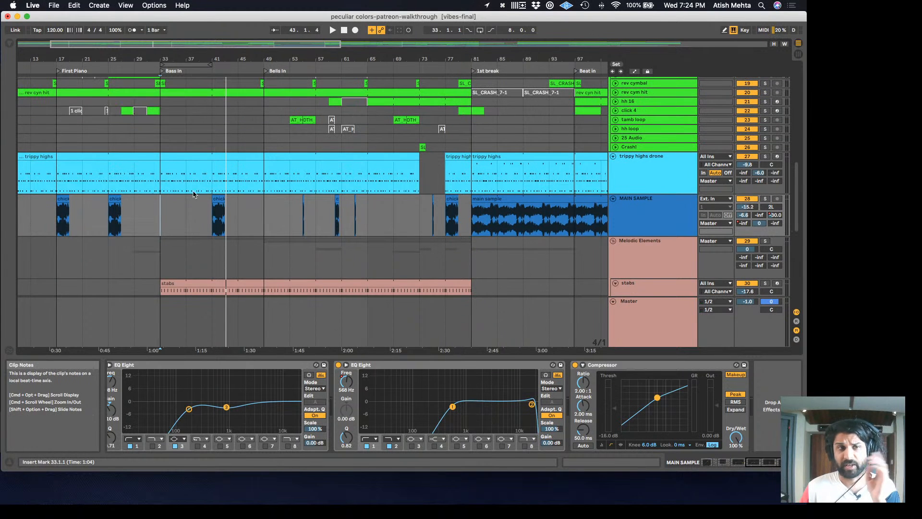
{"action": "scroll", "coordinate": [216, 232], "scroll_direction": "down", "scroll_amount": 2}
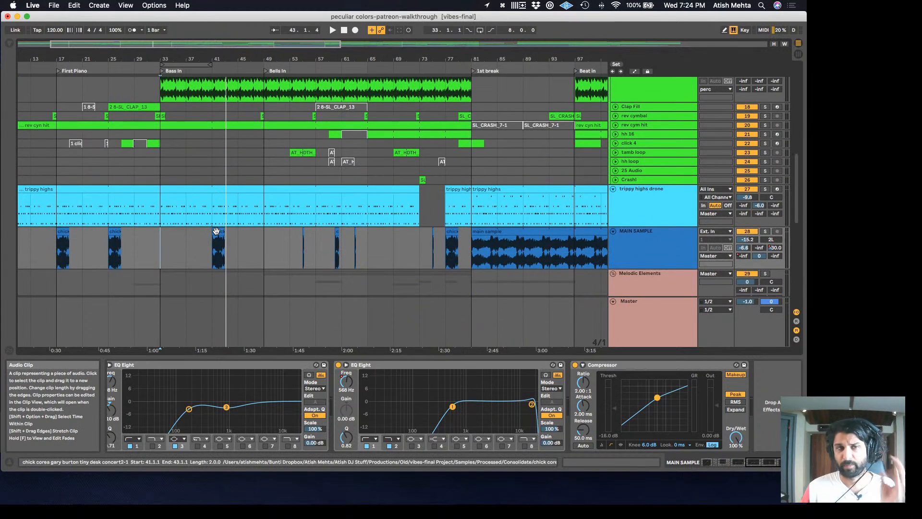
{"action": "scroll", "coordinate": [215, 233], "scroll_direction": "down", "scroll_amount": 2}
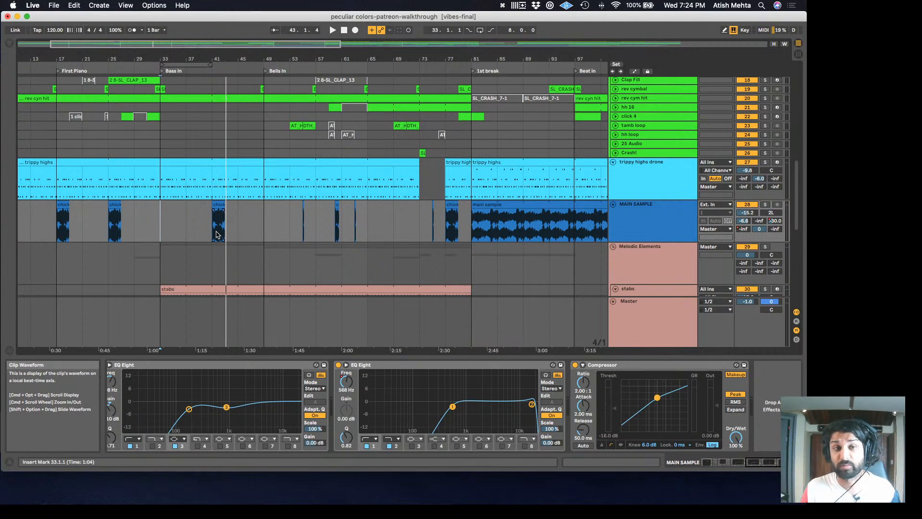
{"action": "left_click", "coordinate": [216, 234]}
{"action": "key", "text": "space"}
{"action": "scroll", "coordinate": [281, 244], "scroll_direction": "down", "scroll_amount": 1}
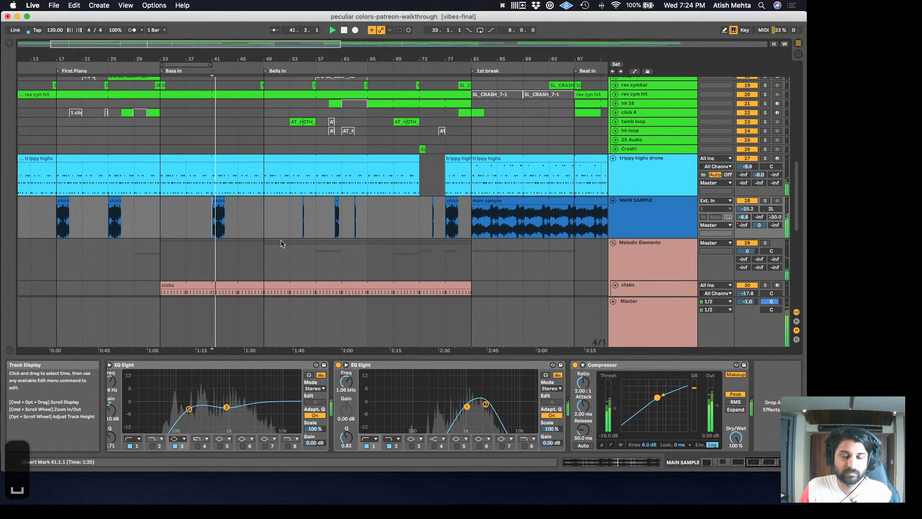
Review the melodic, drone and percussion tracks between Bass In and 1st break while the mix plays
{"action": "scroll", "coordinate": [281, 244], "scroll_direction": "up", "scroll_amount": 3}
{"action": "scroll", "coordinate": [272, 256], "scroll_direction": "down", "scroll_amount": 10}
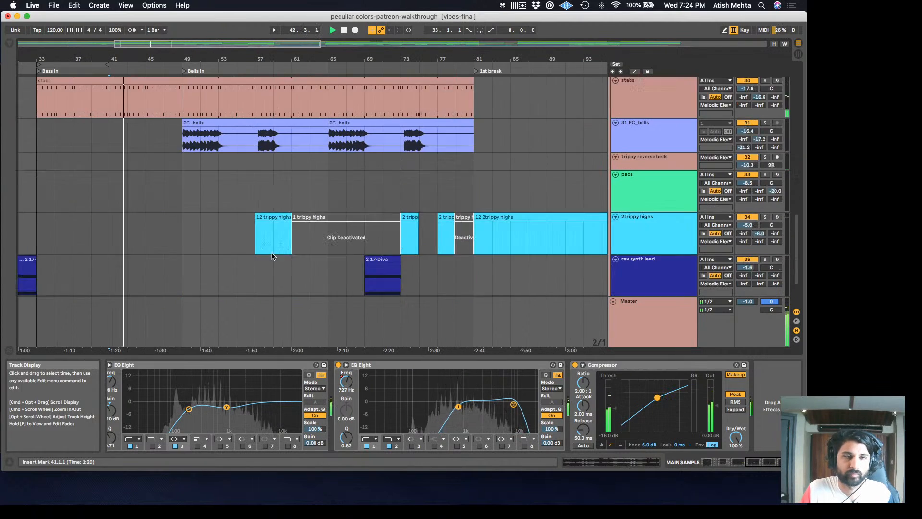
{"action": "scroll", "coordinate": [272, 256], "scroll_direction": "down", "scroll_amount": 1}
{"action": "scroll", "coordinate": [176, 210], "scroll_direction": "up", "scroll_amount": 8}
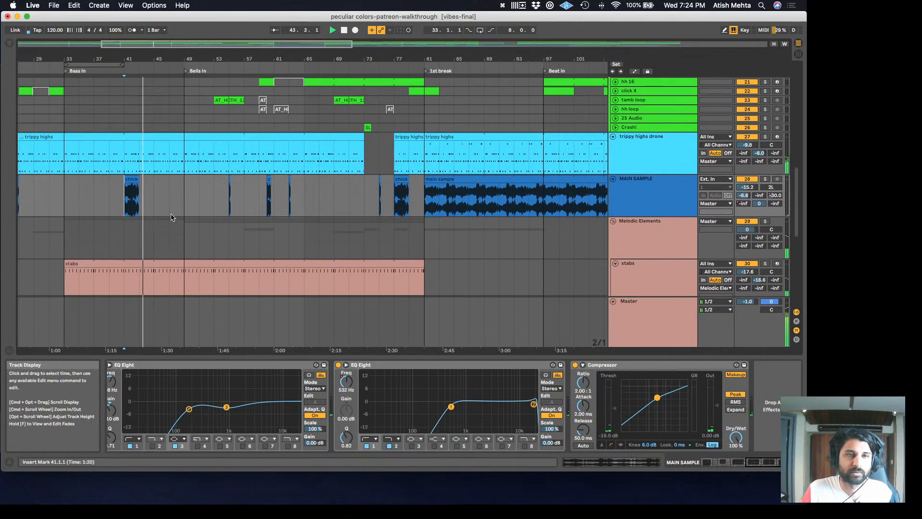
{"action": "scroll", "coordinate": [164, 221], "scroll_direction": "left", "scroll_amount": 3}
{"action": "scroll", "coordinate": [216, 224], "scroll_direction": "up", "scroll_amount": 6}
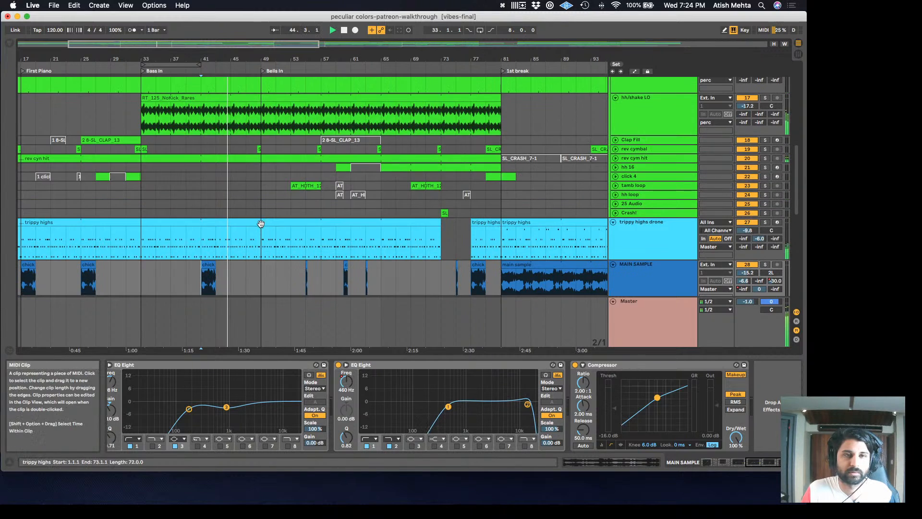
{"action": "scroll", "coordinate": [260, 224], "scroll_direction": "down", "scroll_amount": 3}
{"action": "scroll", "coordinate": [254, 228], "scroll_direction": "up", "scroll_amount": 3}
{"action": "scroll", "coordinate": [250, 232], "scroll_direction": "up", "scroll_amount": 6}
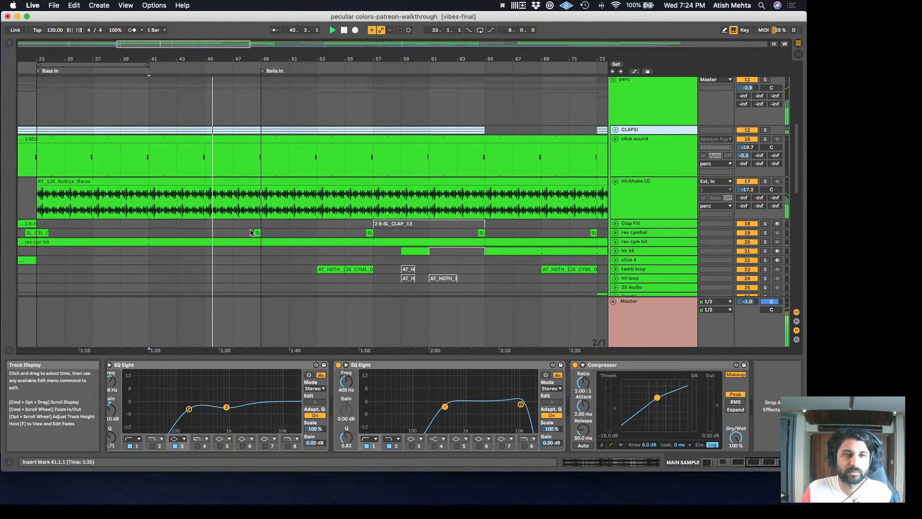
Enlarge the rev cymbal track to view its waveforms, listen to the reverse cymbal leading into Bells In, and stop at bar 49
{"action": "scroll", "coordinate": [250, 233], "scroll_direction": "up", "scroll_amount": 3, "text": "alt"}
{"action": "scroll", "coordinate": [235, 237], "scroll_direction": "down", "scroll_amount": 4}
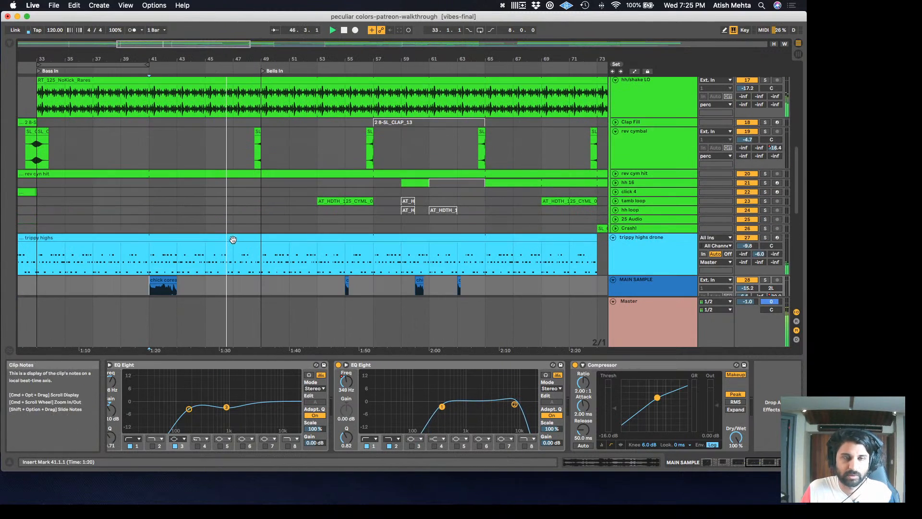
{"action": "scroll", "coordinate": [233, 239], "scroll_direction": "down", "scroll_amount": 1}
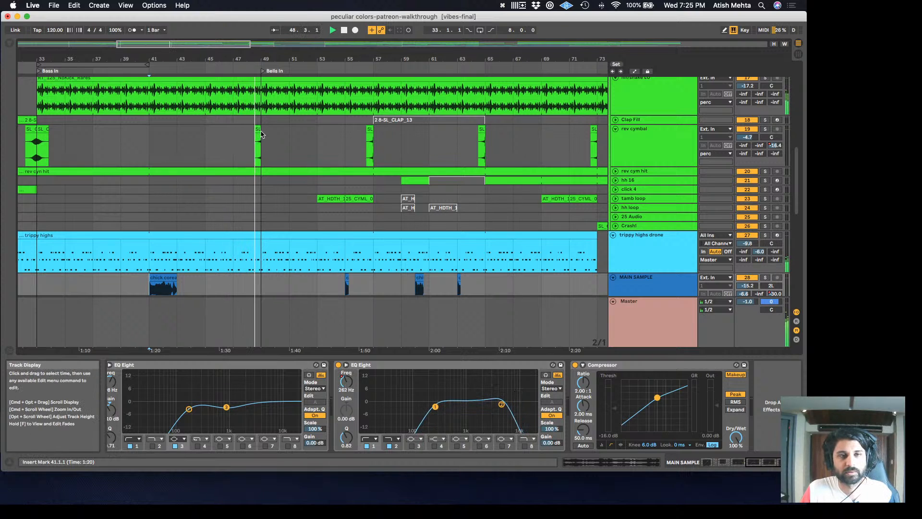
{"action": "key", "text": "space"}
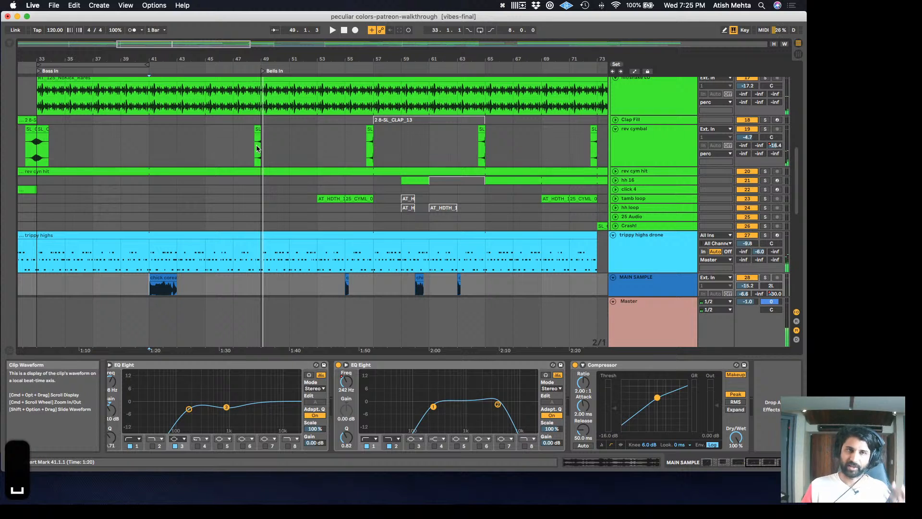
Solo the rev cymbal track, play its clip just before Bells In from bar 48, and turn the solo off
{"action": "left_click", "coordinate": [257, 142]}
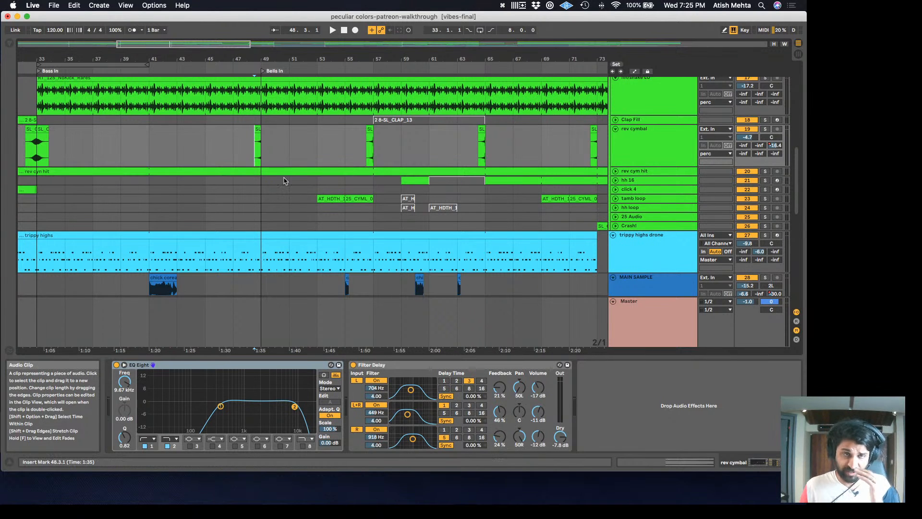
{"action": "left_click", "coordinate": [766, 130]}
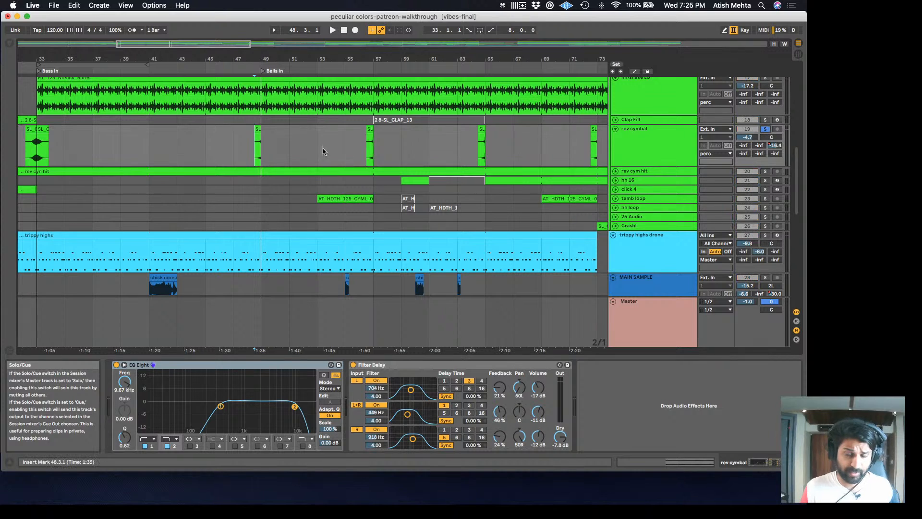
{"action": "key", "text": "space"}
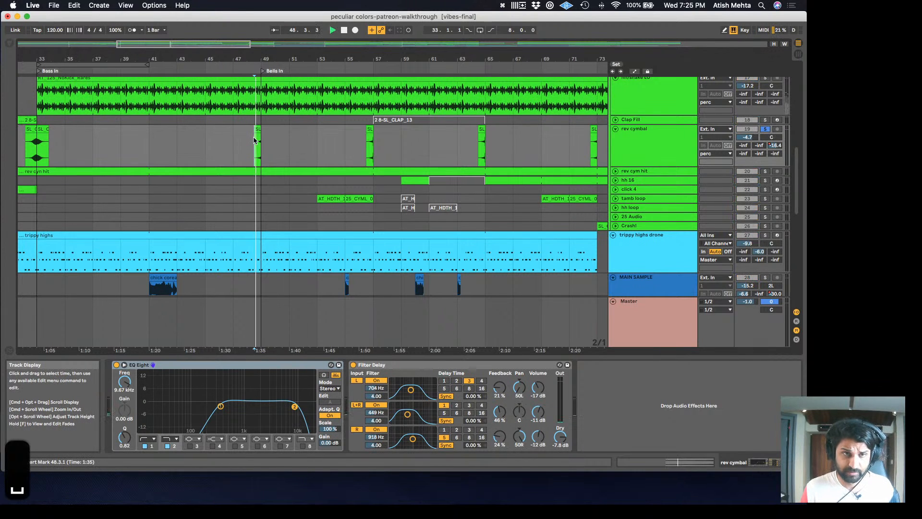
{"action": "left_click", "coordinate": [765, 128]}
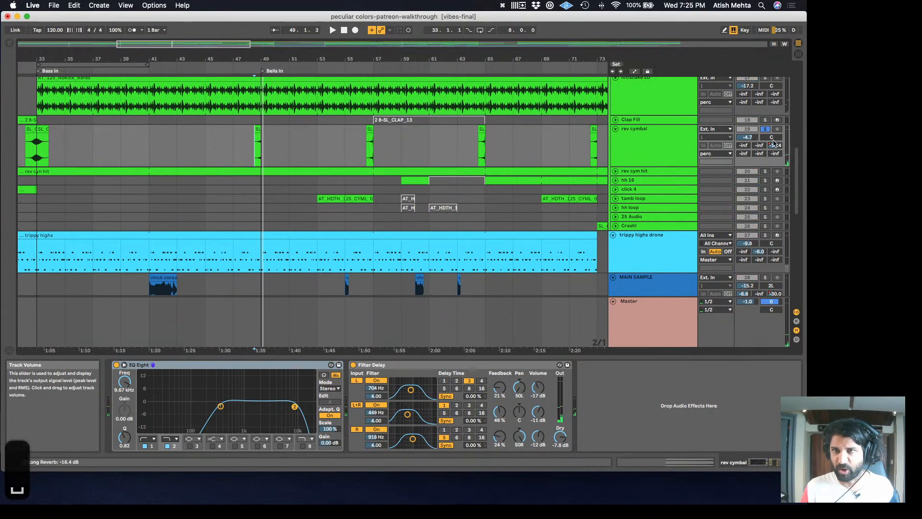
Select the first PC_bells clip at the Bells In marker and show its track's effects
{"action": "scroll", "coordinate": [284, 209], "scroll_direction": "up", "scroll_amount": 1}
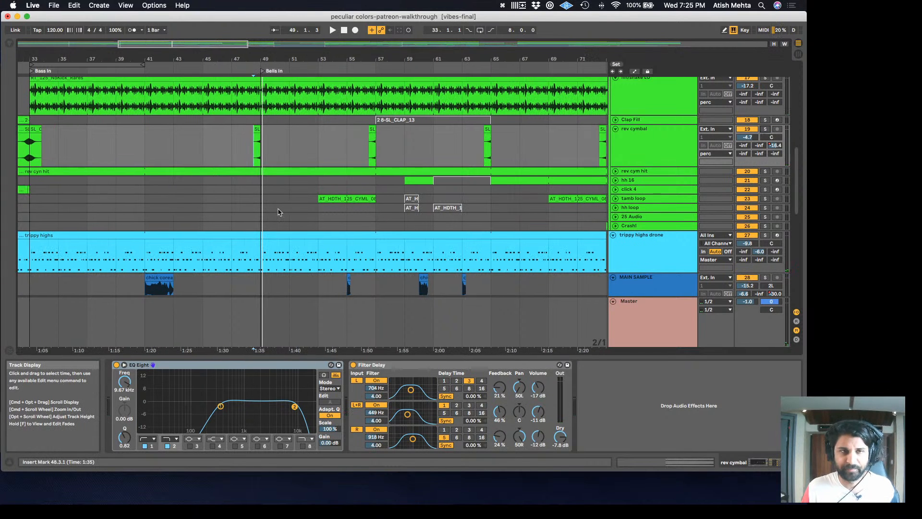
{"action": "scroll", "coordinate": [239, 200], "scroll_direction": "down", "scroll_amount": 2}
{"action": "scroll", "coordinate": [250, 182], "scroll_direction": "down", "scroll_amount": 4}
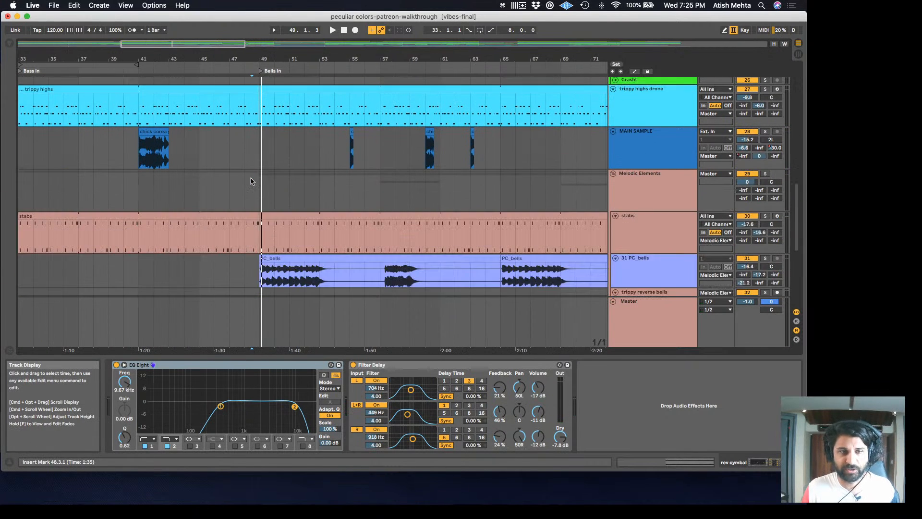
{"action": "scroll", "coordinate": [252, 182], "scroll_direction": "down", "scroll_amount": 4}
{"action": "left_click", "coordinate": [288, 209]}
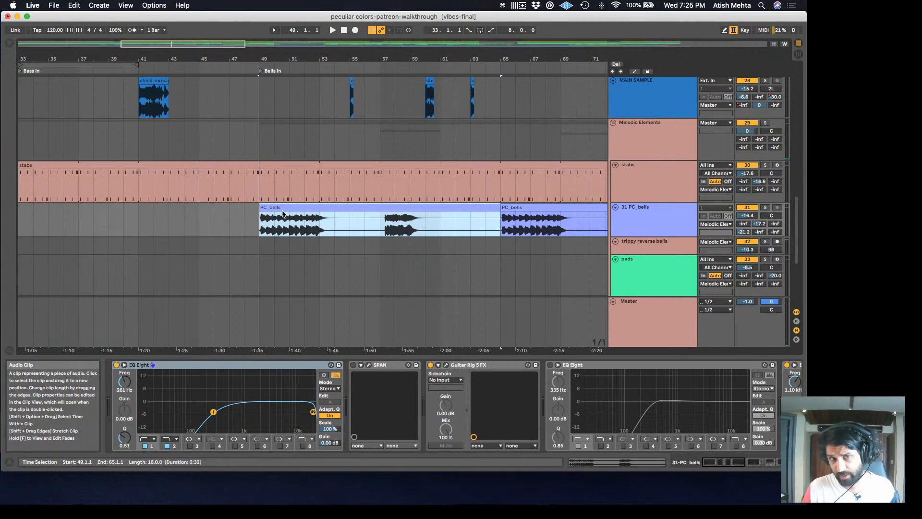
{"action": "scroll", "coordinate": [255, 205], "scroll_direction": "up", "scroll_amount": 1}
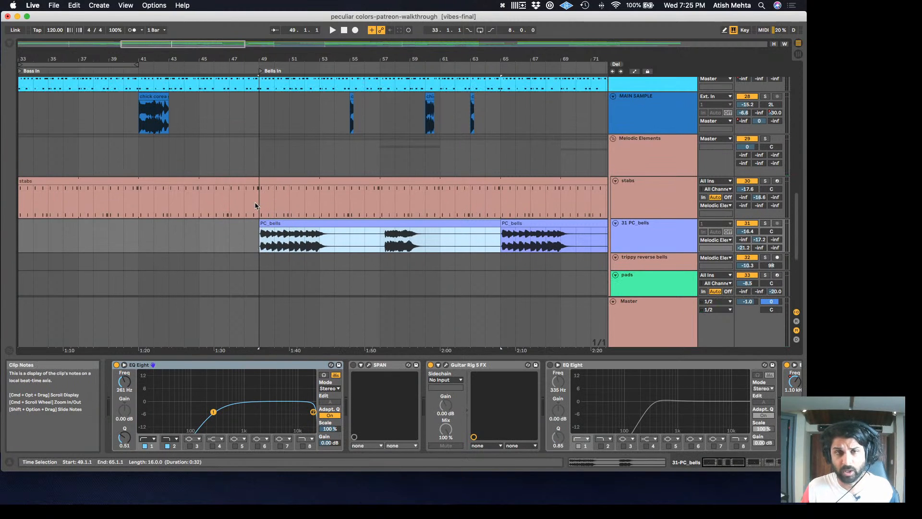
Play the full mix from bar 48 into Bells In while reviewing the melodic and percussion tracks, and stop in bar 54
{"action": "left_click", "coordinate": [245, 126]}
{"action": "key", "text": "space"}
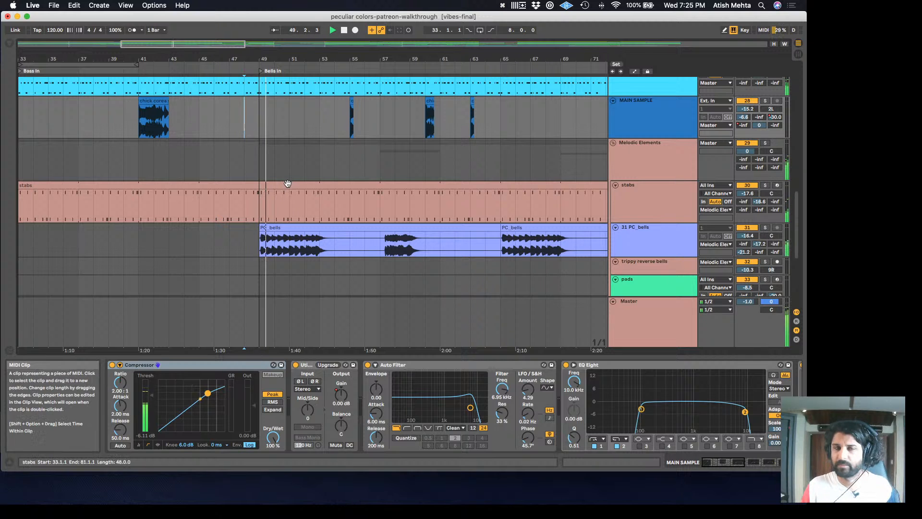
{"action": "key", "text": "space"}
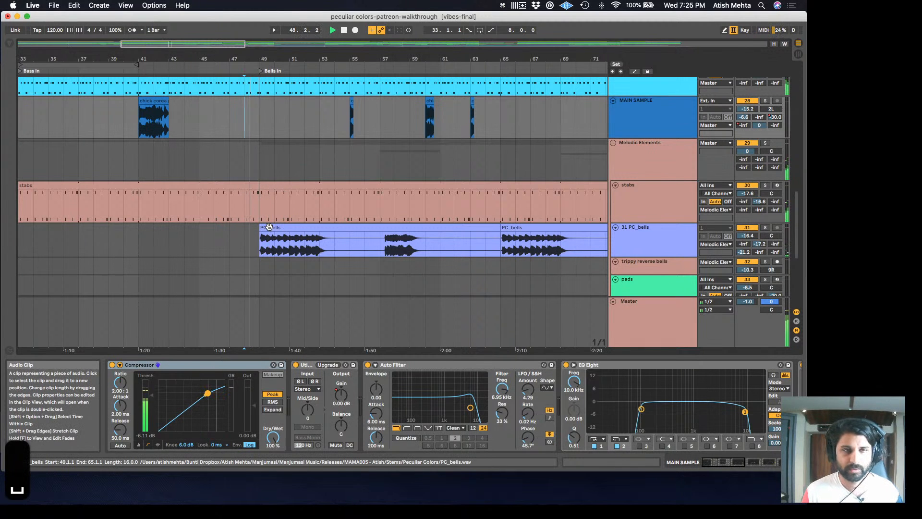
{"action": "scroll", "coordinate": [329, 199], "scroll_direction": "down", "scroll_amount": 2}
{"action": "scroll", "coordinate": [326, 249], "scroll_direction": "up", "scroll_amount": 1}
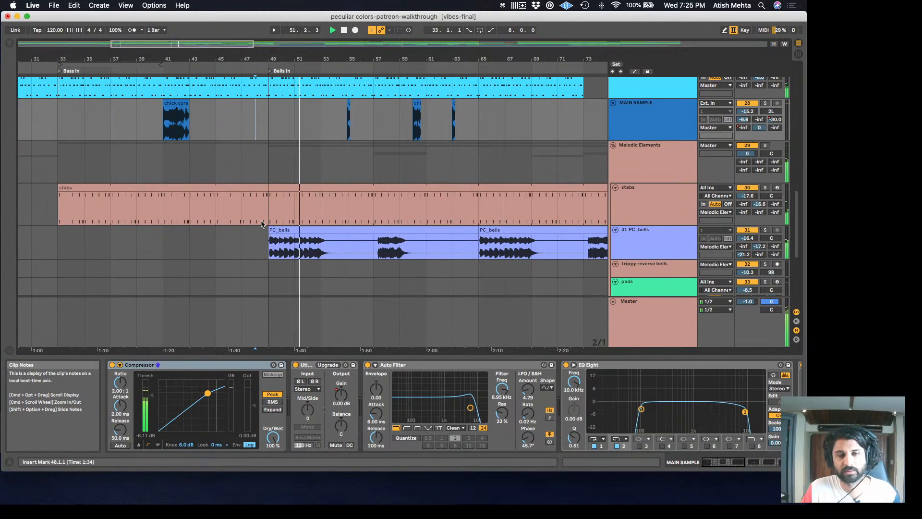
{"action": "scroll", "coordinate": [319, 262], "scroll_direction": "down", "scroll_amount": 5}
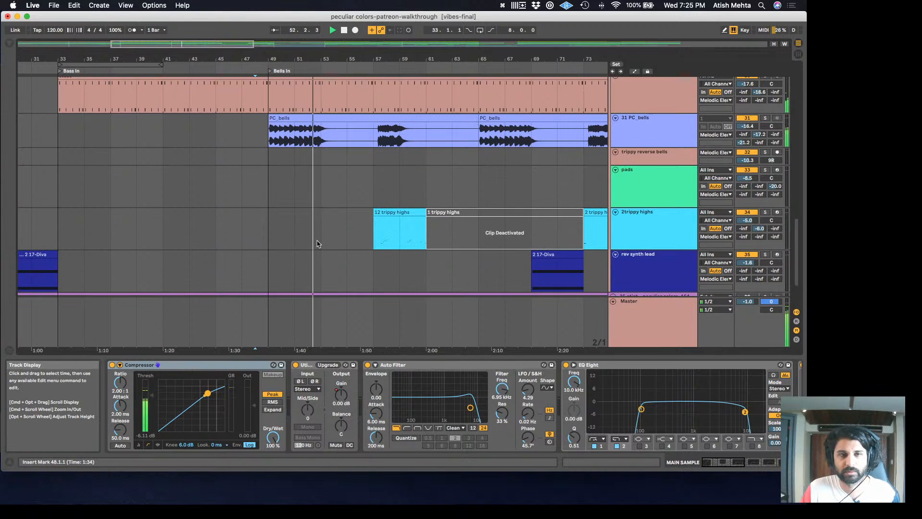
{"action": "scroll", "coordinate": [320, 230], "scroll_direction": "up", "scroll_amount": 10}
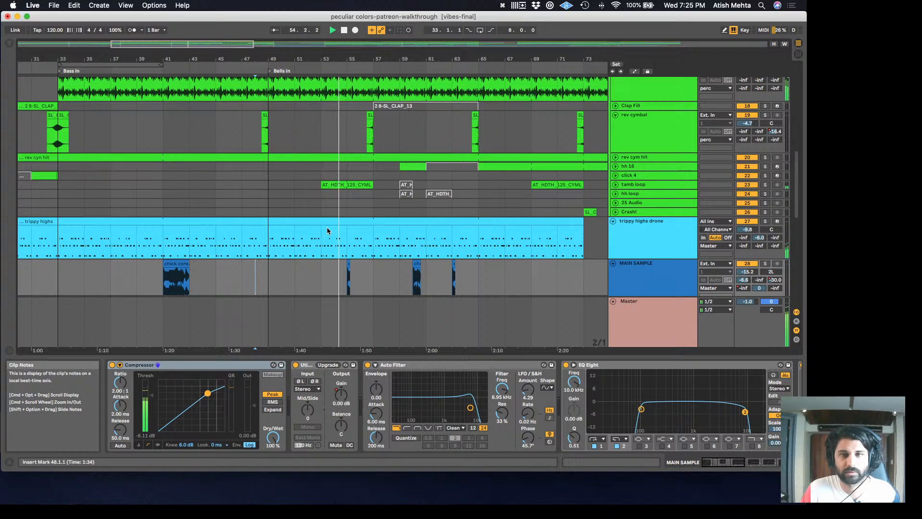
{"action": "scroll", "coordinate": [327, 231], "scroll_direction": "down", "scroll_amount": 6}
{"action": "key", "text": "space"}
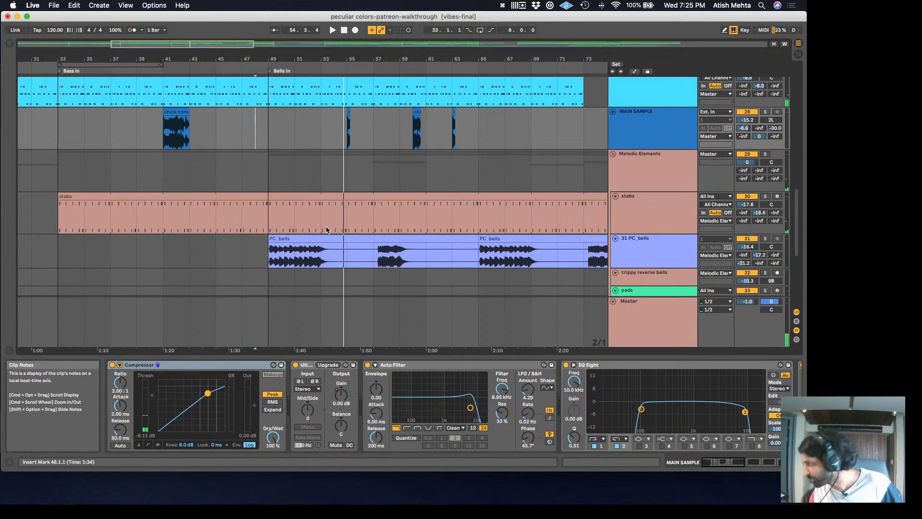
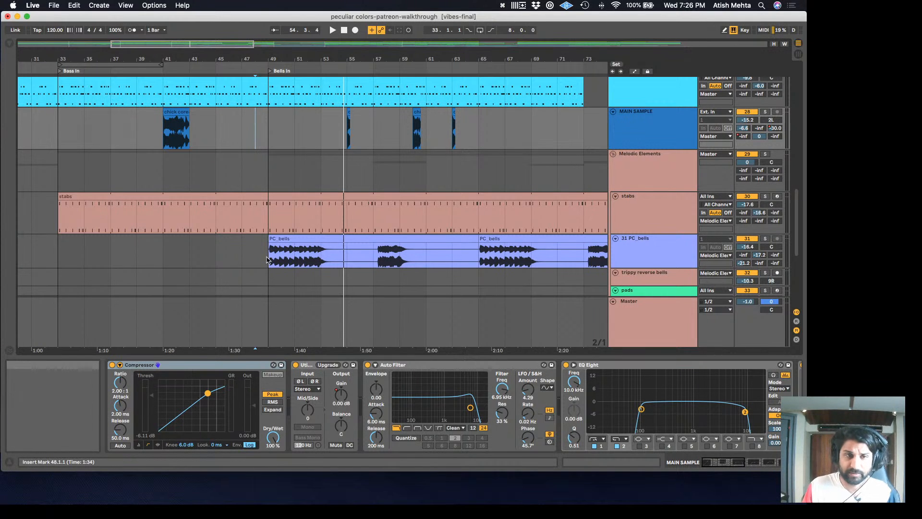
Play the PC_bells clip from bar 51, solo its track briefly to hear the bells alone, and stop playback
{"action": "scroll", "coordinate": [295, 252], "scroll_direction": "down", "scroll_amount": 1}
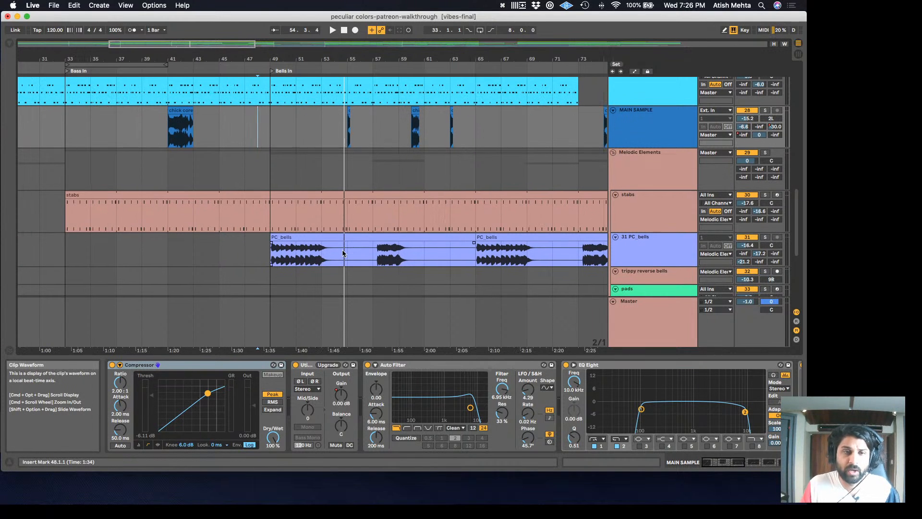
{"action": "left_click", "coordinate": [300, 249]}
{"action": "key", "text": "space"}
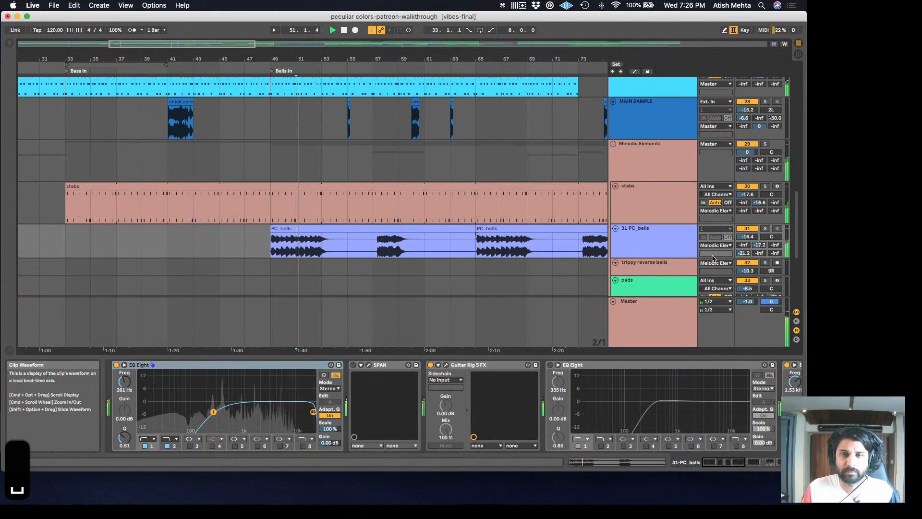
{"action": "left_click", "coordinate": [765, 228]}
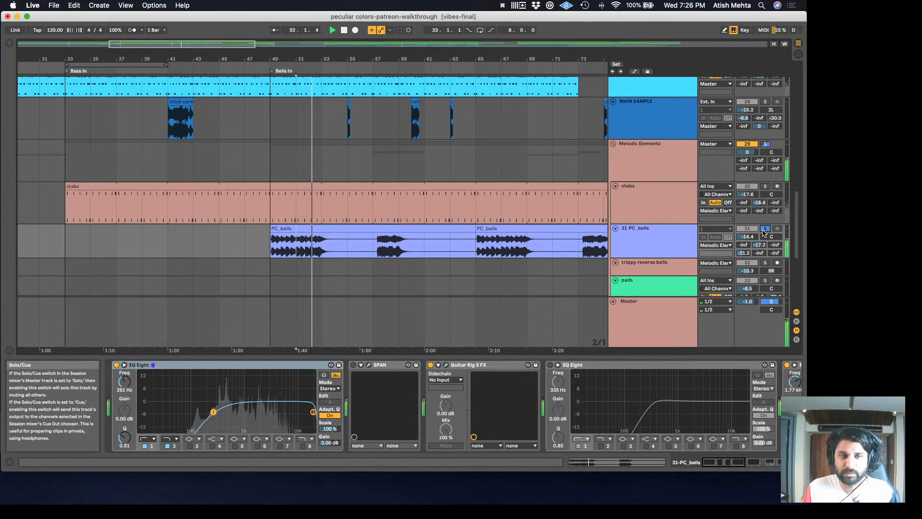
{"action": "key", "text": "space"}
Expand the tamb loop track to view its waveforms and compare its clip at bar 53 with the end of the first PC_bells phrase
{"action": "scroll", "coordinate": [381, 220], "scroll_direction": "up", "scroll_amount": 3}
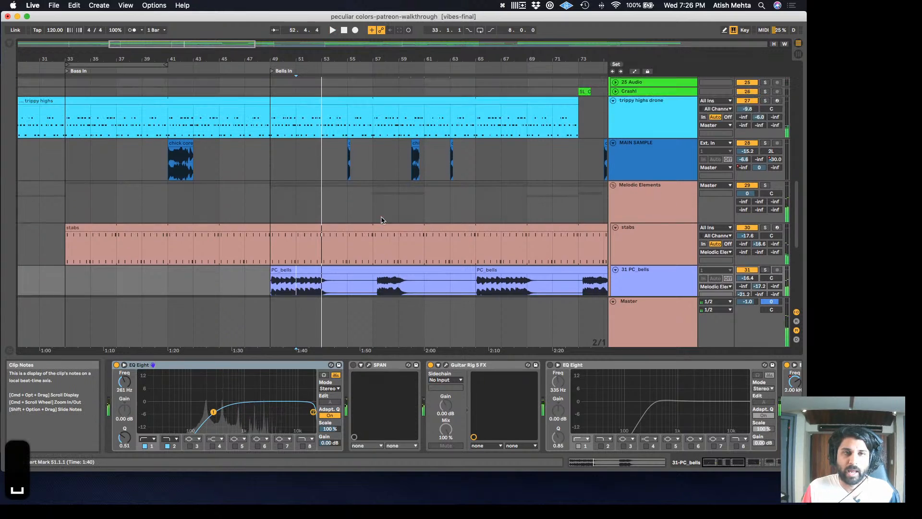
{"action": "scroll", "coordinate": [381, 220], "scroll_direction": "up", "scroll_amount": 4}
{"action": "left_click", "coordinate": [616, 151]}
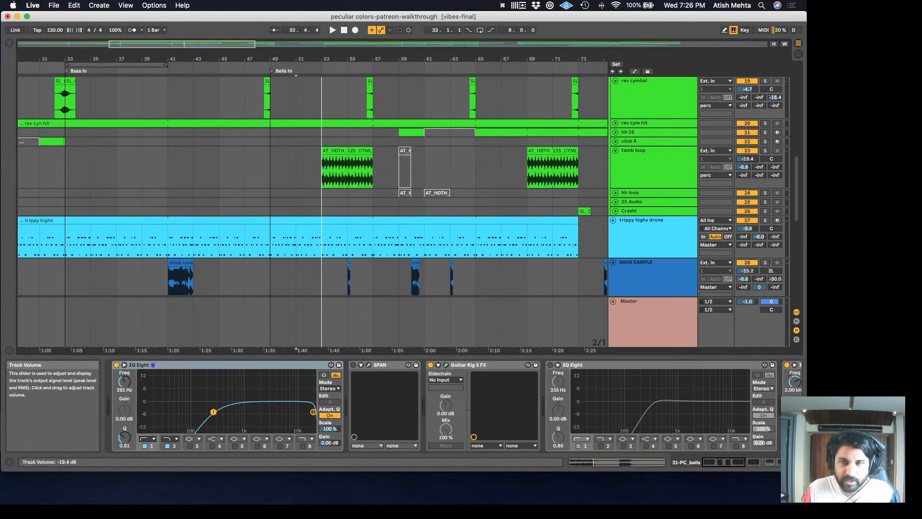
{"action": "scroll", "coordinate": [384, 272], "scroll_direction": "down", "scroll_amount": 5}
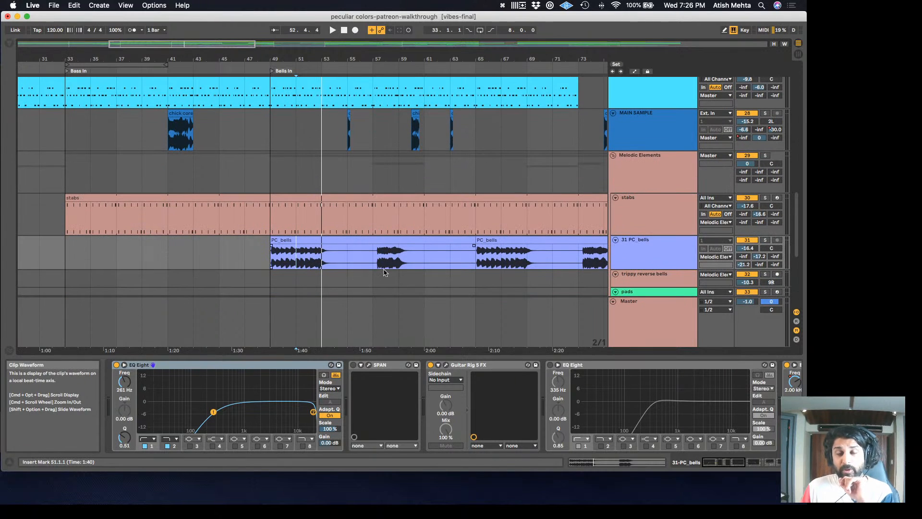
{"action": "scroll", "coordinate": [327, 281], "scroll_direction": "up", "scroll_amount": 3}
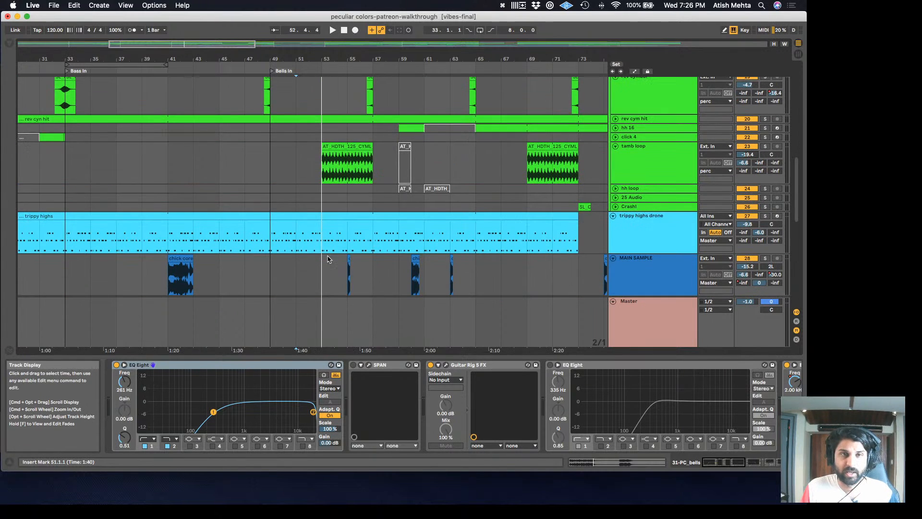
{"action": "scroll", "coordinate": [303, 255], "scroll_direction": "down", "scroll_amount": 3}
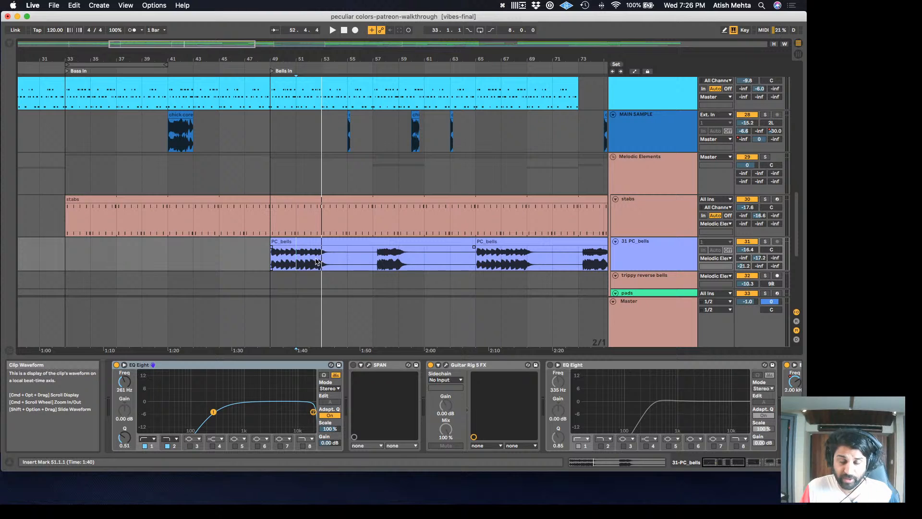
{"action": "scroll", "coordinate": [332, 216], "scroll_direction": "up", "scroll_amount": 5}
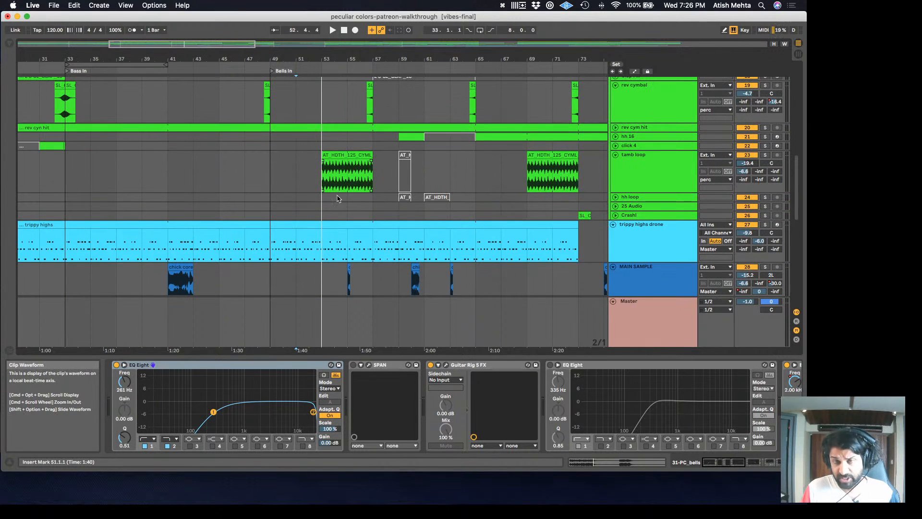
{"action": "scroll", "coordinate": [329, 235], "scroll_direction": "down", "scroll_amount": 5}
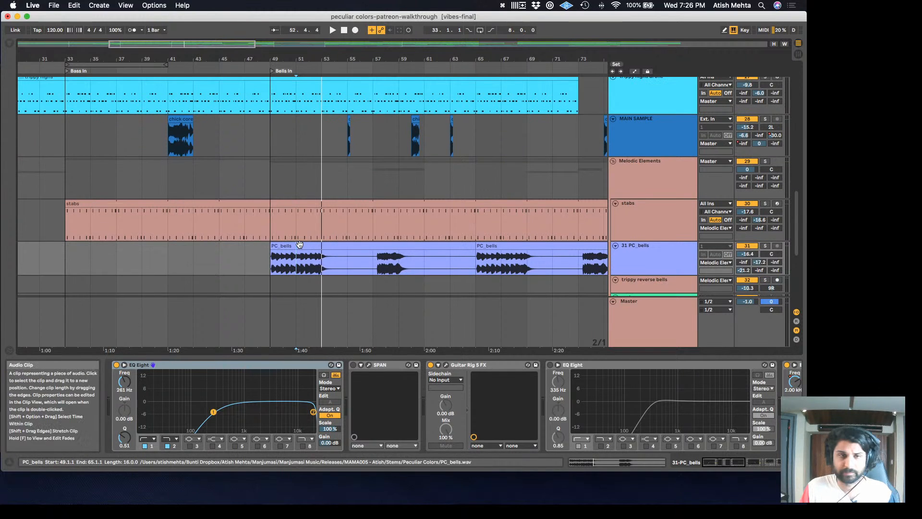
Play the mix from bar 49, set the tamb loop track's volume to -18.1 dB, and stop in bar 55
{"action": "left_click", "coordinate": [272, 260]}
{"action": "key", "text": "space"}
{"action": "scroll", "coordinate": [369, 236], "scroll_direction": "up", "scroll_amount": 1}
{"action": "scroll", "coordinate": [370, 237], "scroll_direction": "up", "scroll_amount": 2}
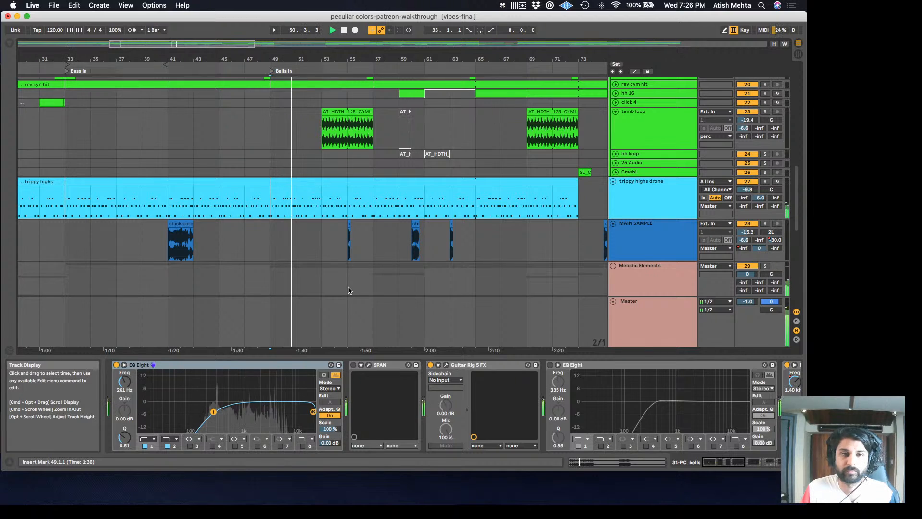
{"action": "scroll", "coordinate": [358, 282], "scroll_direction": "up", "scroll_amount": 3}
{"action": "scroll", "coordinate": [341, 282], "scroll_direction": "down", "scroll_amount": 1}
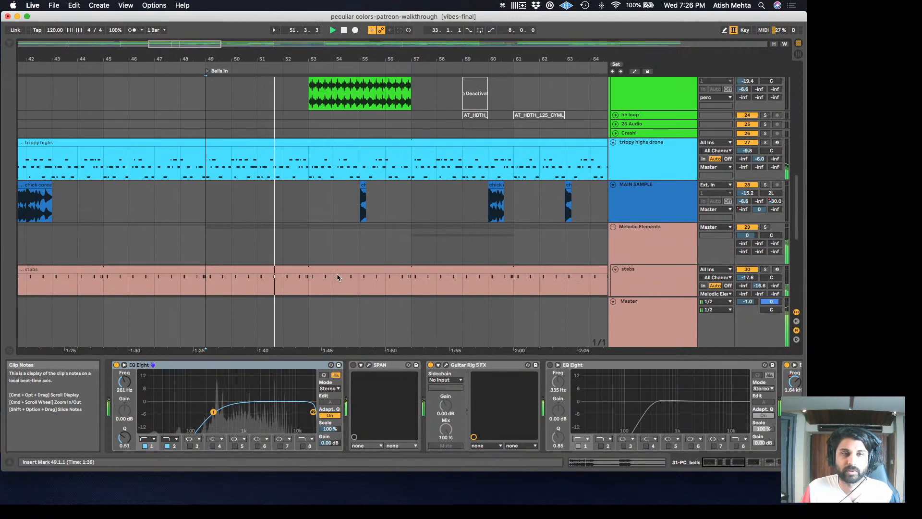
{"action": "scroll", "coordinate": [354, 258], "scroll_direction": "up", "scroll_amount": 3}
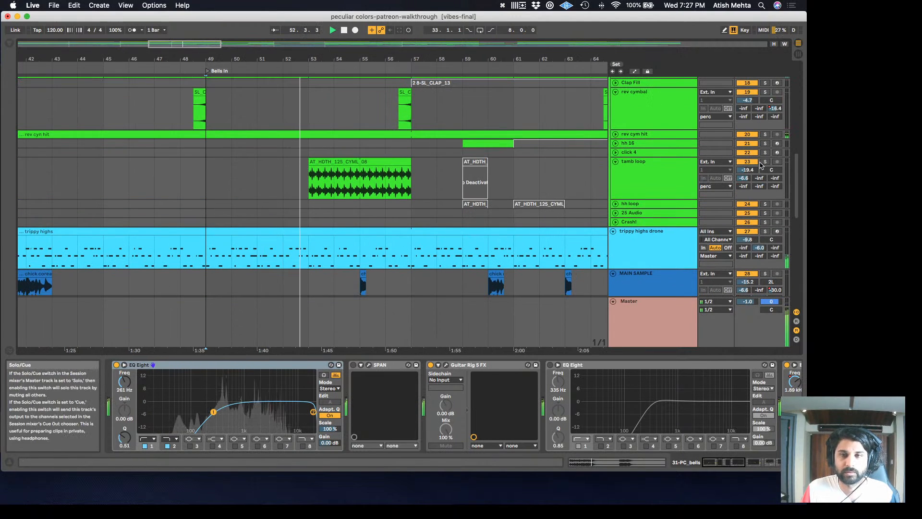
{"action": "left_click_drag", "start_coordinate": [743, 170], "coordinate": [743, 164]}
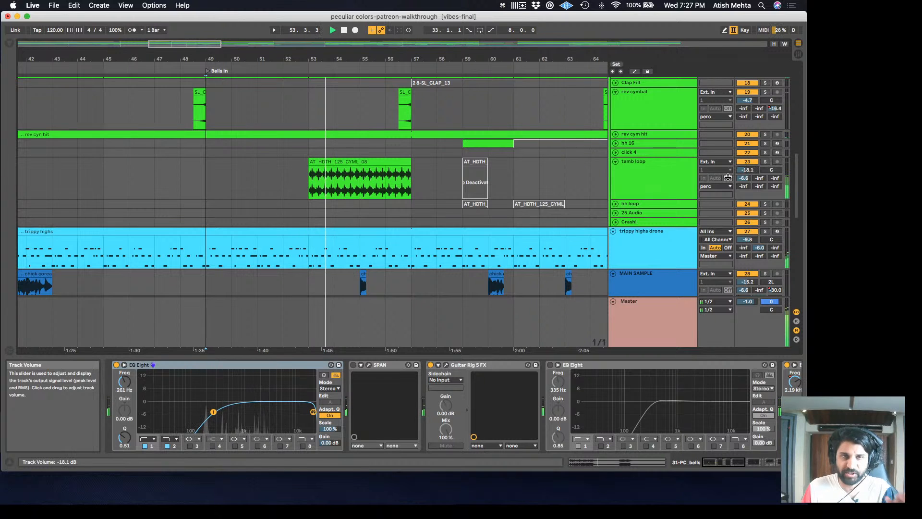
{"action": "scroll", "coordinate": [423, 255], "scroll_direction": "down", "scroll_amount": 3}
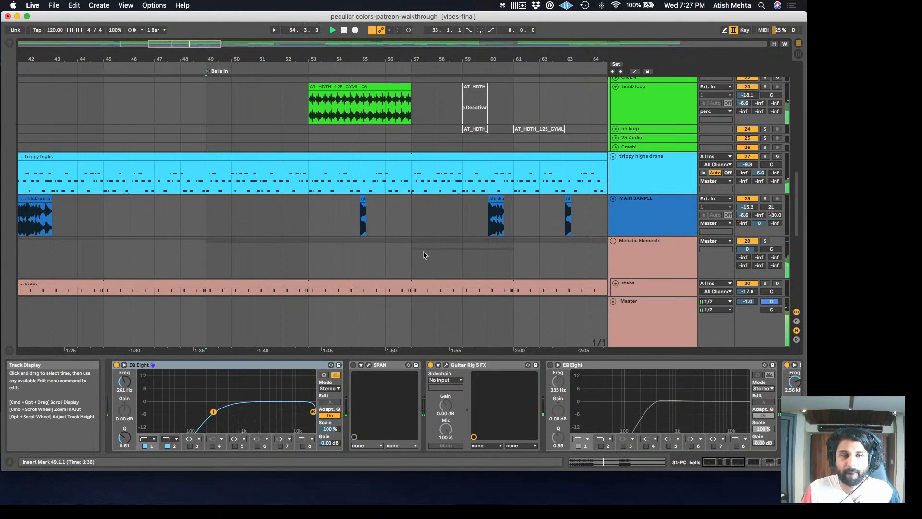
{"action": "key", "text": "space"}
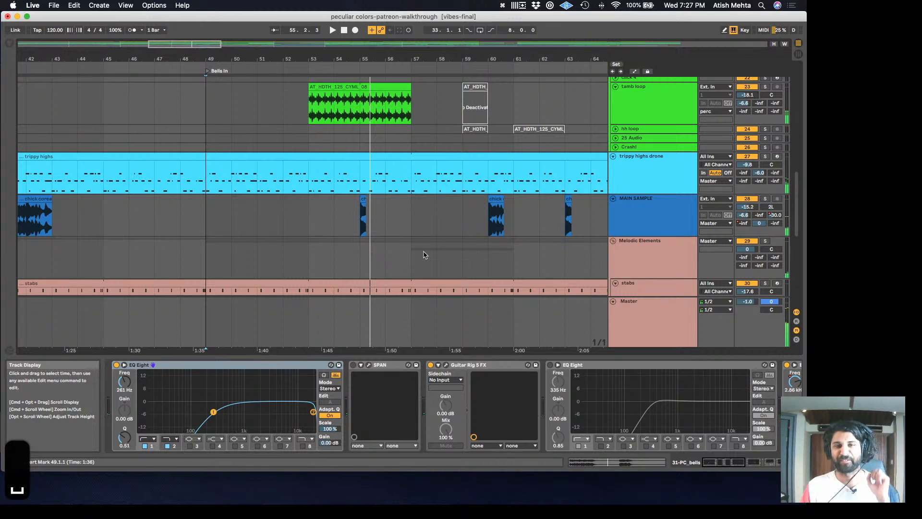
Select the short MAIN SAMPLE clip at bar 55, solo its track, and play the clip on its own
{"action": "key", "text": "Left"}
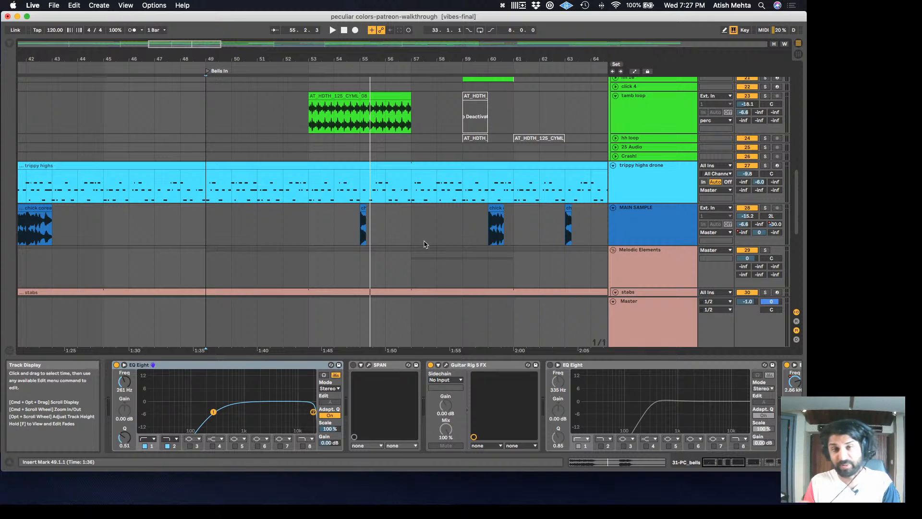
{"action": "scroll", "coordinate": [407, 261], "scroll_direction": "down", "scroll_amount": 3}
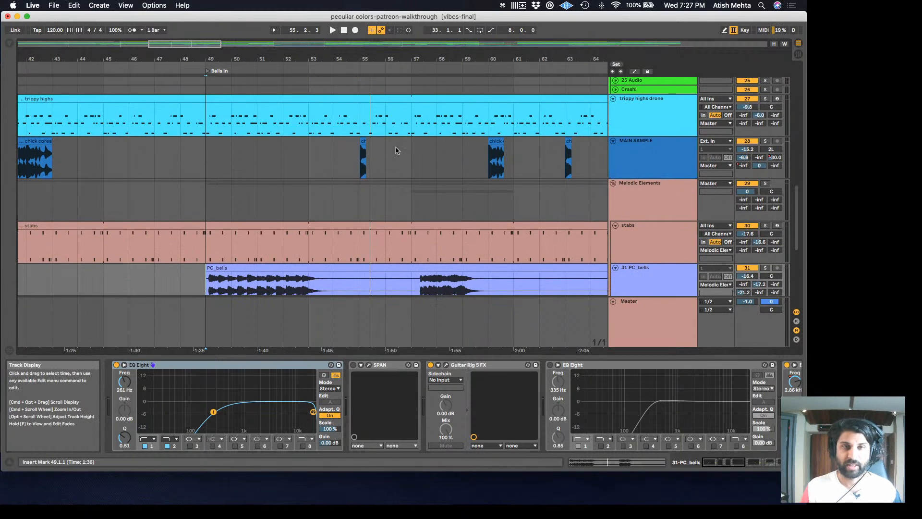
{"action": "left_click", "coordinate": [361, 138]}
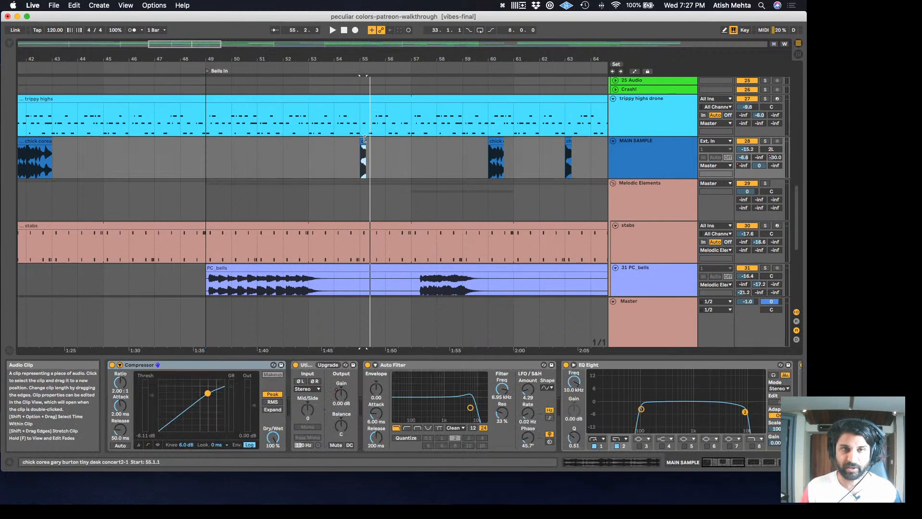
{"action": "left_click", "coordinate": [765, 141]}
{"action": "key", "text": "space"}
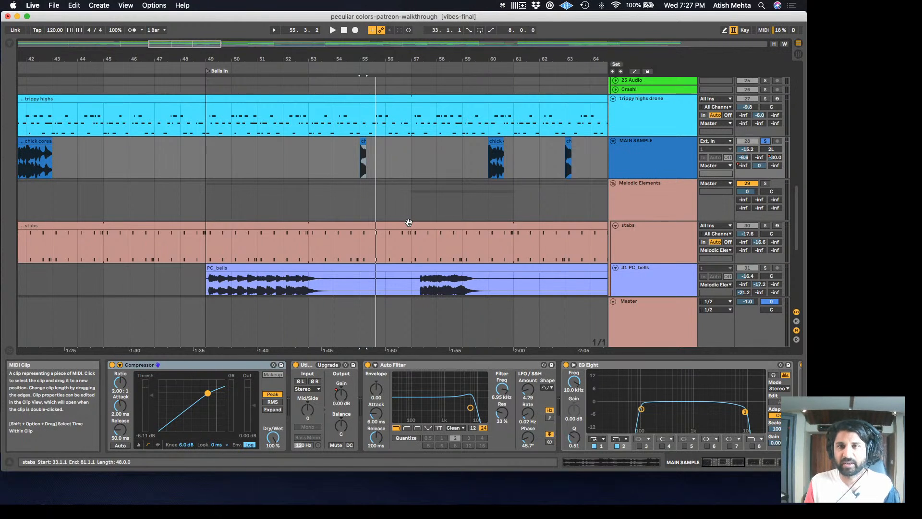
Compare the tamb loop clip at bar 53 with the short MAIN SAMPLE clip at bar 55
{"action": "scroll", "coordinate": [324, 277], "scroll_direction": "down", "scroll_amount": 4}
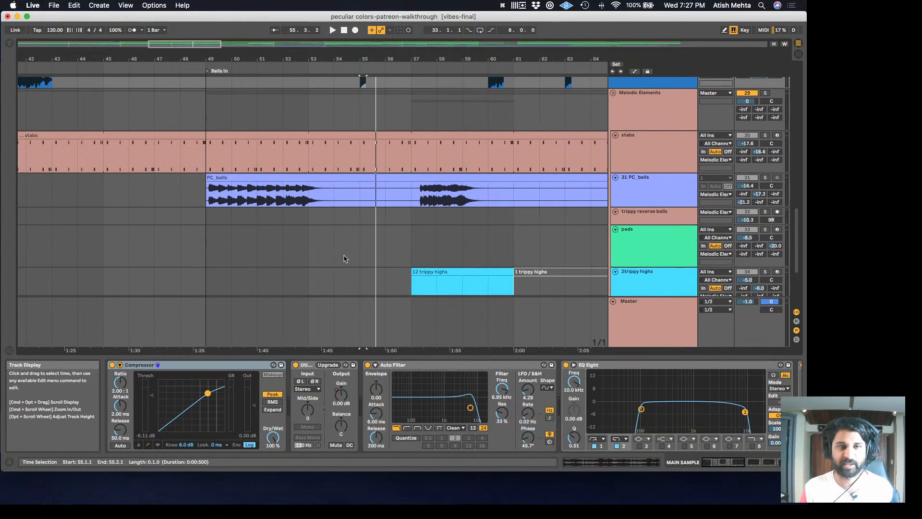
{"action": "scroll", "coordinate": [340, 257], "scroll_direction": "up", "scroll_amount": 2}
{"action": "scroll", "coordinate": [349, 249], "scroll_direction": "down", "scroll_amount": 1}
{"action": "scroll", "coordinate": [349, 249], "scroll_direction": "up", "scroll_amount": 4}
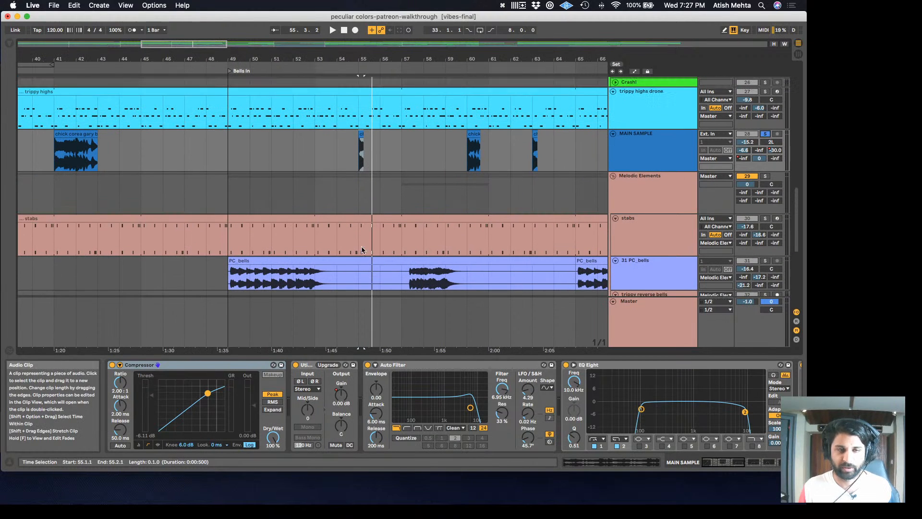
{"action": "left_click", "coordinate": [279, 286]}
{"action": "scroll", "coordinate": [338, 274], "scroll_direction": "up", "scroll_amount": 2}
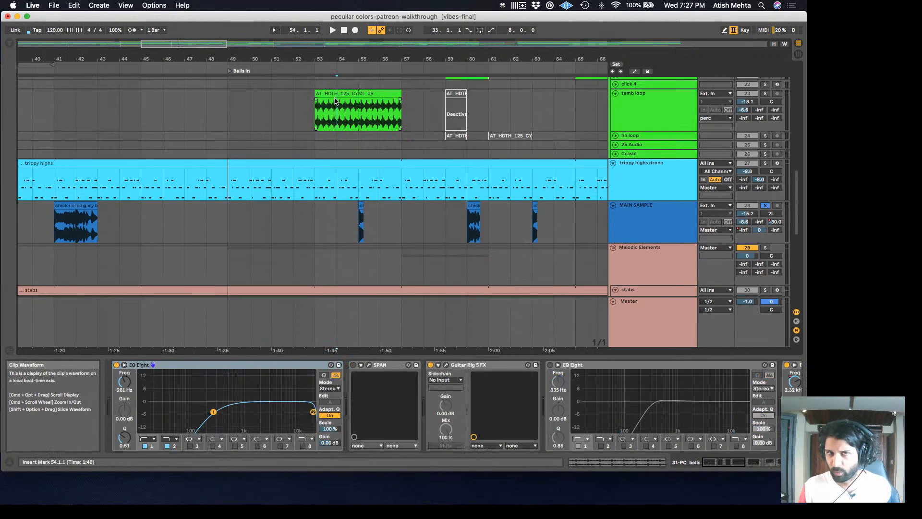
{"action": "left_click", "coordinate": [335, 102]}
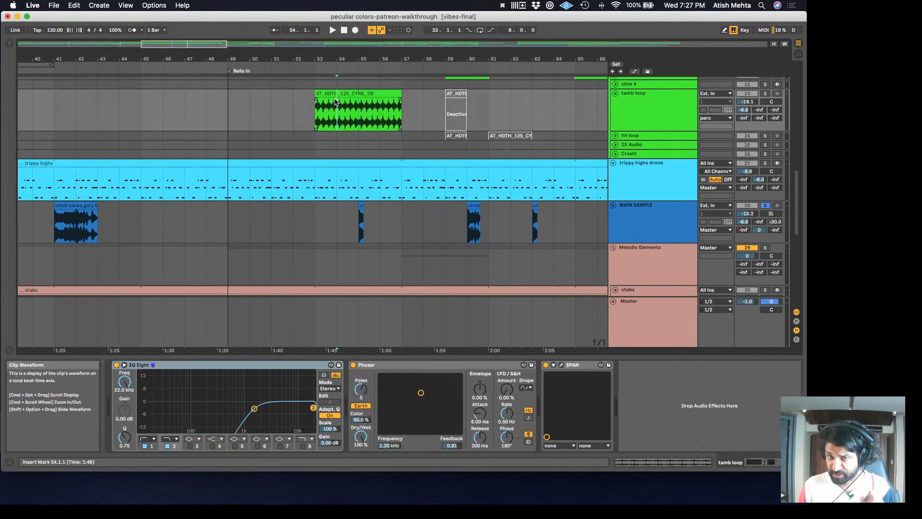
{"action": "left_click", "coordinate": [361, 205]}
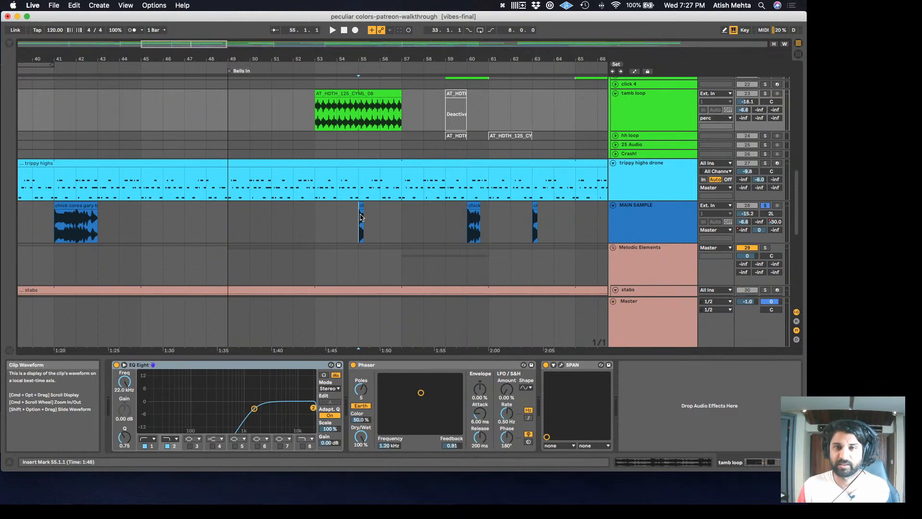
Play the full mix from bar 51, hide the device detail view, and stop playback at bar 57
{"action": "scroll", "coordinate": [358, 249], "scroll_direction": "down", "scroll_amount": 6}
{"action": "left_click", "coordinate": [288, 208]}
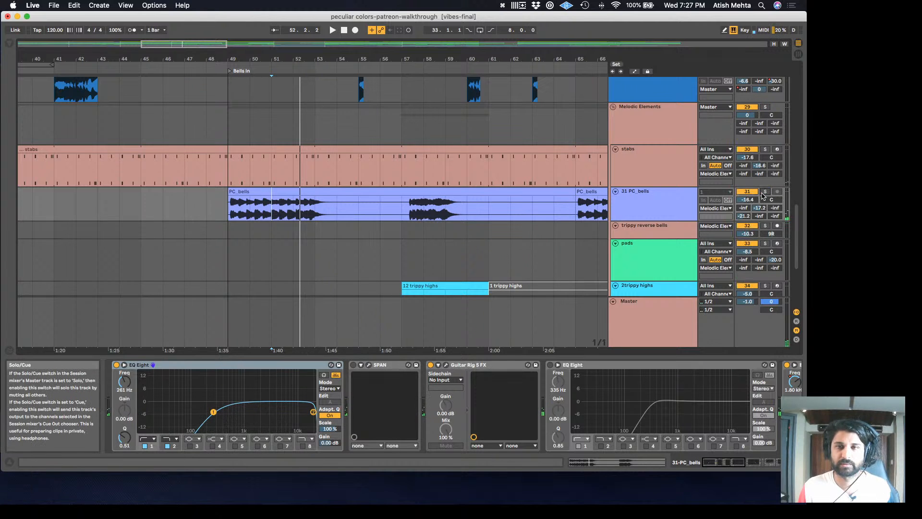
{"action": "key", "text": "space"}
{"action": "scroll", "coordinate": [461, 242], "scroll_direction": "up", "scroll_amount": 3}
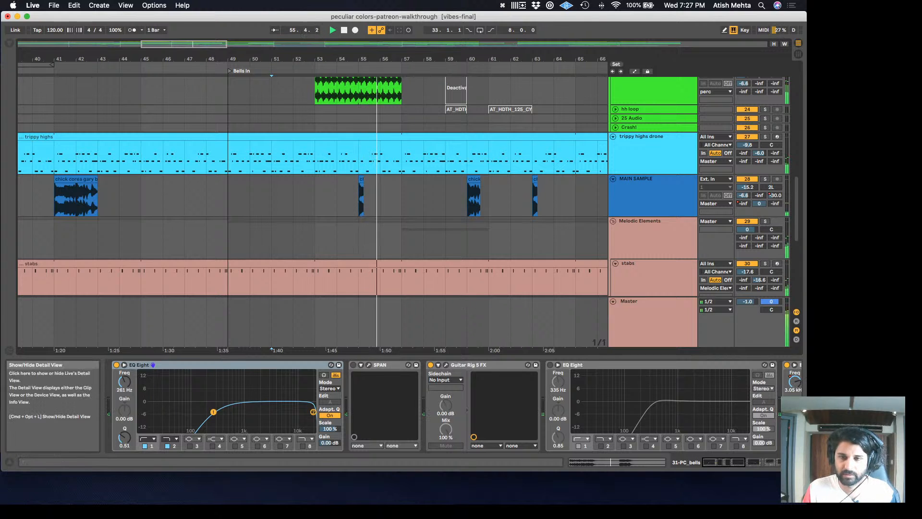
{"action": "key", "text": "super+alt+l"}
{"action": "key", "text": "plus"}
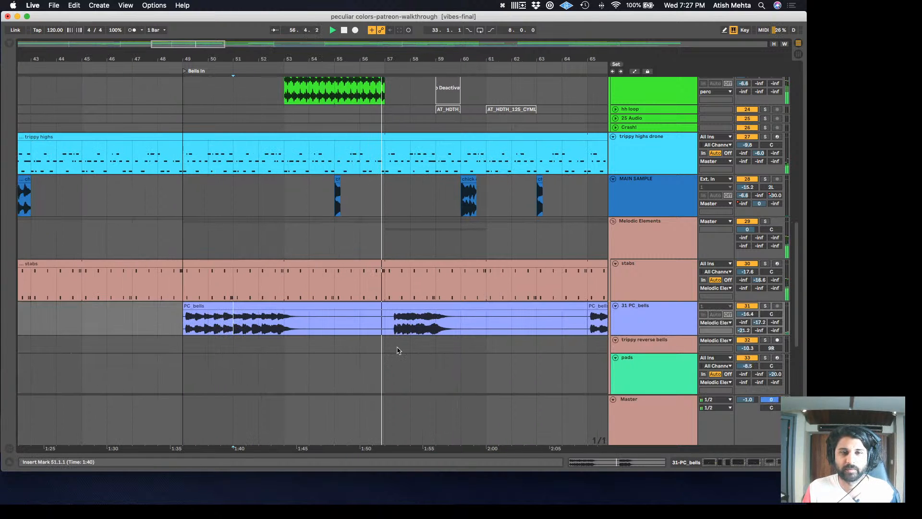
{"action": "key", "text": "space"}
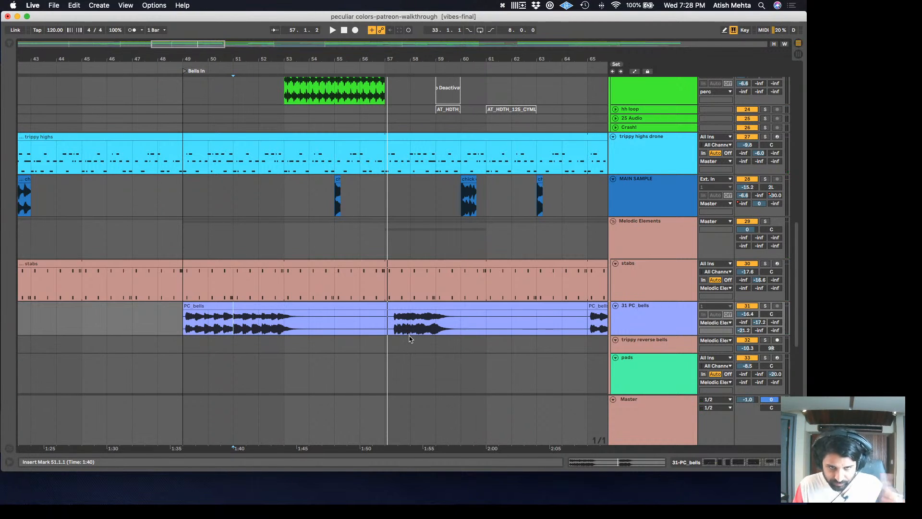
Solo the PC_bells track, play its second phrase from bar 57, and unsolo the track to hear it in the mix
{"action": "left_click", "coordinate": [764, 306]}
{"action": "left_click", "coordinate": [388, 328]}
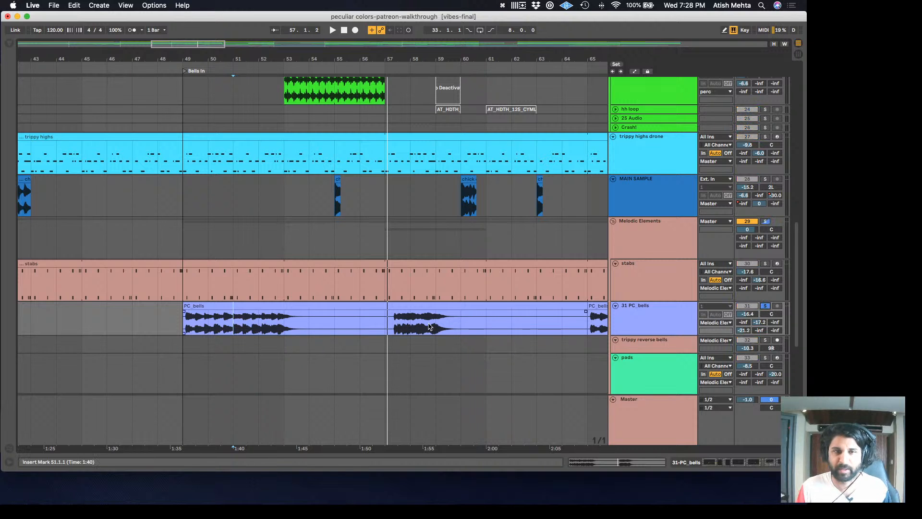
{"action": "key", "text": "space"}
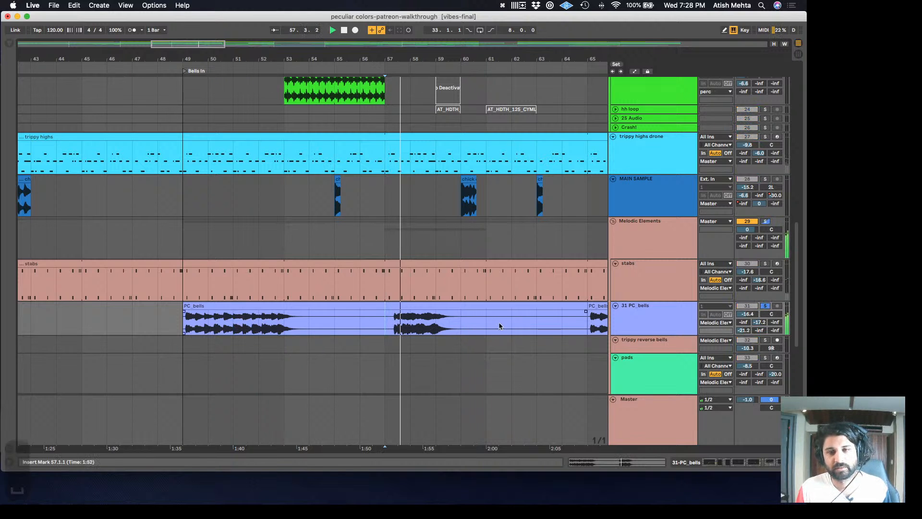
{"action": "left_click", "coordinate": [765, 306]}
{"action": "scroll", "coordinate": [399, 367], "scroll_direction": "up", "scroll_amount": 1}
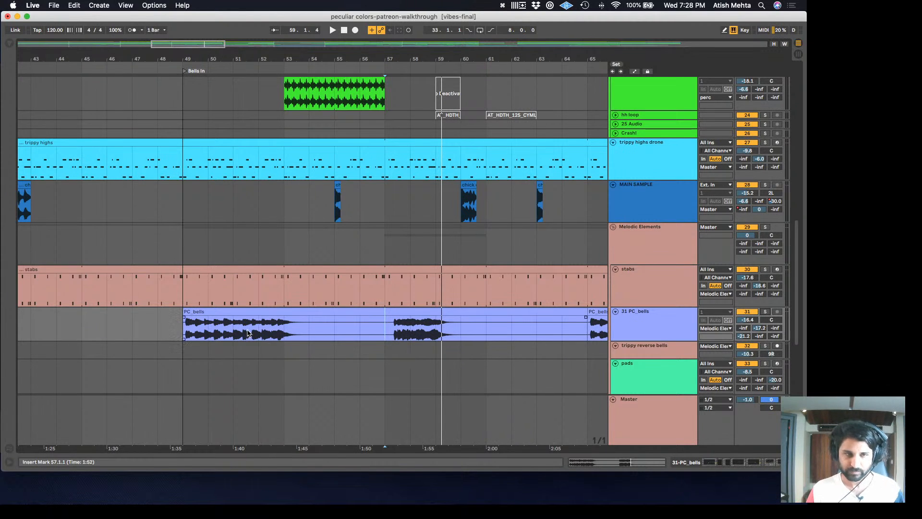
Select the PC_bells clip starting at bar 49, solo its track, and play its opening phrase
{"action": "left_click", "coordinate": [235, 312]}
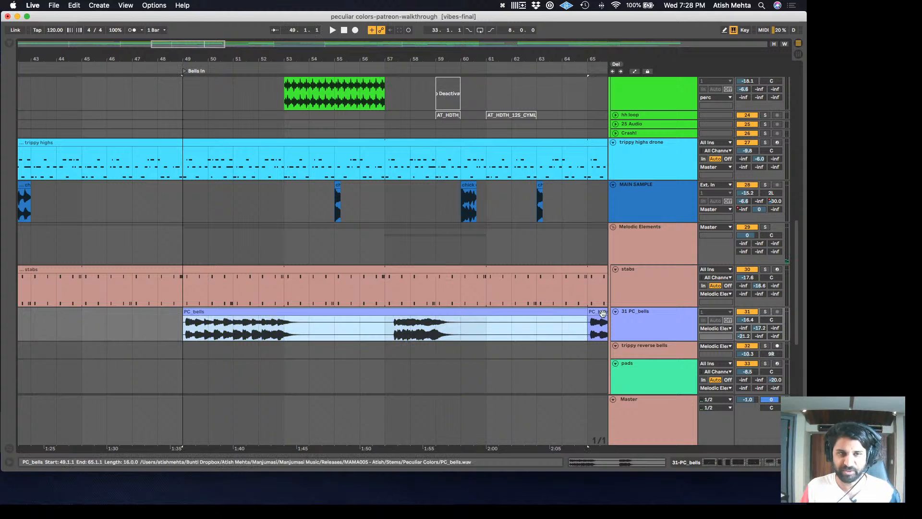
{"action": "left_click", "coordinate": [765, 313]}
{"action": "left_click", "coordinate": [765, 312]}
{"action": "key", "text": "space"}
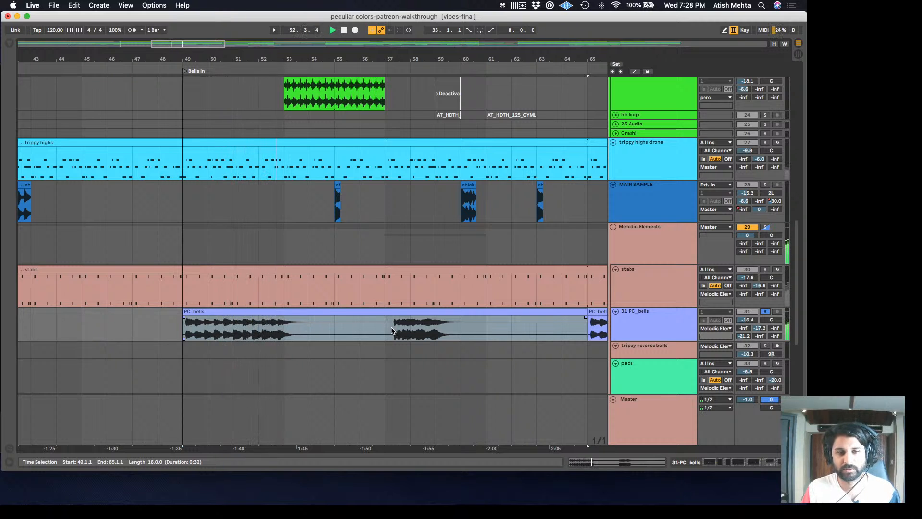
Replay the soloed bells from bar 57, return to the full mix, and stop playback in bar 59
{"action": "left_click", "coordinate": [386, 328]}
{"action": "key", "text": "space"}
{"action": "key", "text": "space"}
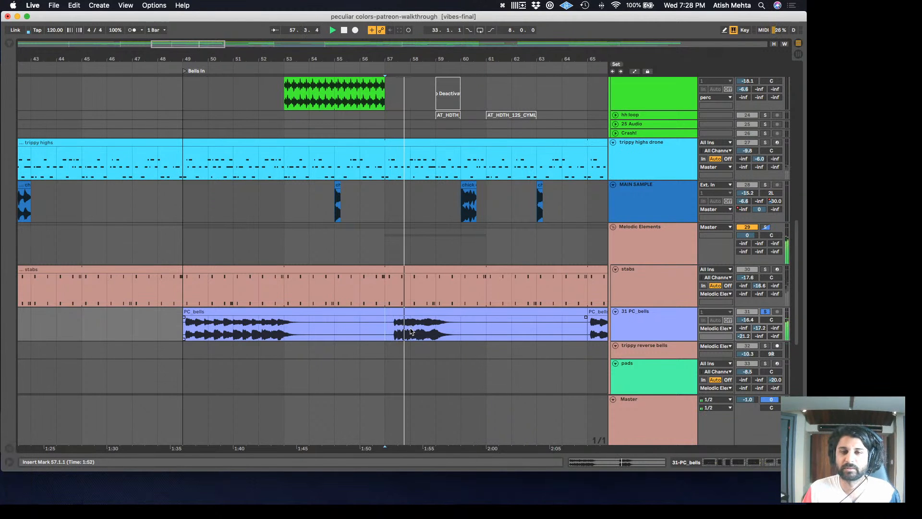
{"action": "left_click", "coordinate": [765, 312]}
{"action": "key", "text": "space"}
{"action": "scroll", "coordinate": [528, 327], "scroll_direction": "down", "scroll_amount": 3}
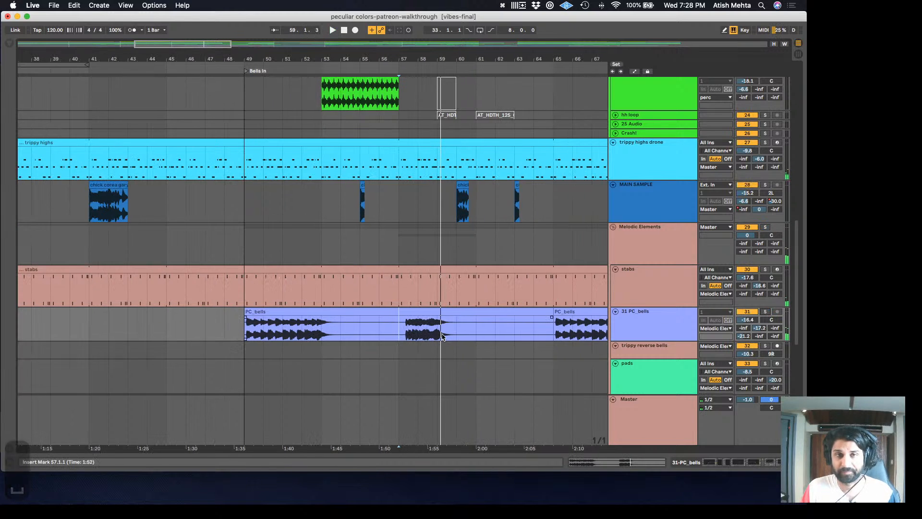
Expand the hh 16 track and look over its clips alongside the neighbouring percussion tracks
{"action": "scroll", "coordinate": [461, 332], "scroll_direction": "up", "scroll_amount": 5}
{"action": "left_click", "coordinate": [615, 242]}
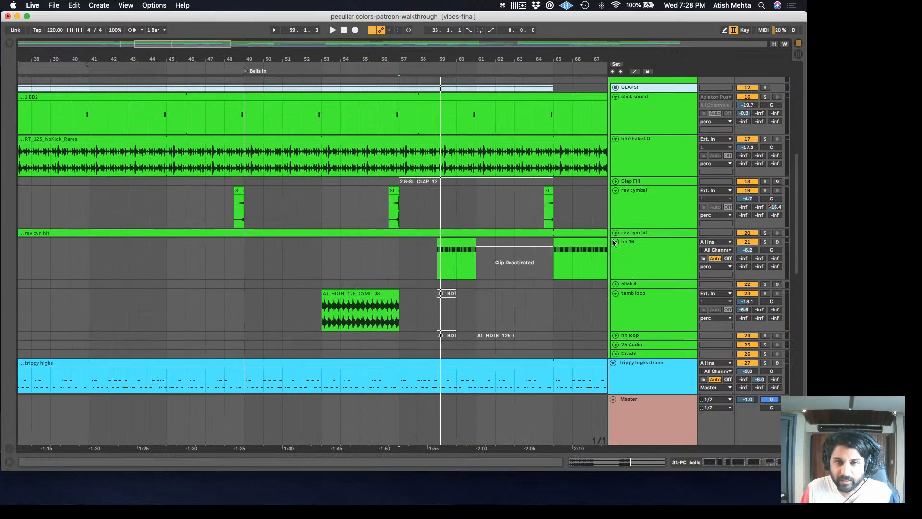
{"action": "scroll", "coordinate": [449, 329], "scroll_direction": "down", "scroll_amount": 5}
{"action": "scroll", "coordinate": [448, 330], "scroll_direction": "up", "scroll_amount": 10}
{"action": "scroll", "coordinate": [449, 330], "scroll_direction": "down", "scroll_amount": 6}
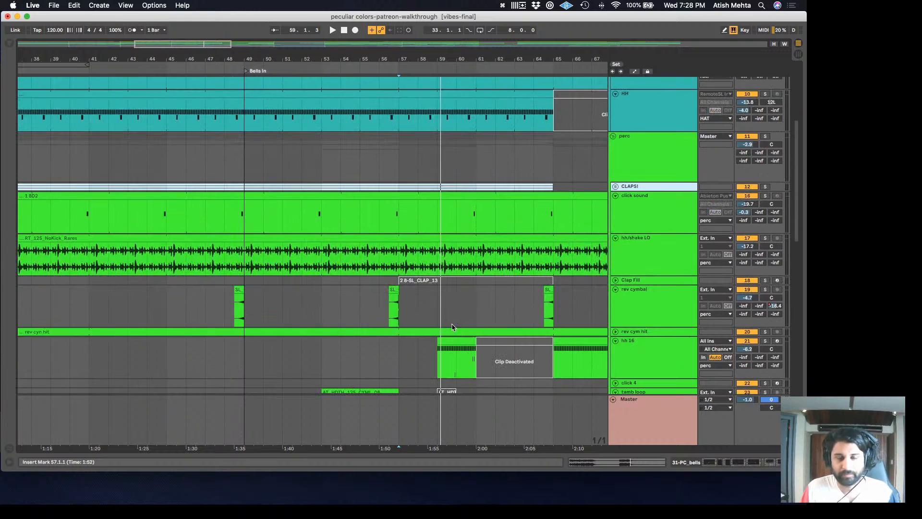
{"action": "scroll", "coordinate": [459, 305], "scroll_direction": "down", "scroll_amount": 4}
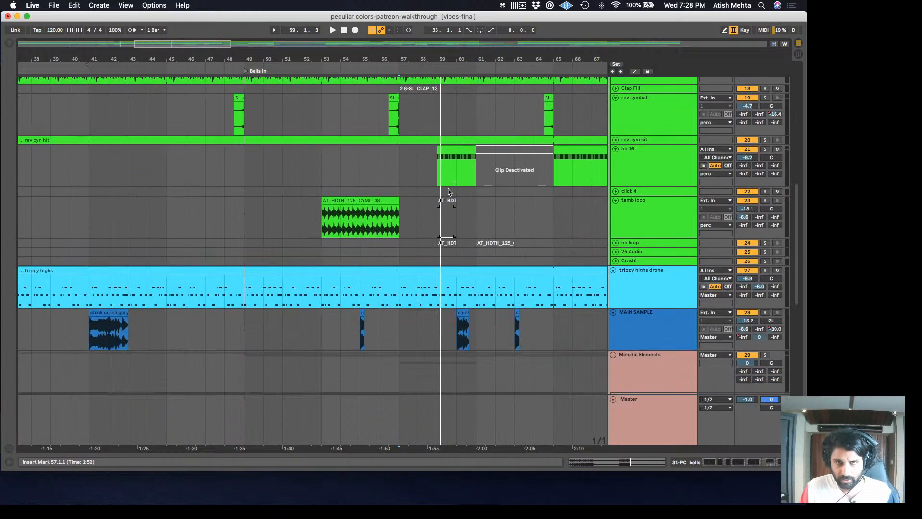
Select the hh 16 clip at bar 59, play it soloed, unsolo the track, and set its volume to -3.6 dB
{"action": "left_click", "coordinate": [463, 148]}
{"action": "left_click", "coordinate": [765, 150]}
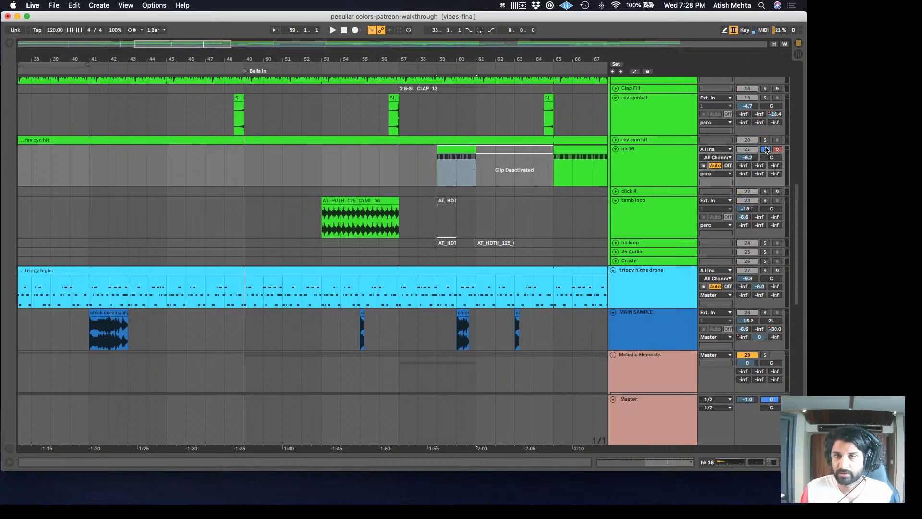
{"action": "key", "text": "space"}
{"action": "left_click", "coordinate": [766, 150]}
{"action": "left_click_drag", "start_coordinate": [747, 157], "coordinate": [747, 148]}
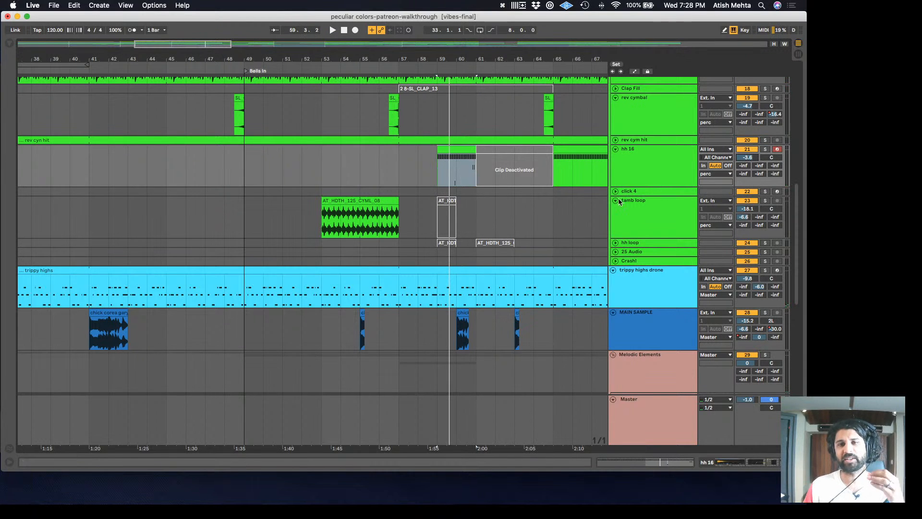
Examine how the percussion, drone and MAIN SAMPLE clips are laid out across the arrangement, then around bars 49 to 79
{"action": "scroll", "coordinate": [509, 307], "scroll_direction": "up", "scroll_amount": 8}
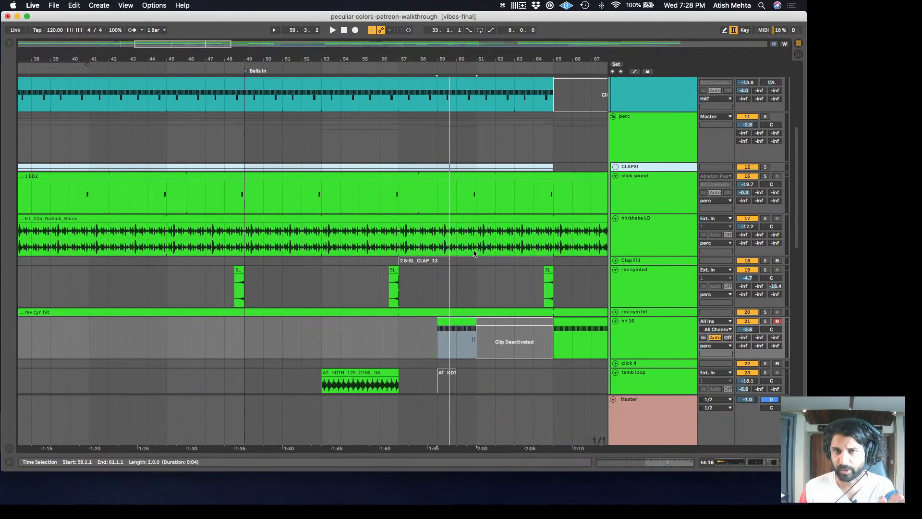
{"action": "scroll", "coordinate": [479, 245], "scroll_direction": "down", "scroll_amount": 5}
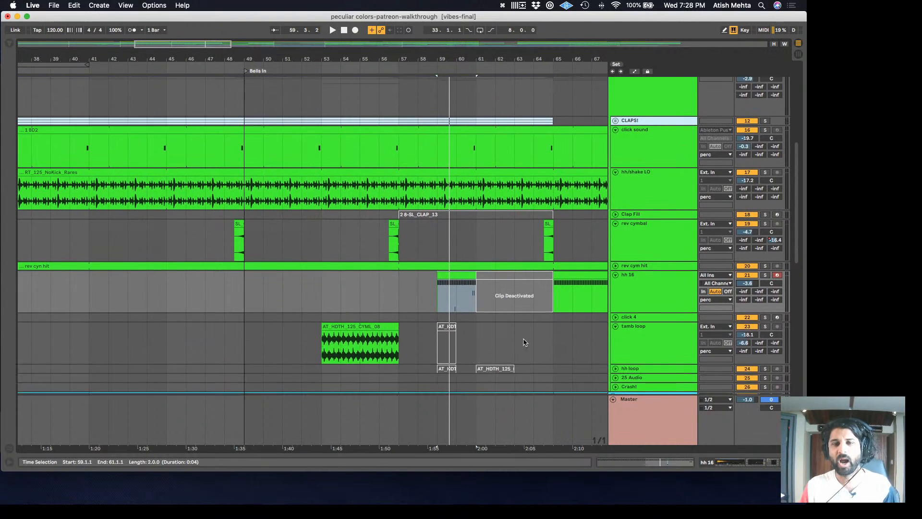
{"action": "key", "text": "minus"}
{"action": "key", "text": "minus"}
{"action": "key", "text": "minus"}
{"action": "key", "text": "minus"}
{"action": "key", "text": "minus"}
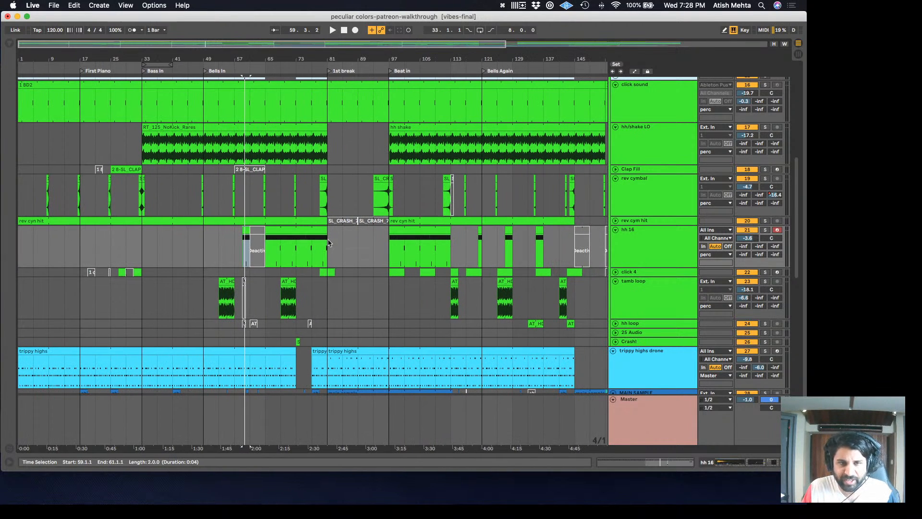
{"action": "scroll", "coordinate": [560, 302], "scroll_direction": "right", "scroll_amount": 10}
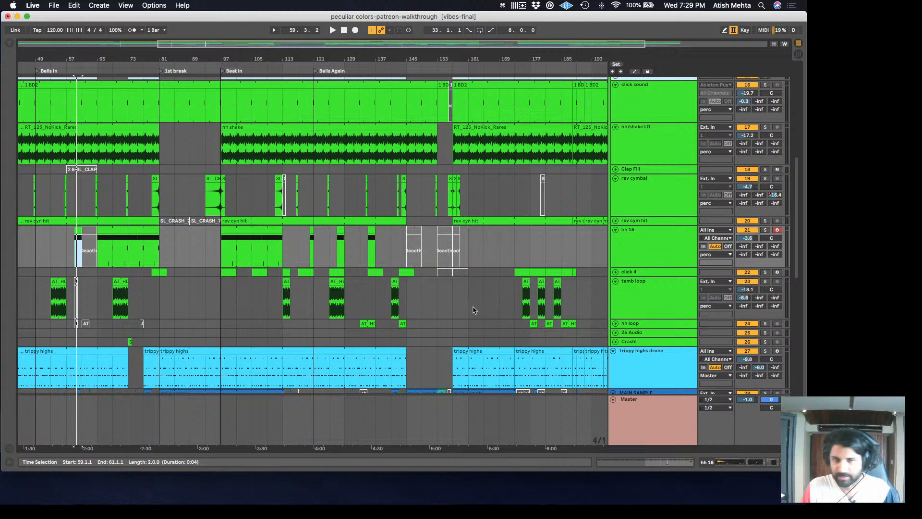
{"action": "scroll", "coordinate": [200, 344], "scroll_direction": "up", "scroll_amount": 2}
{"action": "scroll", "coordinate": [144, 332], "scroll_direction": "left", "scroll_amount": 5}
{"action": "scroll", "coordinate": [114, 380], "scroll_direction": "down", "scroll_amount": 3}
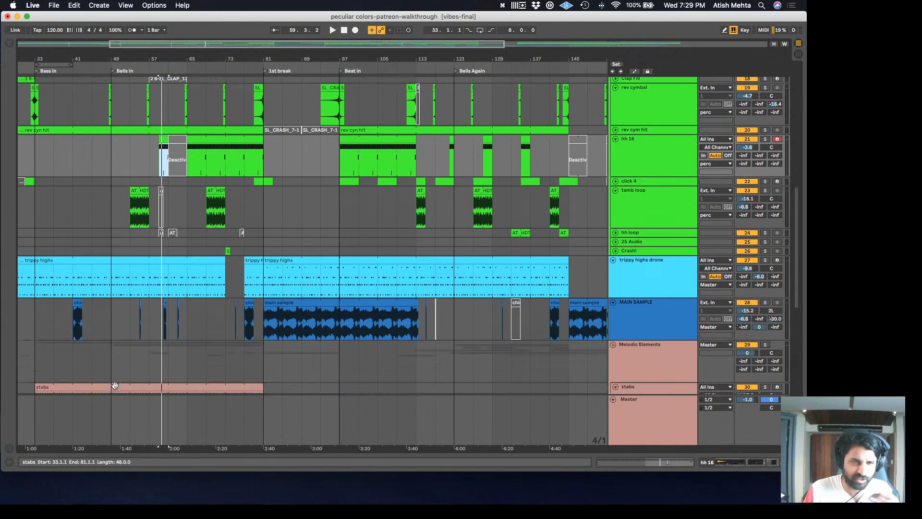
{"action": "scroll", "coordinate": [116, 385], "scroll_direction": "up", "scroll_amount": 6}
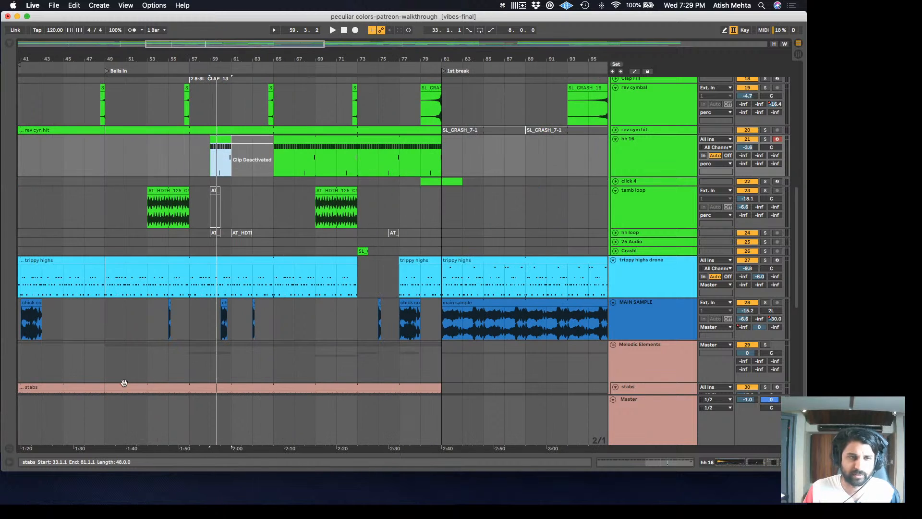
{"action": "scroll", "coordinate": [182, 358], "scroll_direction": "down", "scroll_amount": 2}
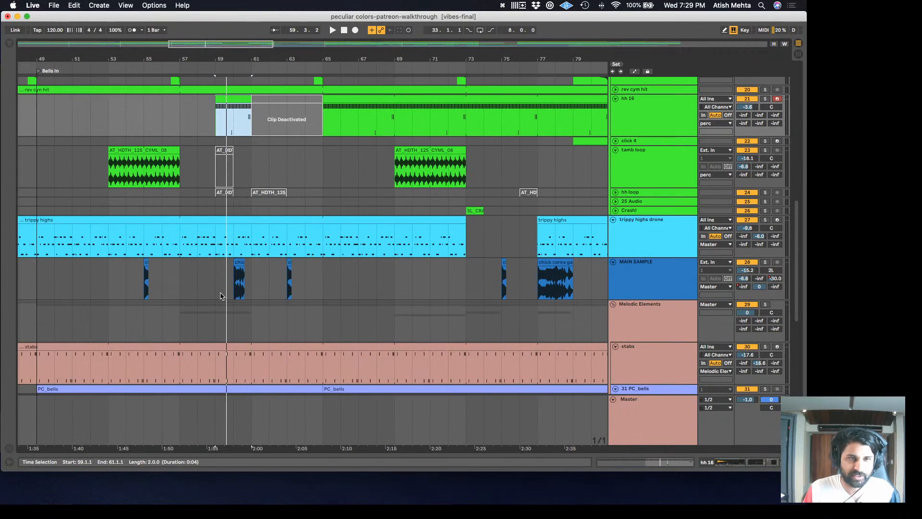
Play the mix from bar 59 and stop in bar 60 on the MAIN SAMPLE clip
{"action": "scroll", "coordinate": [220, 296], "scroll_direction": "down", "scroll_amount": 4}
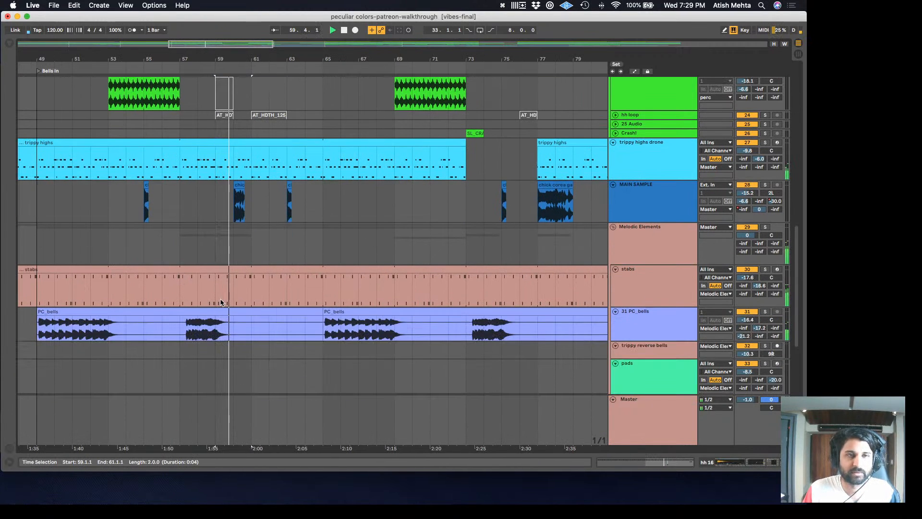
{"action": "key", "text": "space"}
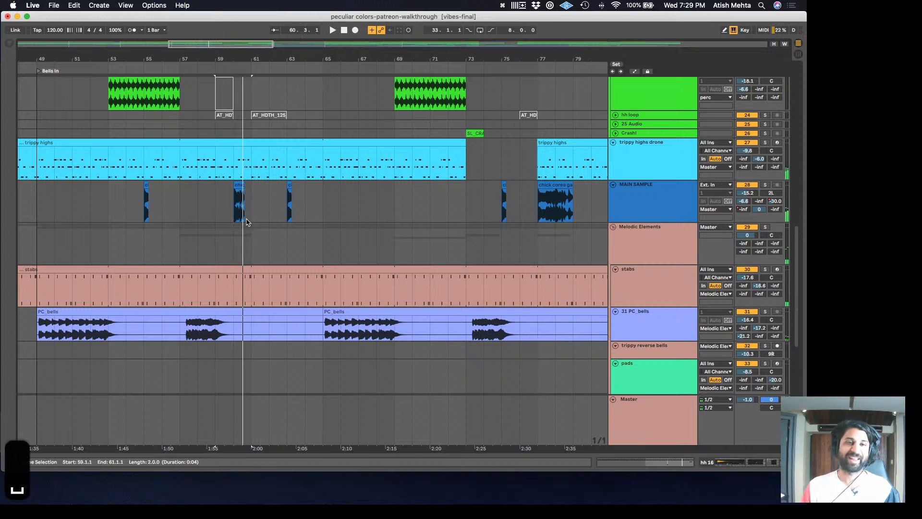
{"action": "left_click", "coordinate": [240, 185]}
{"action": "left_click", "coordinate": [241, 192]}
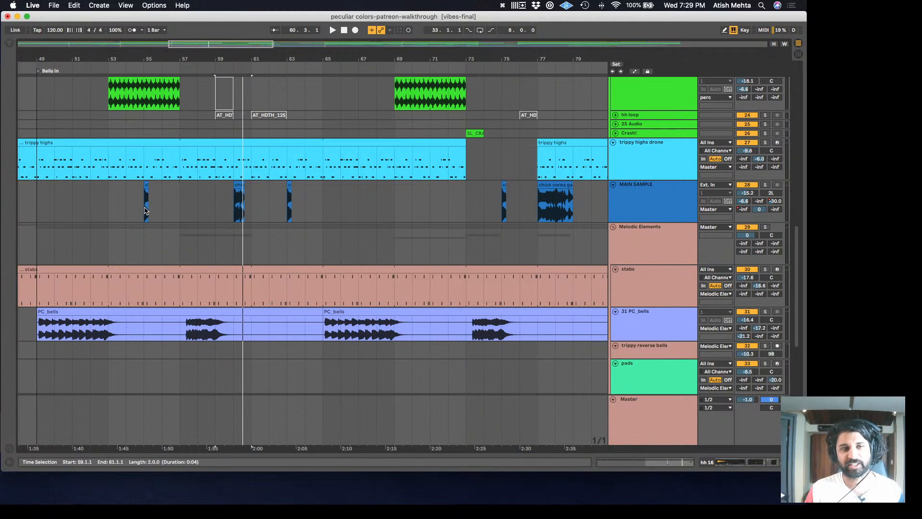
Solo the MAIN SAMPLE track, play its short clip at bar 55, and select the longer clip at bar 60
{"action": "scroll", "coordinate": [146, 211], "scroll_direction": "up", "scroll_amount": 5}
{"action": "left_click", "coordinate": [148, 186]}
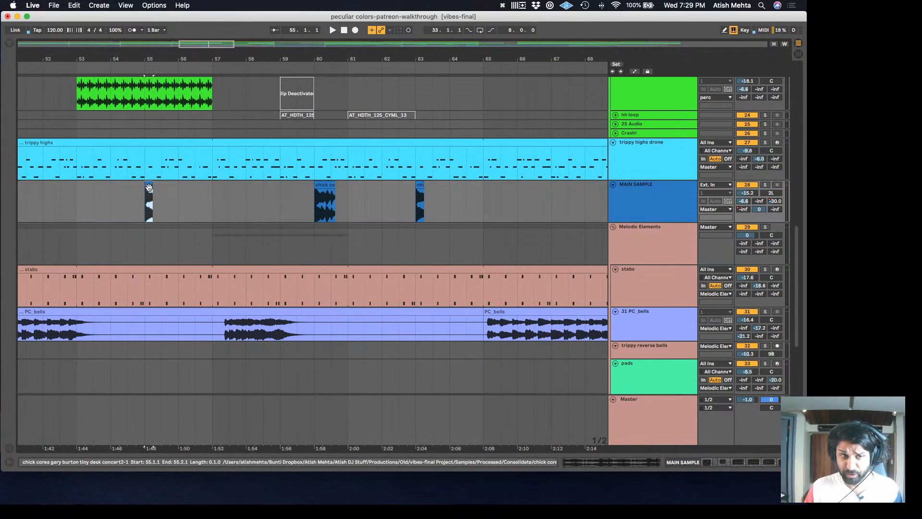
{"action": "left_click", "coordinate": [765, 185]}
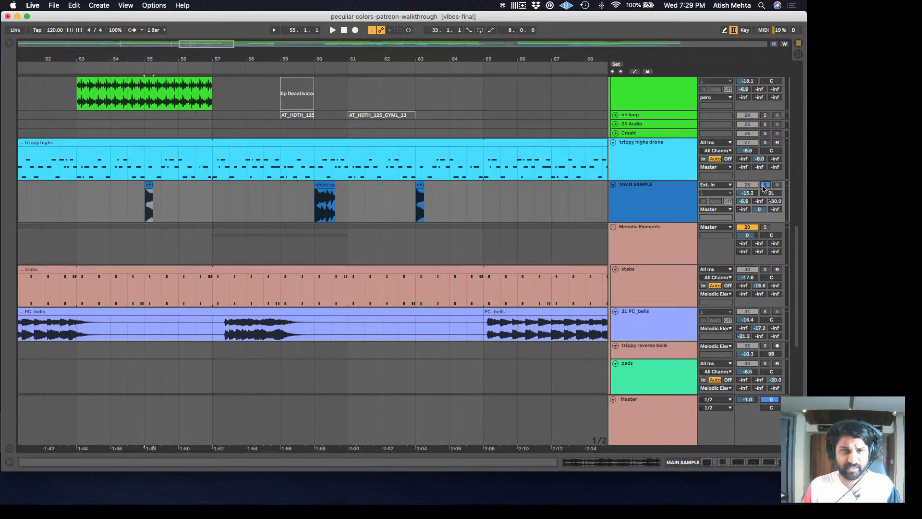
{"action": "key", "text": "space"}
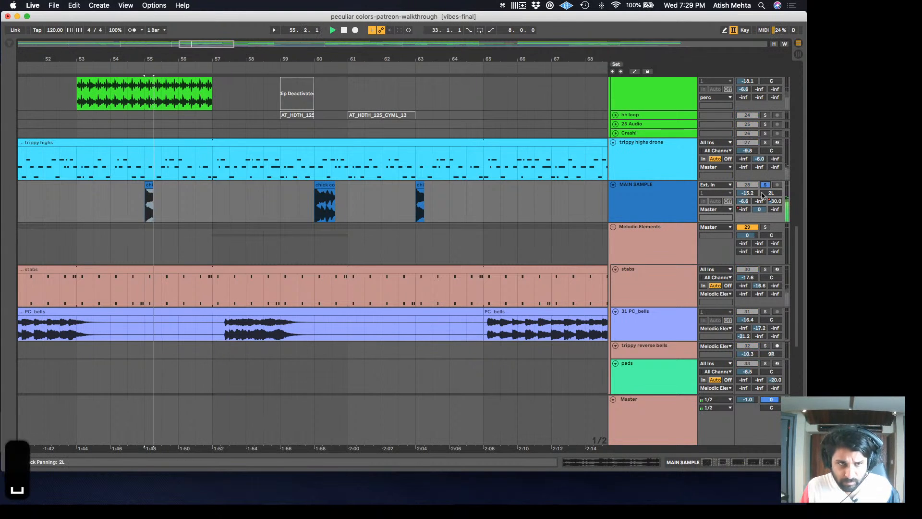
{"action": "left_click", "coordinate": [320, 187]}
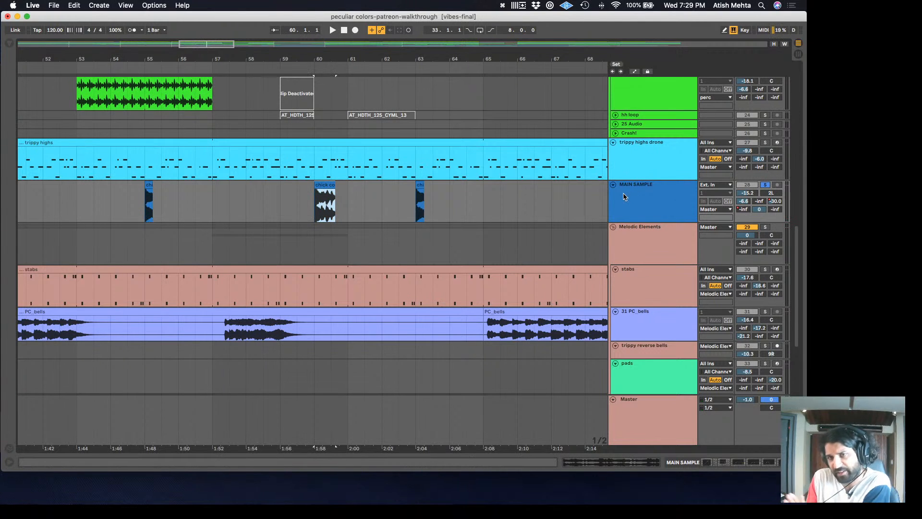
Play the soloed MAIN SAMPLE clips at bars 60 and 55, then replay the bar 60 clip and stop
{"action": "key", "text": "space"}
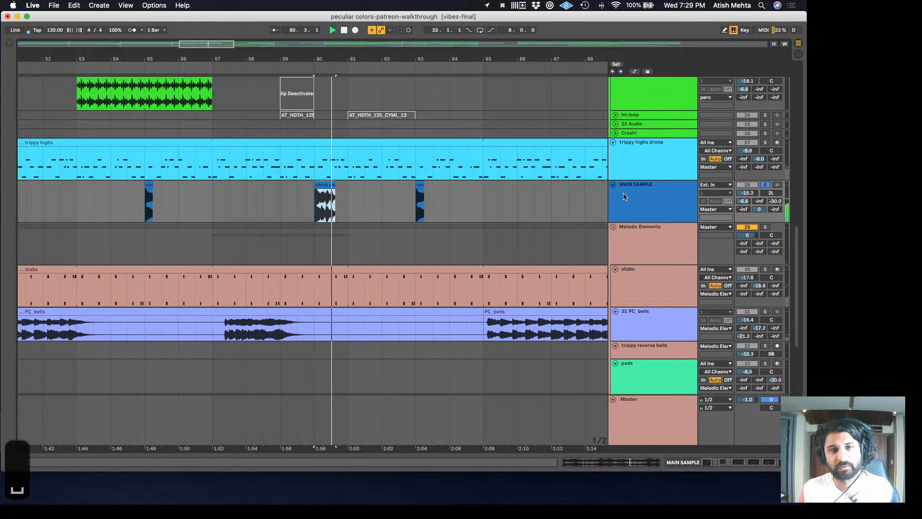
{"action": "key", "text": "minus"}
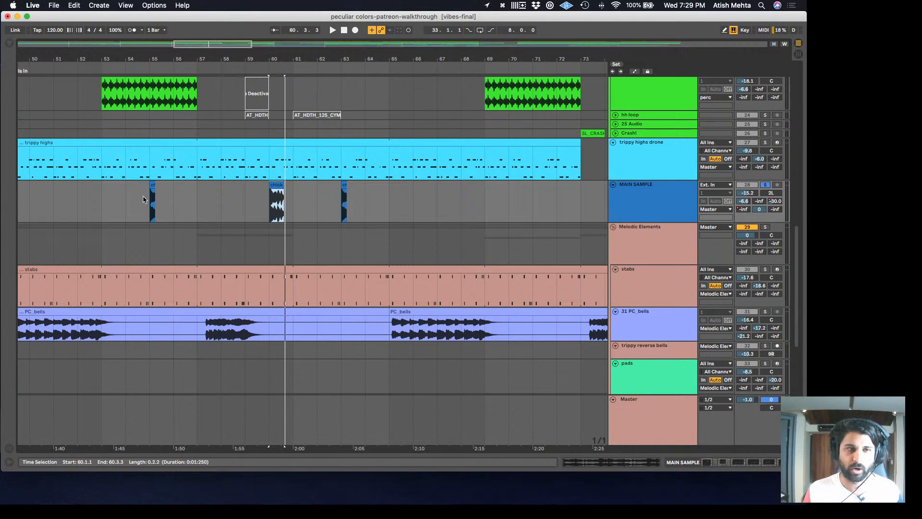
{"action": "left_click", "coordinate": [150, 198]}
{"action": "key", "text": "space"}
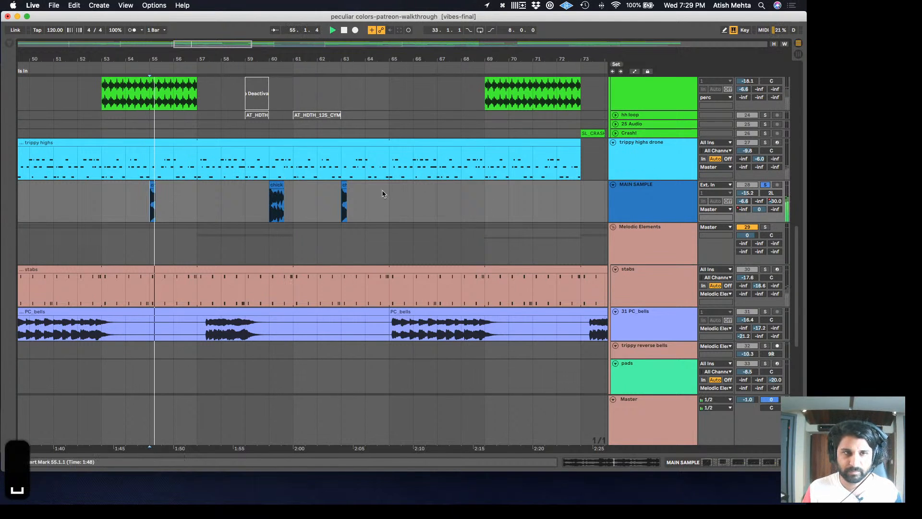
{"action": "left_click", "coordinate": [273, 188]}
{"action": "key", "text": "space"}
{"action": "key", "text": "space"}
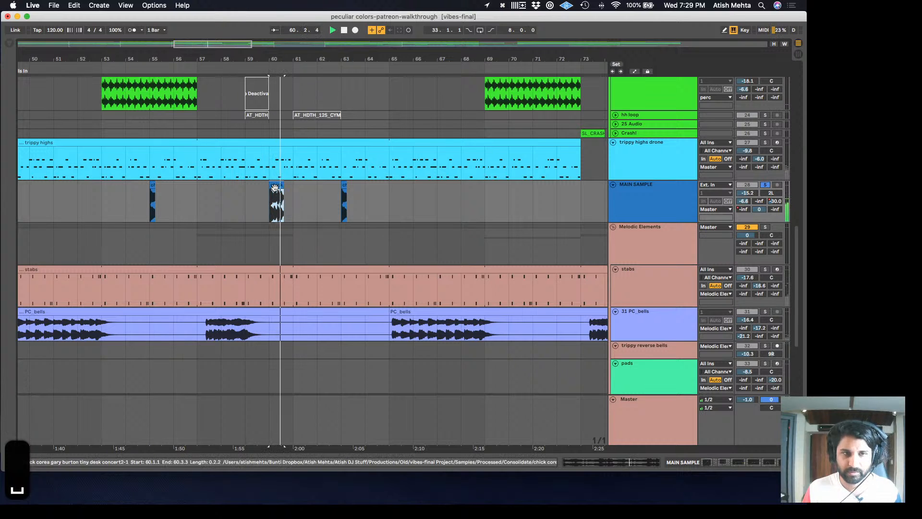
{"action": "key", "text": "space"}
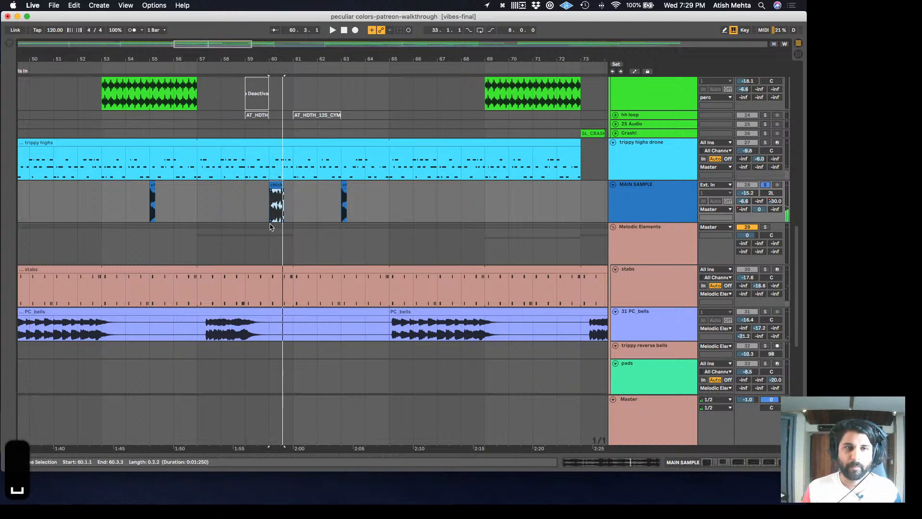
Solo the PC_bells track together with MAIN SAMPLE and play from bar 58
{"action": "left_click", "coordinate": [221, 336]}
{"action": "left_click", "coordinate": [766, 312]}
{"action": "key", "text": "space"}
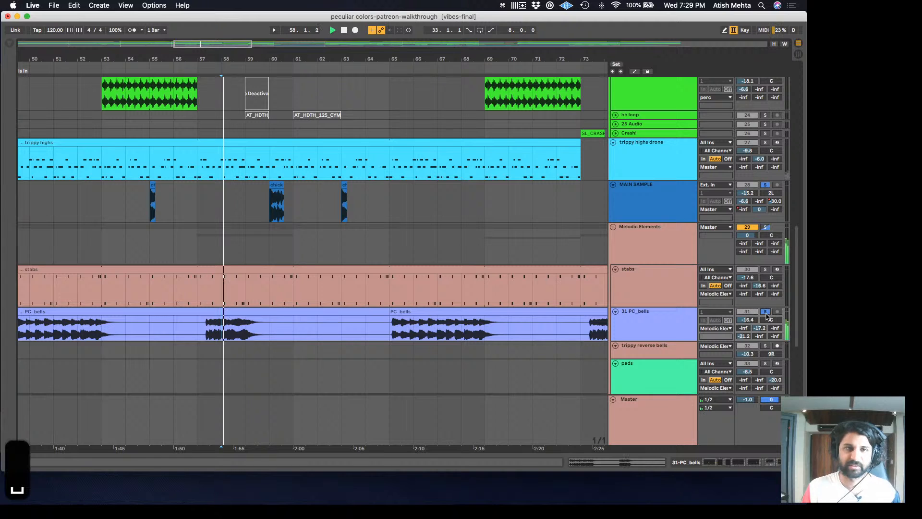
Unsolo MAIN SAMPLE and PC_bells, and listen to the full mix through bar 63 while examining the percussion, drone and melodic tracks
{"action": "left_click", "coordinate": [766, 186]}
{"action": "scroll", "coordinate": [319, 258], "scroll_direction": "up", "scroll_amount": 5}
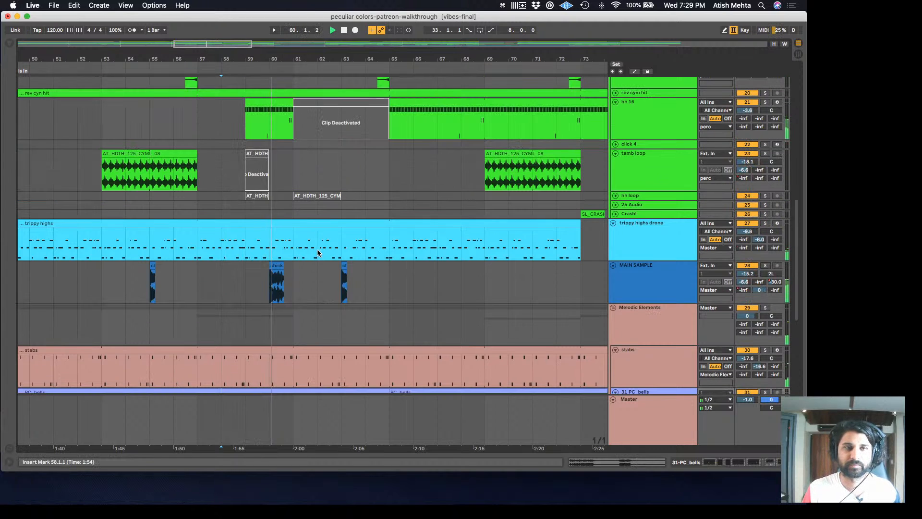
{"action": "scroll", "coordinate": [319, 258], "scroll_direction": "down", "scroll_amount": 15}
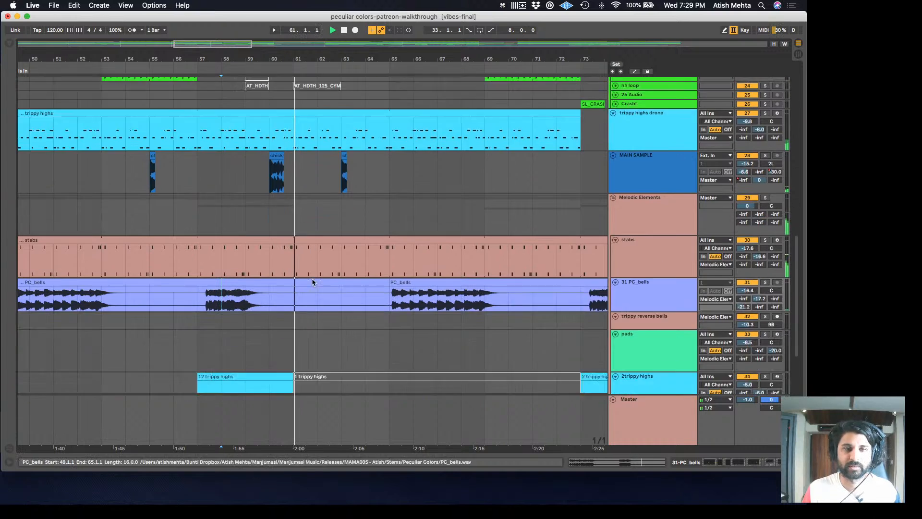
{"action": "scroll", "coordinate": [324, 274], "scroll_direction": "up", "scroll_amount": 20}
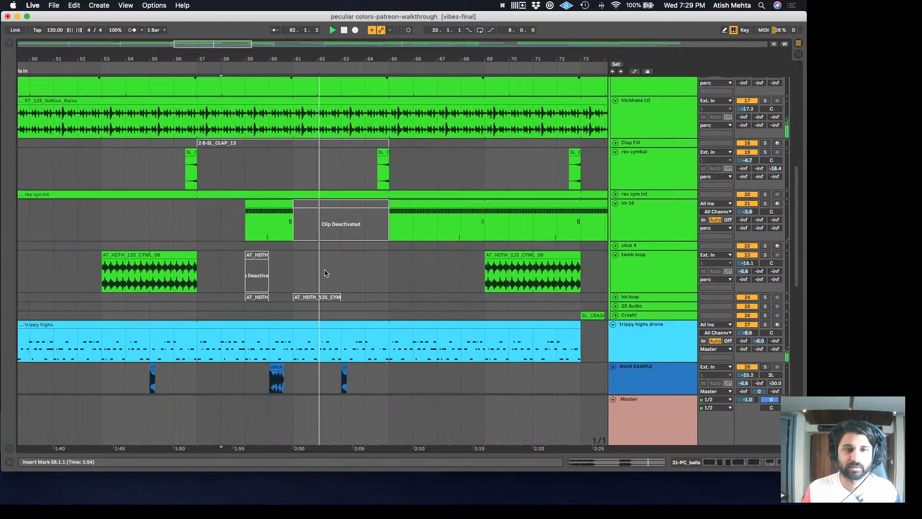
{"action": "scroll", "coordinate": [324, 270], "scroll_direction": "down", "scroll_amount": 15}
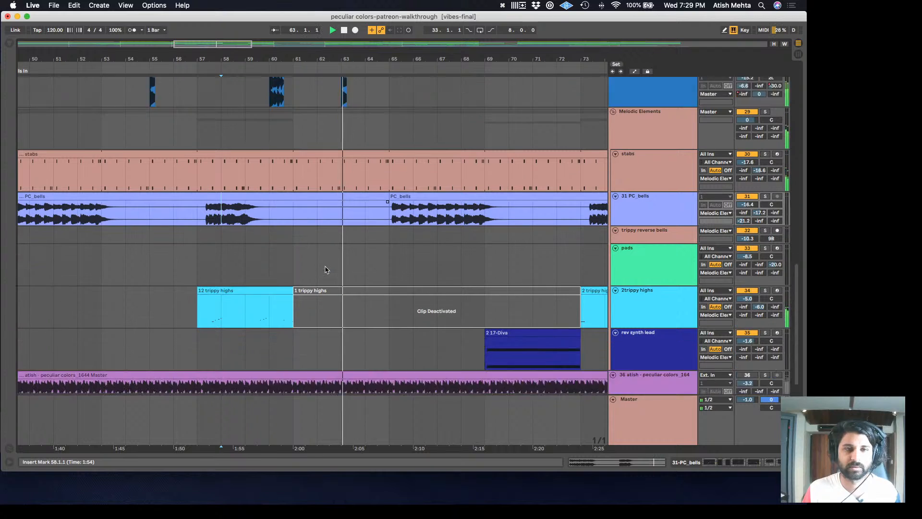
Examine the melodic tracks around the Bells In section while the arrangement plays, and stop playback around bar 70
{"action": "scroll", "coordinate": [328, 263], "scroll_direction": "up", "scroll_amount": 3}
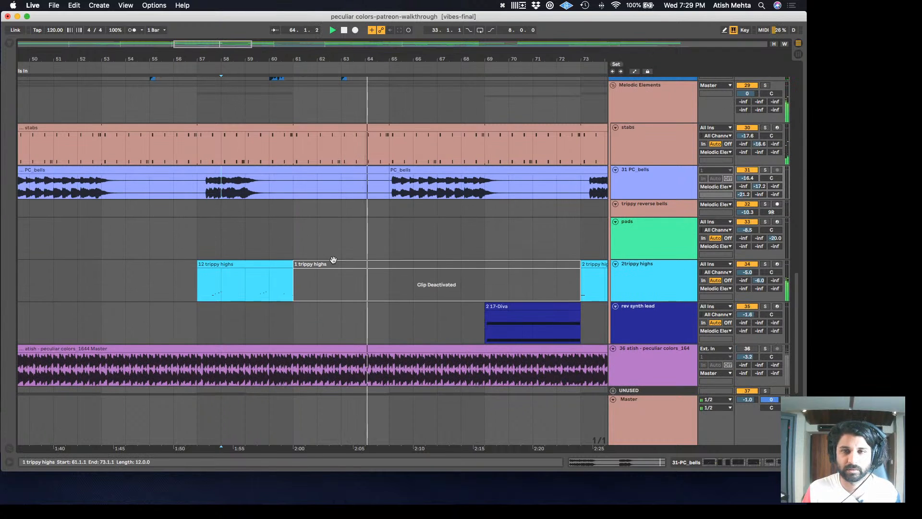
{"action": "scroll", "coordinate": [336, 263], "scroll_direction": "down", "scroll_amount": 2}
{"action": "scroll", "coordinate": [339, 263], "scroll_direction": "down", "scroll_amount": 4}
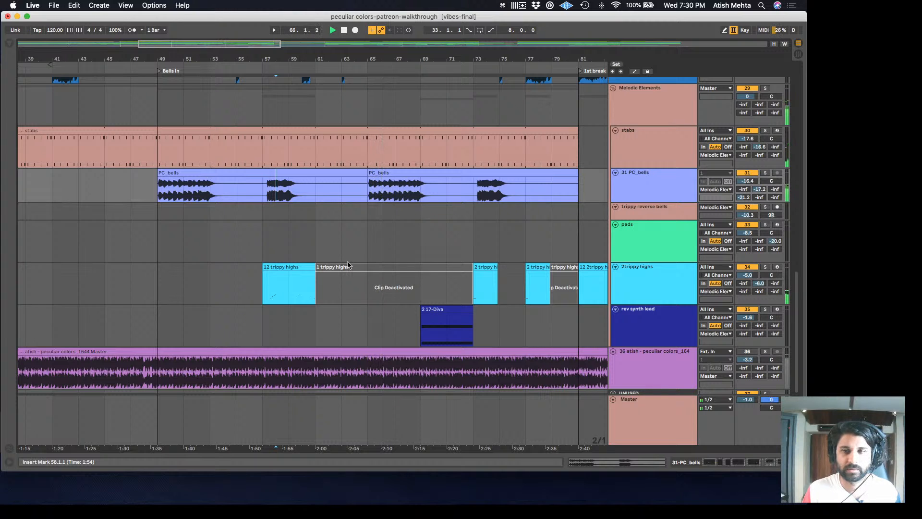
{"action": "scroll", "coordinate": [360, 263], "scroll_direction": "down", "scroll_amount": 2}
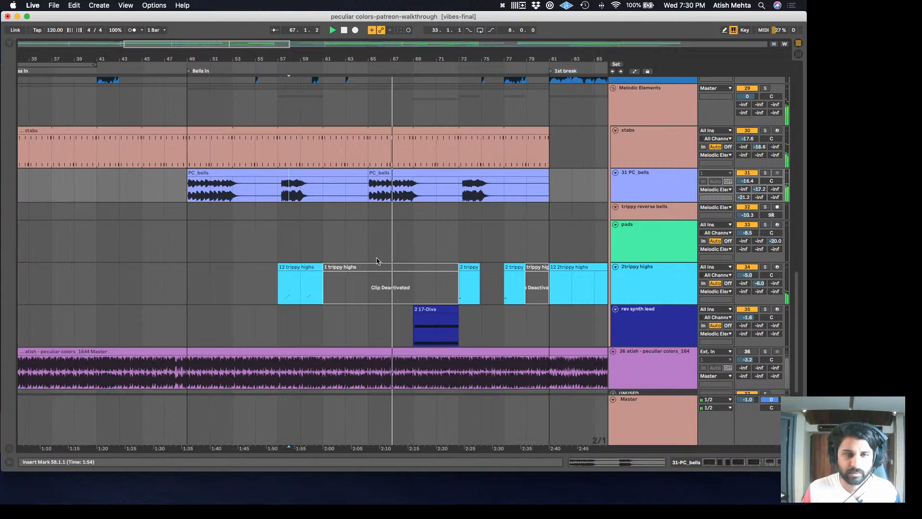
{"action": "scroll", "coordinate": [419, 262], "scroll_direction": "down", "scroll_amount": 1}
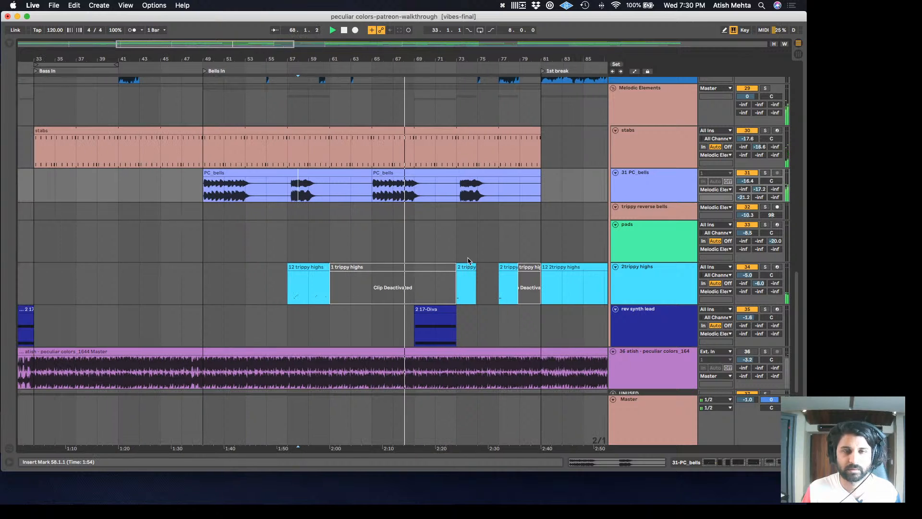
{"action": "scroll", "coordinate": [428, 260], "scroll_direction": "right", "scroll_amount": 3}
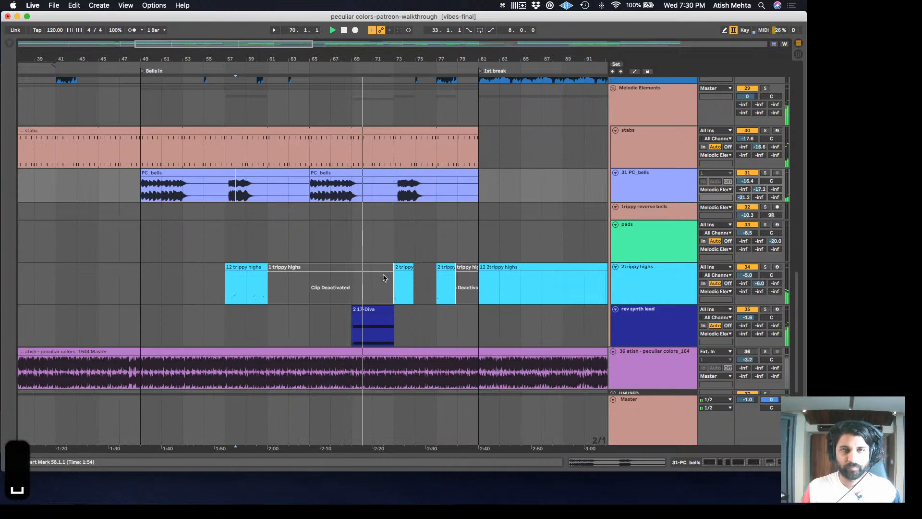
{"action": "scroll", "coordinate": [384, 278], "scroll_direction": "up", "scroll_amount": 5}
{"action": "scroll", "coordinate": [383, 290], "scroll_direction": "down", "scroll_amount": 2}
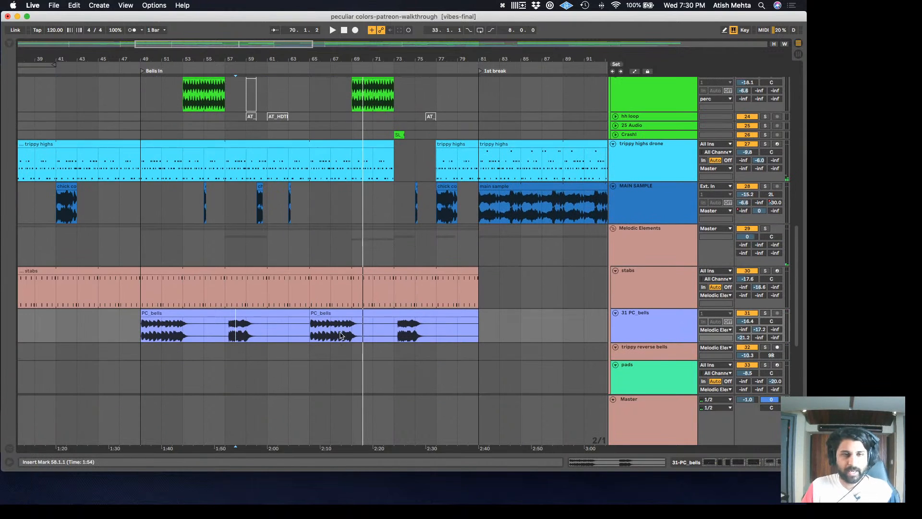
{"action": "scroll", "coordinate": [360, 264], "scroll_direction": "up", "scroll_amount": 2}
{"action": "scroll", "coordinate": [332, 237], "scroll_direction": "down", "scroll_amount": 5}
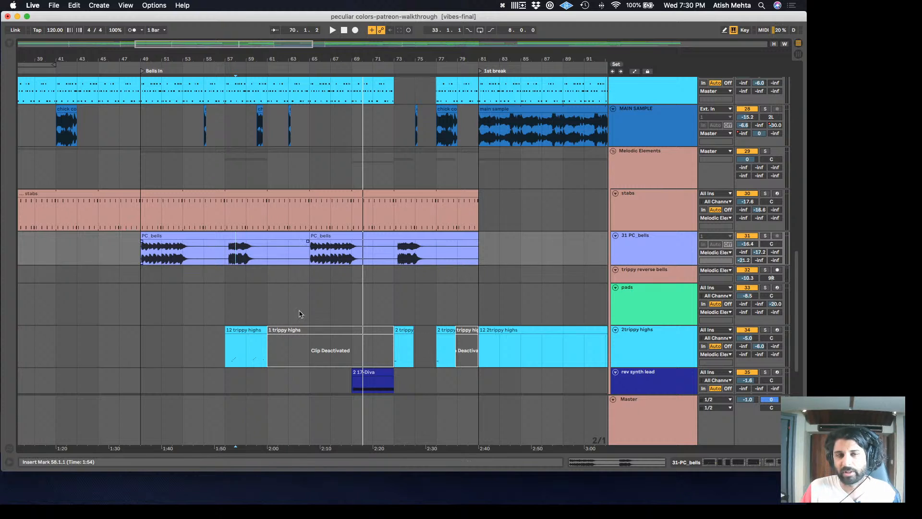
Audition the 2 17-Diva clip at bar 69 with the rev synth lead track soloed, and view the track's device chain
{"action": "scroll", "coordinate": [377, 326], "scroll_direction": "down", "scroll_amount": 3}
{"action": "left_click", "coordinate": [379, 306]}
{"action": "key", "text": "shift+Tab"}
{"action": "key", "text": "shift+Tab"}
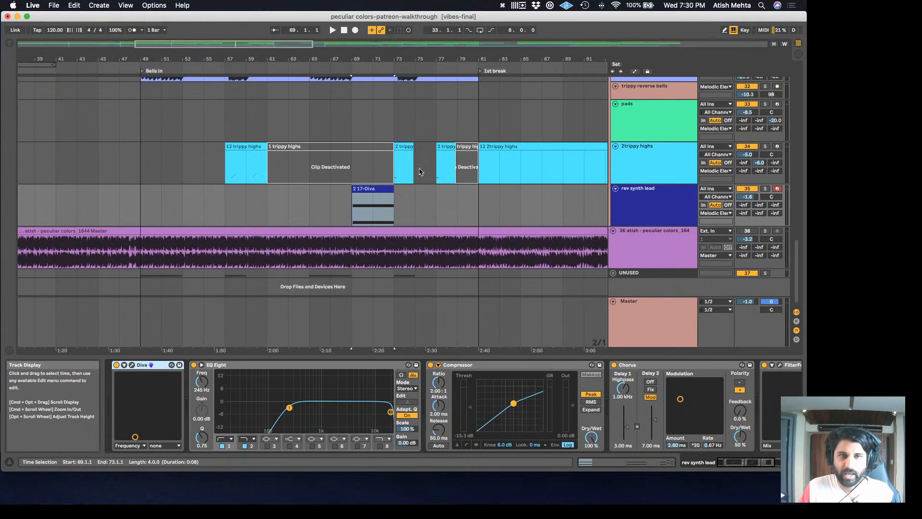
{"action": "left_click", "coordinate": [764, 189]}
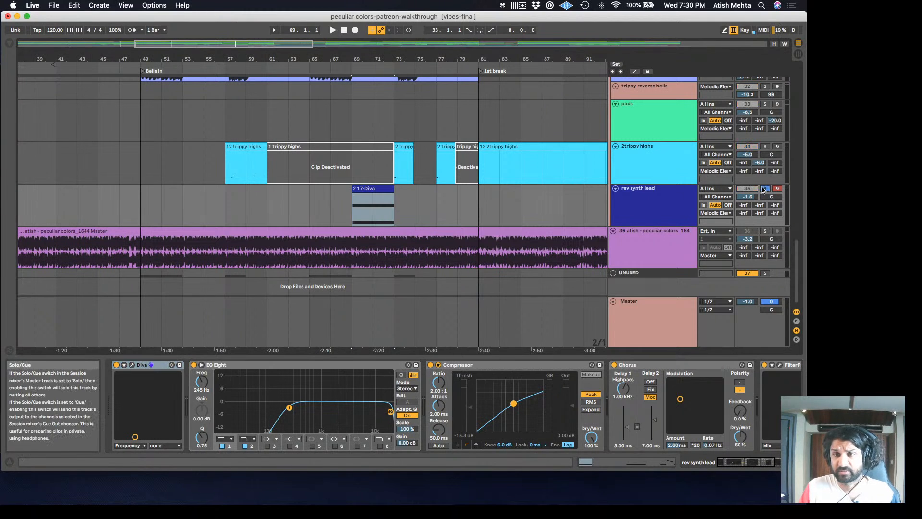
{"action": "key", "text": "space"}
{"action": "scroll", "coordinate": [599, 431], "scroll_direction": "right", "scroll_amount": 5}
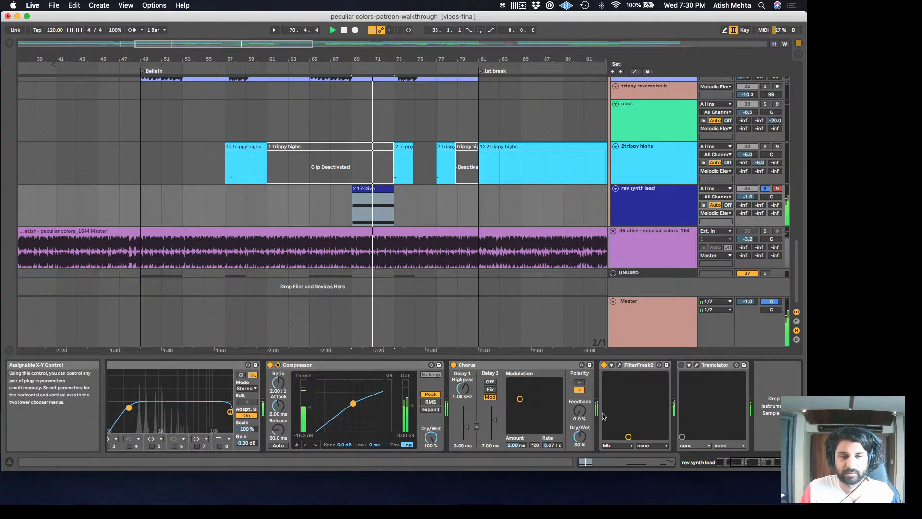
{"action": "left_click", "coordinate": [370, 211]}
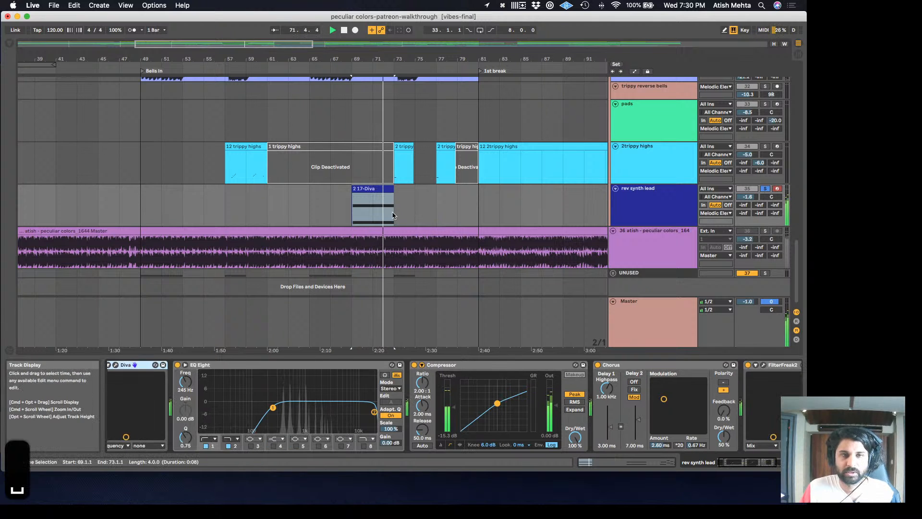
Play the full mix from bar 67 without any solo, following the rev synth lead and 2trippy highs clips
{"action": "scroll", "coordinate": [339, 211], "scroll_direction": "up", "scroll_amount": 2}
{"action": "left_click", "coordinate": [331, 129]}
{"action": "key", "text": "space"}
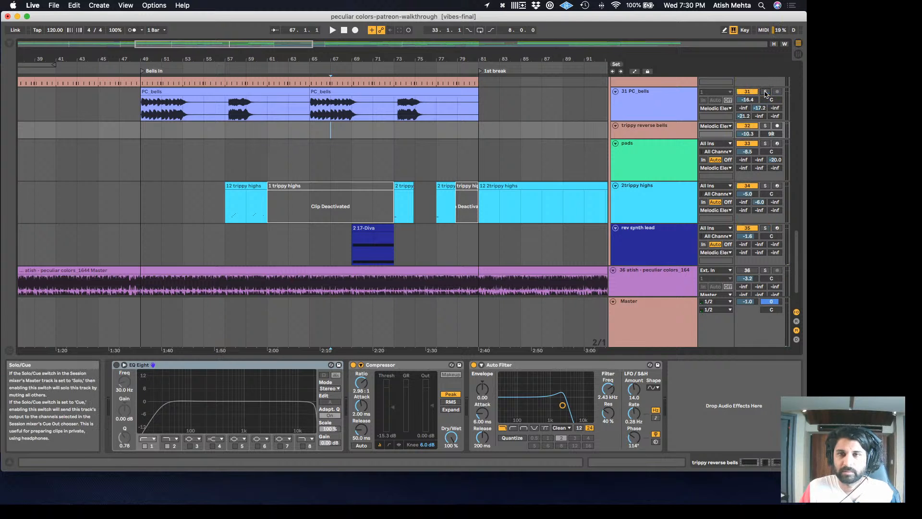
{"action": "key", "text": "space"}
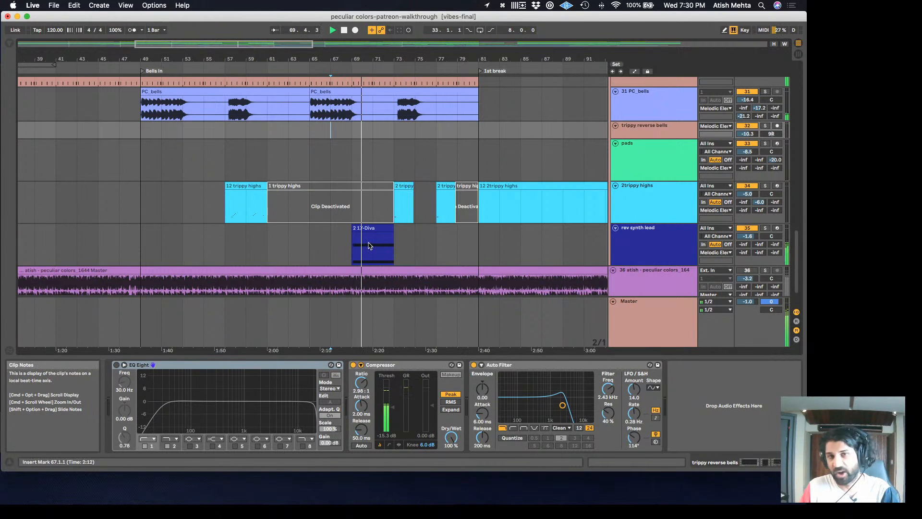
{"action": "scroll", "coordinate": [384, 240], "scroll_direction": "down", "scroll_amount": 4}
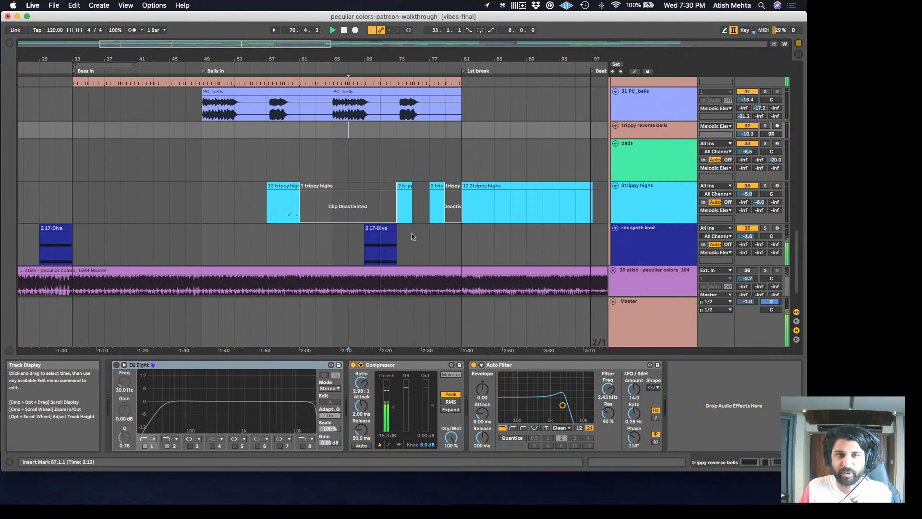
{"action": "scroll", "coordinate": [416, 235], "scroll_direction": "down", "scroll_amount": 3}
{"action": "scroll", "coordinate": [432, 216], "scroll_direction": "up", "scroll_amount": 5}
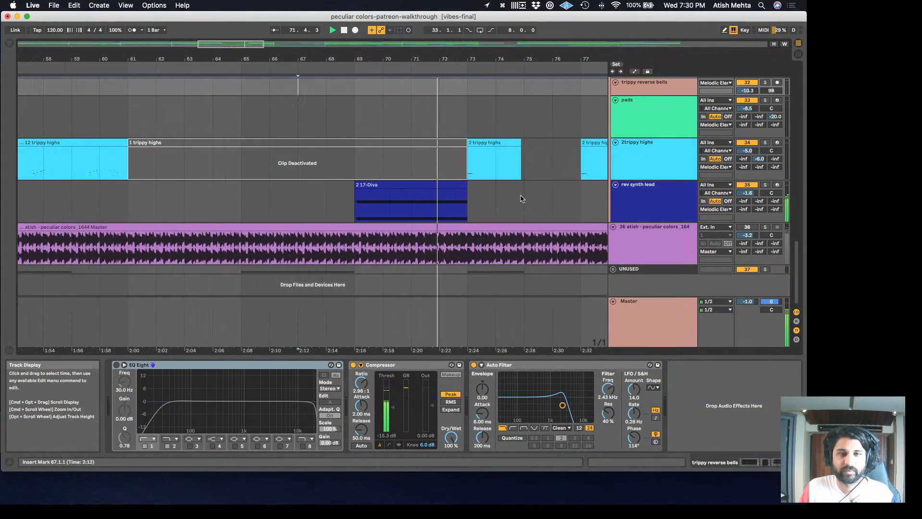
{"action": "scroll", "coordinate": [528, 194], "scroll_direction": "right", "scroll_amount": 3}
{"action": "scroll", "coordinate": [505, 207], "scroll_direction": "up", "scroll_amount": 1}
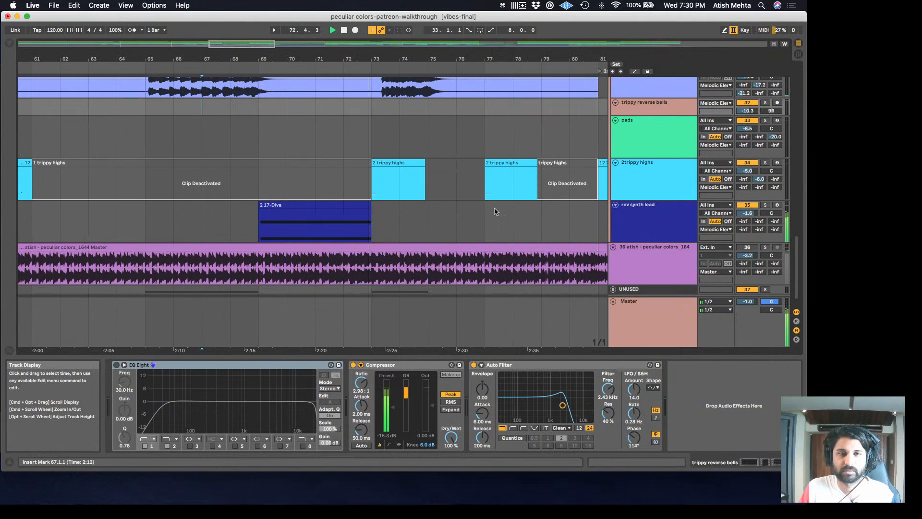
Follow playback across the trippy highs drone, MAIN SAMPLE, stabs and PC_bells tracks up to the 1st break, and stop it there
{"action": "scroll", "coordinate": [490, 216], "scroll_direction": "up", "scroll_amount": 3}
{"action": "scroll", "coordinate": [485, 218], "scroll_direction": "up", "scroll_amount": 3}
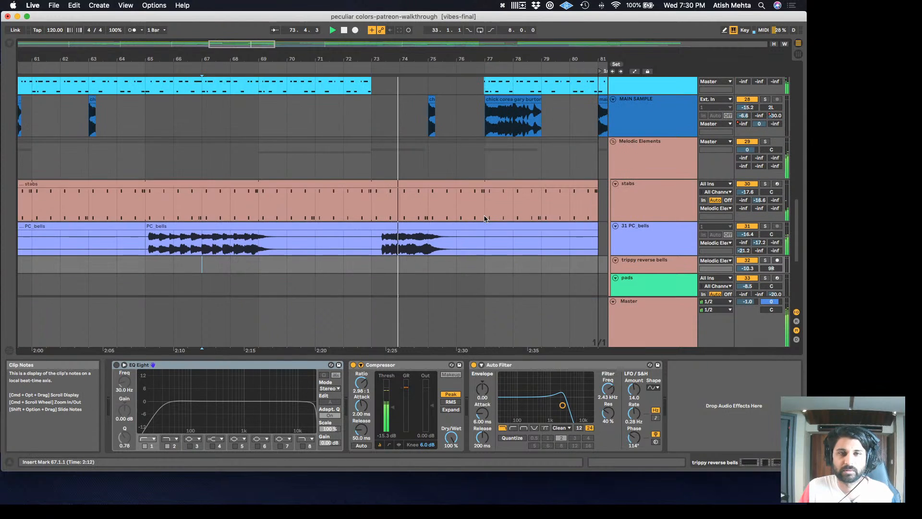
{"action": "scroll", "coordinate": [478, 222], "scroll_direction": "up", "scroll_amount": 2}
{"action": "scroll", "coordinate": [479, 222], "scroll_direction": "down", "scroll_amount": 3}
{"action": "scroll", "coordinate": [477, 218], "scroll_direction": "up", "scroll_amount": 3}
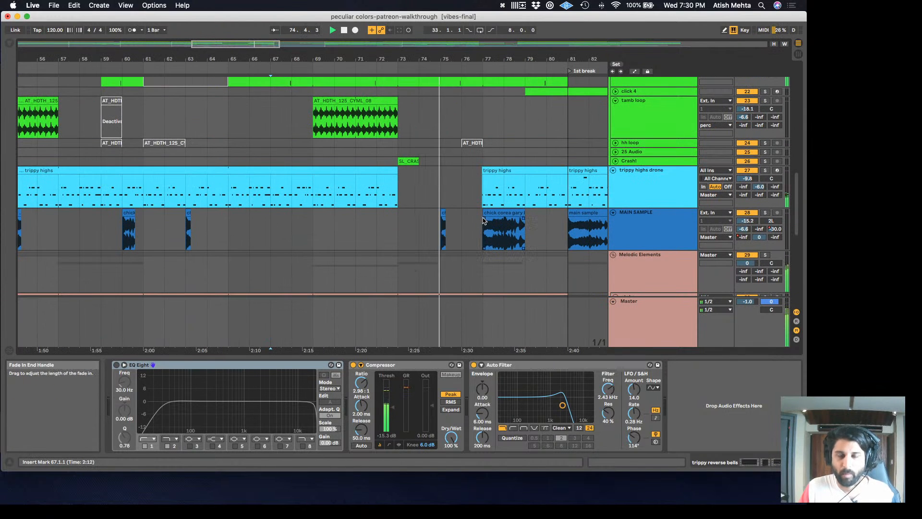
{"action": "scroll", "coordinate": [482, 223], "scroll_direction": "up", "scroll_amount": 2}
{"action": "scroll", "coordinate": [476, 255], "scroll_direction": "right", "scroll_amount": 2}
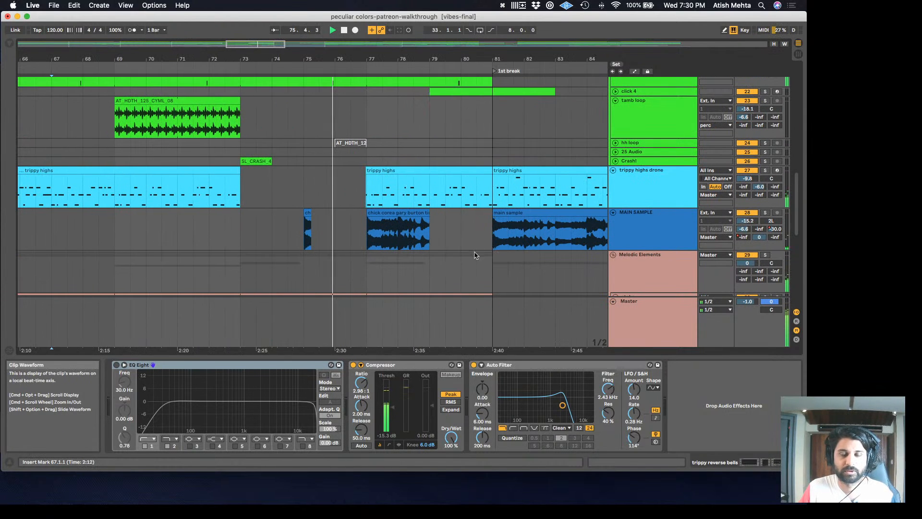
{"action": "scroll", "coordinate": [398, 257], "scroll_direction": "up", "scroll_amount": 1}
{"action": "scroll", "coordinate": [403, 253], "scroll_direction": "down", "scroll_amount": 3}
{"action": "scroll", "coordinate": [406, 250], "scroll_direction": "up", "scroll_amount": 3}
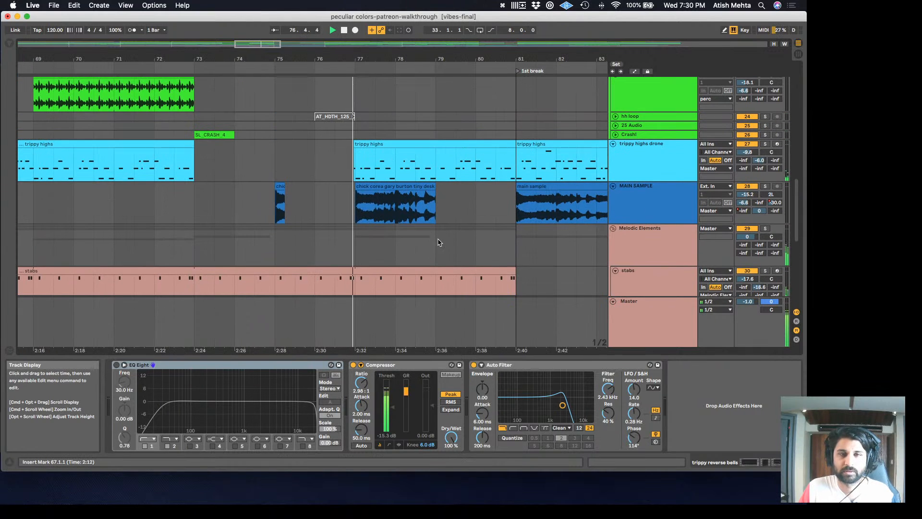
{"action": "scroll", "coordinate": [441, 244], "scroll_direction": "right", "scroll_amount": 3}
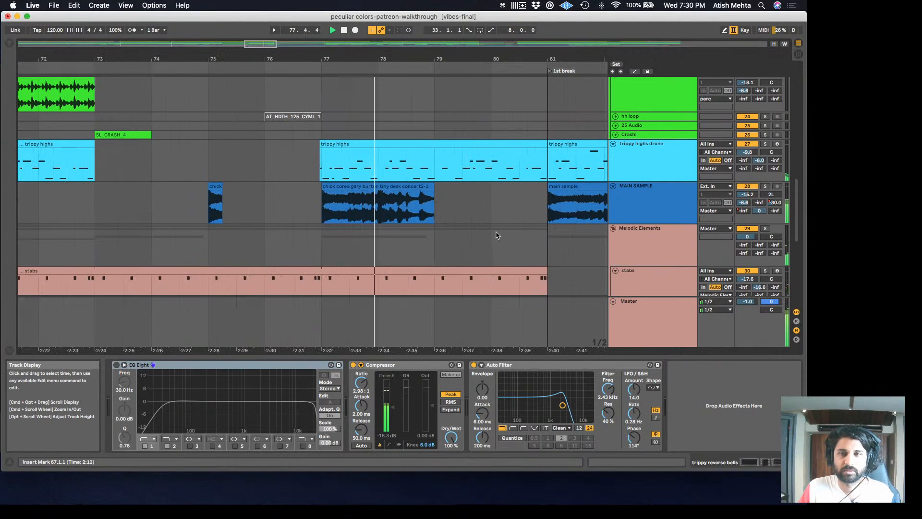
{"action": "scroll", "coordinate": [496, 235], "scroll_direction": "down", "scroll_amount": 2}
{"action": "scroll", "coordinate": [496, 238], "scroll_direction": "down", "scroll_amount": 3}
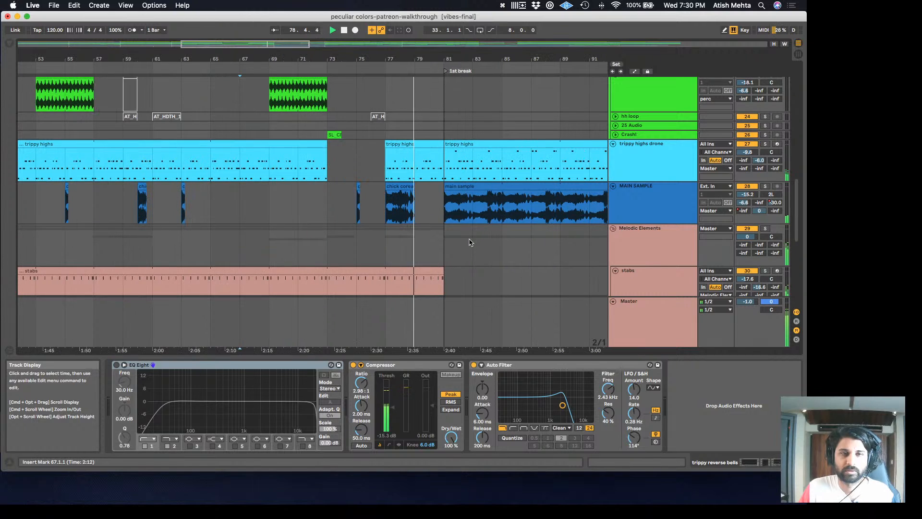
{"action": "scroll", "coordinate": [484, 245], "scroll_direction": "down", "scroll_amount": 2}
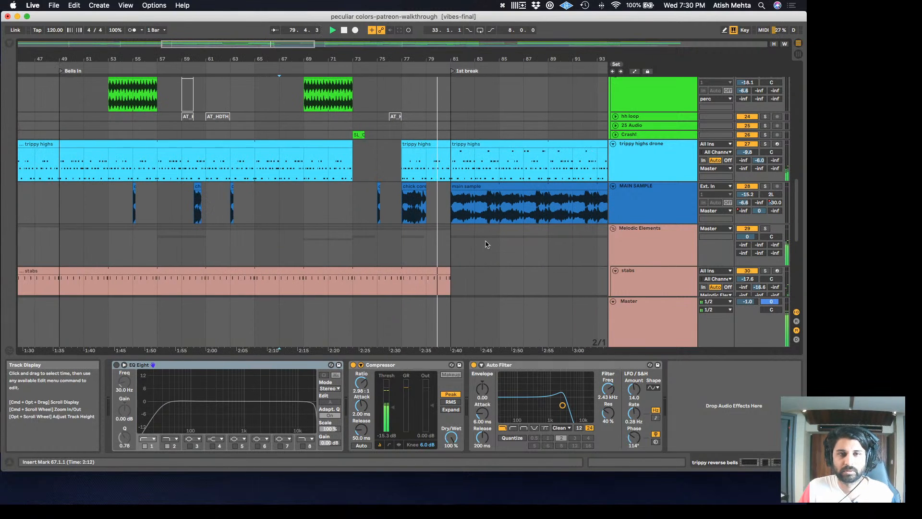
{"action": "scroll", "coordinate": [485, 247], "scroll_direction": "down", "scroll_amount": 6}
{"action": "key", "text": "space"}
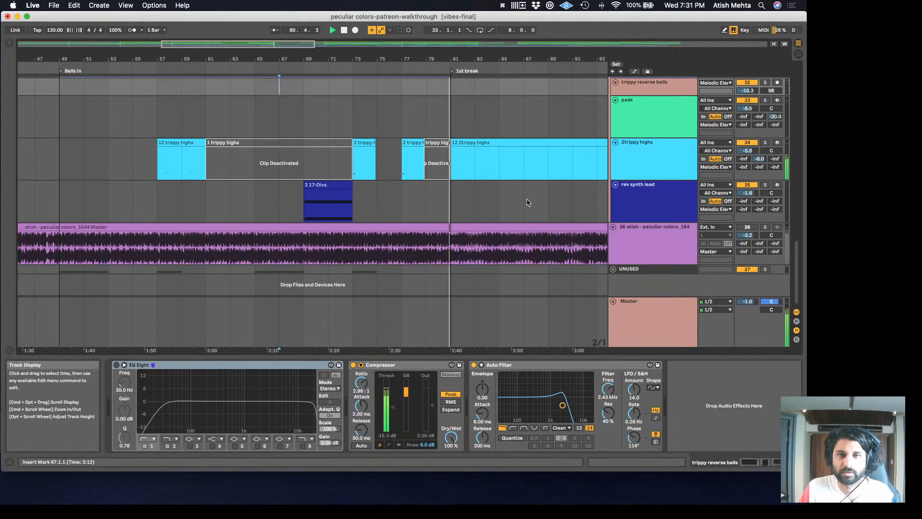
Solo the 2trippy highs track and audition it from bar 77, watching the filter movement in its EQ Eight
{"action": "left_click", "coordinate": [405, 157]}
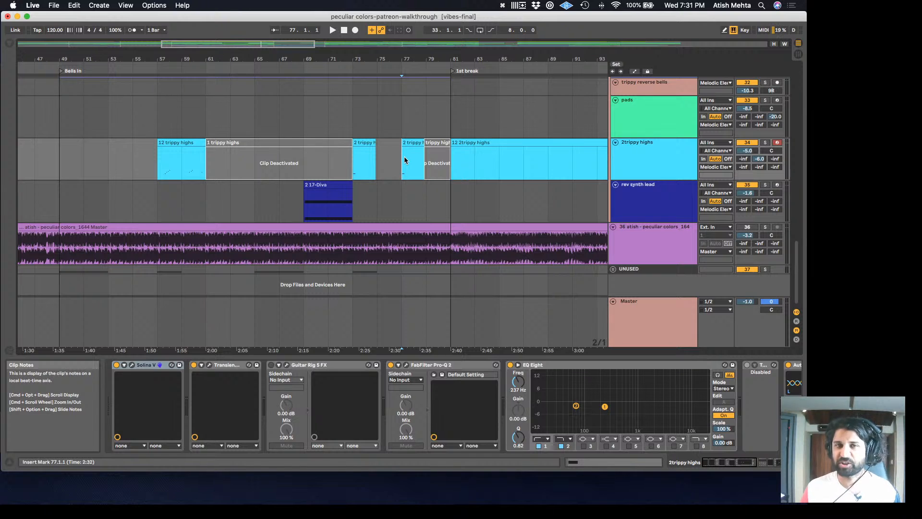
{"action": "left_click", "coordinate": [766, 144]}
{"action": "key", "text": "space"}
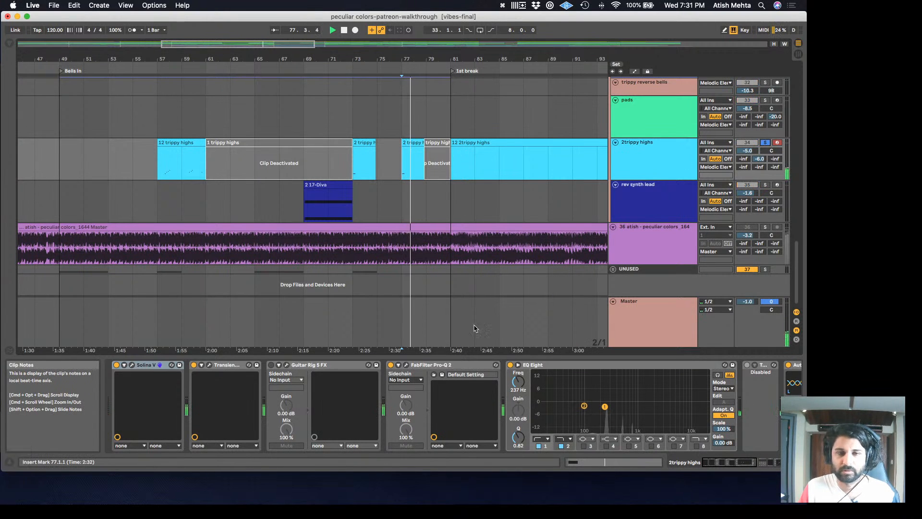
{"action": "scroll", "coordinate": [485, 399], "scroll_direction": "right", "scroll_amount": 3}
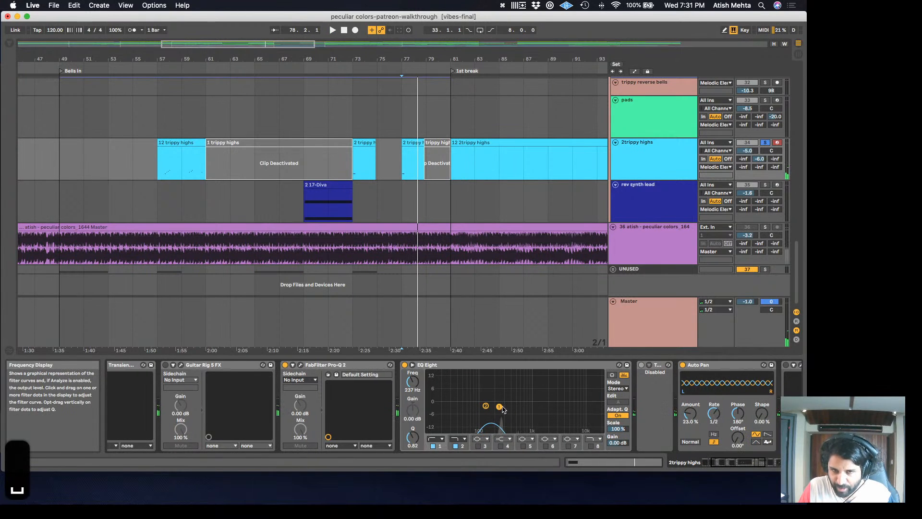
{"action": "key", "text": "space"}
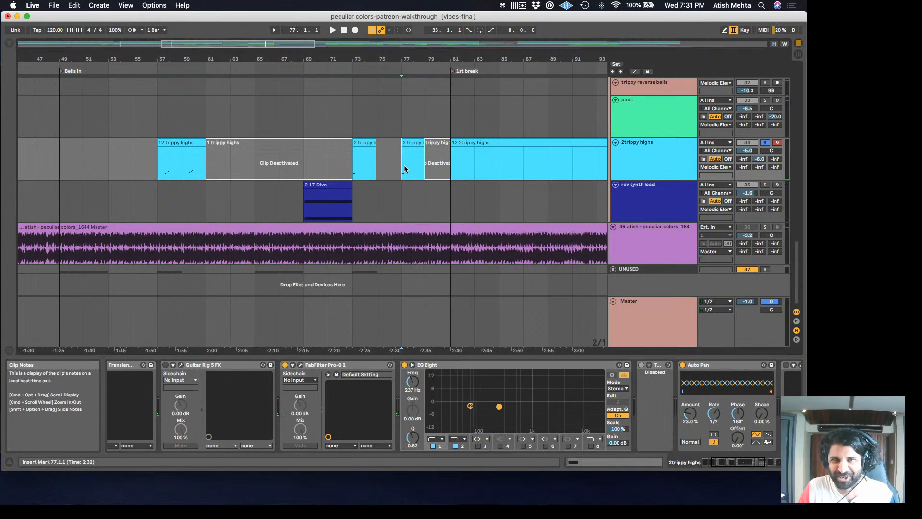
{"action": "key", "text": "space"}
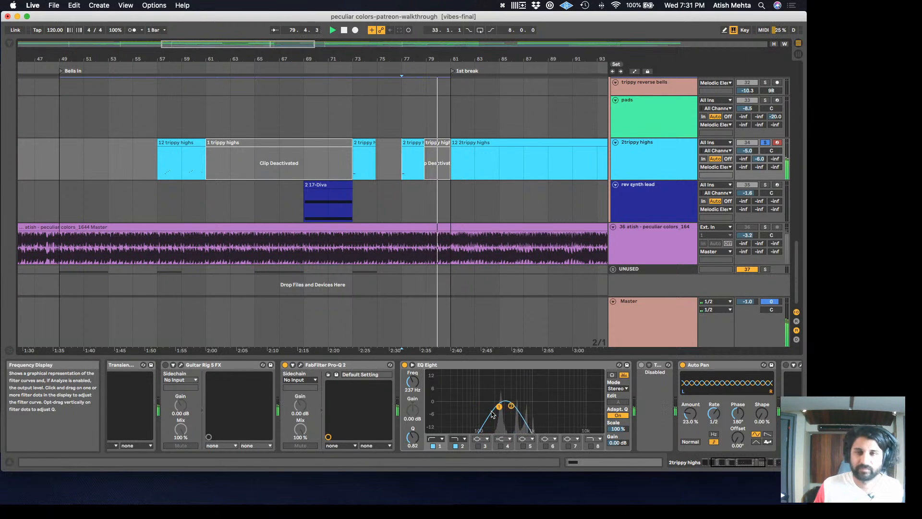
{"action": "left_click_drag", "start_coordinate": [511, 406], "coordinate": [507, 406]}
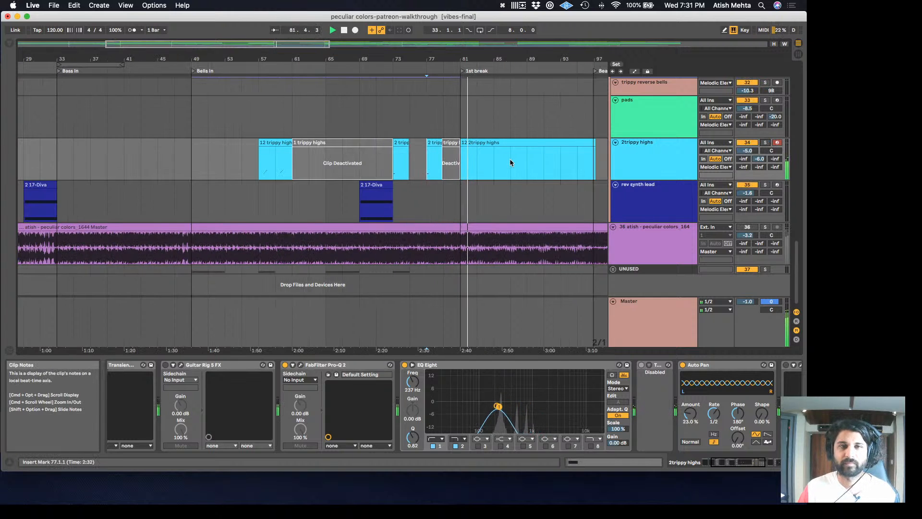
Stop playback and examine how the tracks from trippy highs drone to rev synth lead are arranged around the 1st break
{"action": "scroll", "coordinate": [509, 159], "scroll_direction": "up", "scroll_amount": 3}
{"action": "key", "text": "space"}
{"action": "scroll", "coordinate": [496, 177], "scroll_direction": "up", "scroll_amount": 5}
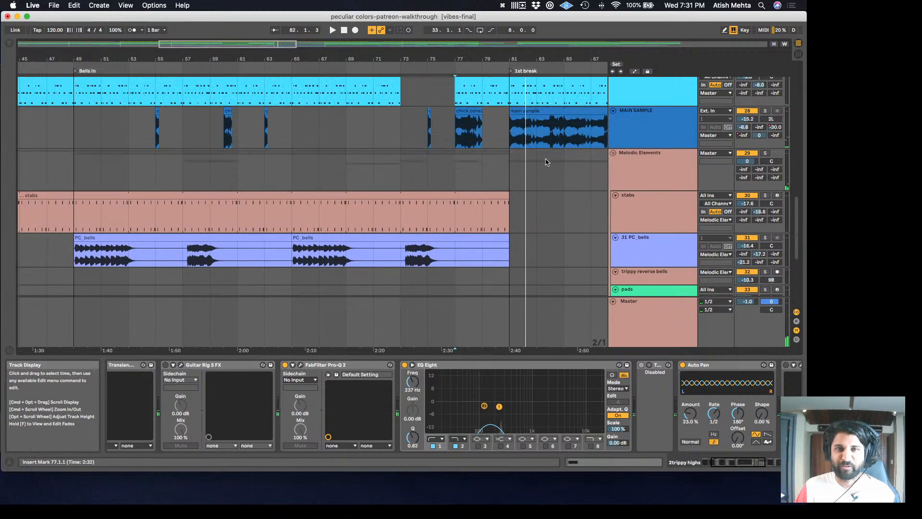
{"action": "scroll", "coordinate": [460, 207], "scroll_direction": "right", "scroll_amount": 4}
{"action": "scroll", "coordinate": [459, 211], "scroll_direction": "down", "scroll_amount": 3}
{"action": "scroll", "coordinate": [459, 212], "scroll_direction": "up", "scroll_amount": 3}
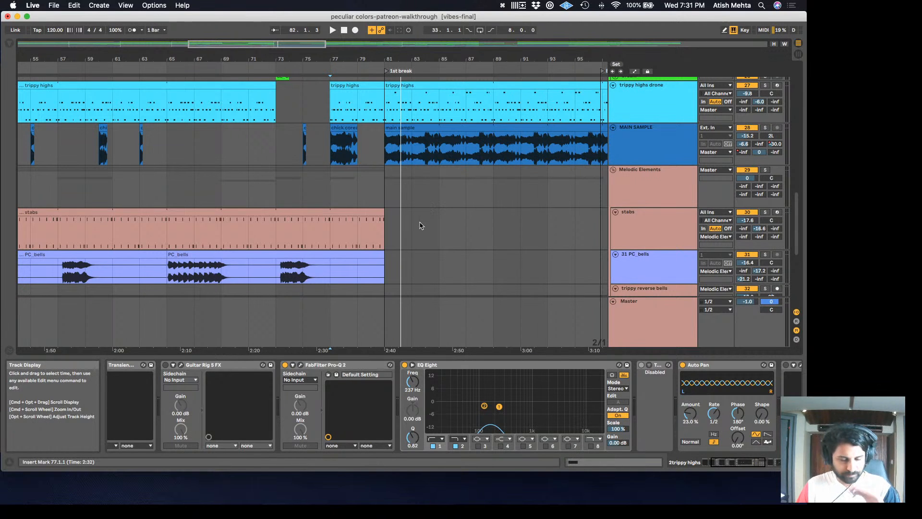
{"action": "scroll", "coordinate": [419, 220], "scroll_direction": "down", "scroll_amount": 4}
{"action": "scroll", "coordinate": [419, 220], "scroll_direction": "down", "scroll_amount": 2}
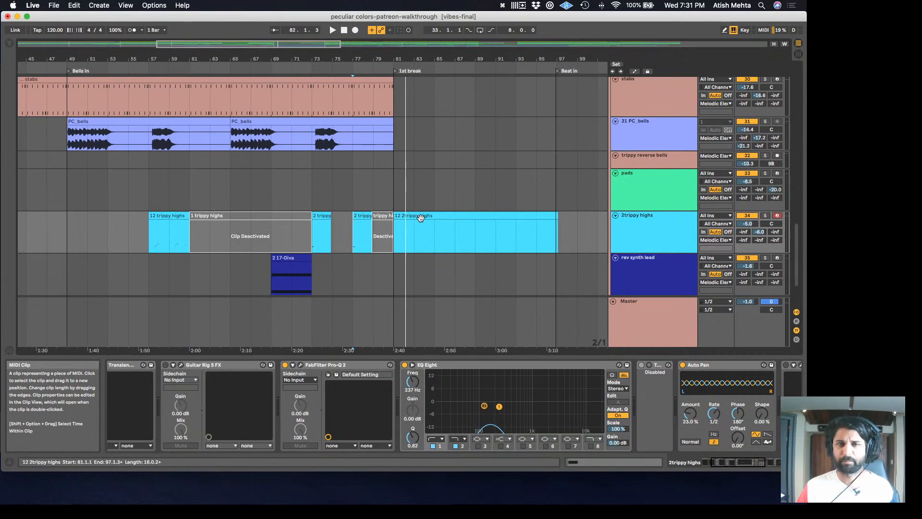
{"action": "scroll", "coordinate": [413, 207], "scroll_direction": "up", "scroll_amount": 3}
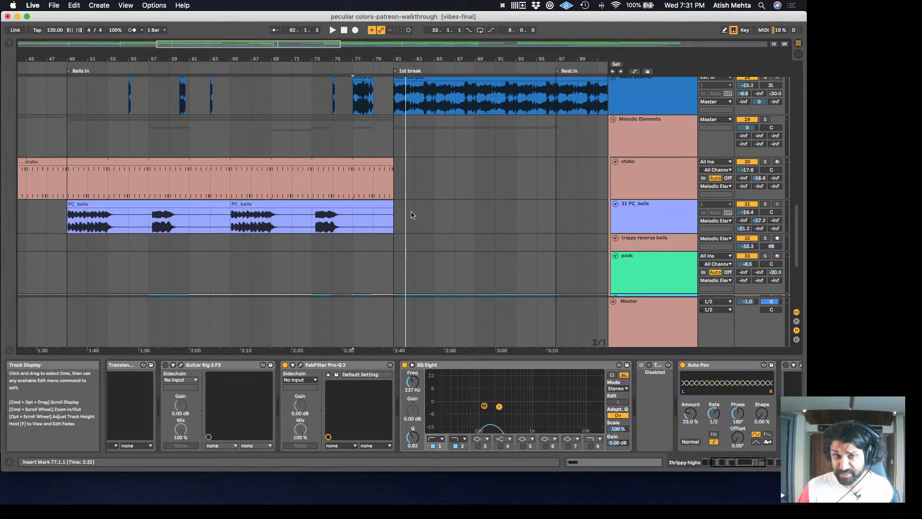
{"action": "scroll", "coordinate": [411, 214], "scroll_direction": "up", "scroll_amount": 3}
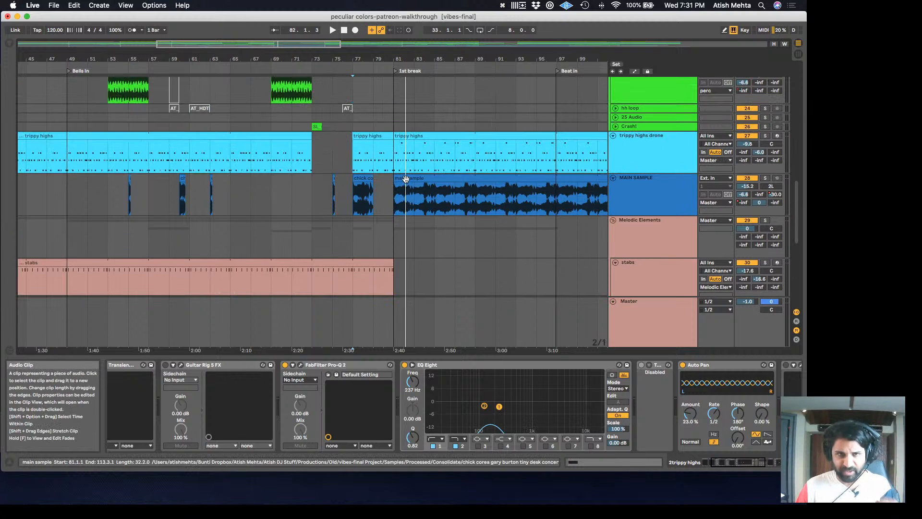
Play the mix from bar 81 at the 1st break, watching the filter movement in the MAIN SAMPLE track's EQ Eight, and stop
{"action": "left_click", "coordinate": [397, 199]}
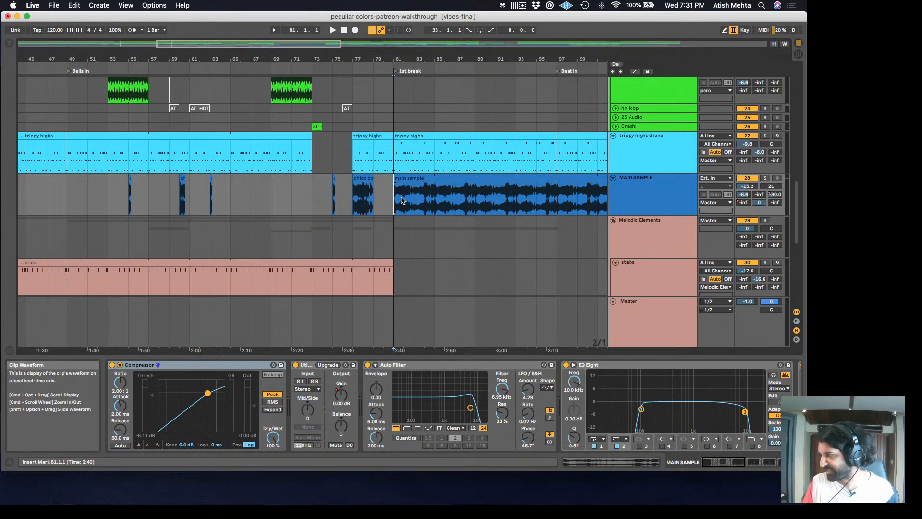
{"action": "key", "text": "space"}
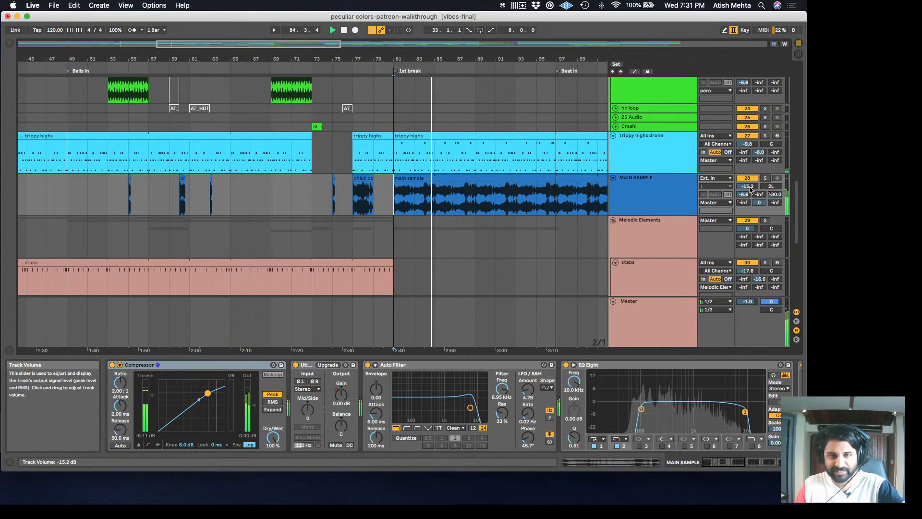
{"action": "key", "text": "minus"}
{"action": "scroll", "coordinate": [556, 394], "scroll_direction": "down", "scroll_amount": 15}
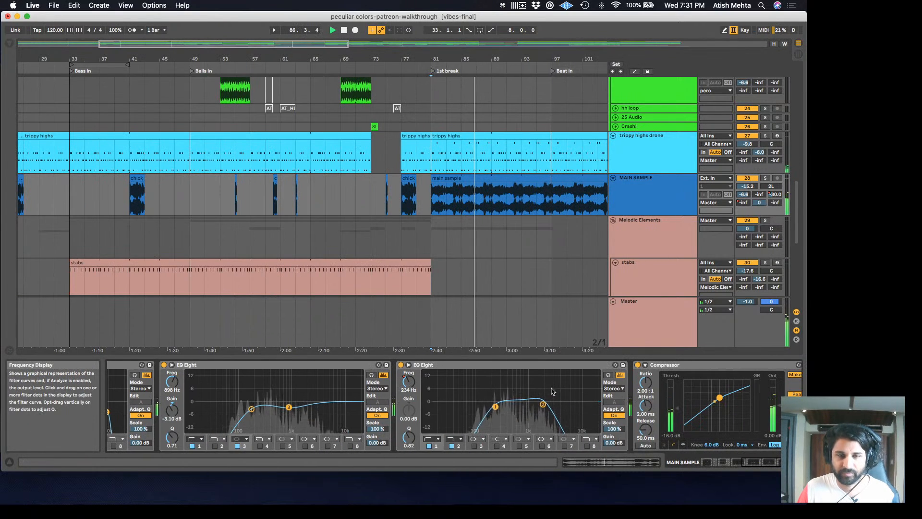
{"action": "key", "text": "space"}
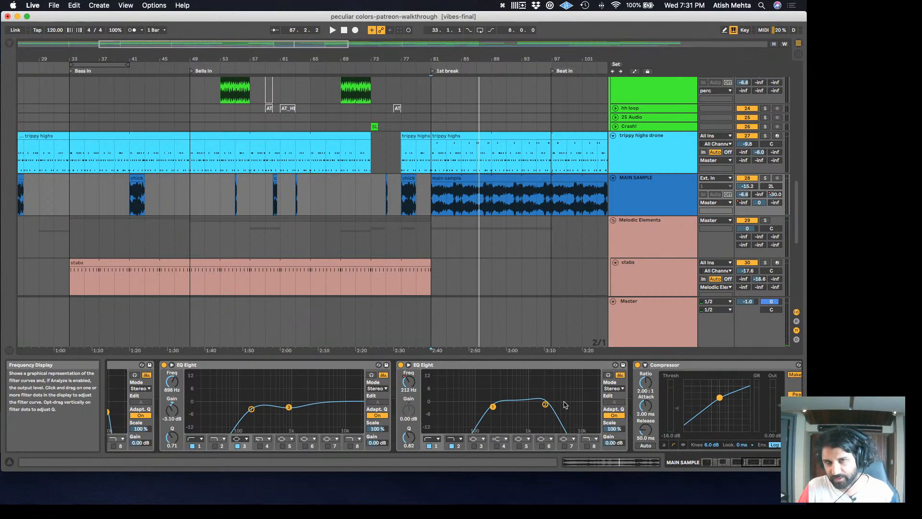
Resume playback from bar 87 and look through the kick, hat and perc tracks to see what plays during the 1st break
{"action": "key", "text": "space"}
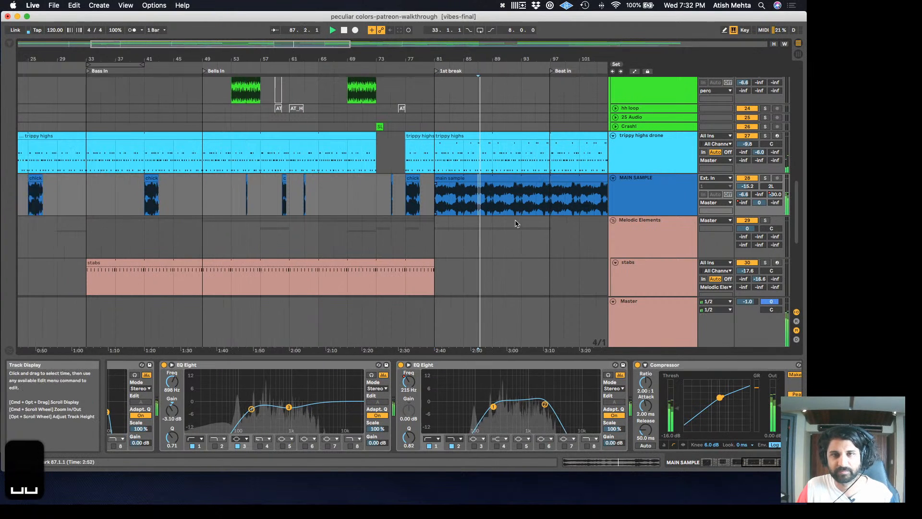
{"action": "scroll", "coordinate": [515, 224], "scroll_direction": "down", "scroll_amount": 3}
{"action": "scroll", "coordinate": [361, 279], "scroll_direction": "up", "scroll_amount": 10}
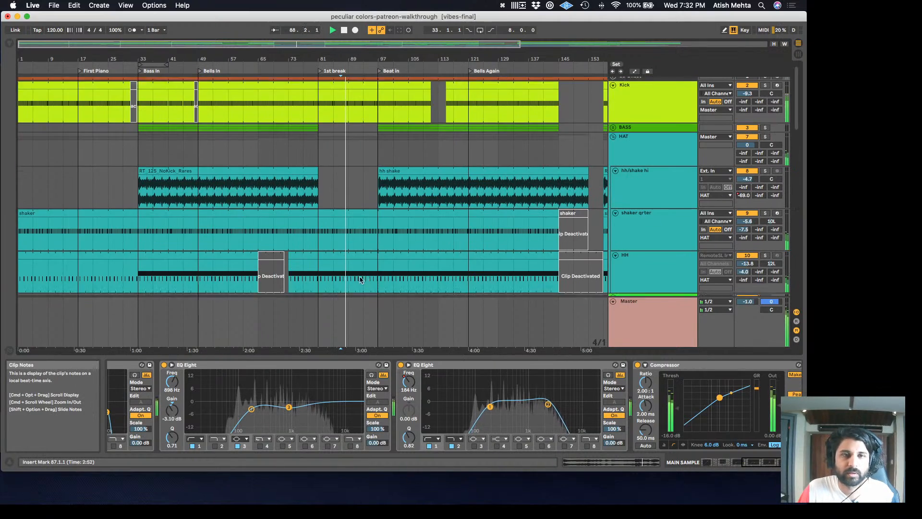
{"action": "scroll", "coordinate": [362, 280], "scroll_direction": "up", "scroll_amount": 5}
{"action": "scroll", "coordinate": [361, 280], "scroll_direction": "down", "scroll_amount": 15}
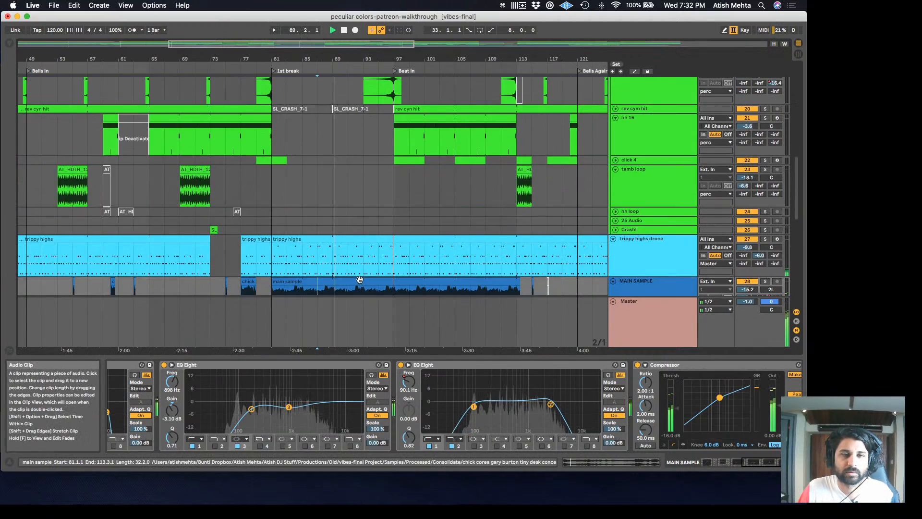
{"action": "scroll", "coordinate": [360, 280], "scroll_direction": "up", "scroll_amount": 10}
{"action": "key", "text": "space"}
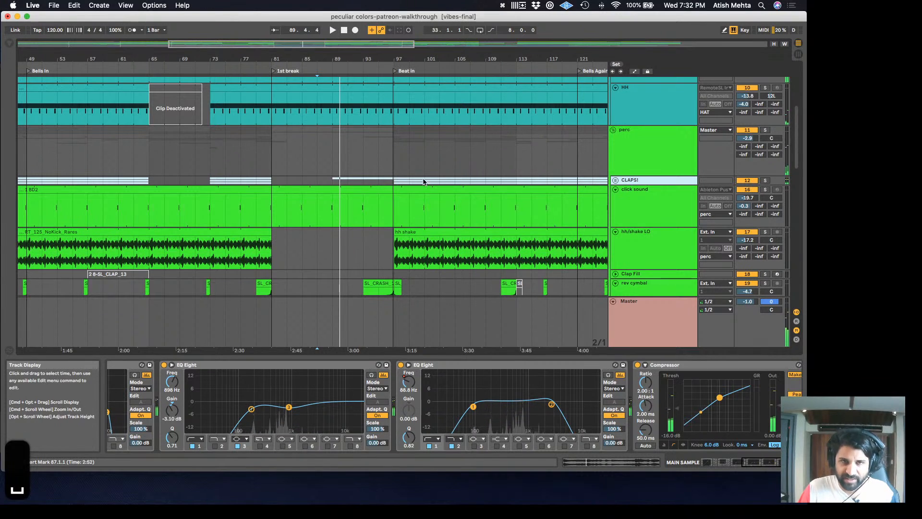
Unfold the CLAPS! group and play from bar 87 to hear the mainclp clip enter at bar 89
{"action": "key", "text": "Right"}
{"action": "scroll", "coordinate": [391, 233], "scroll_direction": "down", "scroll_amount": 2}
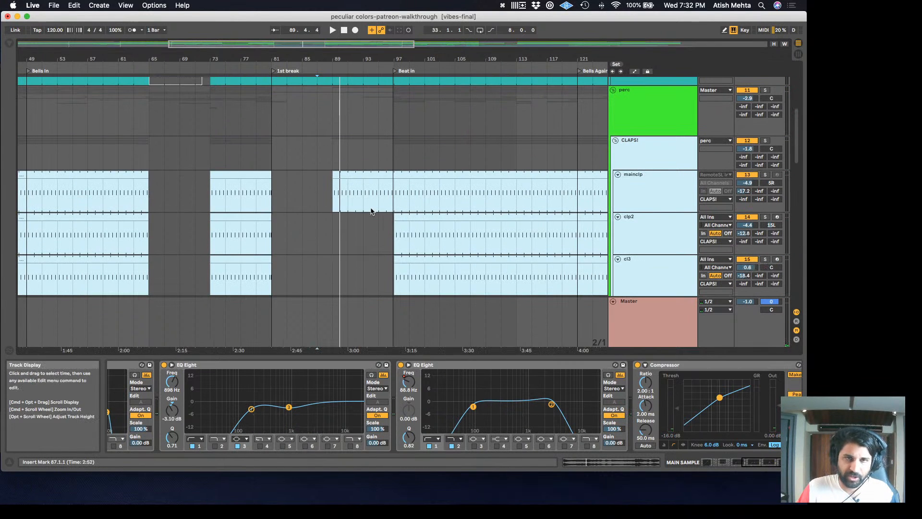
{"action": "left_click", "coordinate": [345, 175]}
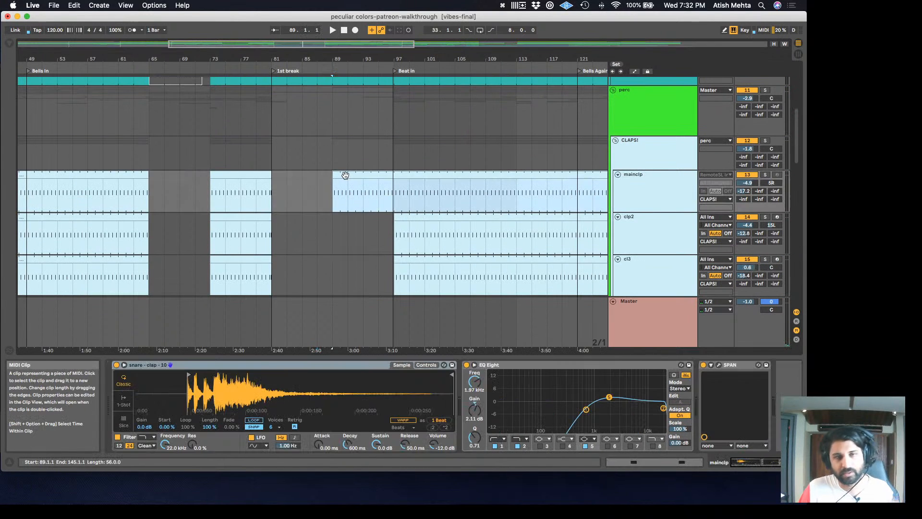
{"action": "left_click", "coordinate": [317, 189]}
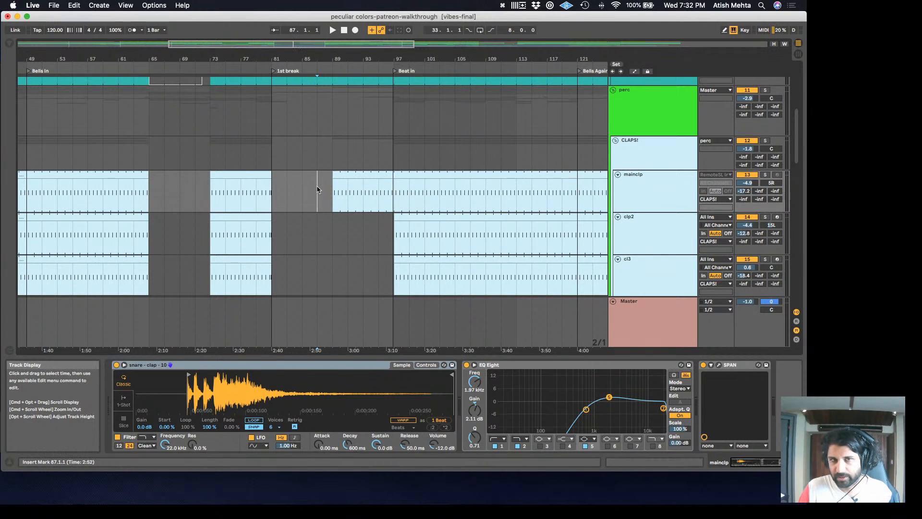
{"action": "key", "text": "space"}
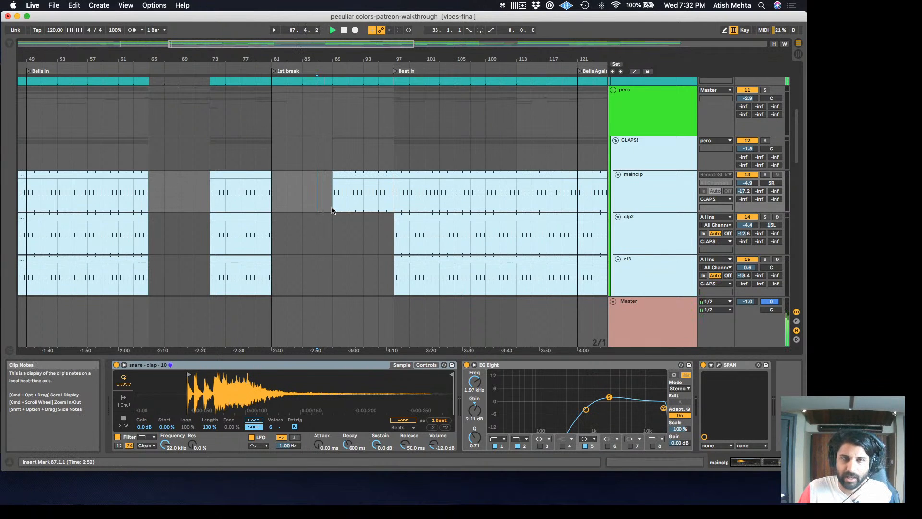
{"action": "scroll", "coordinate": [339, 227], "scroll_direction": "down", "scroll_amount": 2}
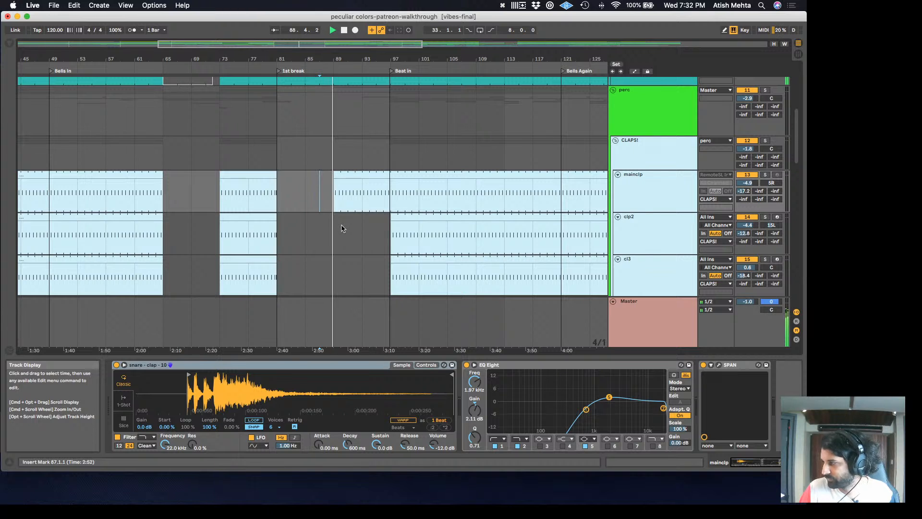
{"action": "scroll", "coordinate": [345, 251], "scroll_direction": "down", "scroll_amount": 1}
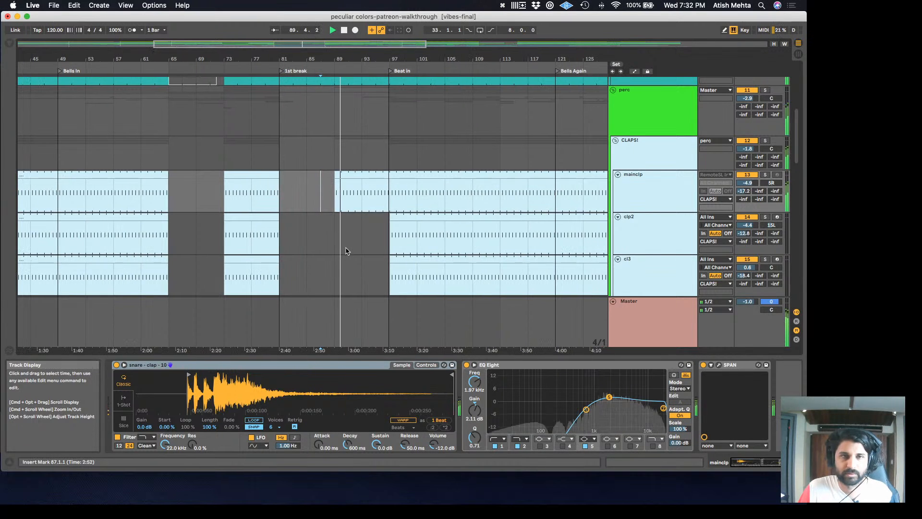
Follow playback across the percussion and MAIN SAMPLE tracks towards Beat in, and stop it at the rev cymbal track
{"action": "scroll", "coordinate": [348, 250], "scroll_direction": "down", "scroll_amount": 5}
{"action": "scroll", "coordinate": [351, 251], "scroll_direction": "down", "scroll_amount": 10}
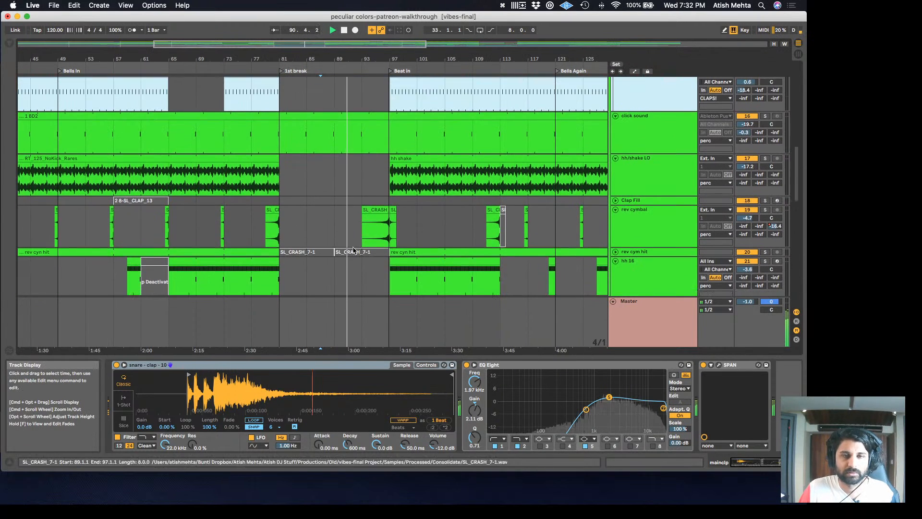
{"action": "scroll", "coordinate": [353, 250], "scroll_direction": "up", "scroll_amount": 12}
{"action": "scroll", "coordinate": [365, 240], "scroll_direction": "up", "scroll_amount": 1}
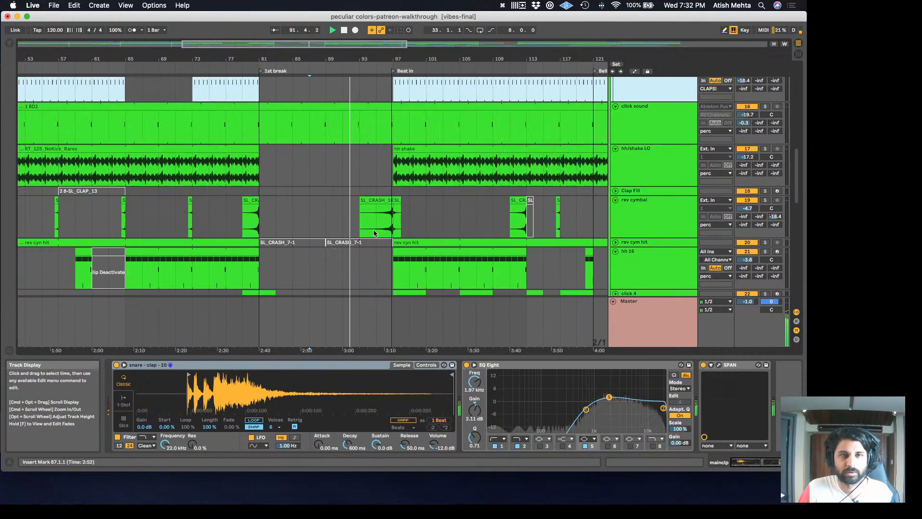
{"action": "scroll", "coordinate": [375, 233], "scroll_direction": "down", "scroll_amount": 10}
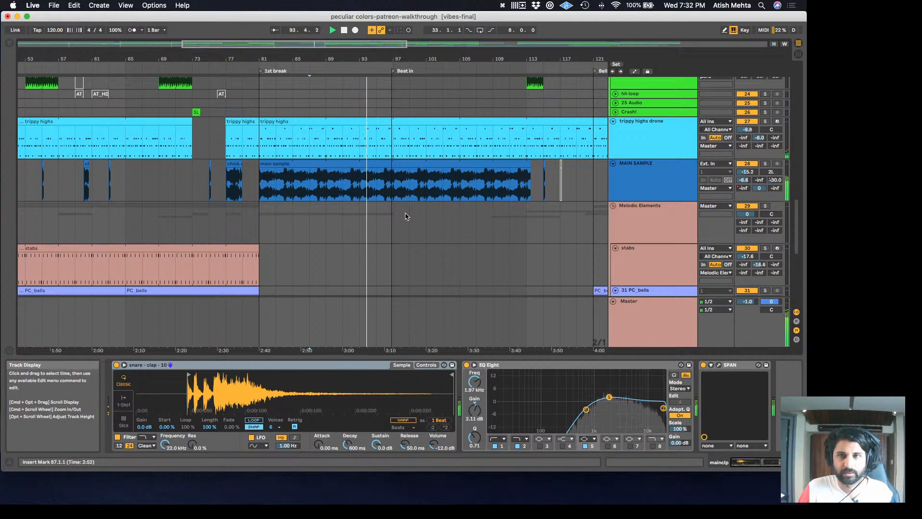
{"action": "scroll", "coordinate": [403, 217], "scroll_direction": "up", "scroll_amount": 2}
{"action": "scroll", "coordinate": [405, 216], "scroll_direction": "up", "scroll_amount": 6}
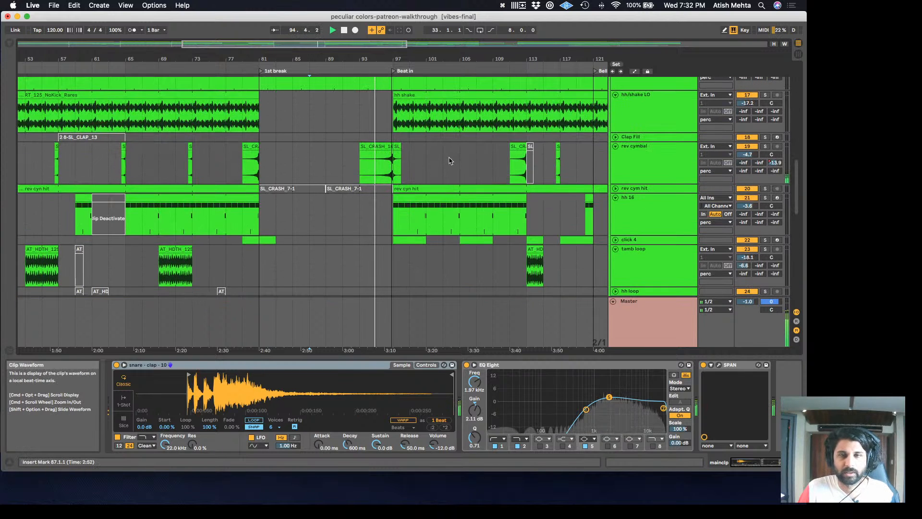
{"action": "key", "text": "space"}
Audition the SL_CRASH_16 clip before Beat in from bar 95 with the rev cymbal track soloed
{"action": "left_click", "coordinate": [384, 166]}
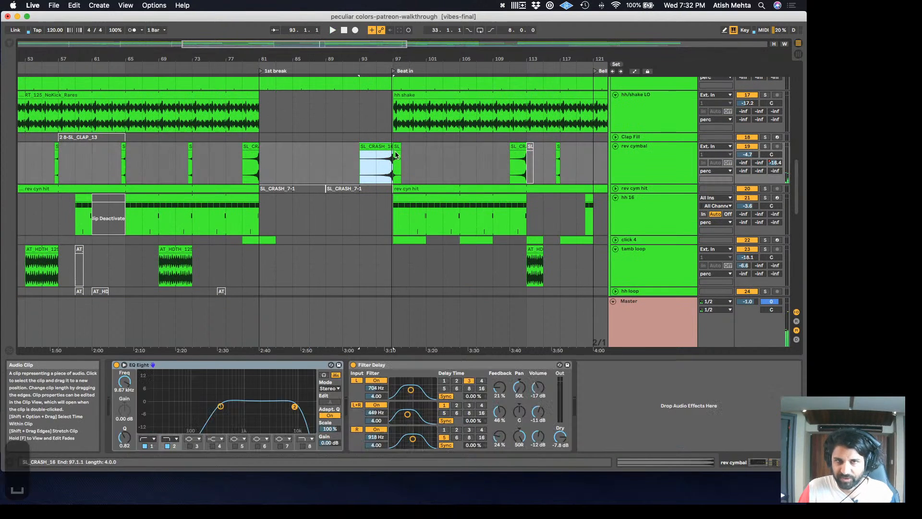
{"action": "scroll", "coordinate": [412, 169], "scroll_direction": "up", "scroll_amount": 3}
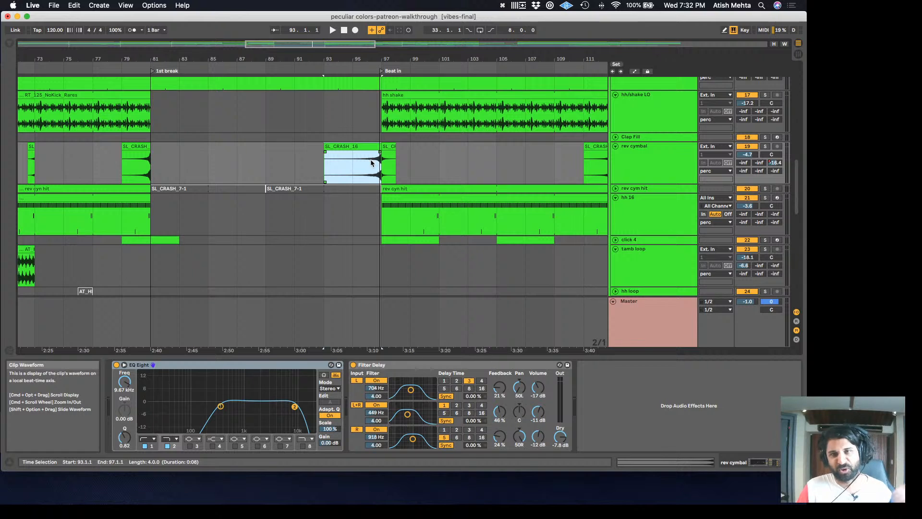
{"action": "left_click", "coordinate": [353, 167]}
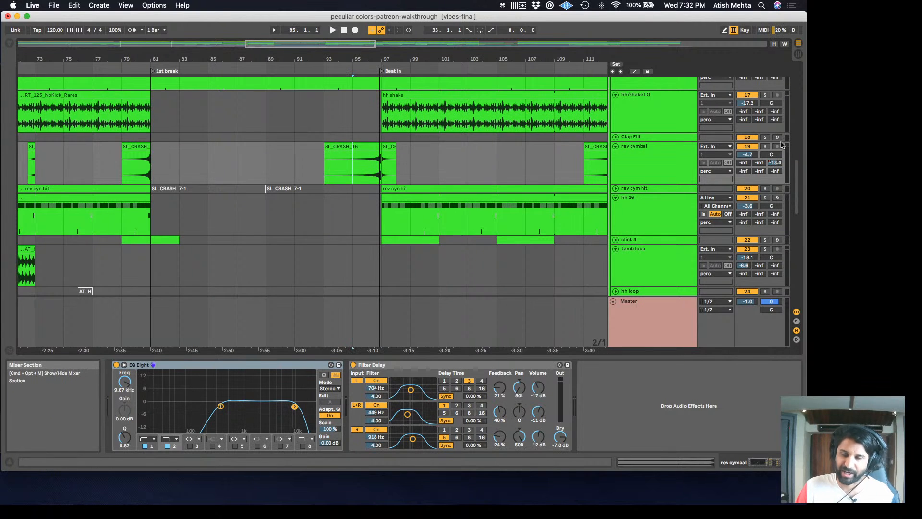
{"action": "key", "text": "space"}
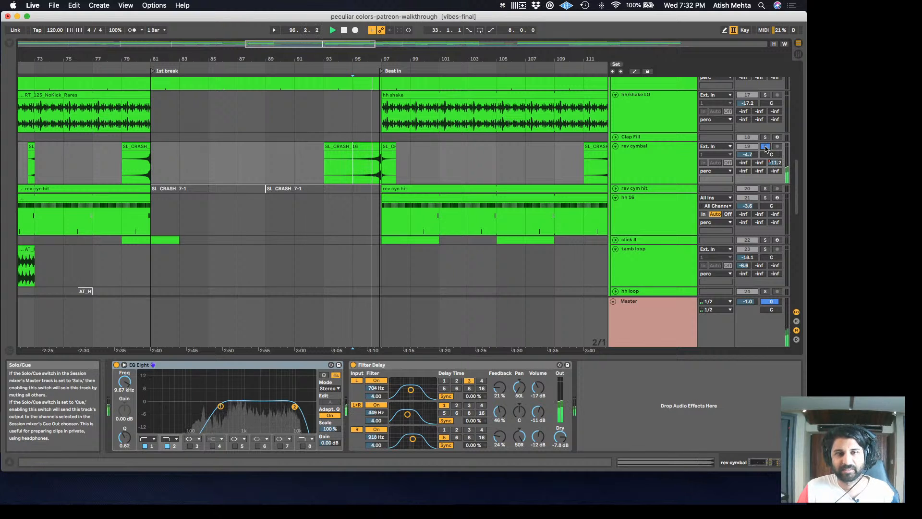
{"action": "key", "text": "space"}
Open the SL_CRASH_16 clip's properties, halve its original tempo and double it back
{"action": "left_click", "coordinate": [353, 146]}
{"action": "key", "text": "shift+Tab"}
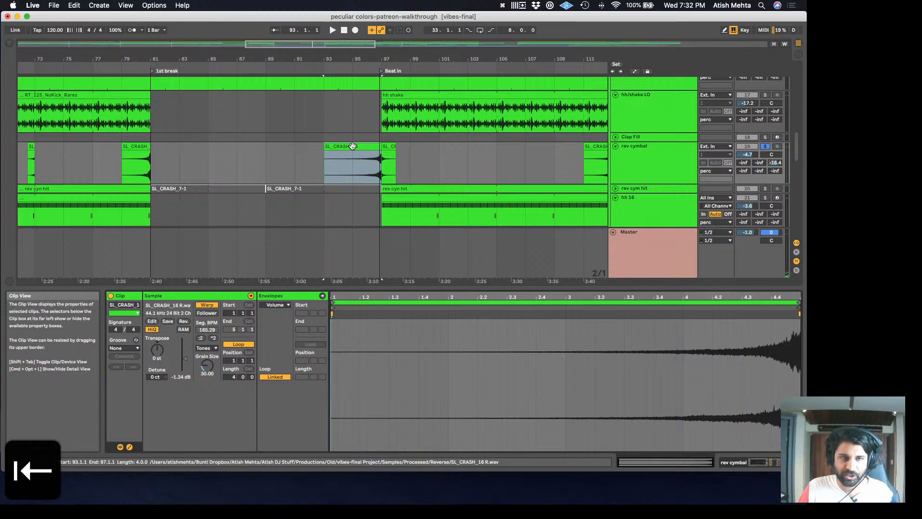
{"action": "left_click", "coordinate": [200, 339]}
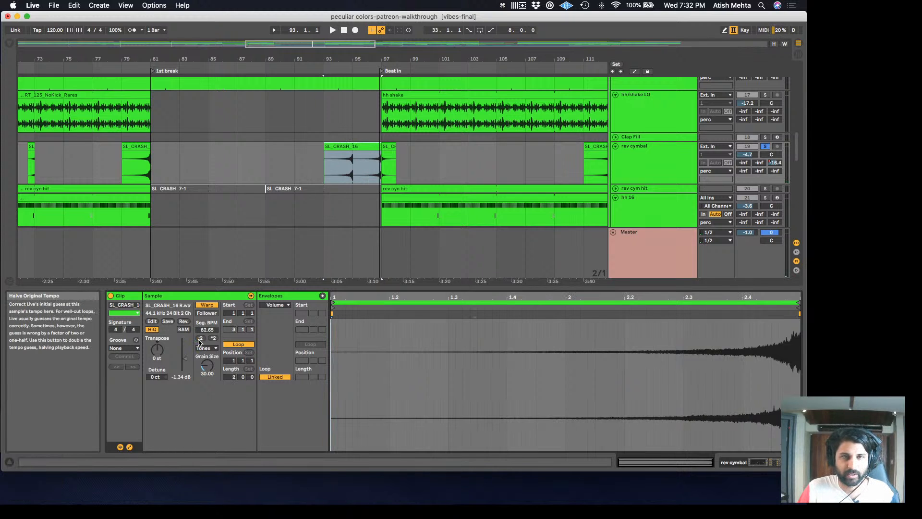
{"action": "left_click", "coordinate": [213, 338]}
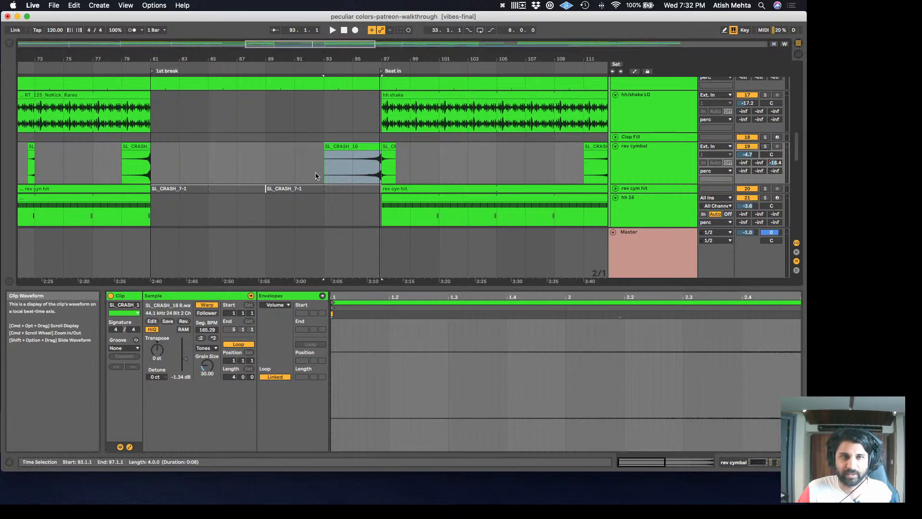
Play the unsoloed mix from bar 93 into Beat in, following the percussion, MAIN SAMPLE and clap tracks
{"action": "left_click", "coordinate": [337, 170]}
{"action": "key", "text": "space"}
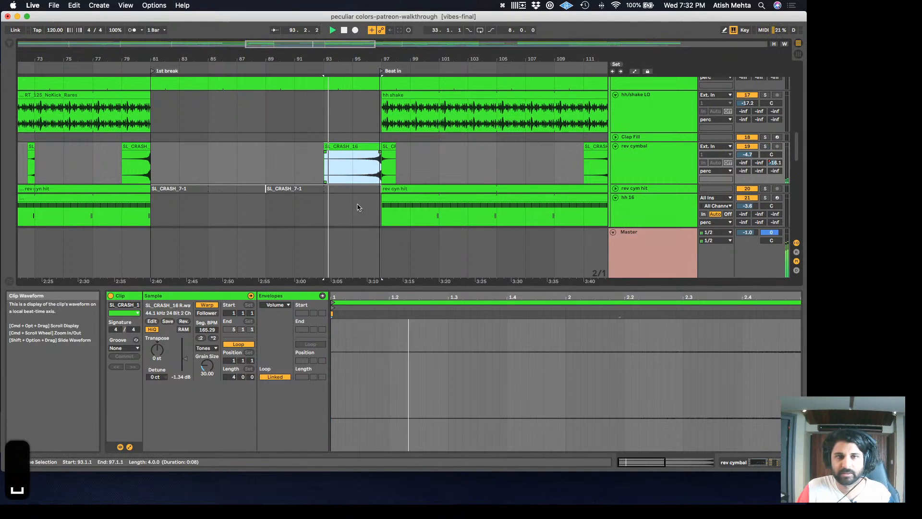
{"action": "scroll", "coordinate": [404, 188], "scroll_direction": "down", "scroll_amount": 3}
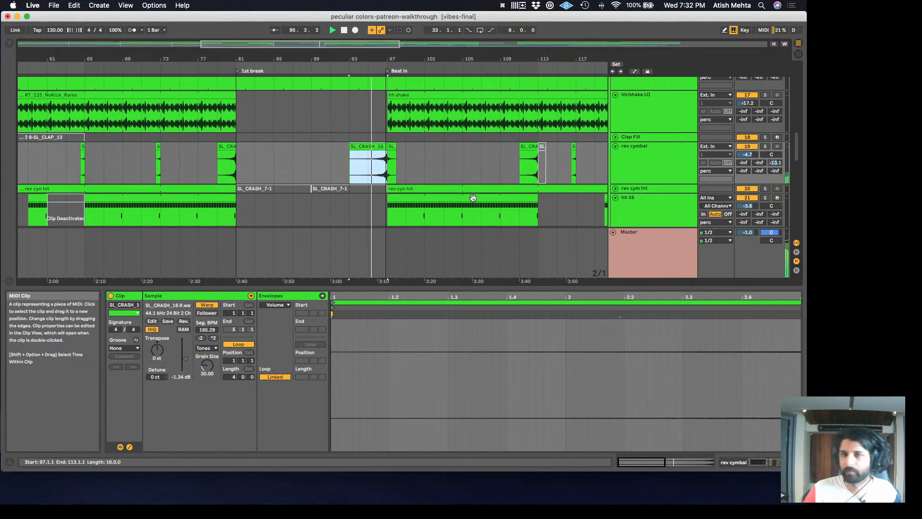
{"action": "scroll", "coordinate": [473, 198], "scroll_direction": "down", "scroll_amount": 2}
{"action": "scroll", "coordinate": [461, 202], "scroll_direction": "down", "scroll_amount": 8}
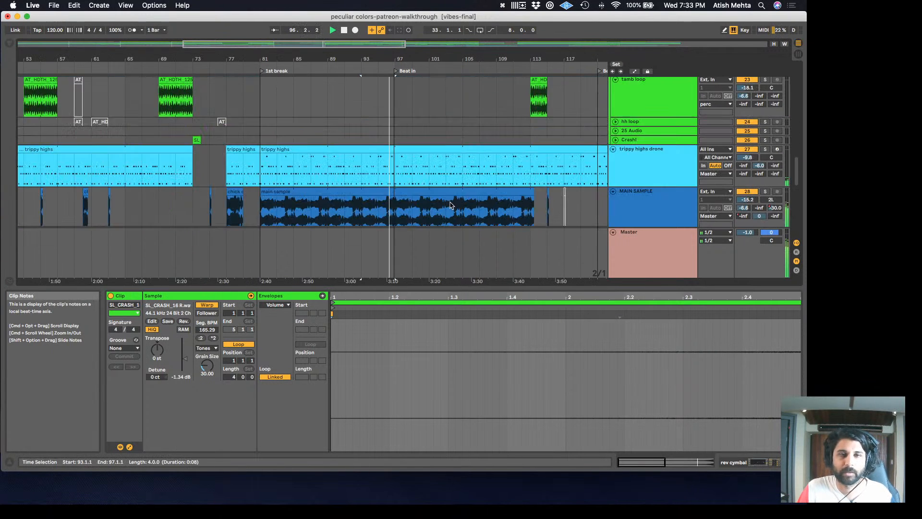
{"action": "scroll", "coordinate": [451, 206], "scroll_direction": "up", "scroll_amount": 12}
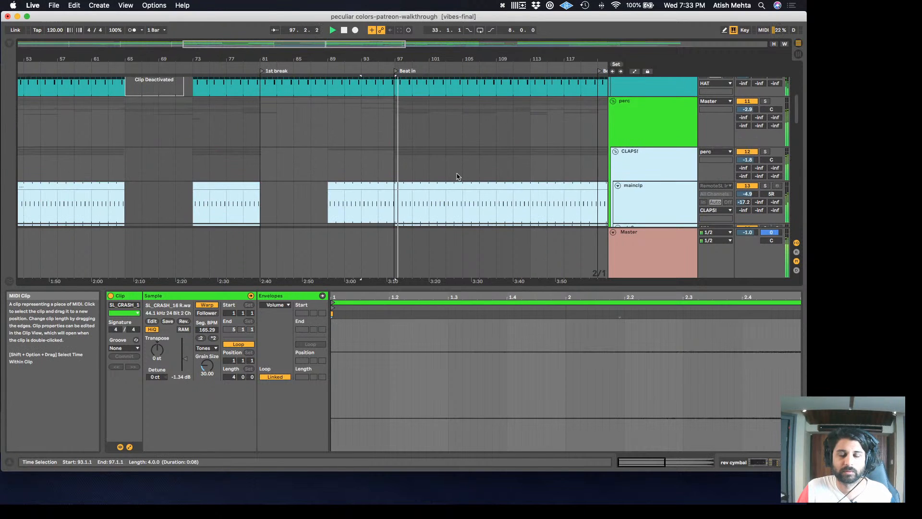
Hide the clip detail view and place the insert marker at bar 97 on the tamb loop track, stopping playback
{"action": "scroll", "coordinate": [411, 342], "scroll_direction": "down", "scroll_amount": 3}
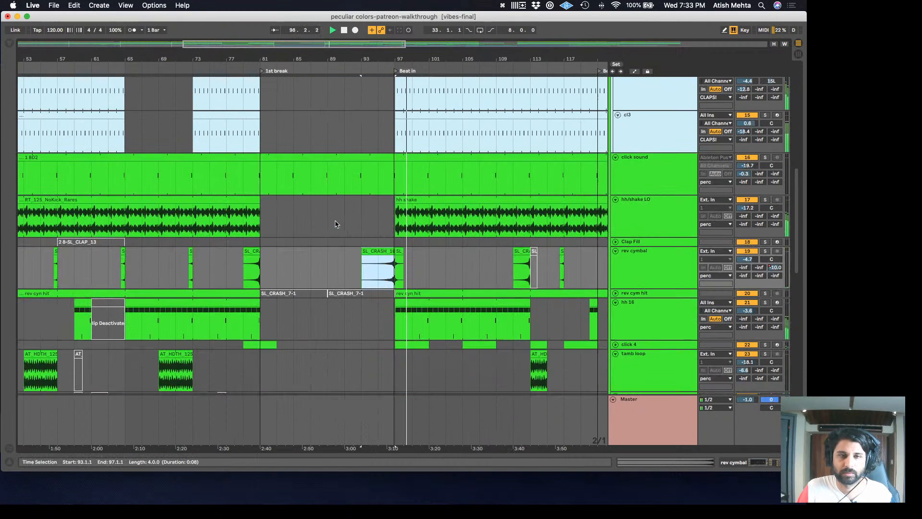
{"action": "key", "text": "super+alt+l"}
{"action": "scroll", "coordinate": [411, 342], "scroll_direction": "down", "scroll_amount": 2}
{"action": "left_click", "coordinate": [401, 322]}
{"action": "key", "text": "space"}
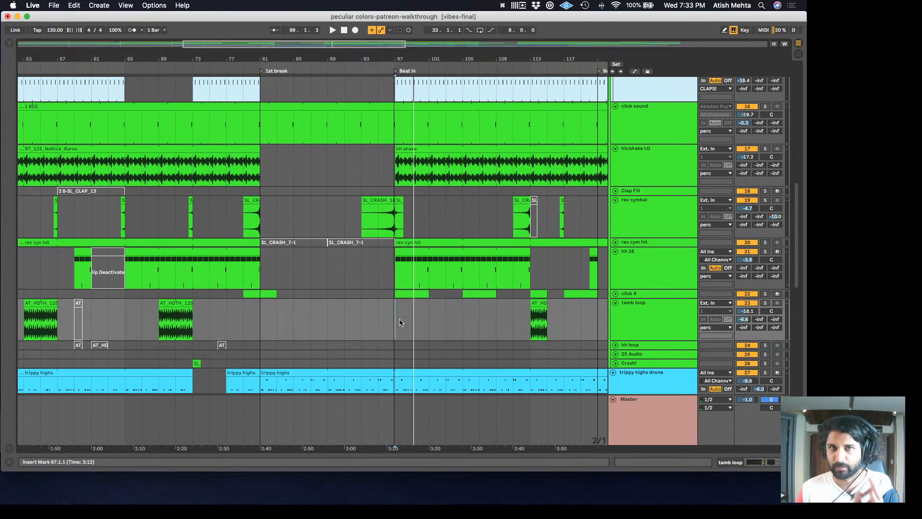
Select the main sample clip spanning bars 81 to 113 on the MAIN SAMPLE track
{"action": "scroll", "coordinate": [413, 248], "scroll_direction": "up", "scroll_amount": 1}
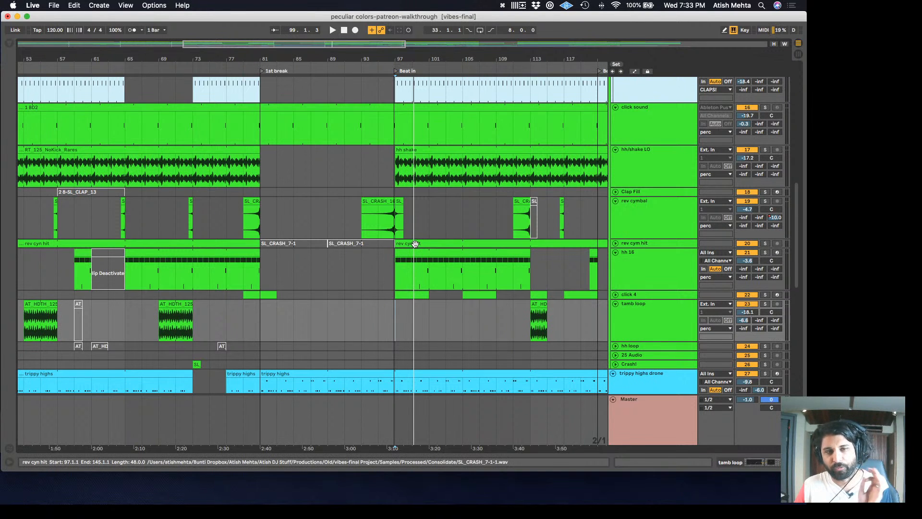
{"action": "scroll", "coordinate": [415, 244], "scroll_direction": "up", "scroll_amount": 3}
{"action": "scroll", "coordinate": [349, 218], "scroll_direction": "down", "scroll_amount": 3}
{"action": "scroll", "coordinate": [338, 249], "scroll_direction": "down", "scroll_amount": 5}
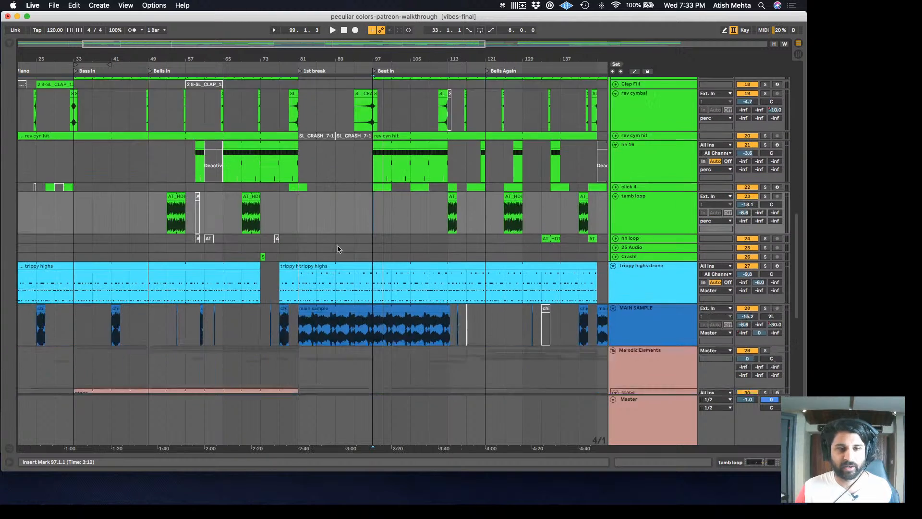
{"action": "scroll", "coordinate": [337, 249], "scroll_direction": "down", "scroll_amount": 3}
{"action": "left_click", "coordinate": [323, 245]}
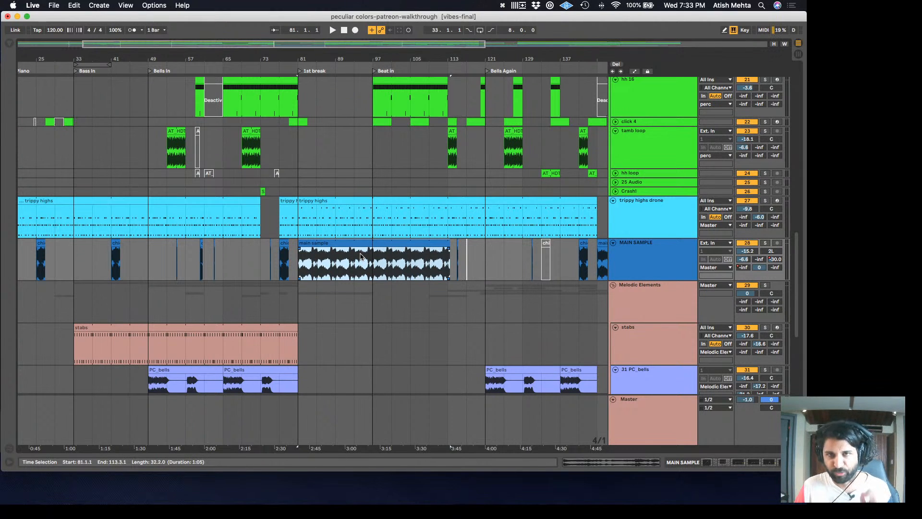
Narrow the grid to 1/1 and start playback from bar 95, just before Beat in
{"action": "left_click", "coordinate": [373, 148]}
{"action": "key", "text": "super+1"}
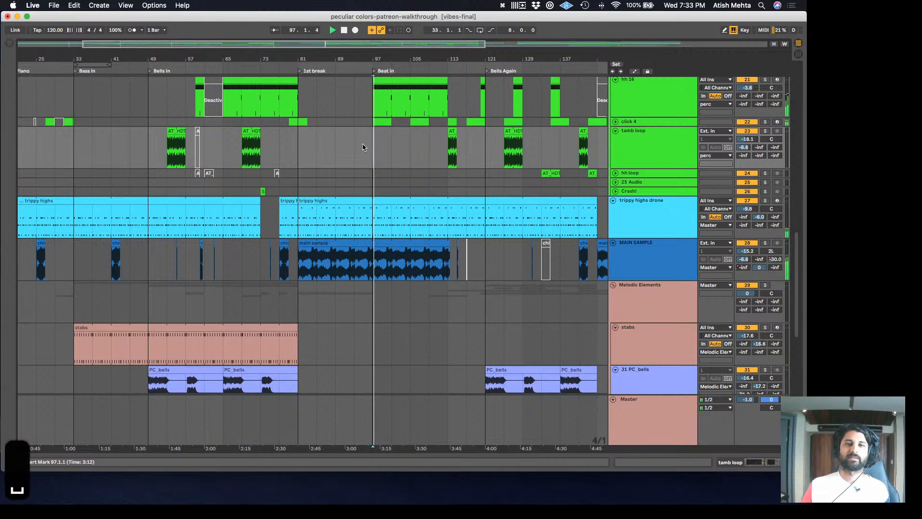
{"action": "key", "text": "super+1"}
{"action": "left_click", "coordinate": [367, 146]}
{"action": "key", "text": "space"}
{"action": "scroll", "coordinate": [387, 193], "scroll_direction": "up", "scroll_amount": 5}
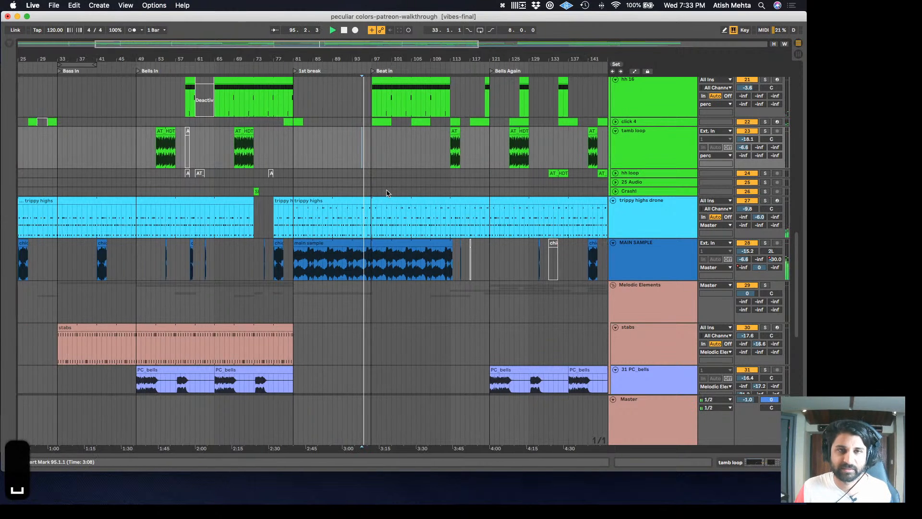
Follow the playback into Beat in across the percussion, MAIN SAMPLE, pads, 2trippy highs and rev synth lead tracks
{"action": "scroll", "coordinate": [387, 192], "scroll_direction": "up", "scroll_amount": 5}
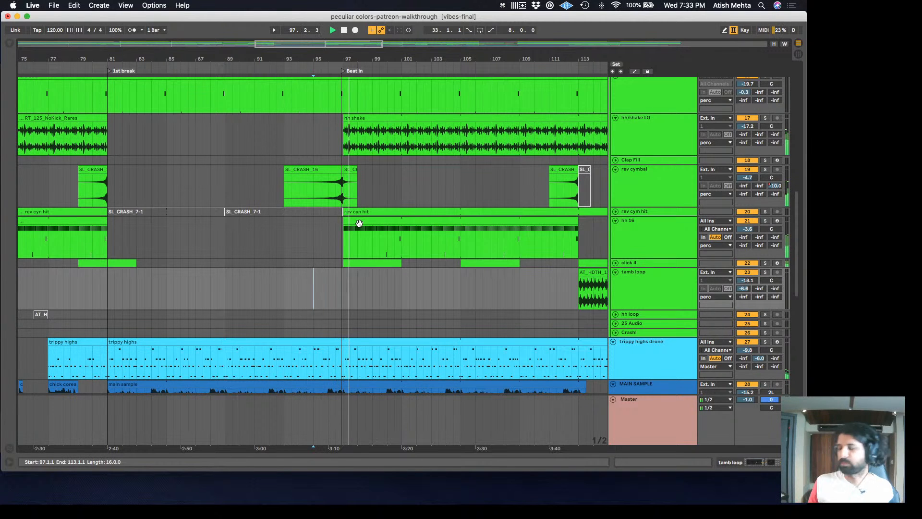
{"action": "scroll", "coordinate": [416, 288], "scroll_direction": "down", "scroll_amount": 5}
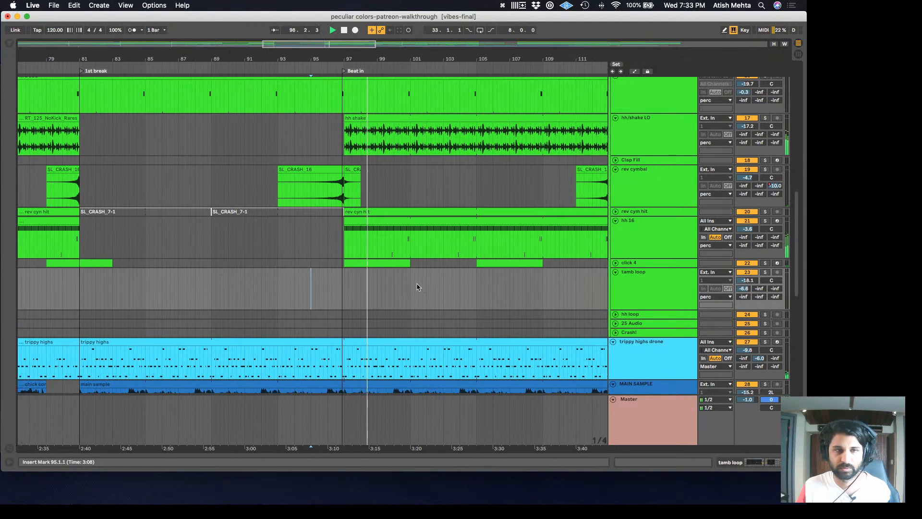
{"action": "scroll", "coordinate": [428, 272], "scroll_direction": "down", "scroll_amount": 10}
{"action": "scroll", "coordinate": [456, 249], "scroll_direction": "right", "scroll_amount": 5}
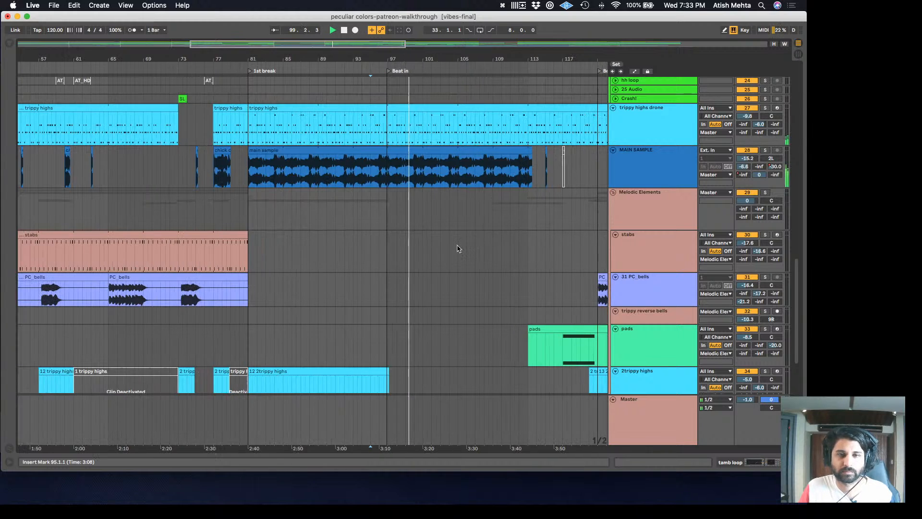
{"action": "scroll", "coordinate": [457, 250], "scroll_direction": "down", "scroll_amount": 5}
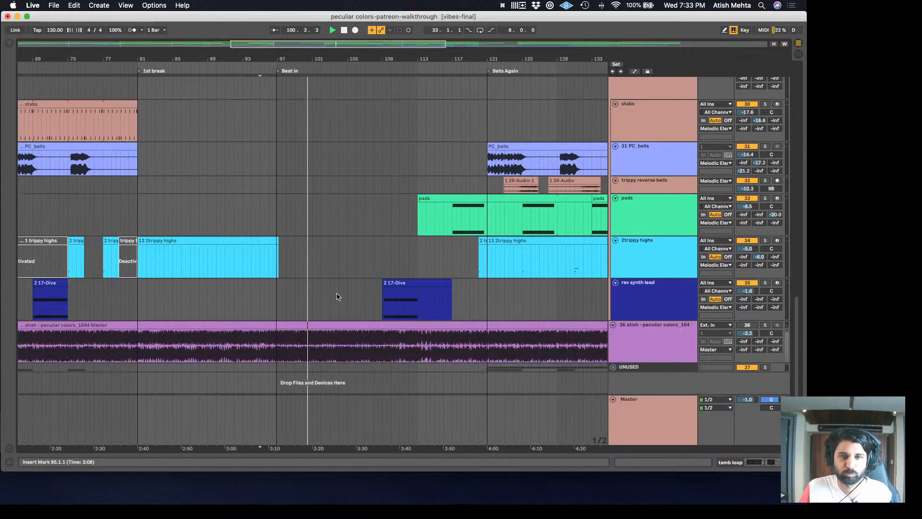
{"action": "scroll", "coordinate": [335, 284], "scroll_direction": "up", "scroll_amount": 4}
{"action": "scroll", "coordinate": [335, 284], "scroll_direction": "up", "scroll_amount": 11}
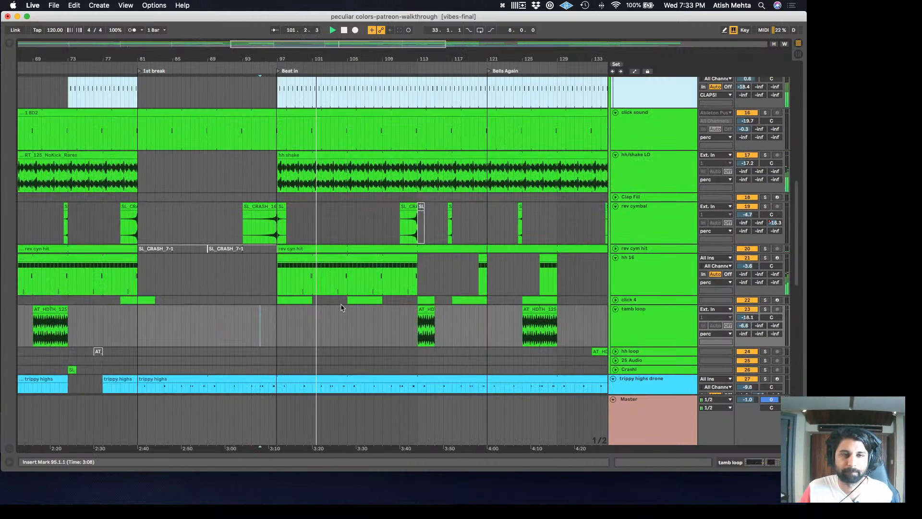
{"action": "scroll", "coordinate": [343, 307], "scroll_direction": "down", "scroll_amount": 2}
{"action": "scroll", "coordinate": [343, 308], "scroll_direction": "down", "scroll_amount": 6}
{"action": "scroll", "coordinate": [397, 261], "scroll_direction": "up", "scroll_amount": 3}
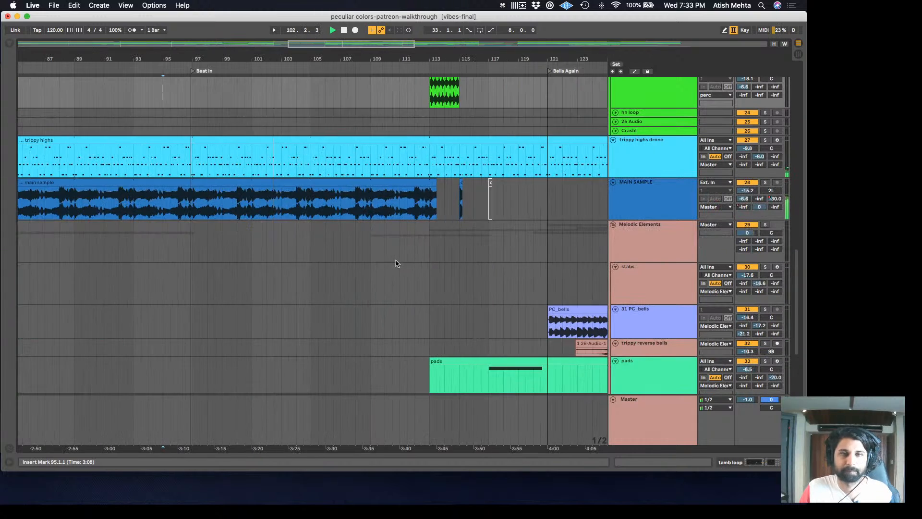
Keep listening through bars 103 to 109 while examining the clap, hh/shake LO, rev cymbal, hh 16 and MAIN SAMPLE tracks
{"action": "scroll", "coordinate": [383, 272], "scroll_direction": "up", "scroll_amount": 6}
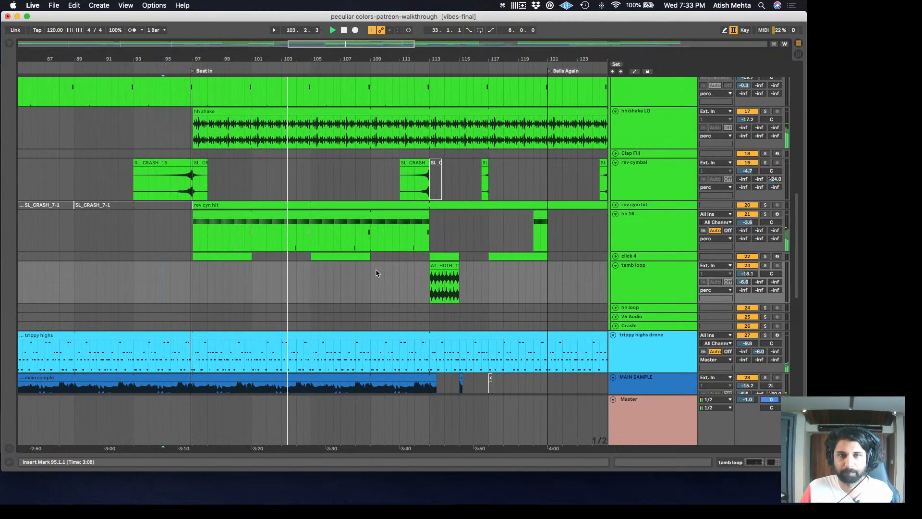
{"action": "scroll", "coordinate": [376, 273], "scroll_direction": "up", "scroll_amount": 3}
{"action": "key", "text": "XF86AudioLowerVolume"}
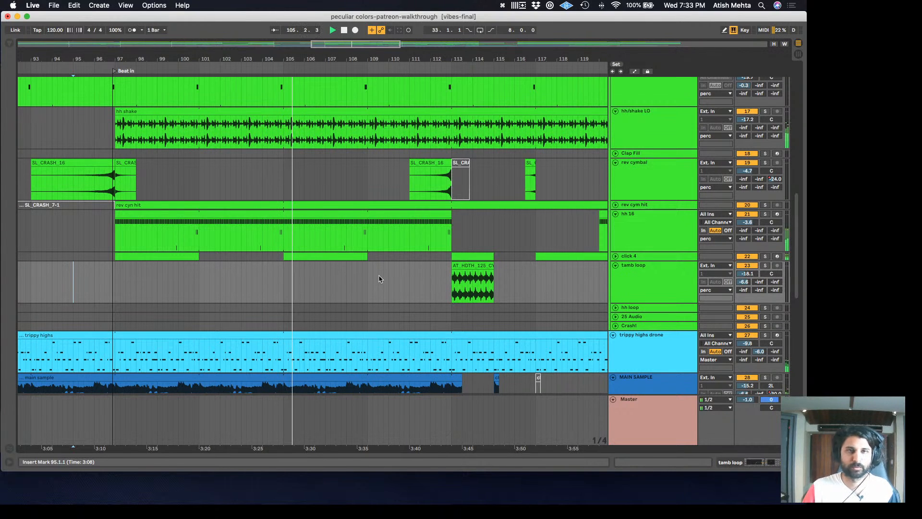
{"action": "scroll", "coordinate": [380, 279], "scroll_direction": "up", "scroll_amount": 6}
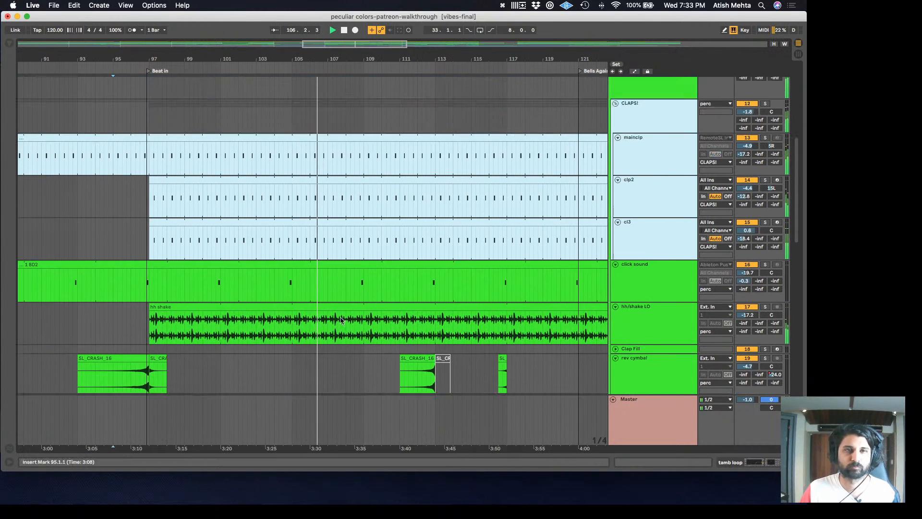
{"action": "scroll", "coordinate": [341, 317], "scroll_direction": "down", "scroll_amount": 5}
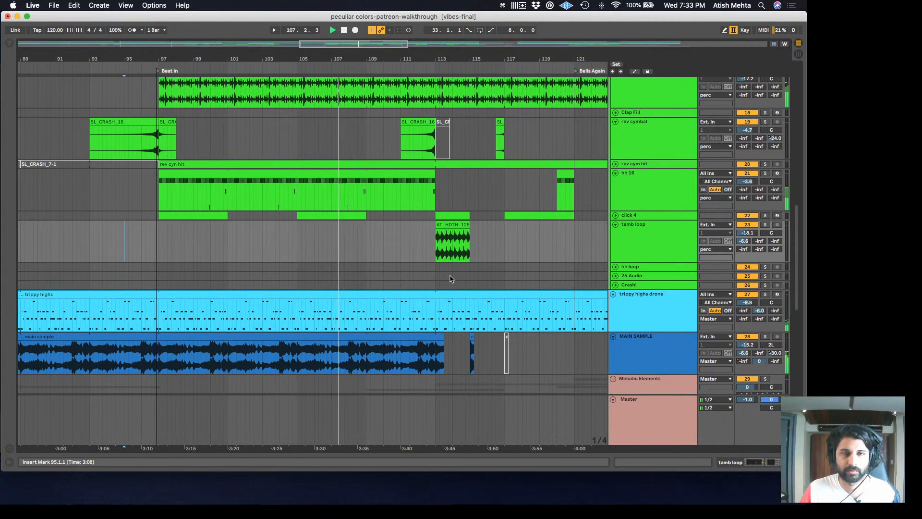
{"action": "scroll", "coordinate": [403, 313], "scroll_direction": "down", "scroll_amount": 2}
{"action": "scroll", "coordinate": [403, 313], "scroll_direction": "down", "scroll_amount": 2}
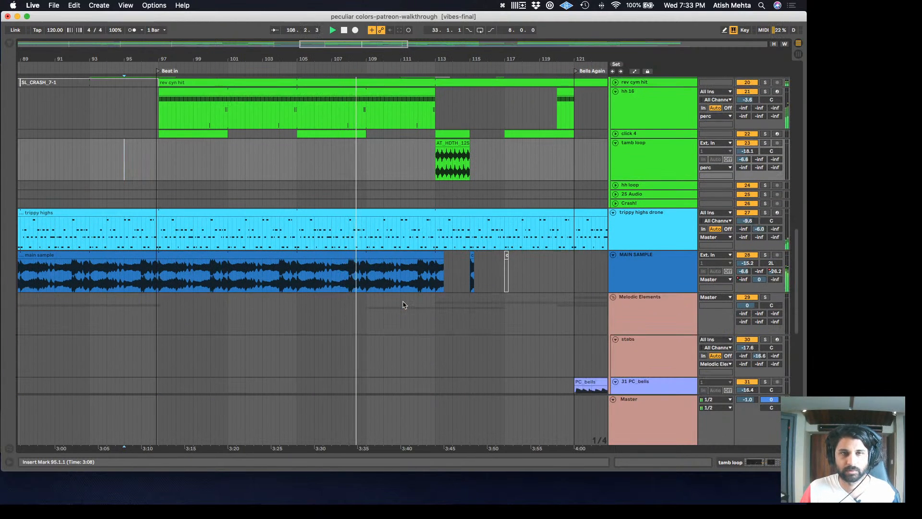
{"action": "scroll", "coordinate": [403, 307], "scroll_direction": "down", "scroll_amount": 2}
{"action": "scroll", "coordinate": [406, 300], "scroll_direction": "up", "scroll_amount": 5}
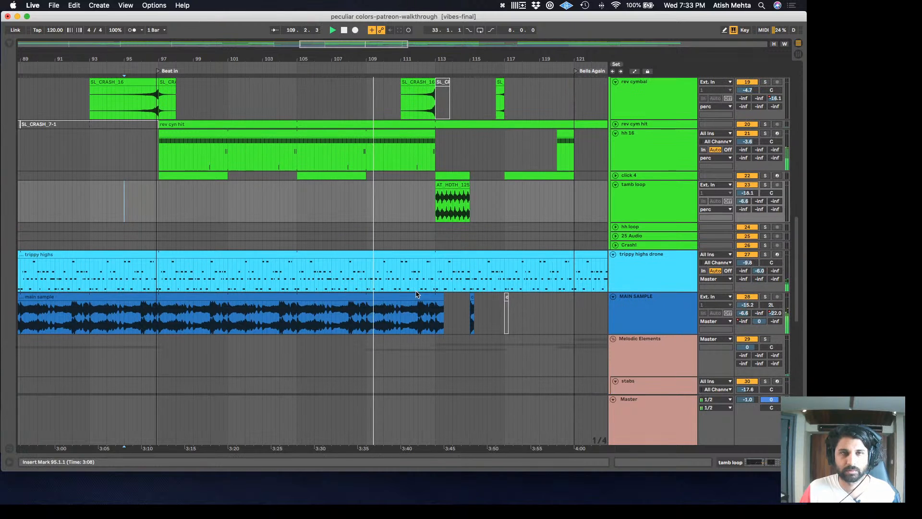
Audition the transition around bars 110 to 115 across the reverse crash, tamb loop and Kick gap, stopping at bar 115
{"action": "scroll", "coordinate": [439, 247], "scroll_direction": "up", "scroll_amount": 6}
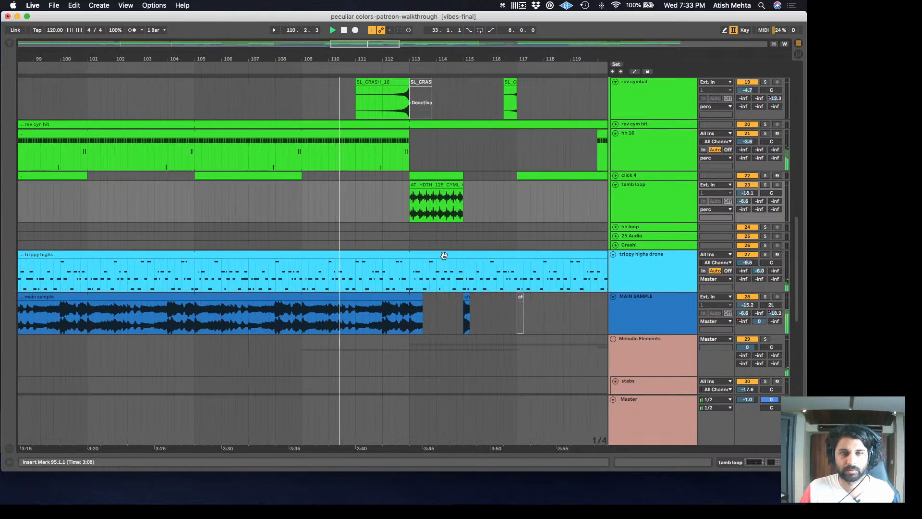
{"action": "scroll", "coordinate": [348, 245], "scroll_direction": "up", "scroll_amount": 5}
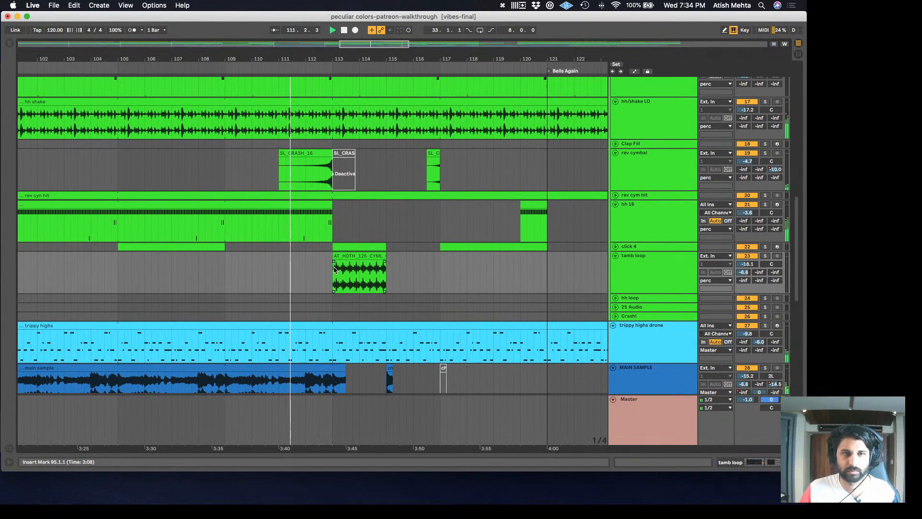
{"action": "scroll", "coordinate": [316, 270], "scroll_direction": "up", "scroll_amount": 10}
{"action": "scroll", "coordinate": [316, 270], "scroll_direction": "up", "scroll_amount": 15}
{"action": "scroll", "coordinate": [319, 274], "scroll_direction": "down", "scroll_amount": 5}
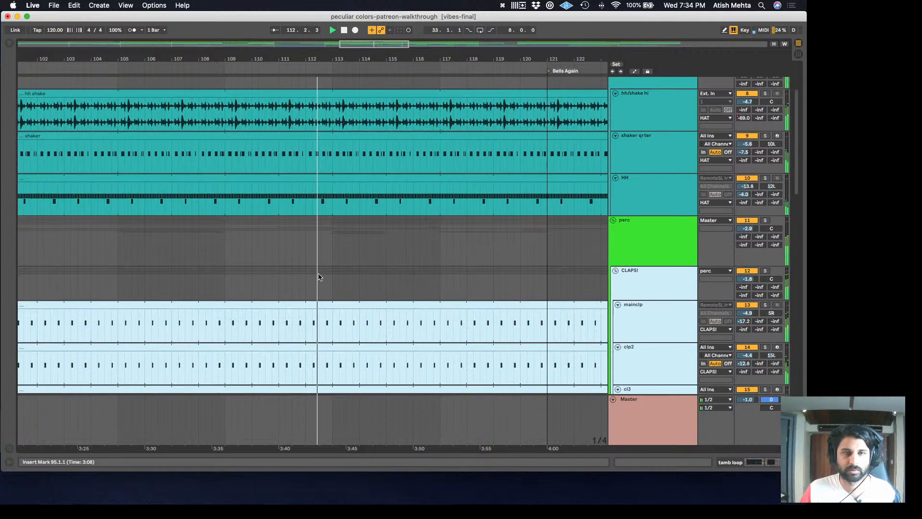
{"action": "scroll", "coordinate": [319, 275], "scroll_direction": "up", "scroll_amount": 5}
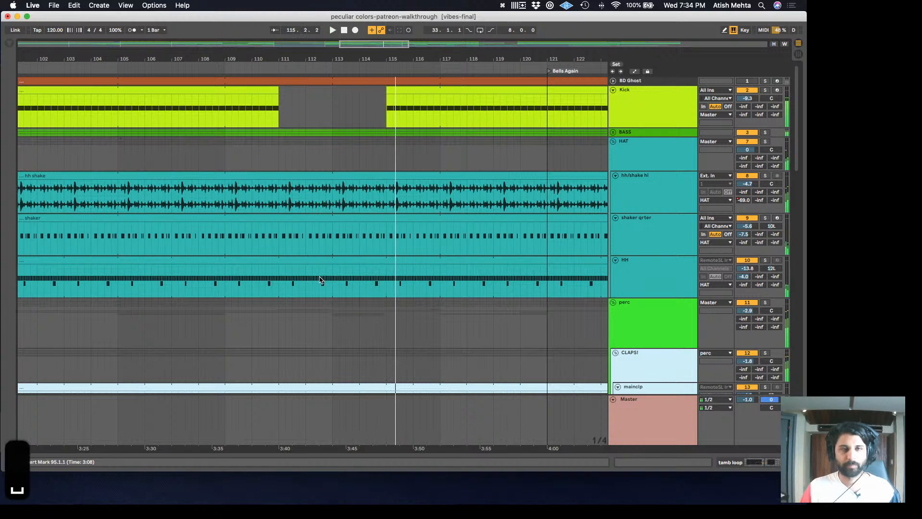
Examine how the percussion, MAIN SAMPLE, hat and Kick clips are arranged around bars 111 to 117, before Bells Again
{"action": "scroll", "coordinate": [329, 262], "scroll_direction": "down", "scroll_amount": 5}
{"action": "scroll", "coordinate": [332, 255], "scroll_direction": "down", "scroll_amount": 9}
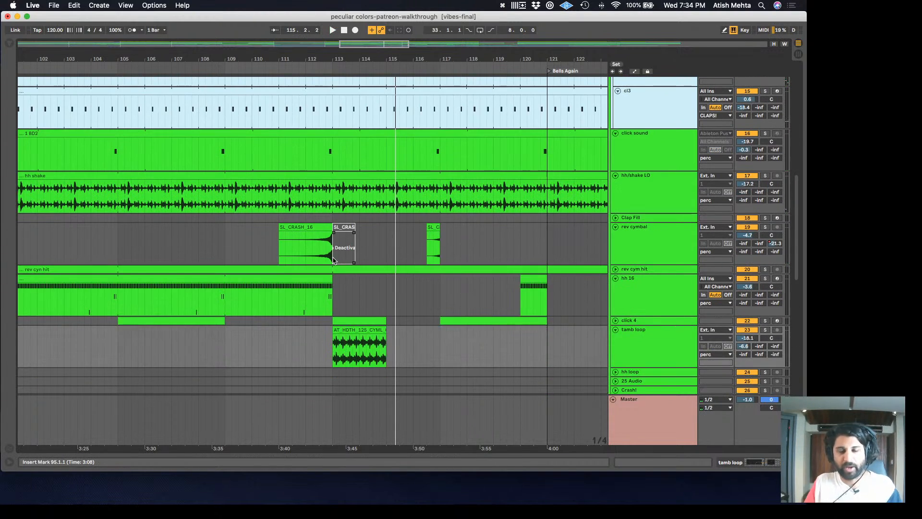
{"action": "scroll", "coordinate": [324, 259], "scroll_direction": "down", "scroll_amount": 4}
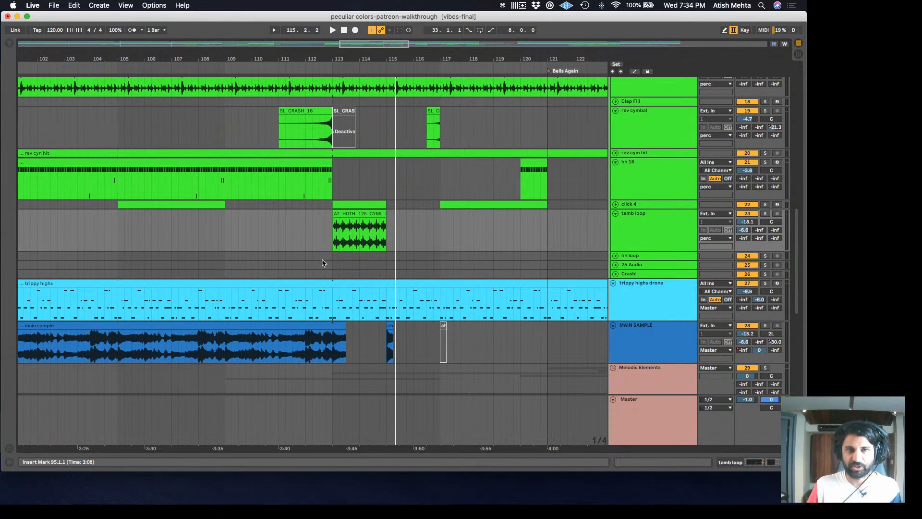
{"action": "scroll", "coordinate": [323, 263], "scroll_direction": "up", "scroll_amount": 6}
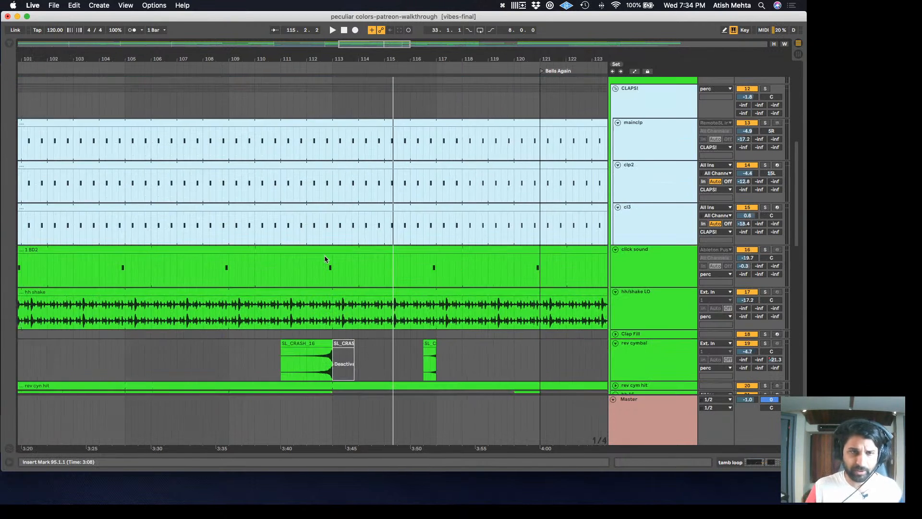
{"action": "key", "text": "minus"}
{"action": "scroll", "coordinate": [306, 281], "scroll_direction": "down", "scroll_amount": 8}
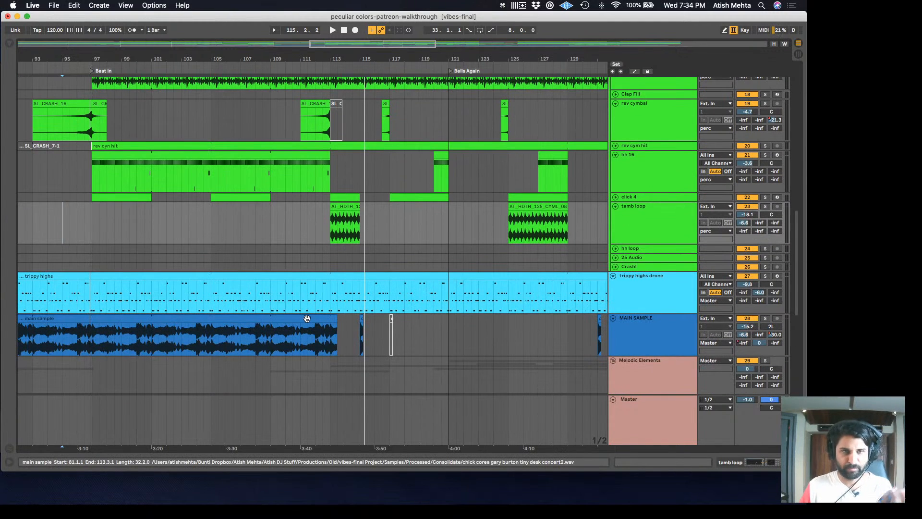
{"action": "scroll", "coordinate": [307, 319], "scroll_direction": "up", "scroll_amount": 20}
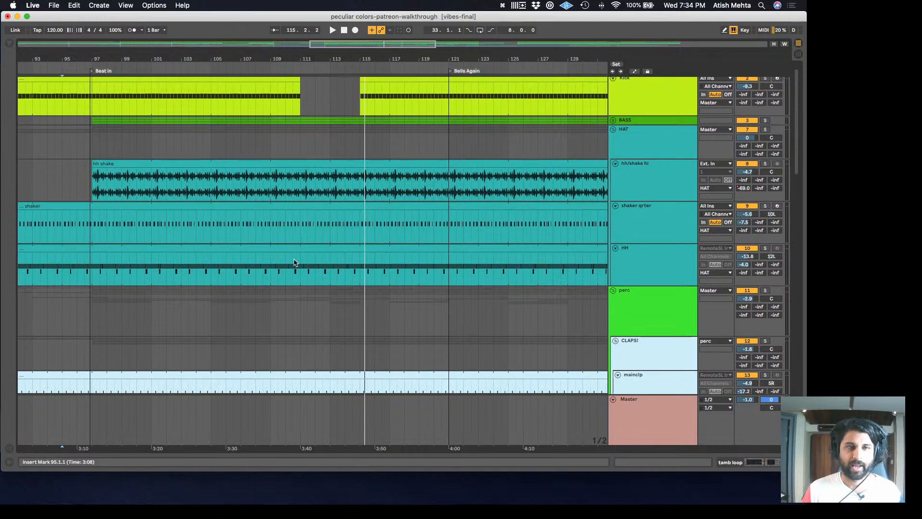
{"action": "scroll", "coordinate": [295, 259], "scroll_direction": "down", "scroll_amount": 10}
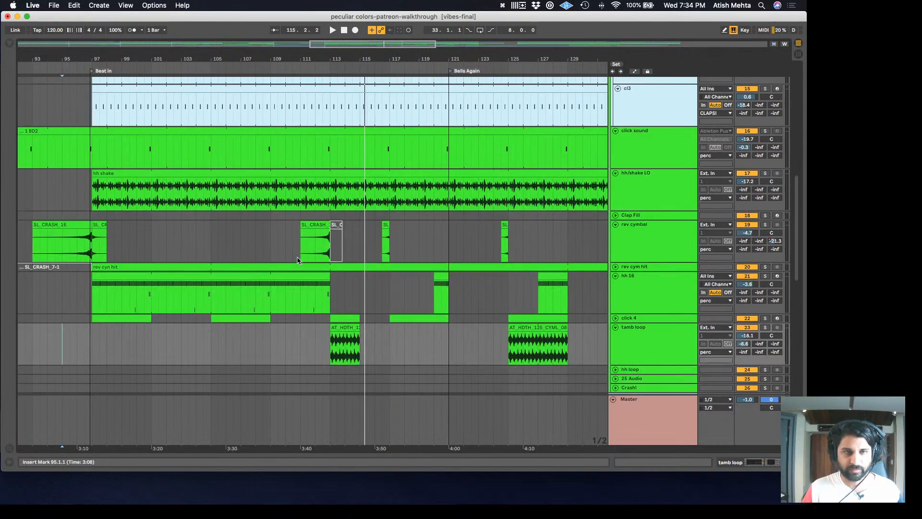
{"action": "scroll", "coordinate": [296, 259], "scroll_direction": "up", "scroll_amount": 10}
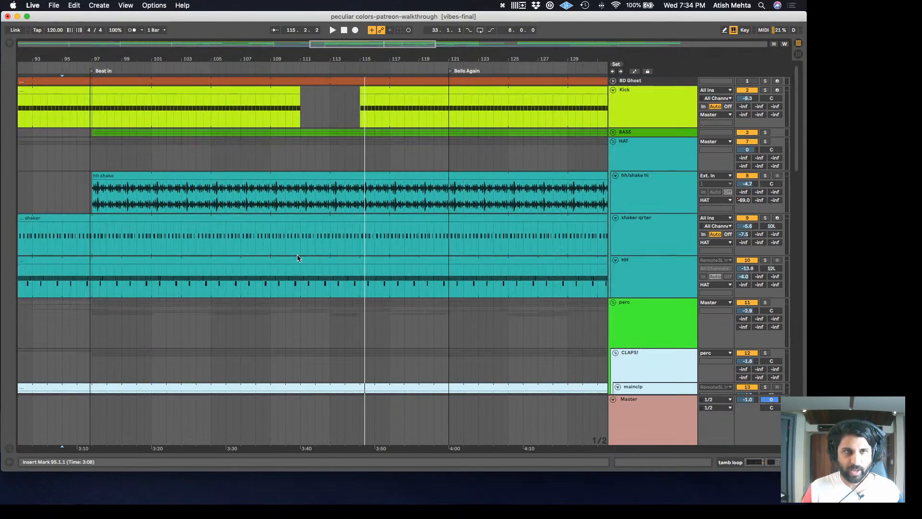
Collapse the HAT, perc and Melodic Elements groups for a compact overview of the arrangement
{"action": "left_click", "coordinate": [614, 142]}
{"action": "left_click", "coordinate": [614, 151]}
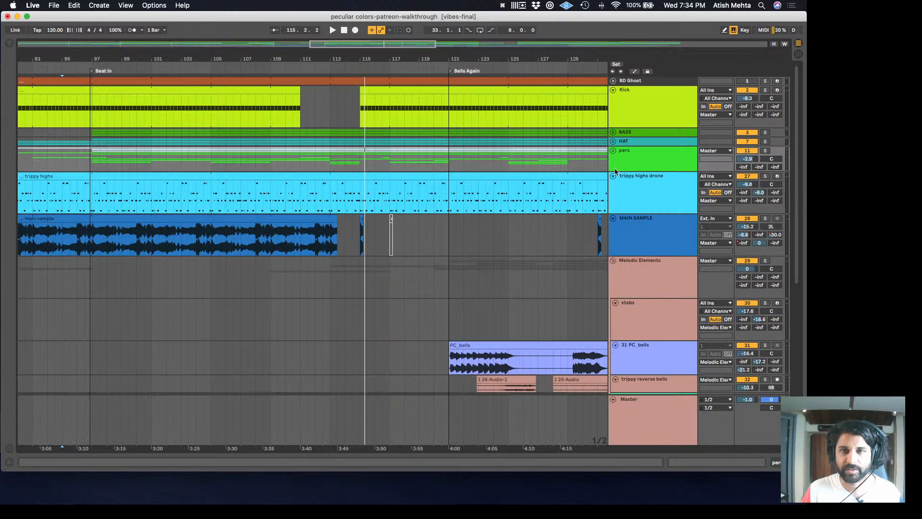
{"action": "left_click", "coordinate": [613, 262]}
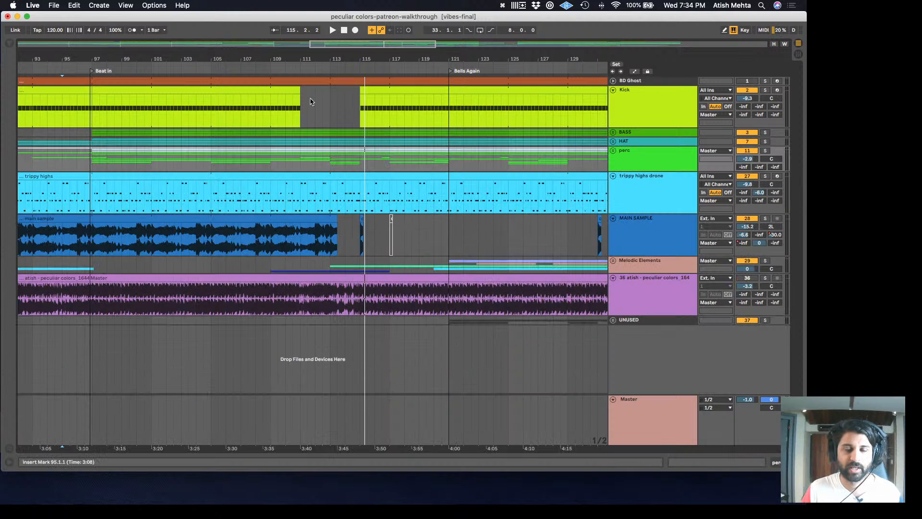
Select bars 111.1 to 112.3 in the Kick track's gap, then play from bar 110 into the gap and stop
{"action": "left_click_drag", "start_coordinate": [303, 95], "coordinate": [320, 98]}
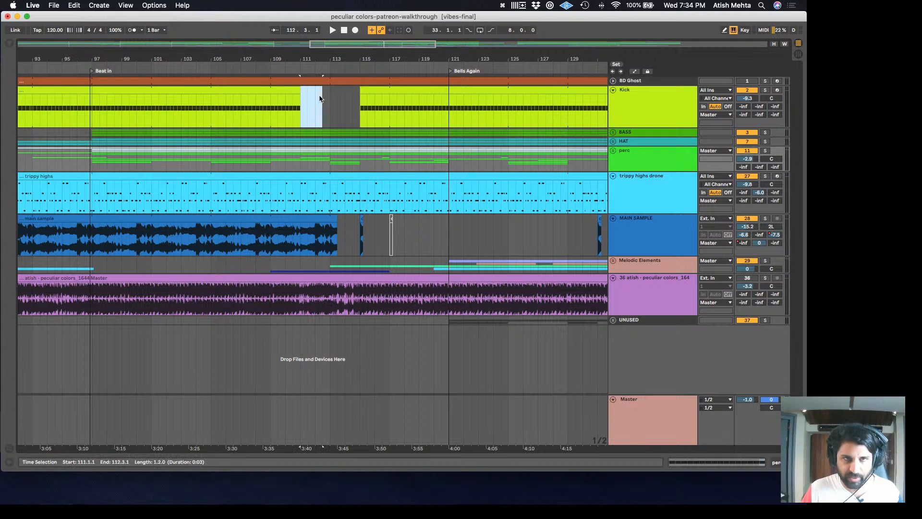
{"action": "left_click", "coordinate": [285, 112]}
{"action": "key", "text": "space"}
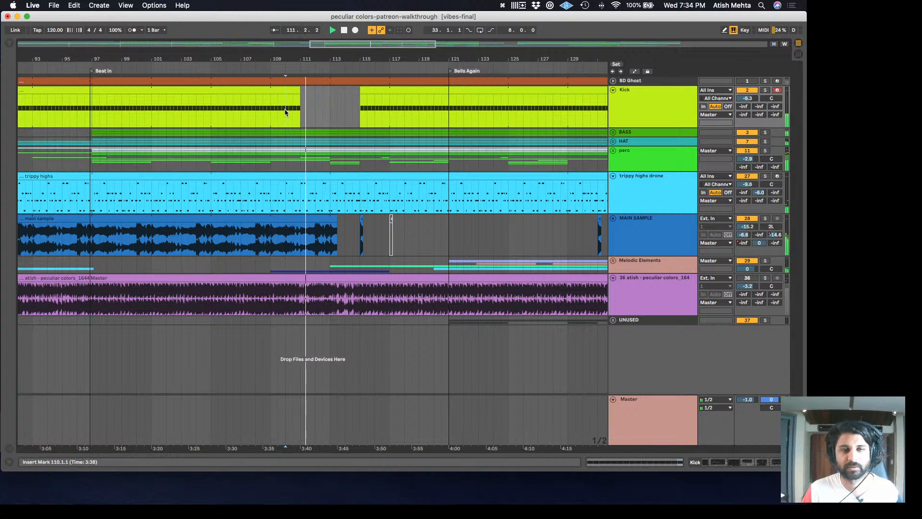
{"action": "key", "text": "space"}
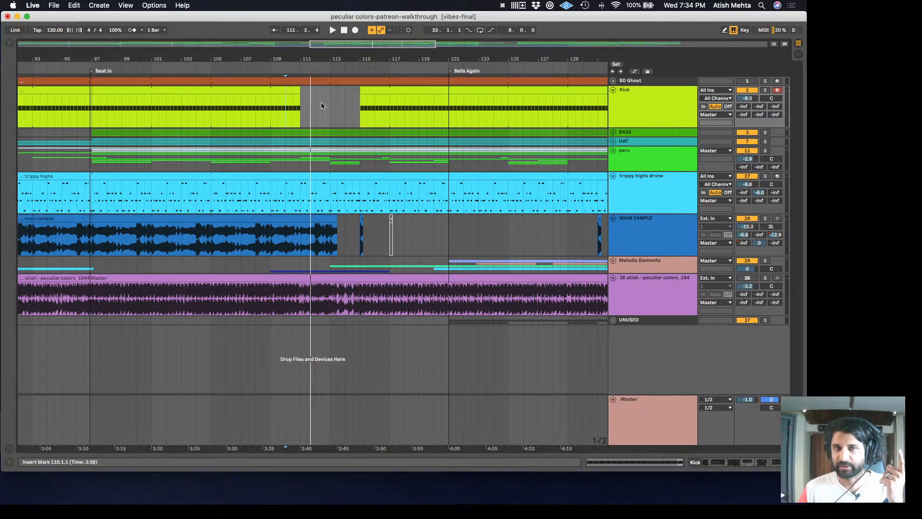
Replay the kick dropout from 110.3 and stop playback once it passes bar 113
{"action": "left_click", "coordinate": [294, 108]}
{"action": "key", "text": "space"}
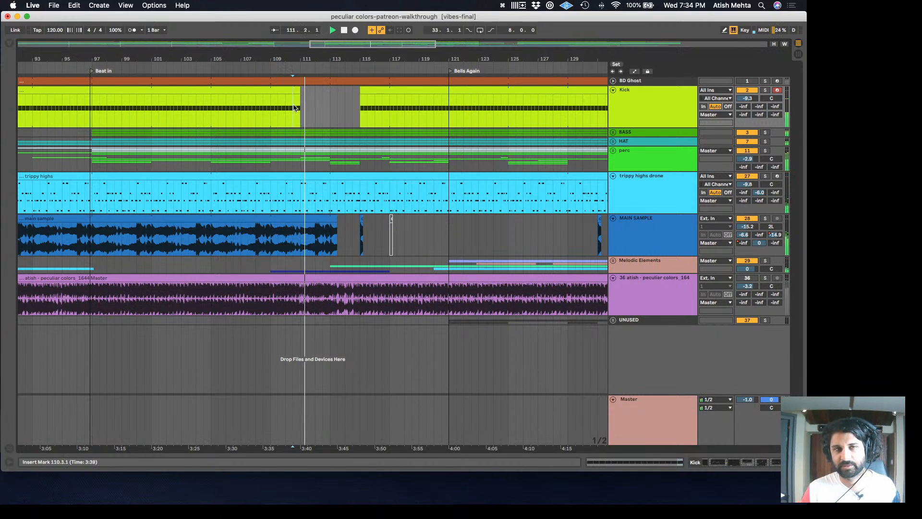
{"action": "scroll", "coordinate": [325, 130], "scroll_direction": "up", "scroll_amount": 2}
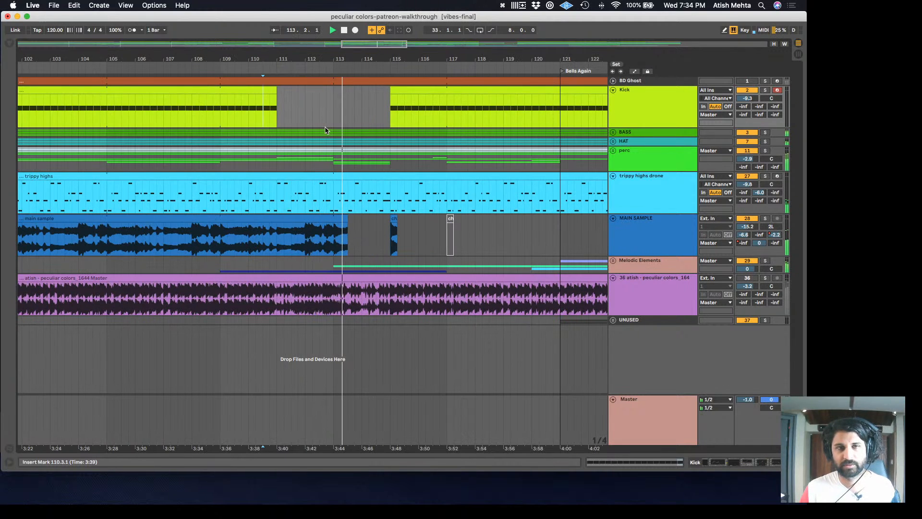
{"action": "key", "text": "space"}
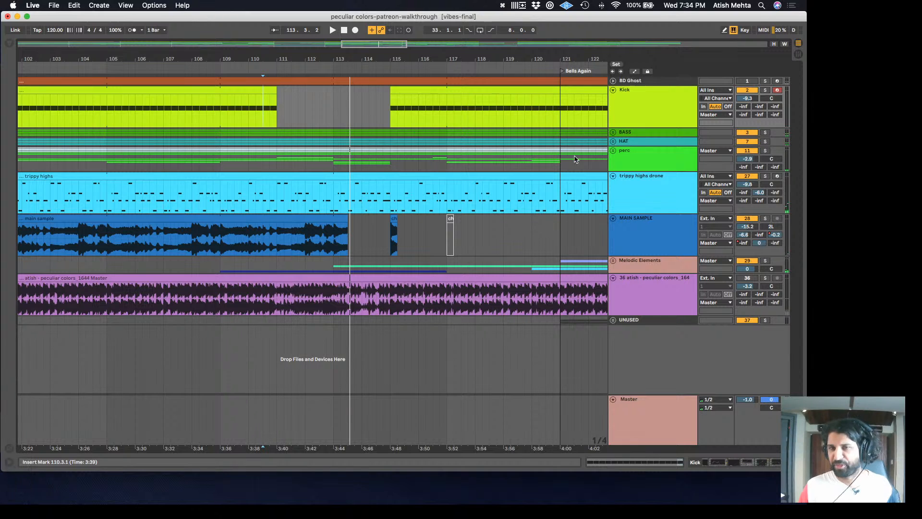
Expand the perc group and examine its clap, rev cymbal, hh 16 and tamb loop clips around bar 113
{"action": "left_click", "coordinate": [613, 153]}
{"action": "scroll", "coordinate": [389, 242], "scroll_direction": "down", "scroll_amount": 10}
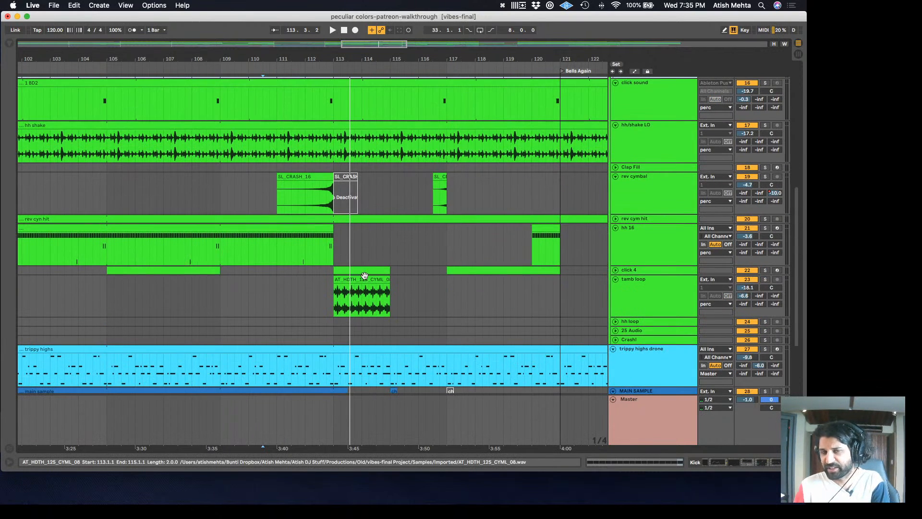
{"action": "key", "text": "minus"}
{"action": "scroll", "coordinate": [356, 212], "scroll_direction": "up", "scroll_amount": 5}
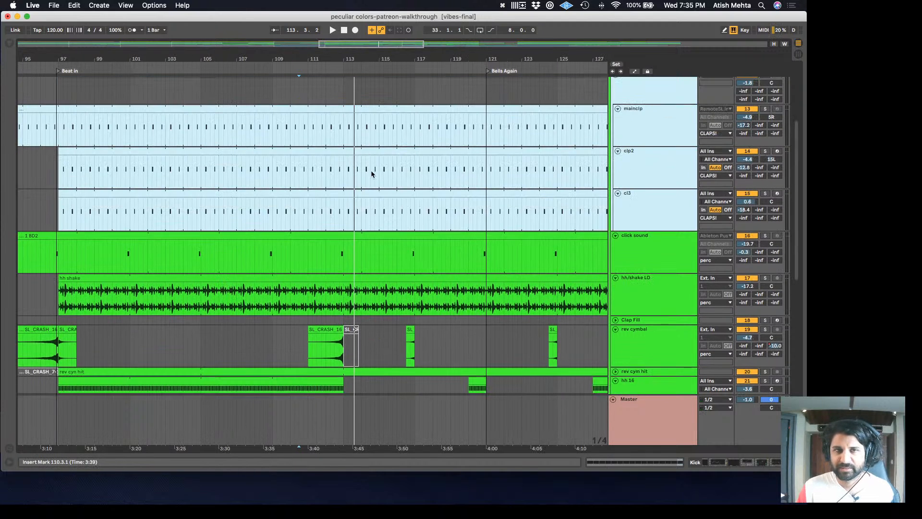
Play from 112.4 in the Kick track's gap and stop playback just past bar 114
{"action": "scroll", "coordinate": [372, 173], "scroll_direction": "up", "scroll_amount": 5}
{"action": "left_click", "coordinate": [343, 101]}
{"action": "key", "text": "space"}
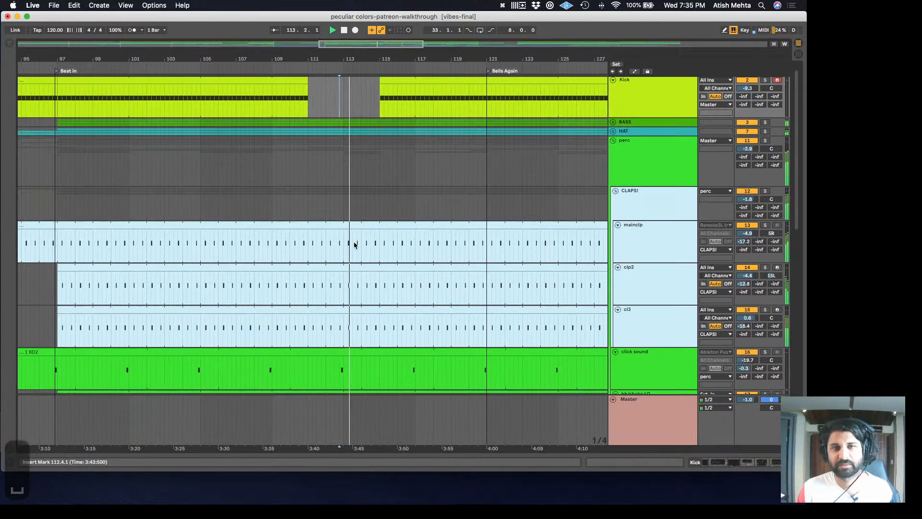
{"action": "scroll", "coordinate": [354, 245], "scroll_direction": "down", "scroll_amount": 3}
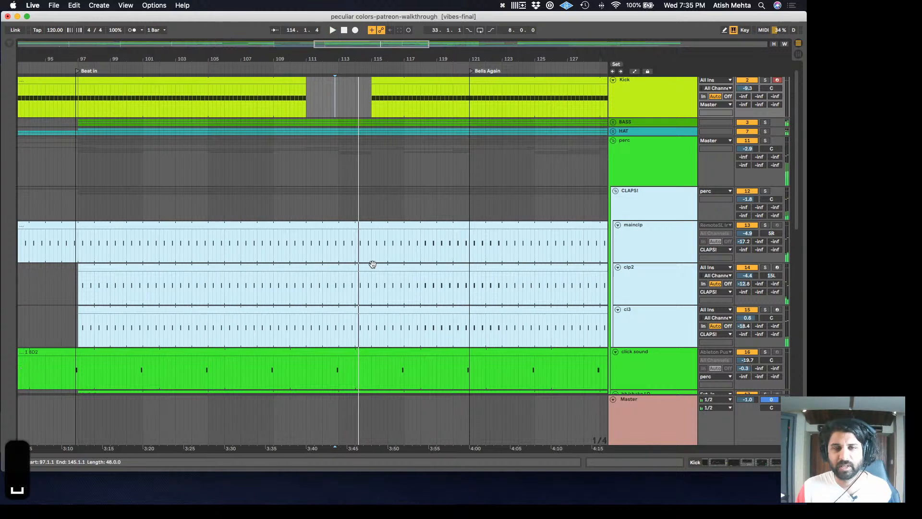
Audition the MAIN SAMPLE track from 112.3, where the main sample clip nears its end
{"action": "scroll", "coordinate": [373, 264], "scroll_direction": "down", "scroll_amount": 10}
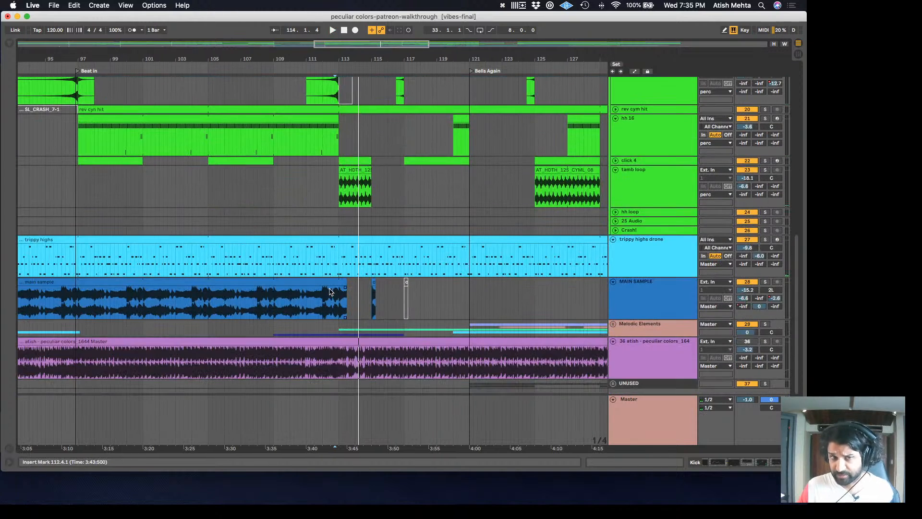
{"action": "left_click", "coordinate": [330, 292]}
{"action": "key", "text": "space"}
{"action": "scroll", "coordinate": [339, 226], "scroll_direction": "down", "scroll_amount": 2}
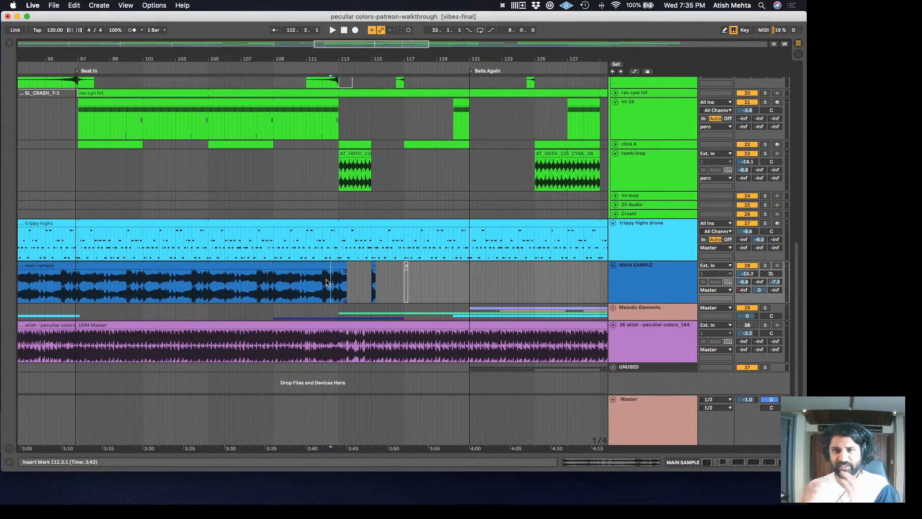
Play the full kick dropout from 109.2 and stop playback after the kick returns, at bar 116
{"action": "scroll", "coordinate": [331, 259], "scroll_direction": "up", "scroll_amount": 10}
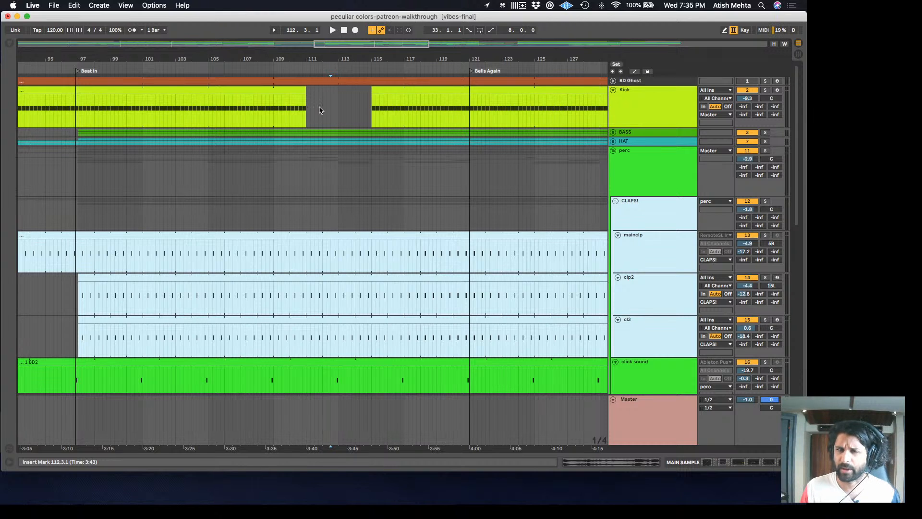
{"action": "scroll", "coordinate": [320, 113], "scroll_direction": "up", "scroll_amount": 2}
{"action": "left_click", "coordinate": [274, 114]}
{"action": "key", "text": "space"}
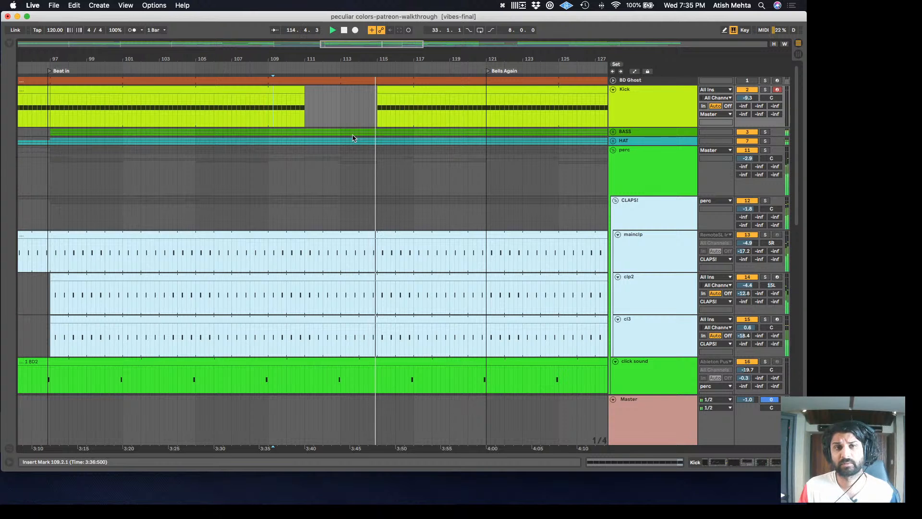
{"action": "scroll", "coordinate": [468, 183], "scroll_direction": "down", "scroll_amount": 3}
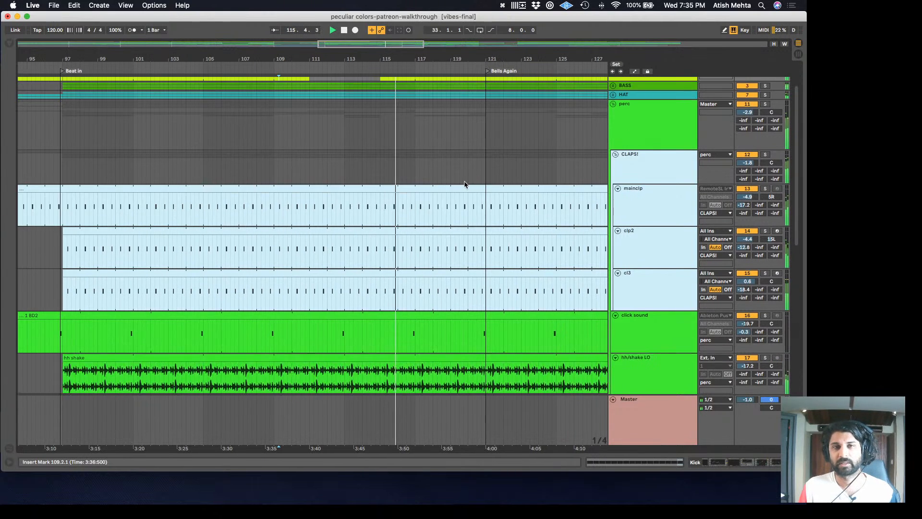
{"action": "scroll", "coordinate": [465, 185], "scroll_direction": "up", "scroll_amount": 3}
{"action": "key", "text": "space"}
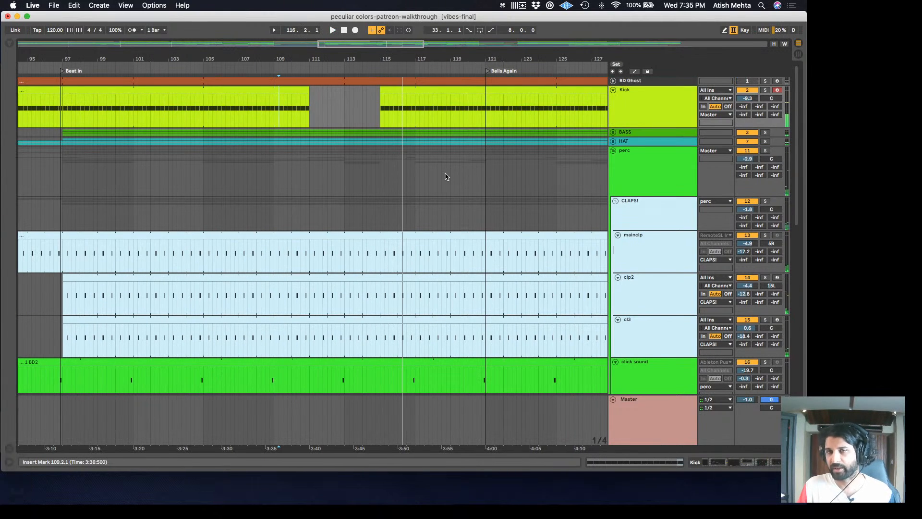
Place the insert marker at 113.2 in the Kick track's gap and examine the arrangement around Bells Again
{"action": "scroll", "coordinate": [452, 173], "scroll_direction": "up", "scroll_amount": 2}
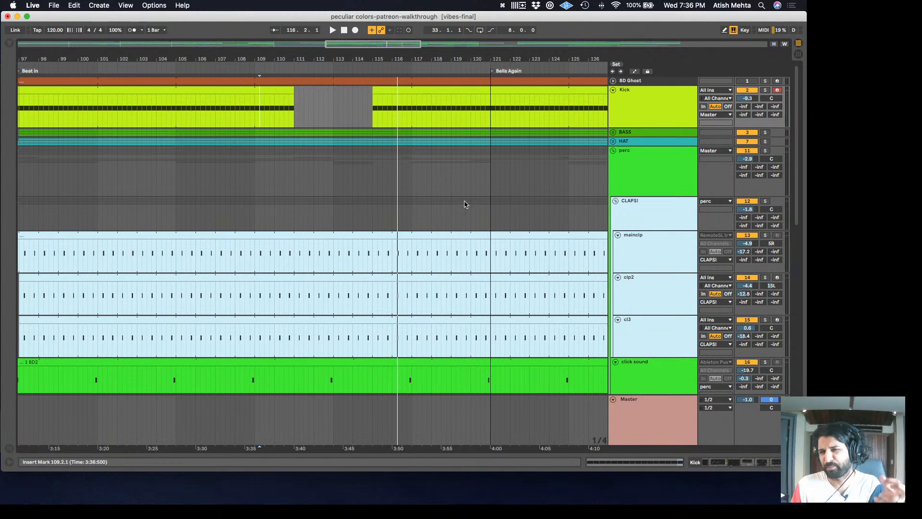
{"action": "left_click", "coordinate": [334, 111]}
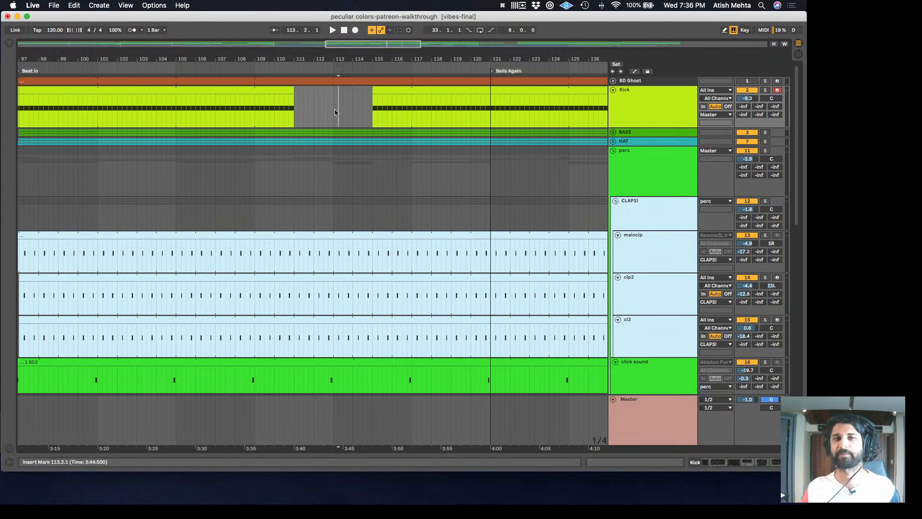
{"action": "scroll", "coordinate": [365, 121], "scroll_direction": "down", "scroll_amount": 2}
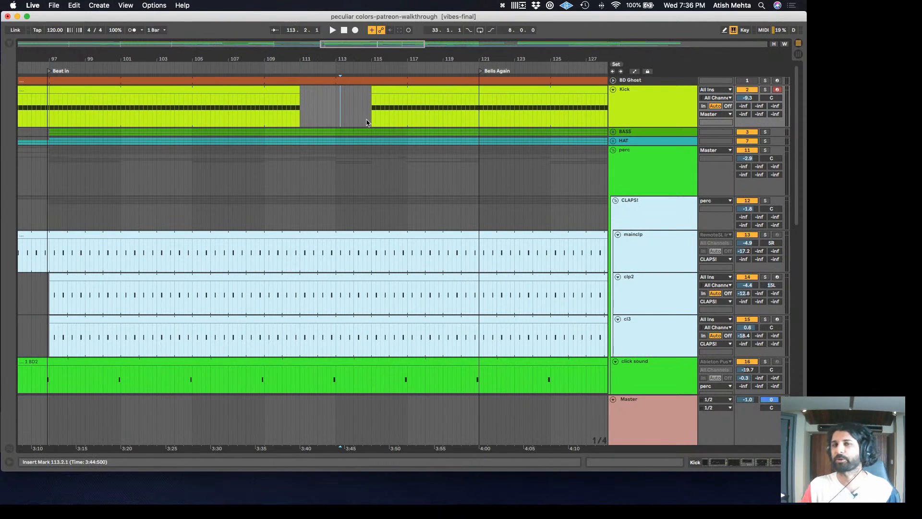
{"action": "scroll", "coordinate": [366, 123], "scroll_direction": "right", "scroll_amount": 3}
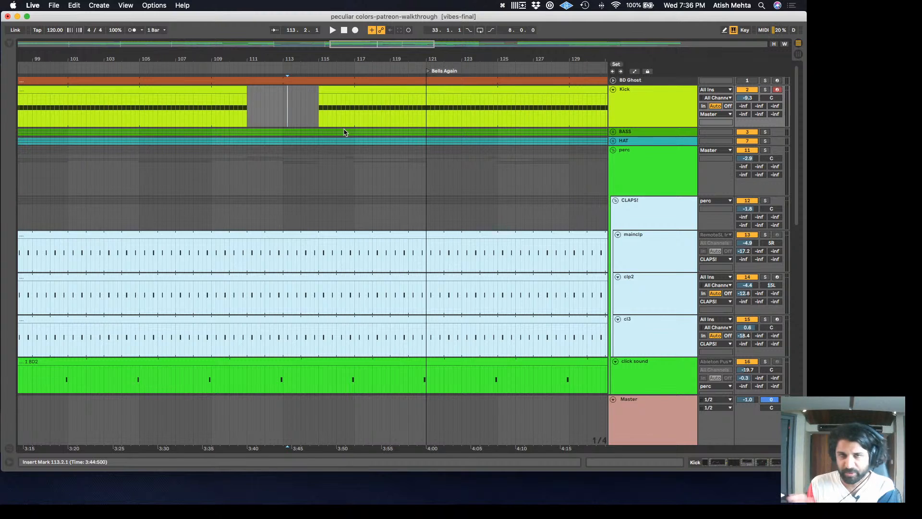
{"action": "scroll", "coordinate": [344, 132], "scroll_direction": "up", "scroll_amount": 1}
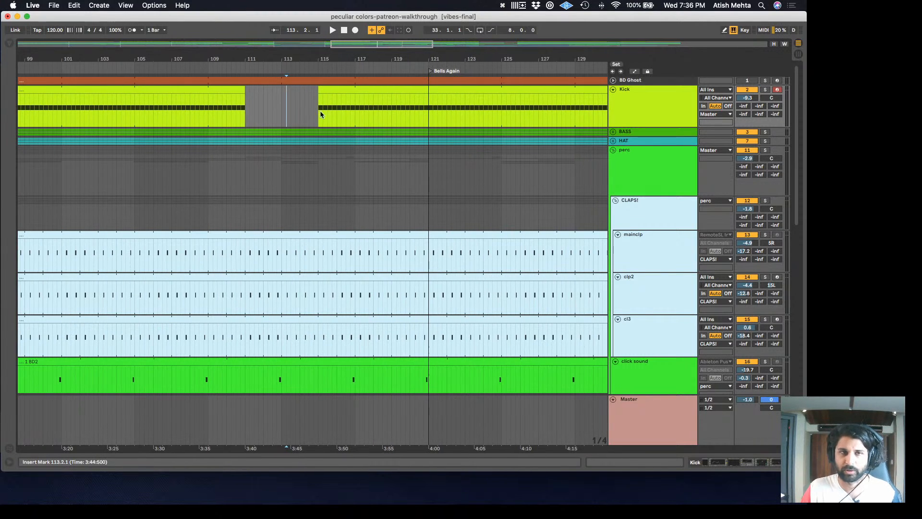
Play from 112.4 in the Kick gap while viewing the perc and MAIN SAMPLE clips, stopping at bar 116
{"action": "left_click", "coordinate": [277, 110]}
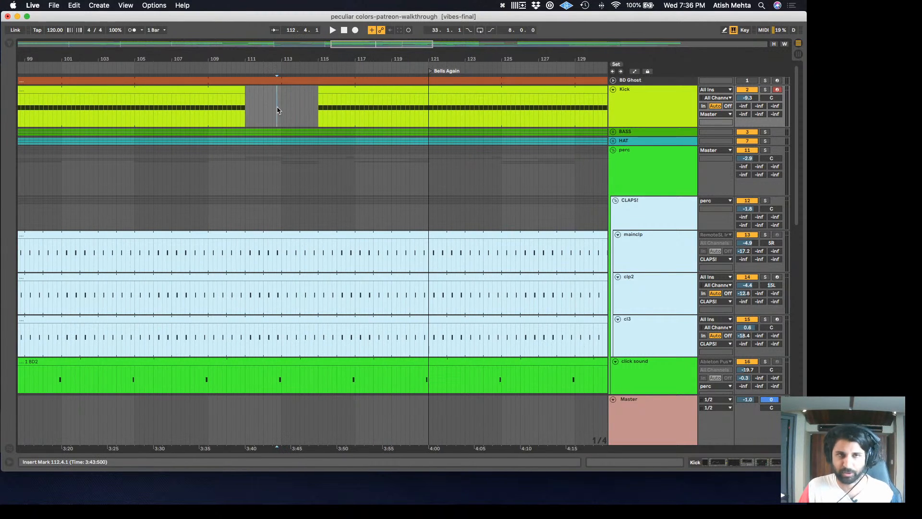
{"action": "key", "text": "space"}
{"action": "scroll", "coordinate": [341, 201], "scroll_direction": "down", "scroll_amount": 5}
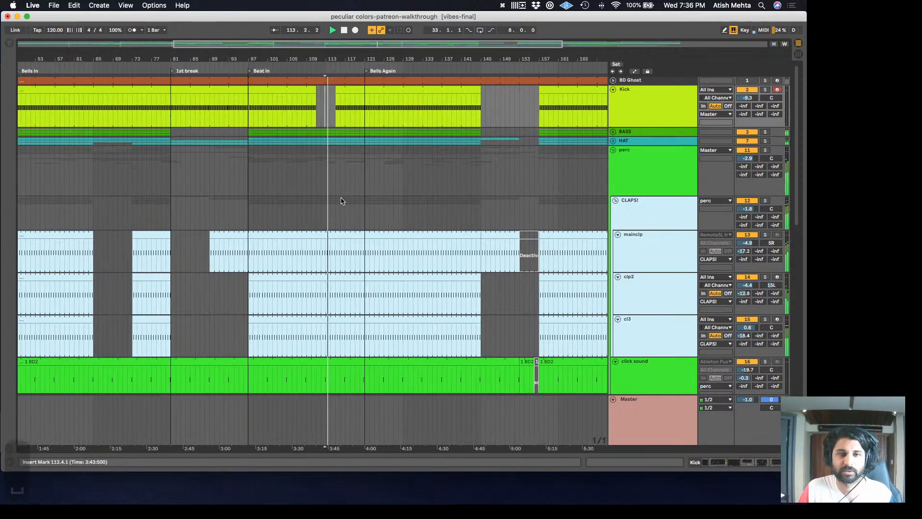
{"action": "scroll", "coordinate": [341, 201], "scroll_direction": "down", "scroll_amount": 10}
{"action": "scroll", "coordinate": [346, 209], "scroll_direction": "up", "scroll_amount": 5}
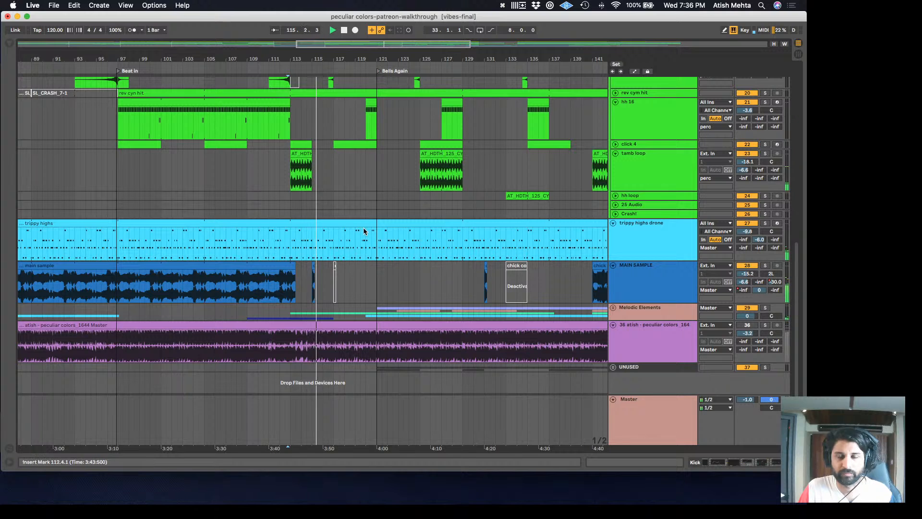
{"action": "scroll", "coordinate": [363, 231], "scroll_direction": "up", "scroll_amount": 3}
{"action": "key", "text": "space"}
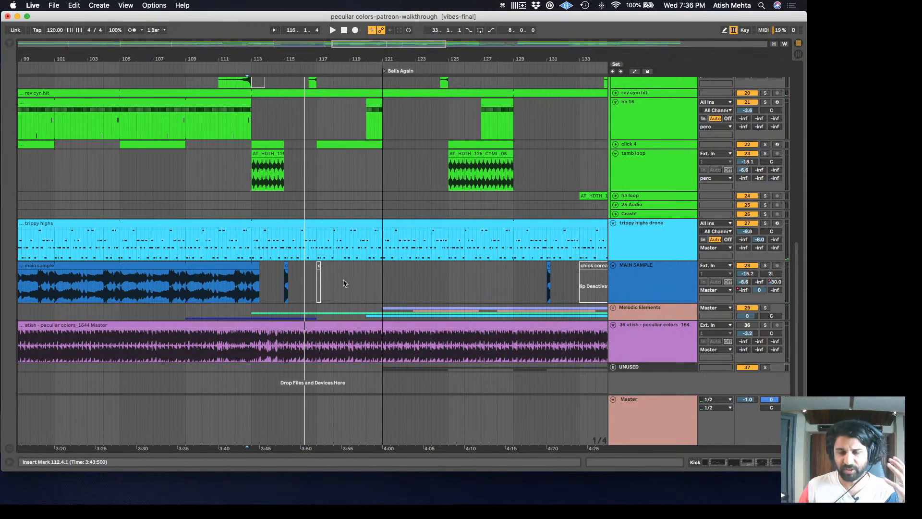
Solo the rev cymbal track and play its reverse crash from 95.3 into Beat in, stopping at bar 97
{"action": "scroll", "coordinate": [344, 281], "scroll_direction": "down", "scroll_amount": 4}
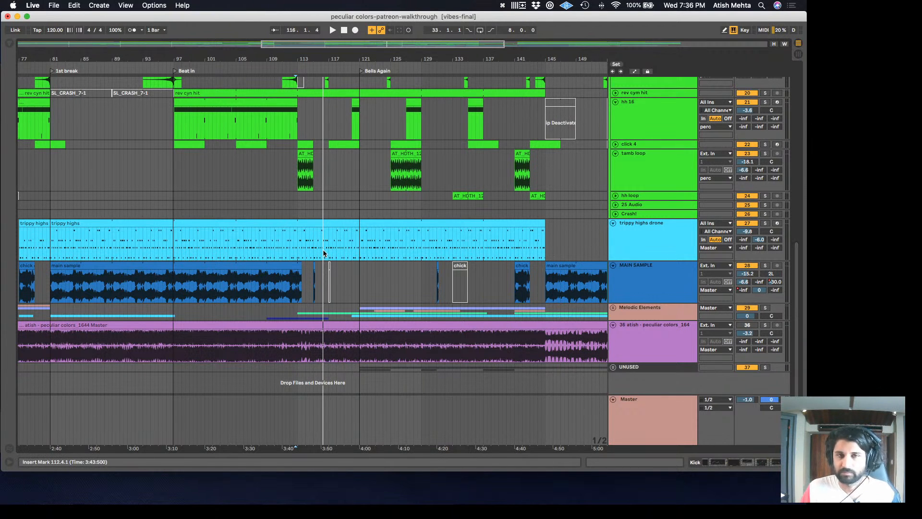
{"action": "scroll", "coordinate": [323, 253], "scroll_direction": "up", "scroll_amount": 5}
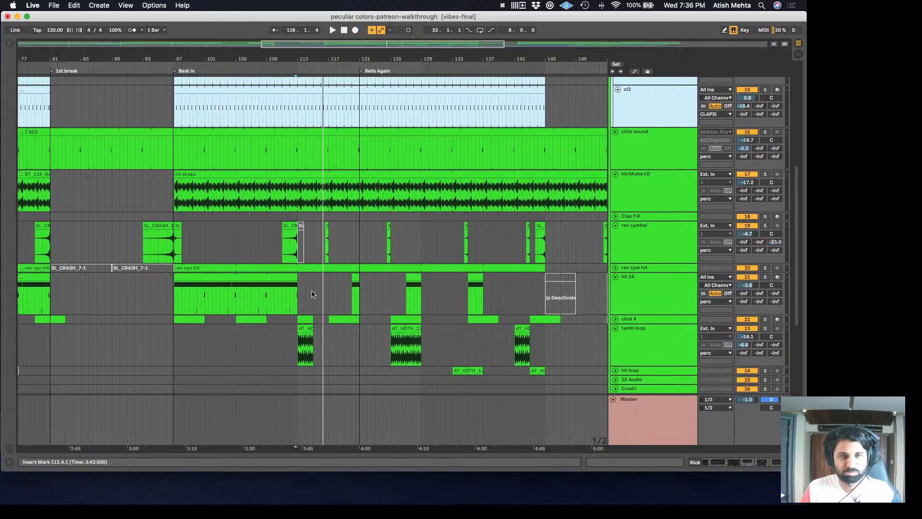
{"action": "scroll", "coordinate": [311, 295], "scroll_direction": "down", "scroll_amount": 2}
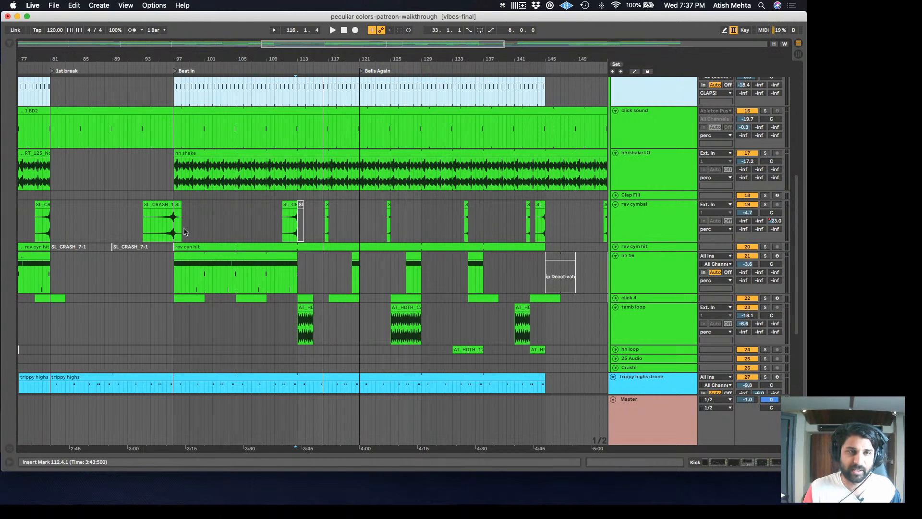
{"action": "left_click", "coordinate": [163, 223]}
{"action": "left_click", "coordinate": [765, 204]}
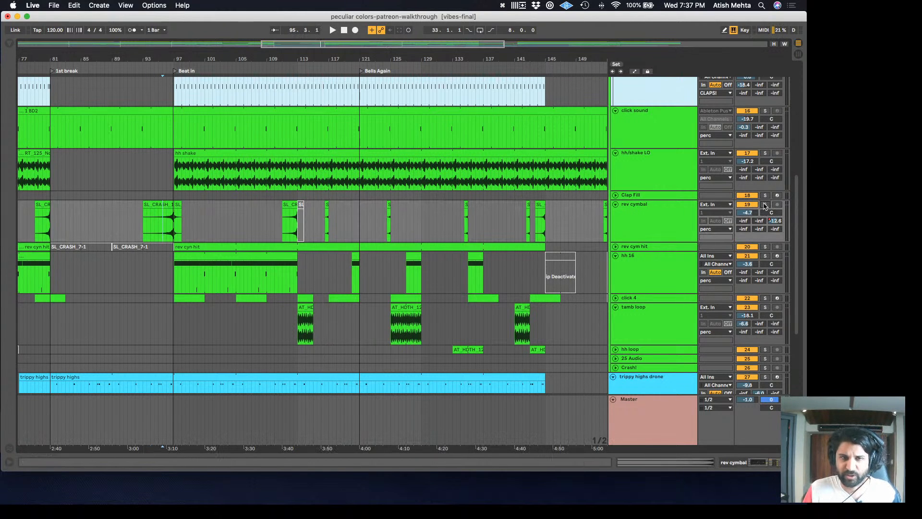
{"action": "key", "text": "space"}
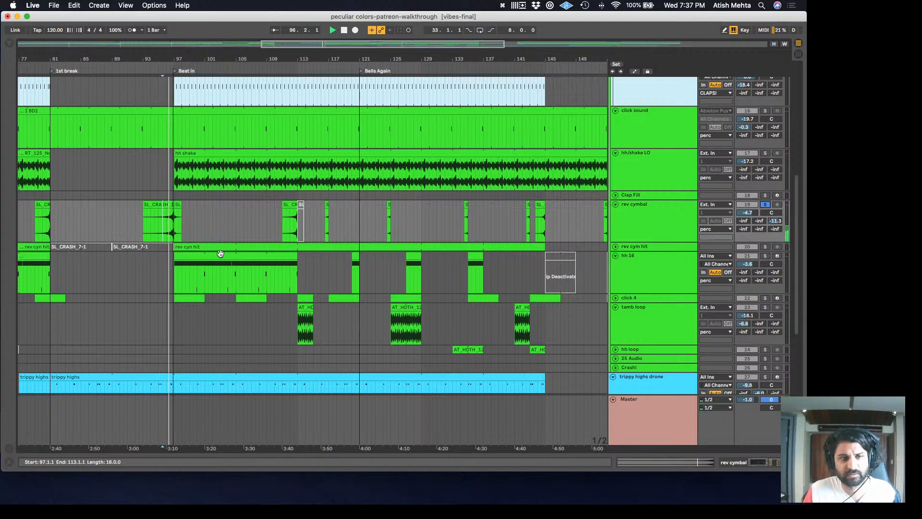
{"action": "left_click", "coordinate": [261, 249]}
{"action": "key", "text": "space"}
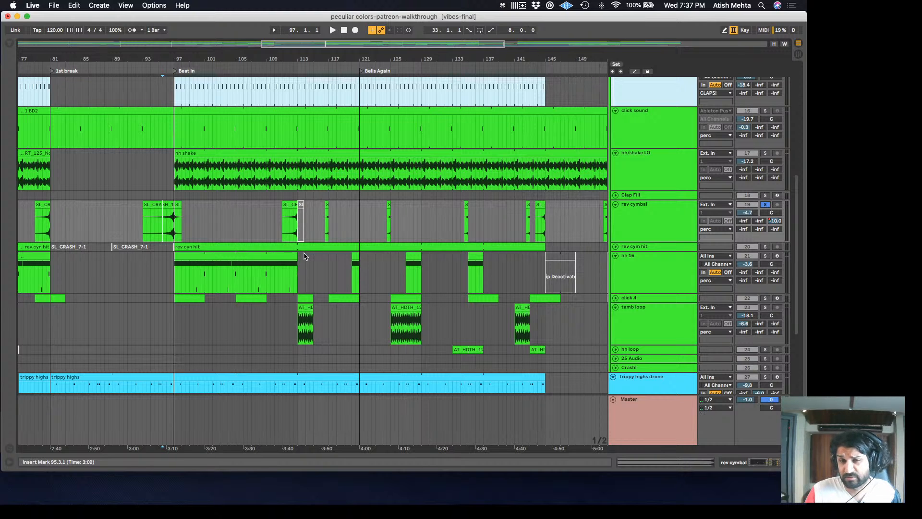
Examine the rev cymbal, hh 16, click 4 and tamb loop clips between Beat in and Bells Again
{"action": "scroll", "coordinate": [312, 249], "scroll_direction": "down", "scroll_amount": 2}
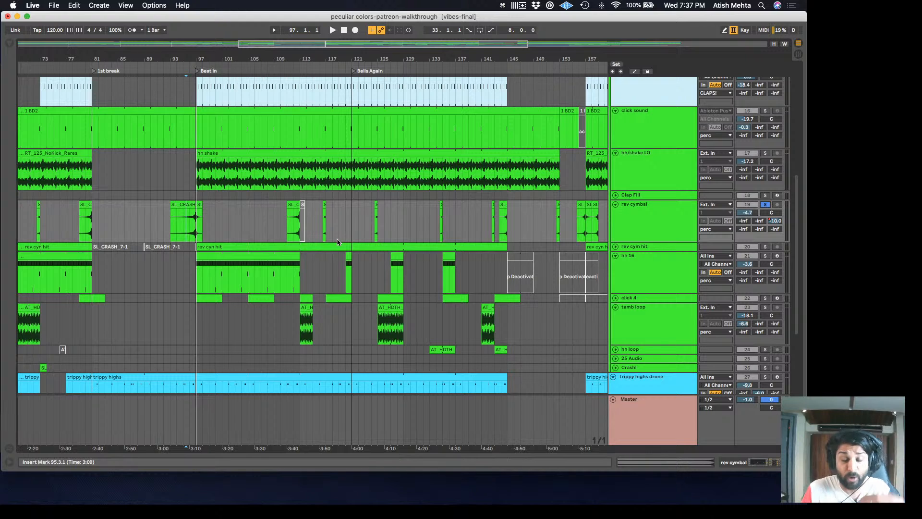
{"action": "scroll", "coordinate": [337, 242], "scroll_direction": "up", "scroll_amount": 2}
{"action": "scroll", "coordinate": [335, 245], "scroll_direction": "down", "scroll_amount": 1}
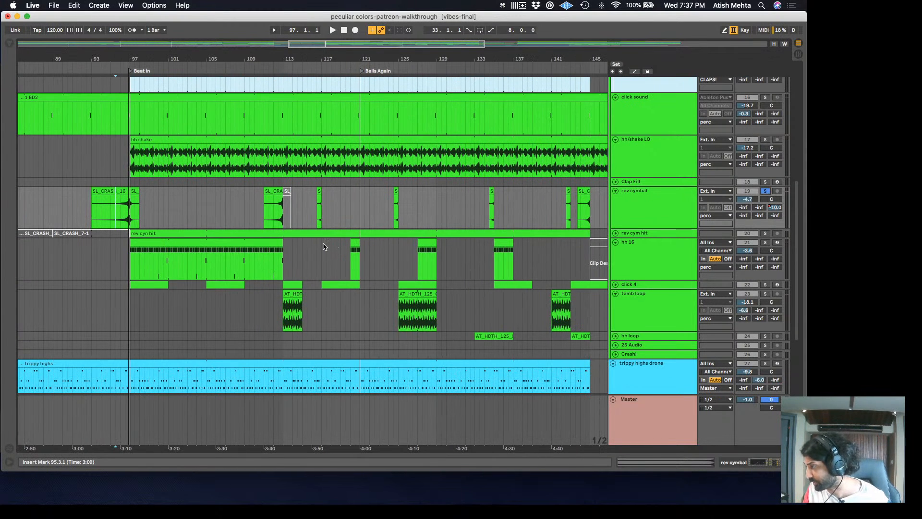
{"action": "scroll", "coordinate": [323, 247], "scroll_direction": "right", "scroll_amount": 2}
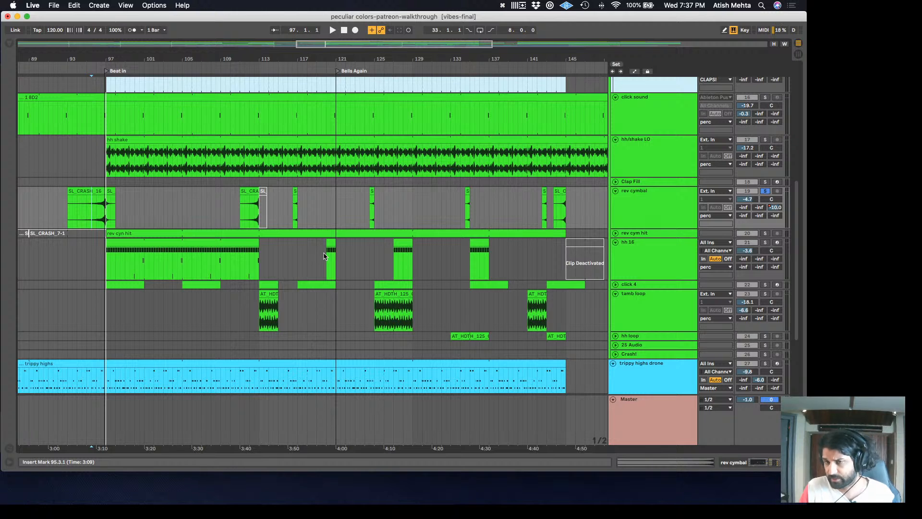
{"action": "scroll", "coordinate": [322, 256], "scroll_direction": "down", "scroll_amount": 1}
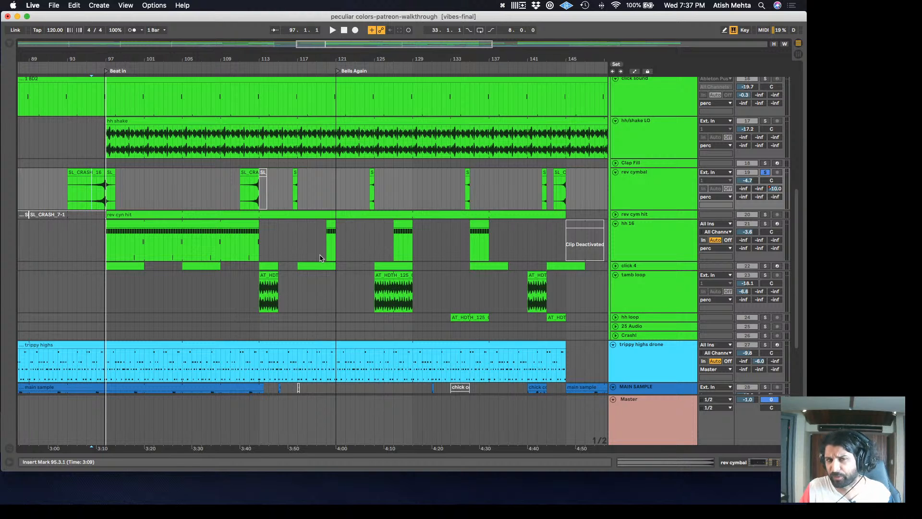
{"action": "scroll", "coordinate": [322, 258], "scroll_direction": "up", "scroll_amount": 2}
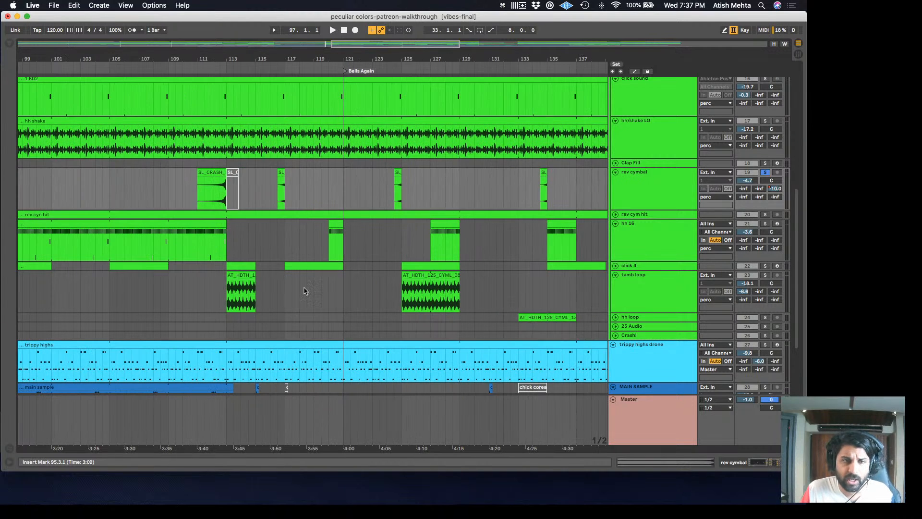
Place the insert marker at 113.1 on the MAIN SAMPLE track and clear the solo so all tracks sound
{"action": "scroll", "coordinate": [304, 290], "scroll_direction": "down", "scroll_amount": 8}
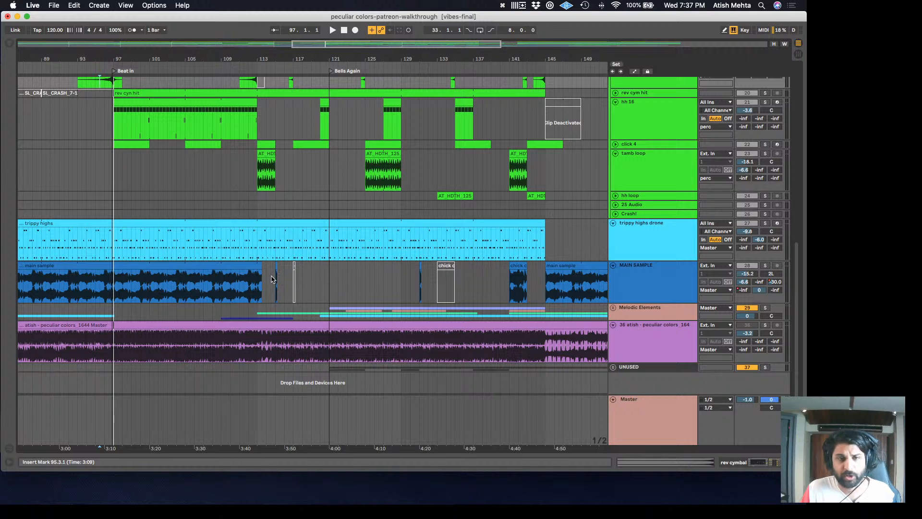
{"action": "left_click", "coordinate": [263, 277]}
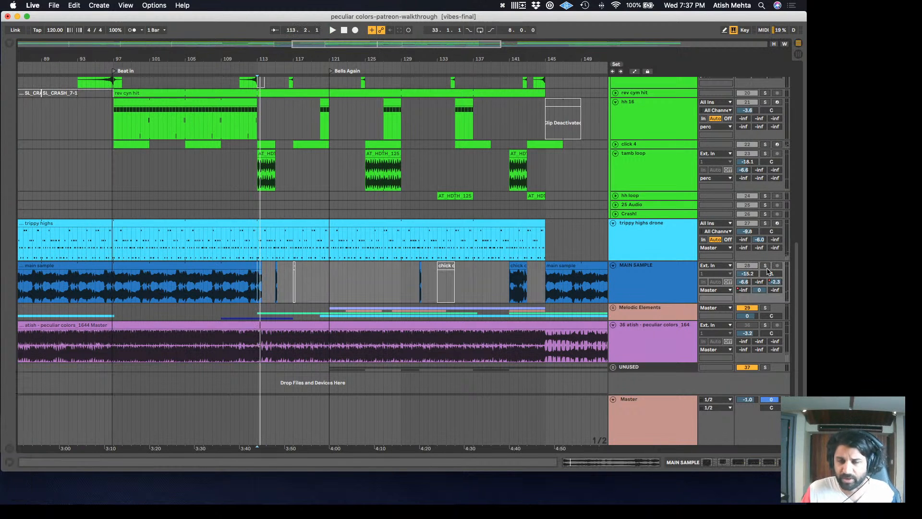
{"action": "left_click", "coordinate": [765, 265]}
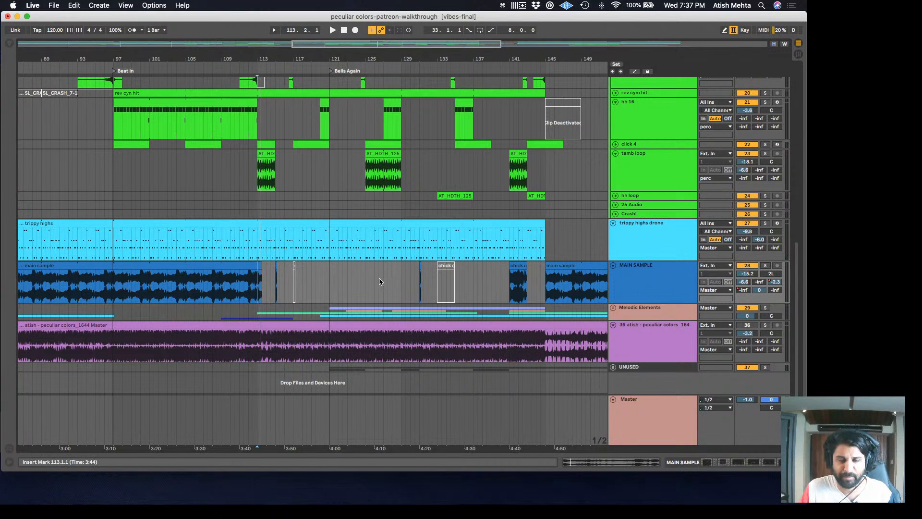
Play from 113.1 into Bells Again while viewing the percussion and MAIN SAMPLE clips, unfold the Melodic Elements group, and stop at bar 121
{"action": "key", "text": "space"}
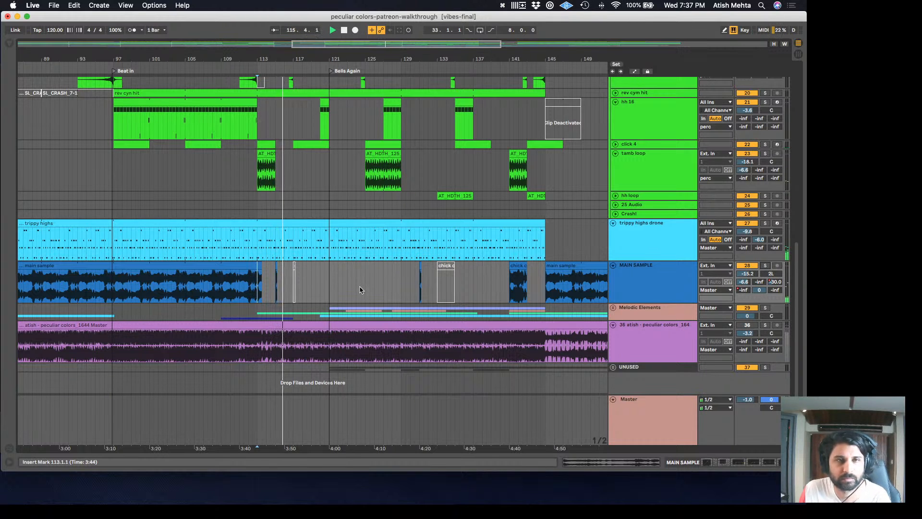
{"action": "scroll", "coordinate": [300, 291], "scroll_direction": "up", "scroll_amount": 2}
{"action": "scroll", "coordinate": [302, 289], "scroll_direction": "up", "scroll_amount": 2}
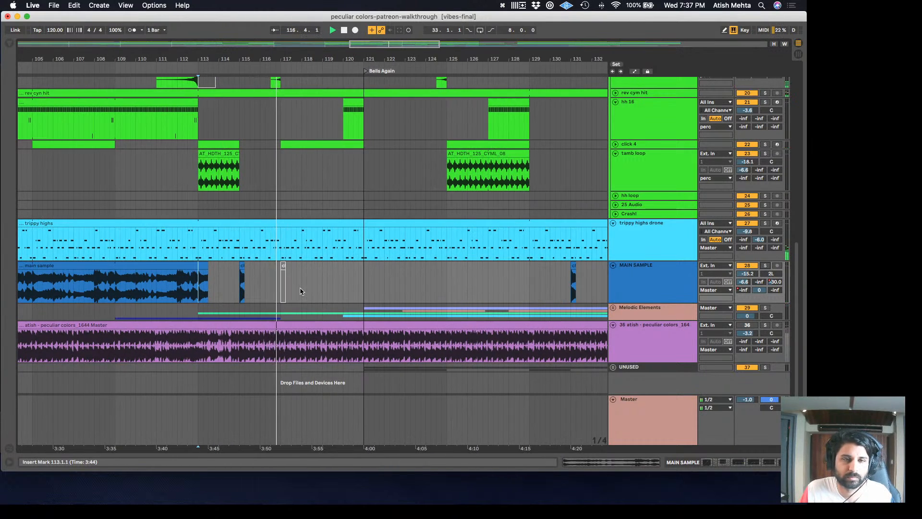
{"action": "scroll", "coordinate": [336, 267], "scroll_direction": "up", "scroll_amount": 2}
{"action": "scroll", "coordinate": [339, 257], "scroll_direction": "up", "scroll_amount": 10}
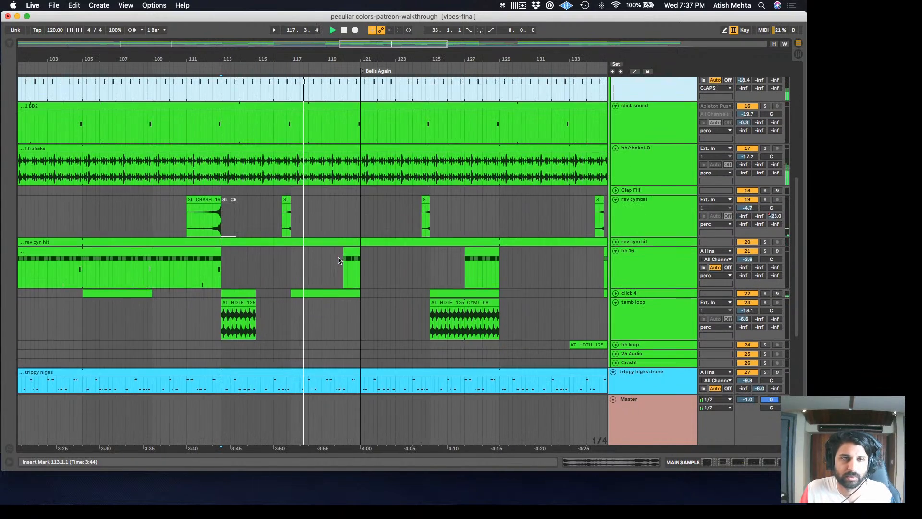
{"action": "scroll", "coordinate": [340, 264], "scroll_direction": "down", "scroll_amount": 4}
{"action": "scroll", "coordinate": [341, 269], "scroll_direction": "down", "scroll_amount": 5}
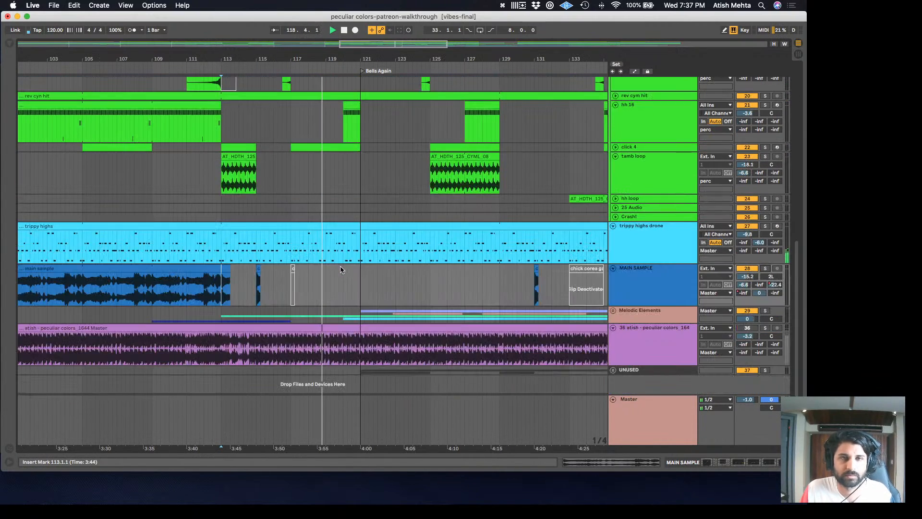
{"action": "scroll", "coordinate": [342, 267], "scroll_direction": "down", "scroll_amount": 1}
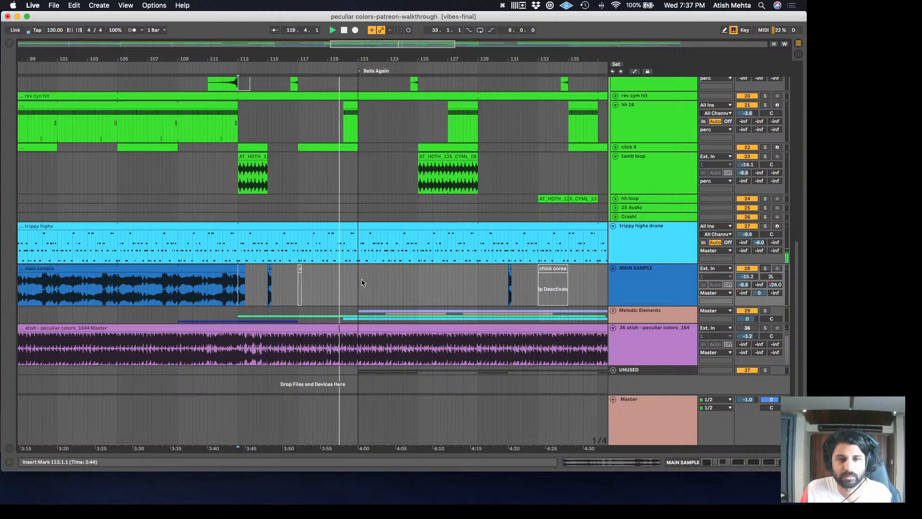
{"action": "left_click", "coordinate": [612, 311]}
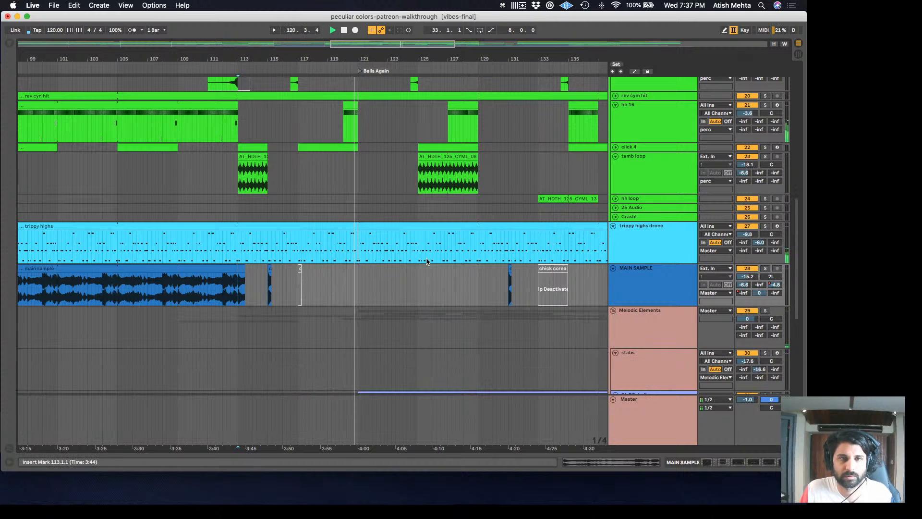
{"action": "scroll", "coordinate": [348, 168], "scroll_direction": "up", "scroll_amount": 5}
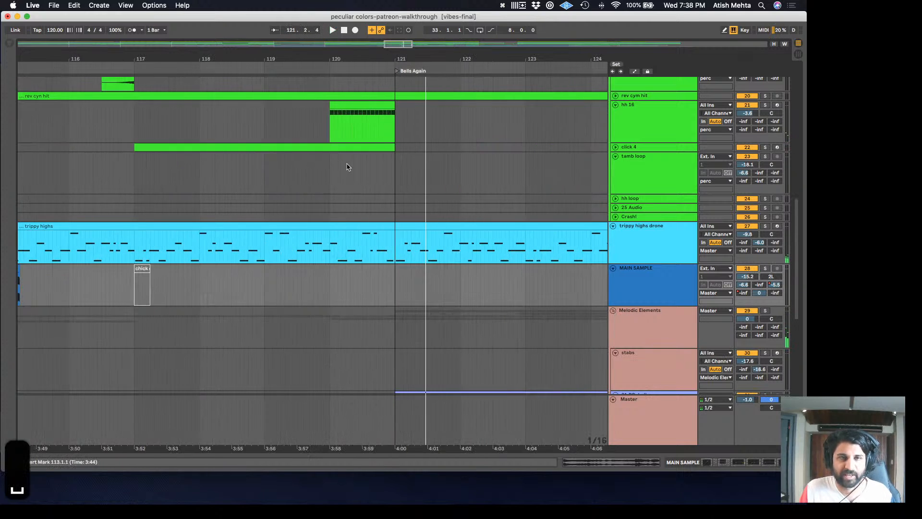
Select the one-bar hh 16 clip at 120.1, audition it with its track soloed, and clear the solo
{"action": "scroll", "coordinate": [346, 166], "scroll_direction": "up", "scroll_amount": 3}
{"action": "scroll", "coordinate": [344, 193], "scroll_direction": "down", "scroll_amount": 3}
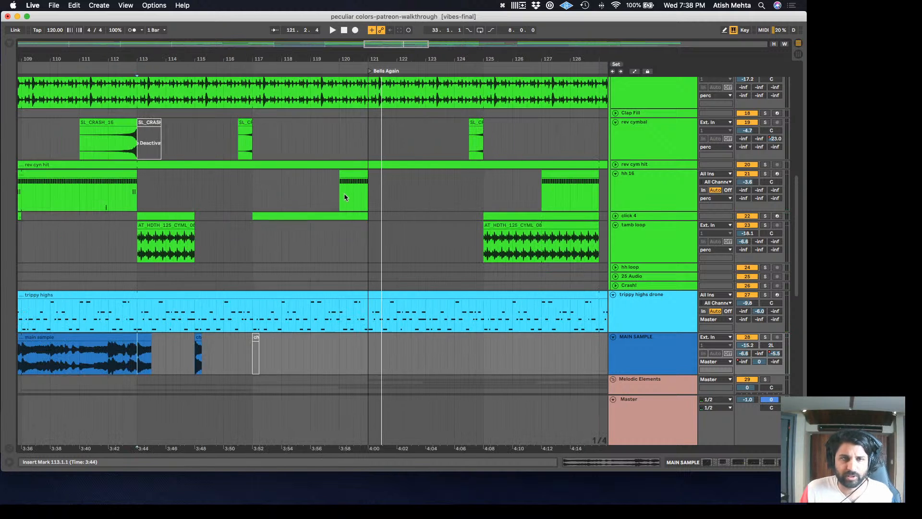
{"action": "scroll", "coordinate": [345, 206], "scroll_direction": "up", "scroll_amount": 4}
{"action": "scroll", "coordinate": [330, 230], "scroll_direction": "down", "scroll_amount": 3}
{"action": "left_click", "coordinate": [344, 222]}
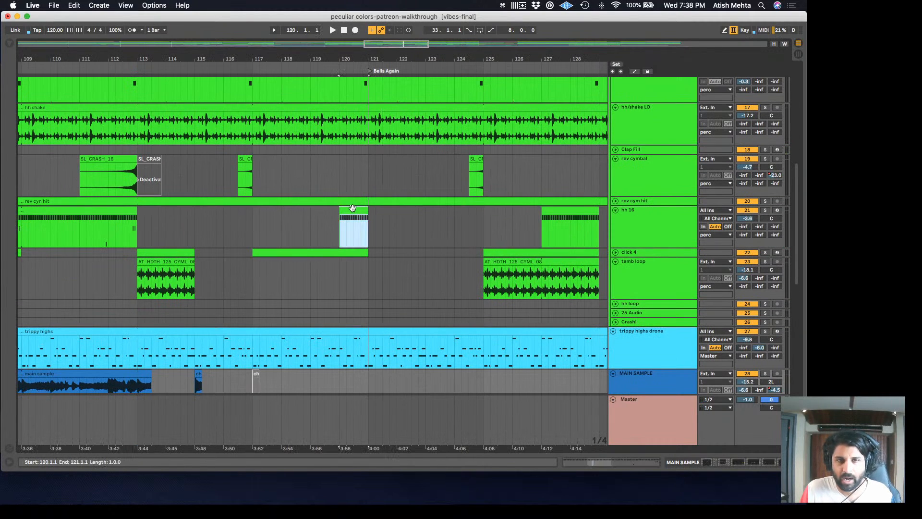
{"action": "key", "text": "space"}
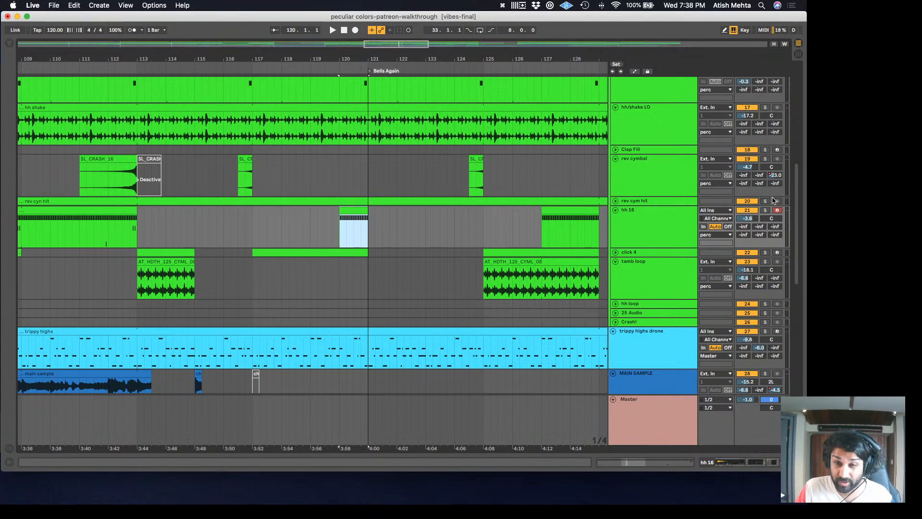
{"action": "left_click", "coordinate": [765, 211]}
{"action": "key", "text": "space"}
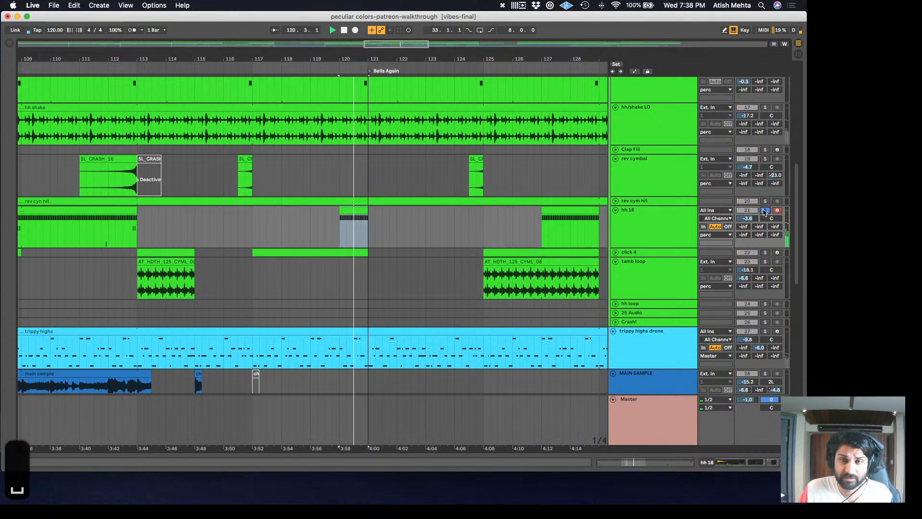
{"action": "left_click", "coordinate": [765, 212]}
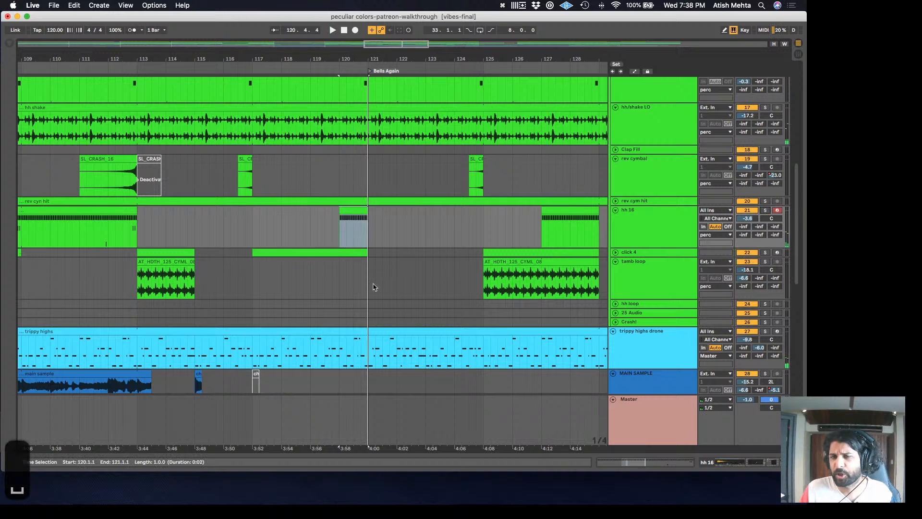
Play from 116.1 into Bells Again while viewing the Melodic Elements clips, stopping at bar 122
{"action": "scroll", "coordinate": [327, 284], "scroll_direction": "down", "scroll_amount": 3}
{"action": "scroll", "coordinate": [323, 283], "scroll_direction": "down", "scroll_amount": 5}
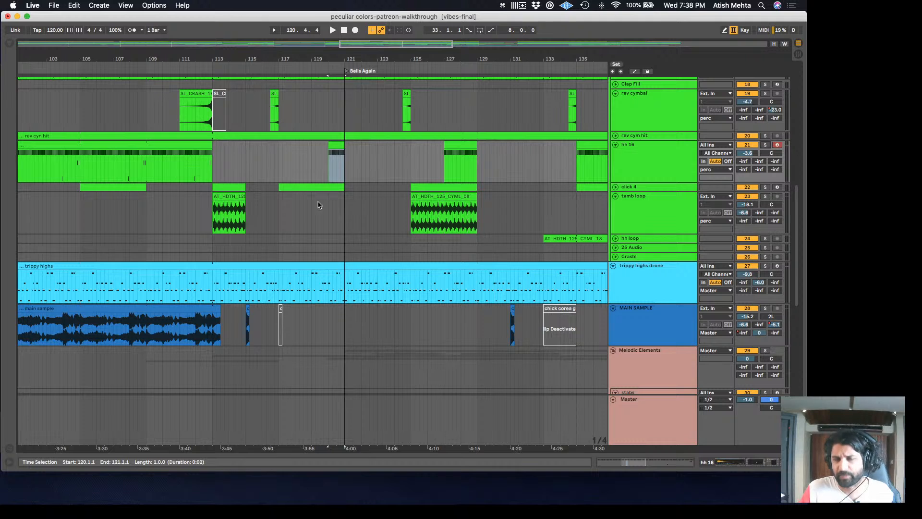
{"action": "left_click", "coordinate": [267, 211]}
{"action": "key", "text": "space"}
{"action": "scroll", "coordinate": [359, 273], "scroll_direction": "down", "scroll_amount": 5}
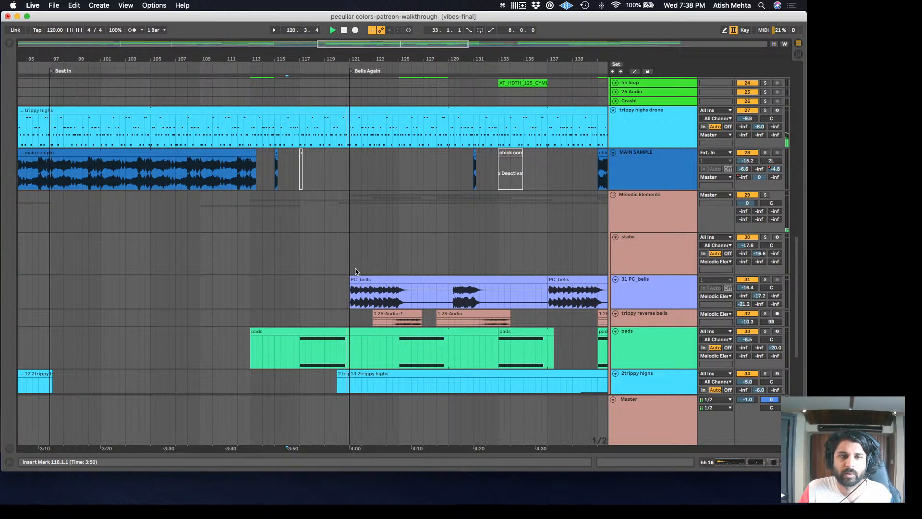
{"action": "scroll", "coordinate": [358, 267], "scroll_direction": "down", "scroll_amount": 5}
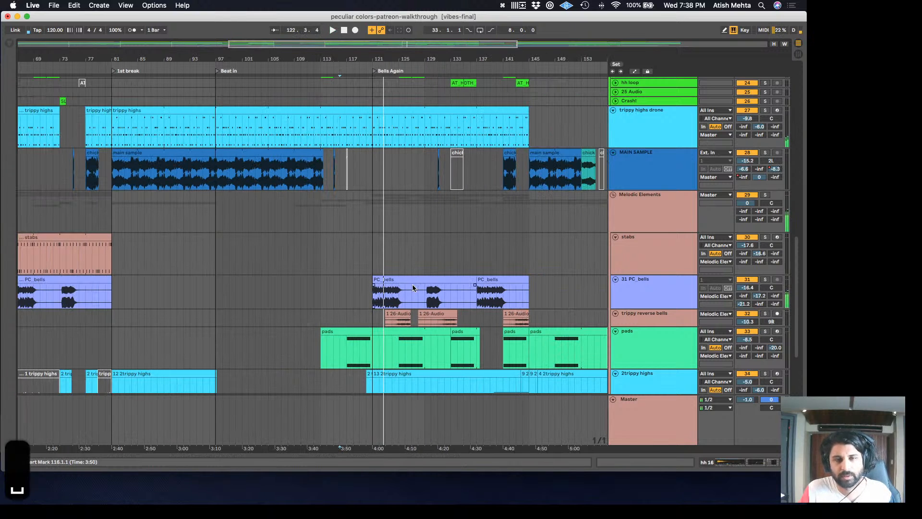
Mark the span from 113.3 to 120.3 on the MAIN SAMPLE track, where the main sample drops out
{"action": "scroll", "coordinate": [396, 274], "scroll_direction": "up", "scroll_amount": 5}
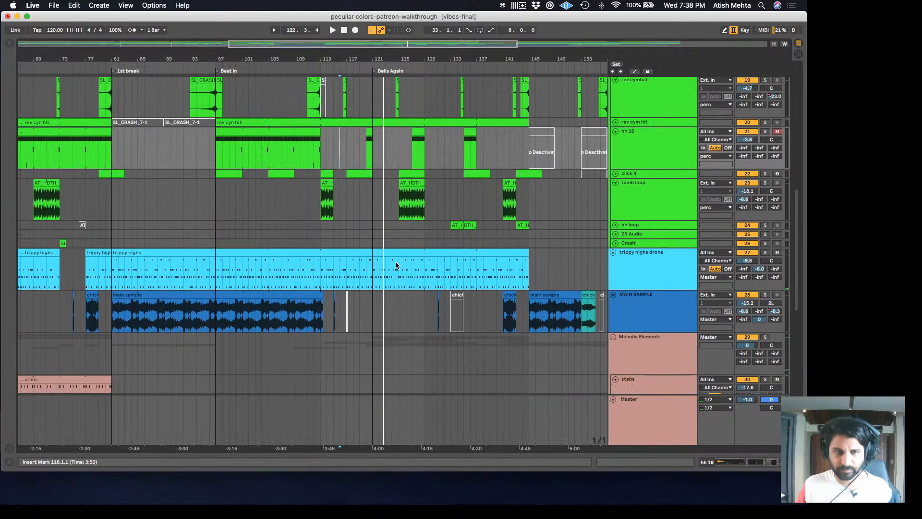
{"action": "scroll", "coordinate": [396, 269], "scroll_direction": "down", "scroll_amount": 4}
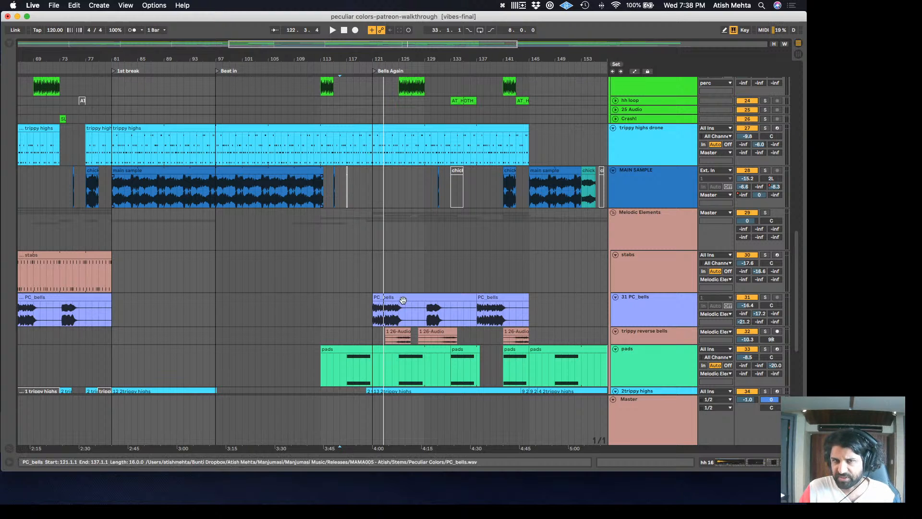
{"action": "scroll", "coordinate": [347, 207], "scroll_direction": "up", "scroll_amount": 5}
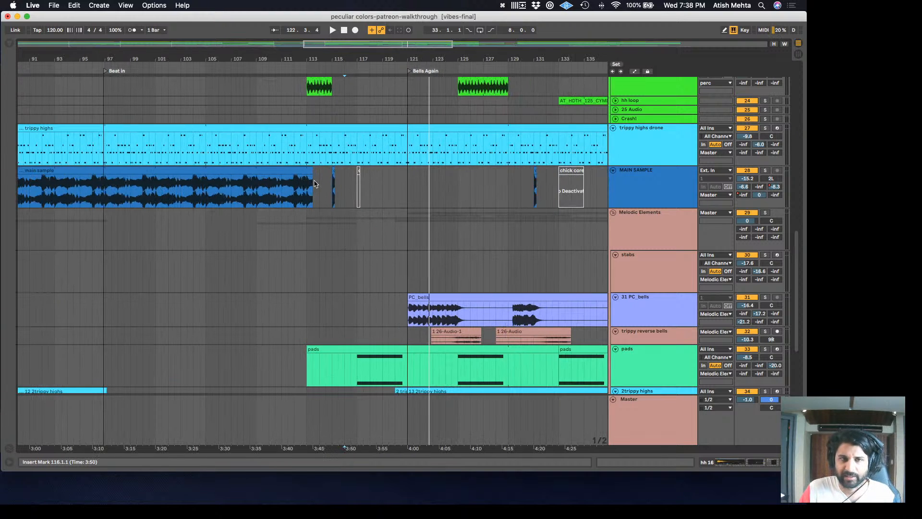
{"action": "left_click_drag", "start_coordinate": [315, 183], "coordinate": [401, 182]}
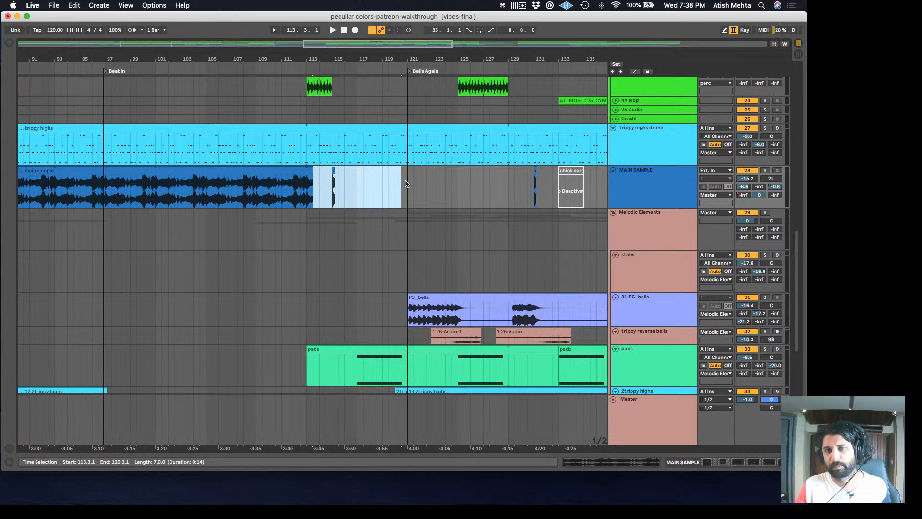
{"action": "scroll", "coordinate": [475, 266], "scroll_direction": "left", "scroll_amount": 2}
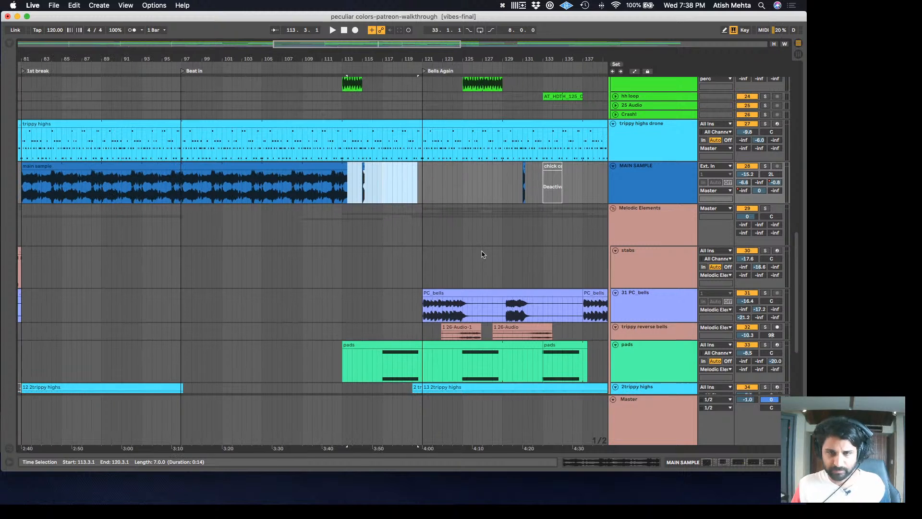
Place the insert marker at 117.3 on the PC_bells track and start playback into Bells Again
{"action": "scroll", "coordinate": [478, 262], "scroll_direction": "down", "scroll_amount": 2}
{"action": "scroll", "coordinate": [478, 256], "scroll_direction": "down", "scroll_amount": 2}
{"action": "scroll", "coordinate": [478, 255], "scroll_direction": "down", "scroll_amount": 2}
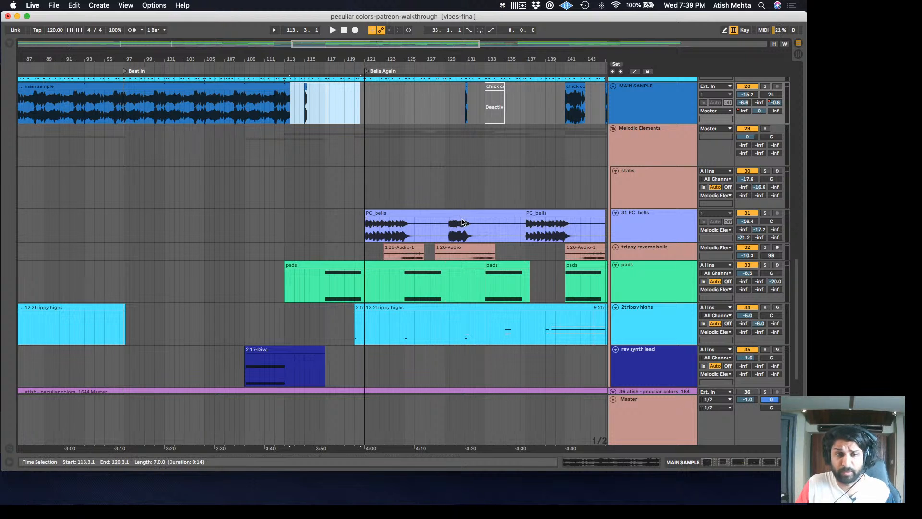
{"action": "scroll", "coordinate": [463, 223], "scroll_direction": "up", "scroll_amount": 1}
{"action": "left_click", "coordinate": [329, 229]}
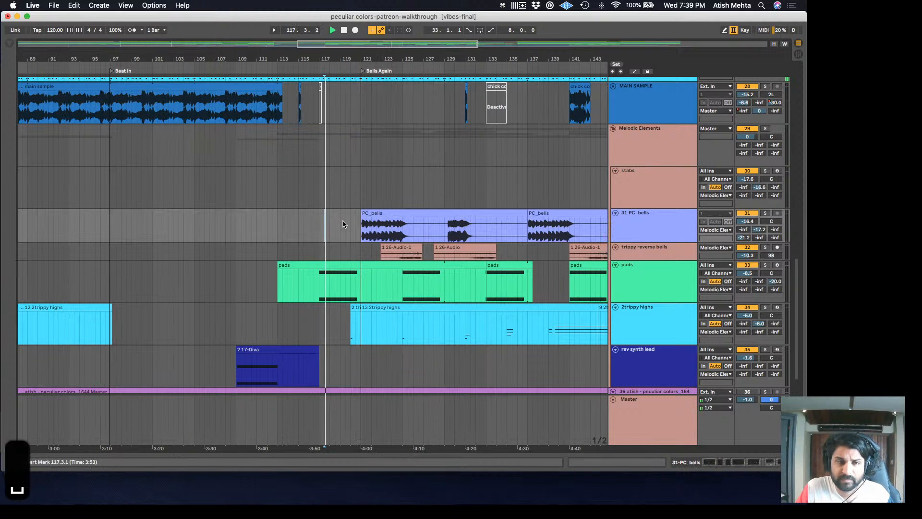
{"action": "key", "text": "space"}
Examine the PC_bells, trippy reverse bells, pads and 2trippy highs clips during playback, stopping at bar 128
{"action": "scroll", "coordinate": [472, 233], "scroll_direction": "up", "scroll_amount": 1}
{"action": "scroll", "coordinate": [472, 232], "scroll_direction": "up", "scroll_amount": 10}
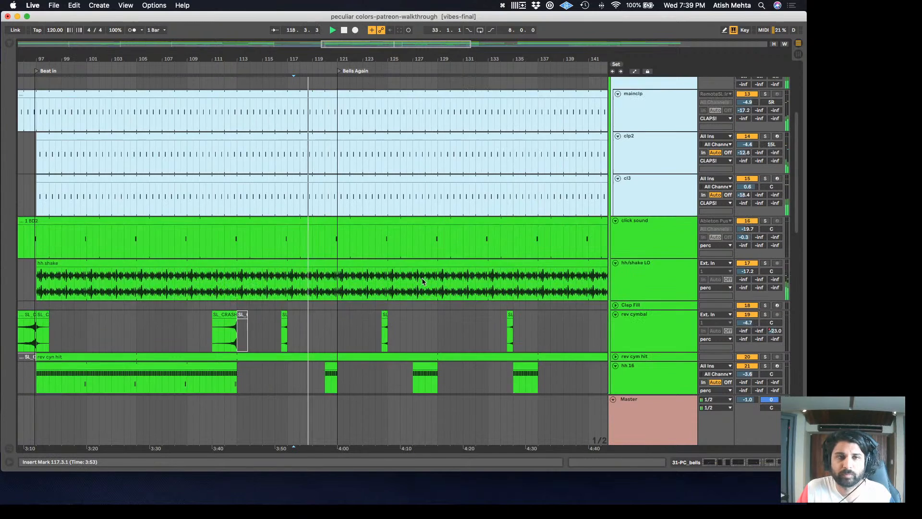
{"action": "scroll", "coordinate": [432, 269], "scroll_direction": "down", "scroll_amount": 12}
{"action": "scroll", "coordinate": [389, 265], "scroll_direction": "down", "scroll_amount": 2}
{"action": "scroll", "coordinate": [390, 259], "scroll_direction": "up", "scroll_amount": 2}
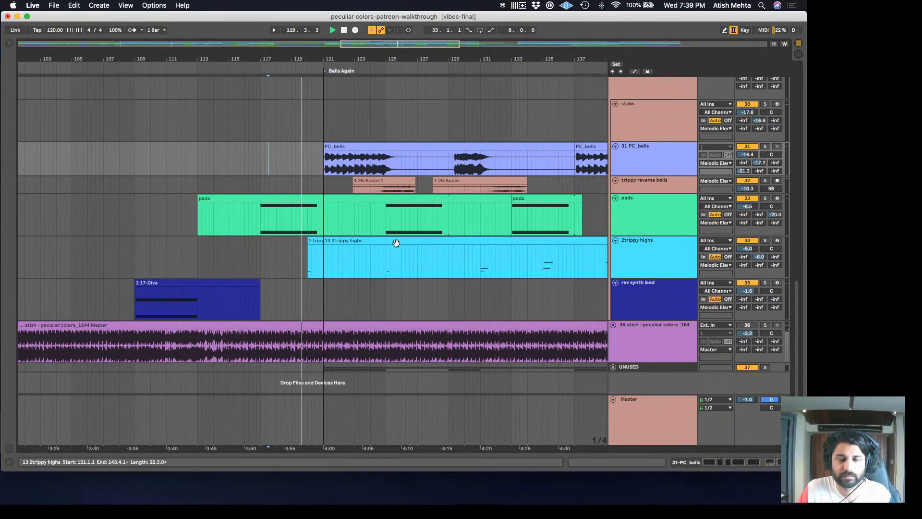
{"action": "scroll", "coordinate": [397, 242], "scroll_direction": "right", "scroll_amount": 1}
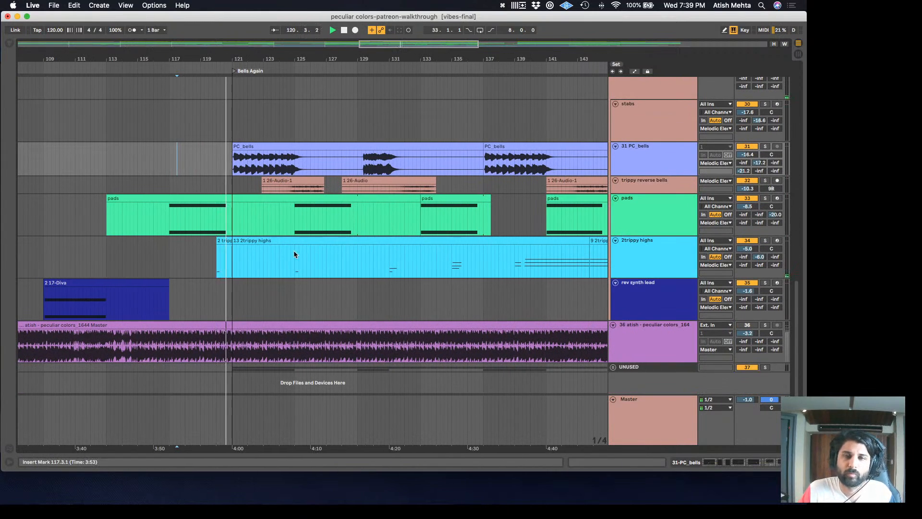
{"action": "scroll", "coordinate": [294, 249], "scroll_direction": "up", "scroll_amount": 1}
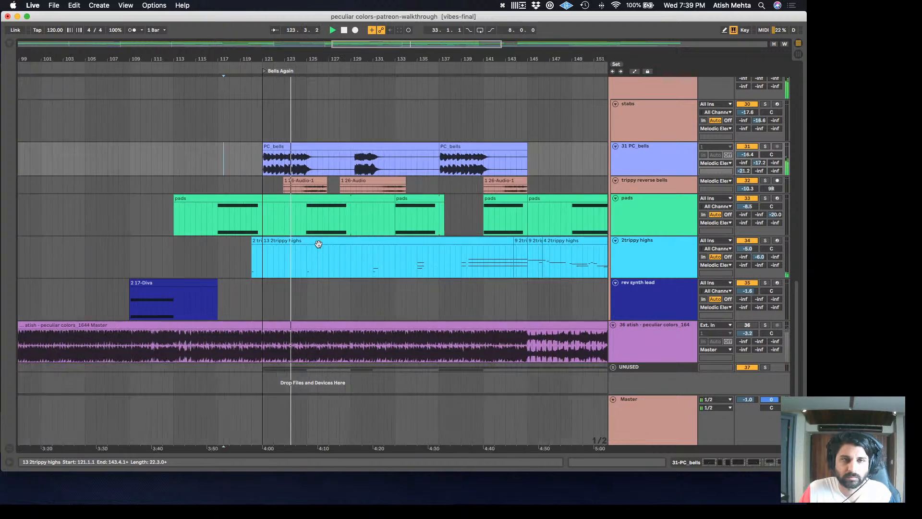
{"action": "scroll", "coordinate": [325, 242], "scroll_direction": "up", "scroll_amount": 5}
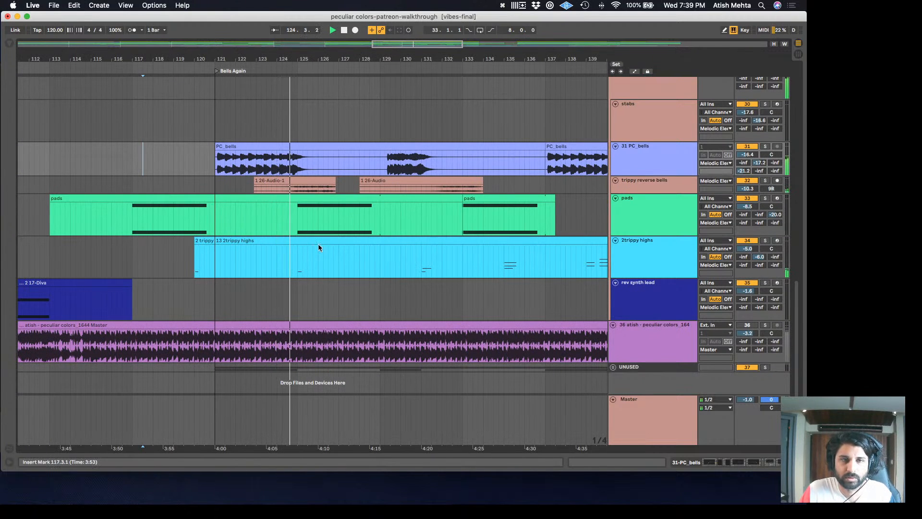
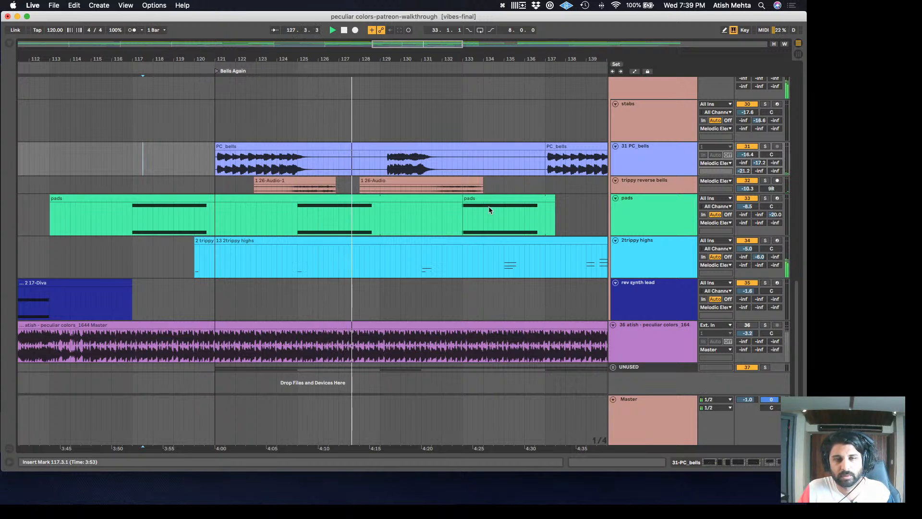
{"action": "key", "text": "space"}
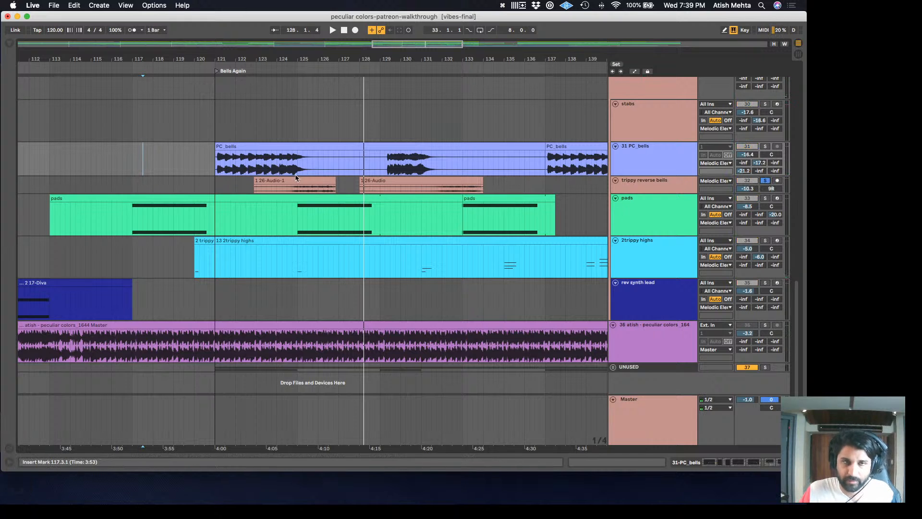
Audition the bells from 123.4 and the soloed trippy reverse bells from 125.1, stopping at bar 126
{"action": "left_click", "coordinate": [271, 163]}
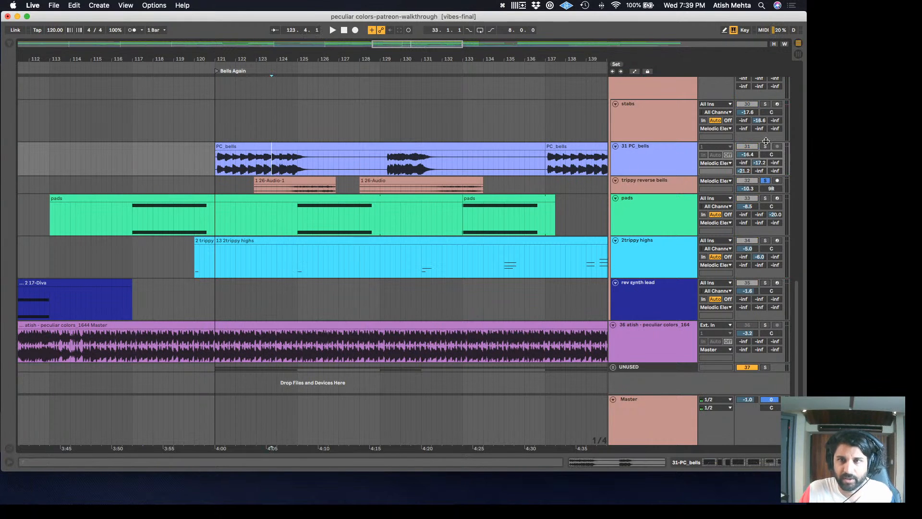
{"action": "key", "text": "space"}
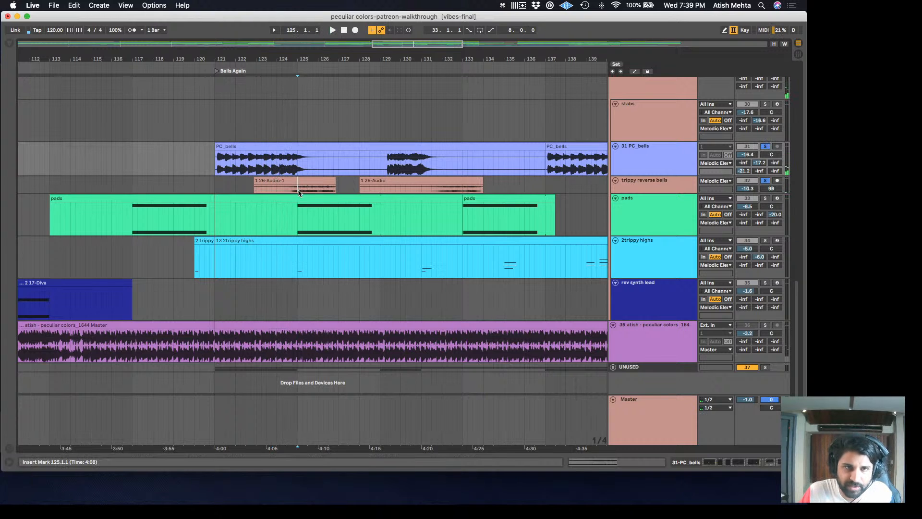
{"action": "left_click", "coordinate": [733, 174]}
{"action": "key", "text": "space"}
{"action": "left_click", "coordinate": [766, 180]}
{"action": "key", "text": "space"}
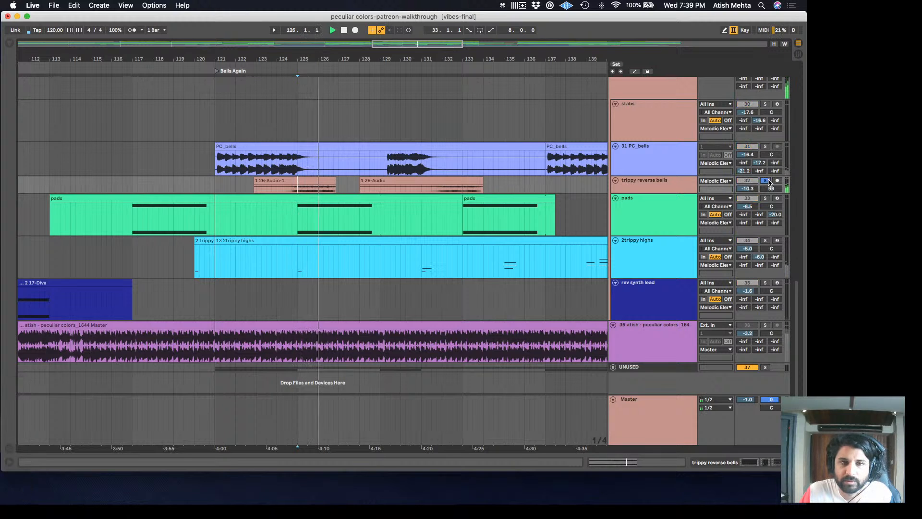
{"action": "key", "text": "space"}
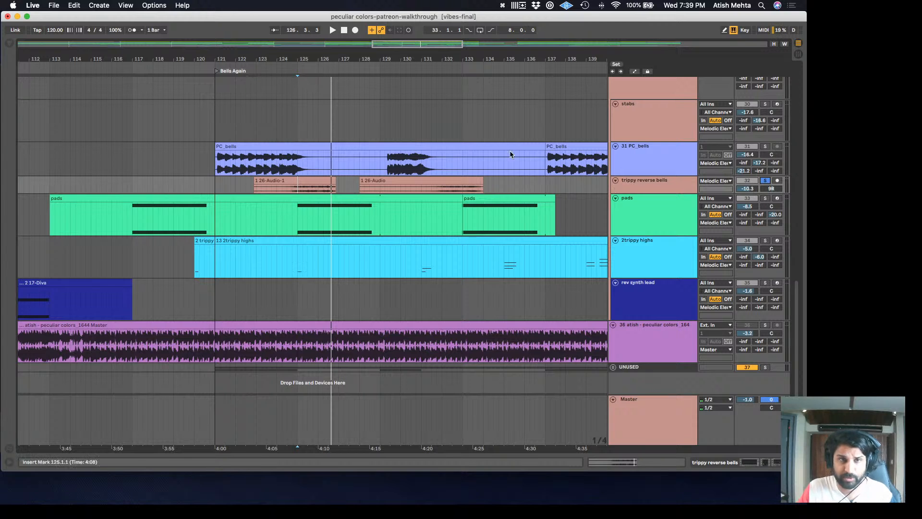
Add an audio track below PC_bells and copy the bells from 121.1 to 125.4 onto it at bar 121
{"action": "left_click", "coordinate": [272, 153]}
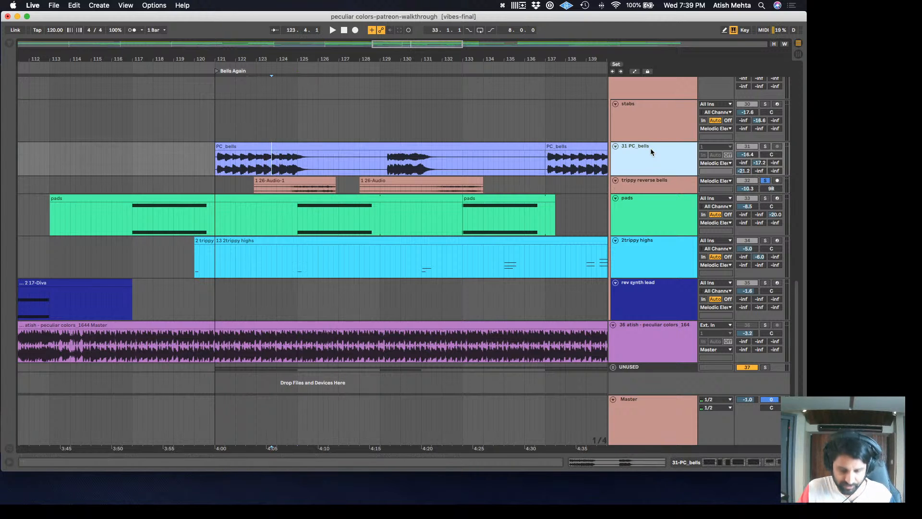
{"action": "key", "text": "super+t"}
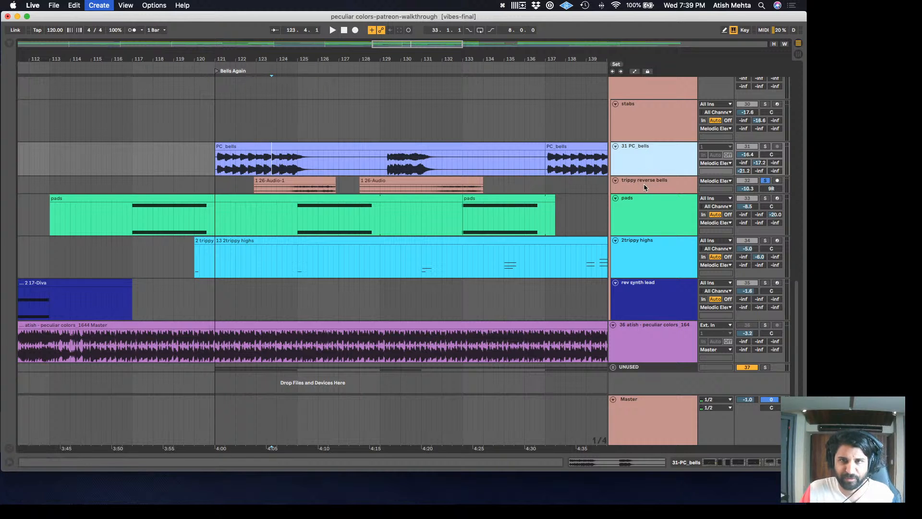
{"action": "left_click_drag", "start_coordinate": [313, 165], "coordinate": [213, 153]}
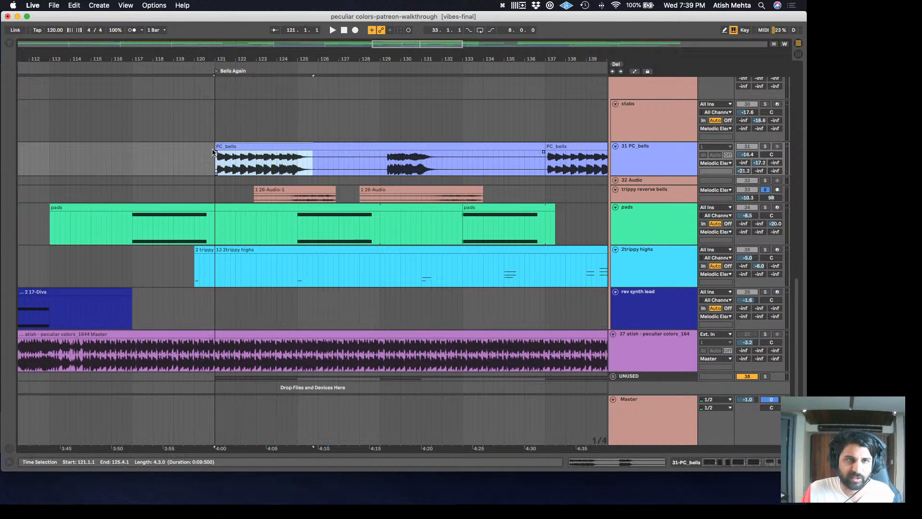
{"action": "key", "text": "cmd+c"}
{"action": "left_click", "coordinate": [215, 182]}
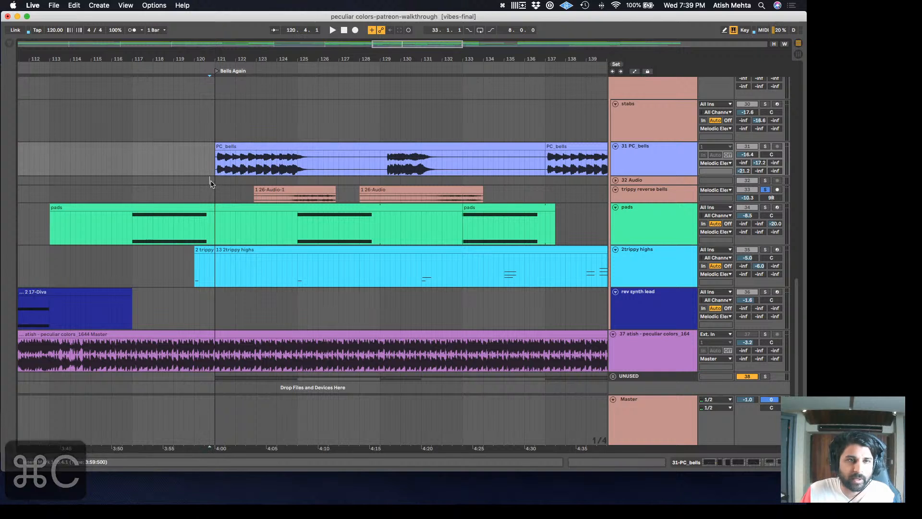
{"action": "key", "text": "cmd+v"}
Reverse the copied bells clip and set its warp mode to Beats with a transient envelope of 15
{"action": "key", "text": "shift+Tab"}
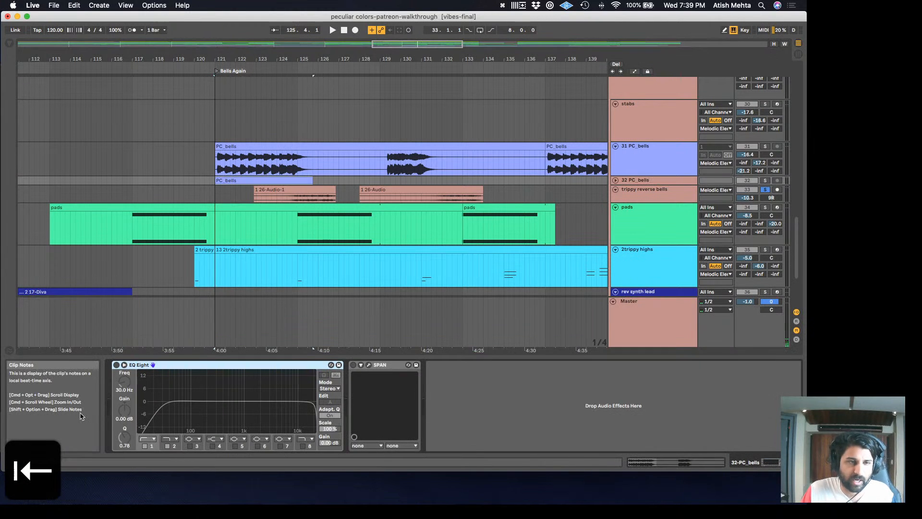
{"action": "key", "text": "shift+Tab"}
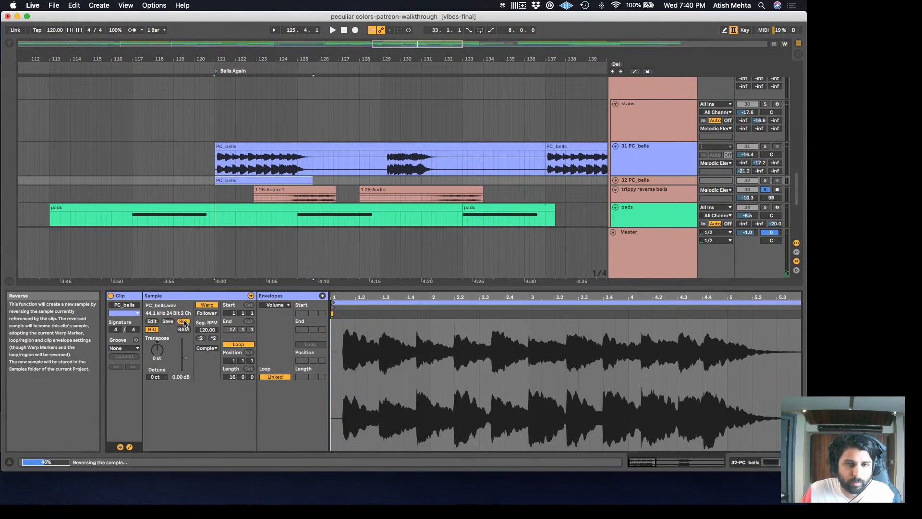
{"action": "left_click", "coordinate": [184, 321]}
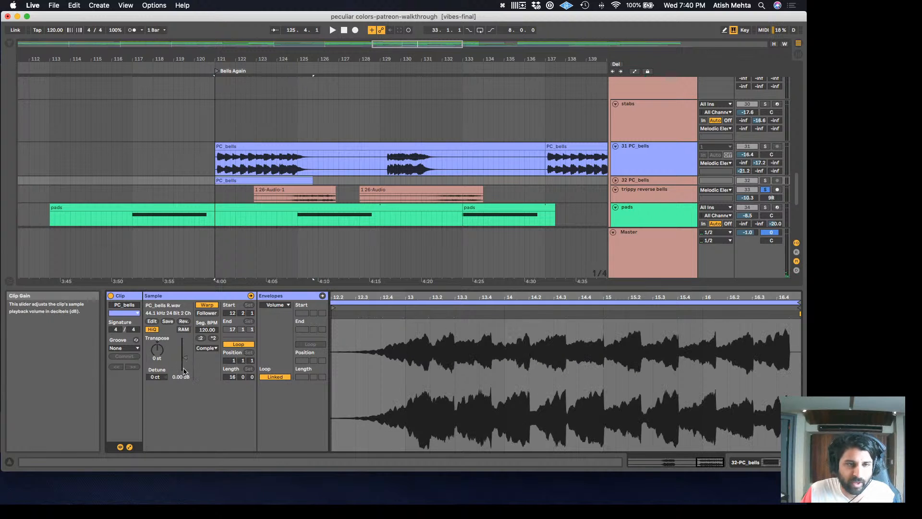
{"action": "left_click", "coordinate": [206, 348]}
{"action": "left_click", "coordinate": [206, 349]}
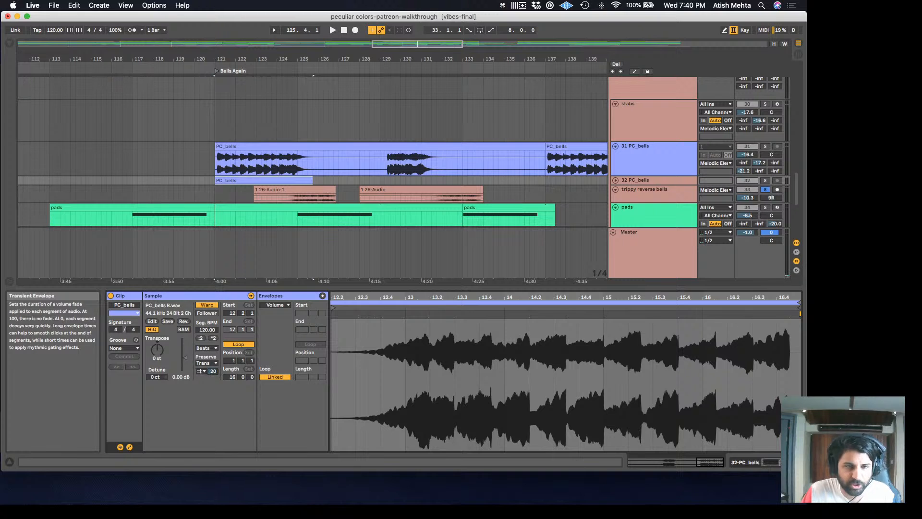
Expand the new track with the reversed bells, solo it and start playback from inside the clip
{"action": "left_click", "coordinate": [615, 180]}
{"action": "left_click", "coordinate": [256, 198]}
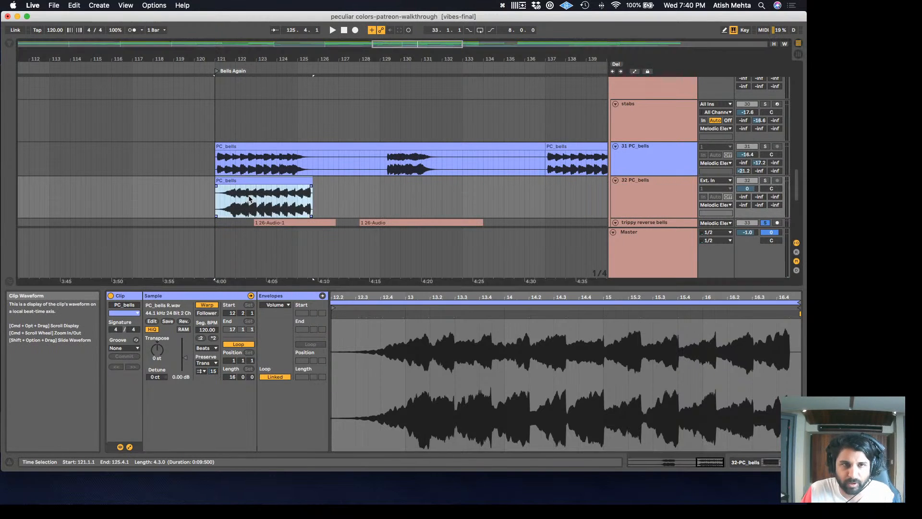
{"action": "key", "text": "space"}
{"action": "left_click", "coordinate": [765, 180]}
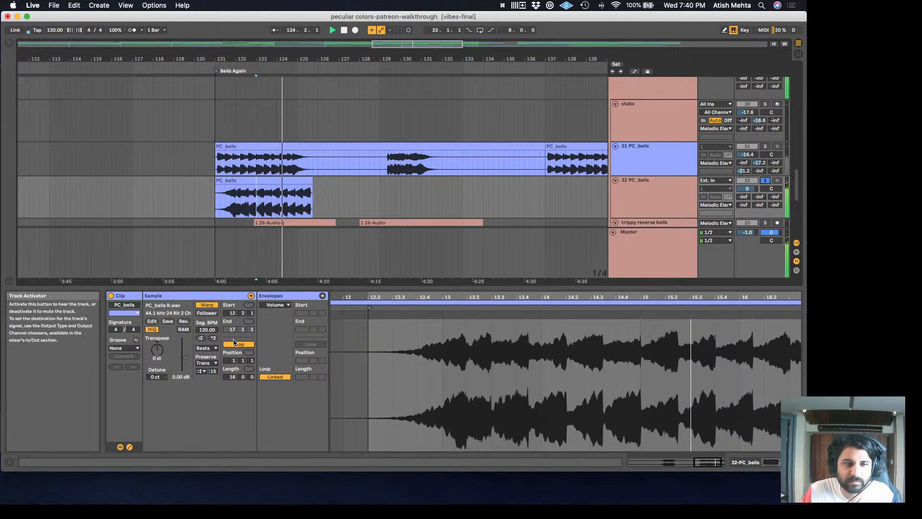
Change the reversed bells clip's transient loop mode and raise its transient envelope to 36 while auditioning it
{"action": "left_click", "coordinate": [201, 371]}
{"action": "left_click", "coordinate": [200, 378]}
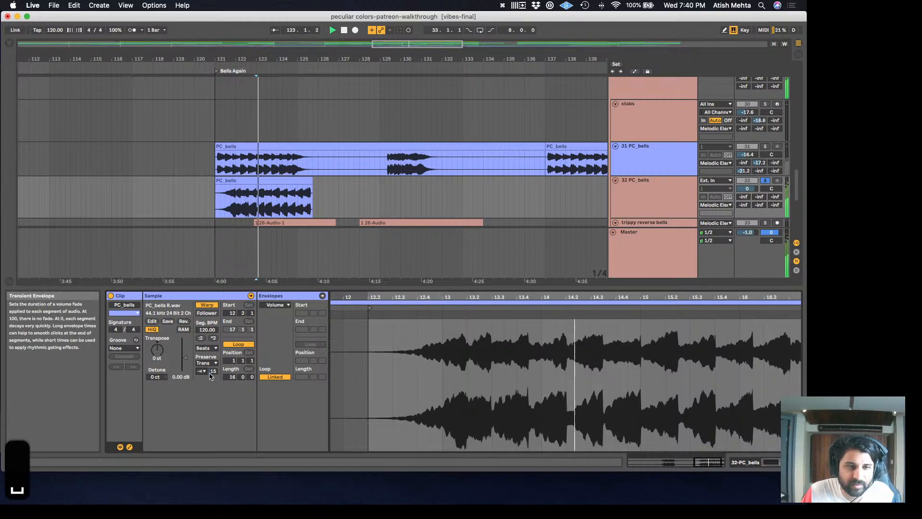
{"action": "left_click_drag", "start_coordinate": [213, 371], "coordinate": [213, 347]}
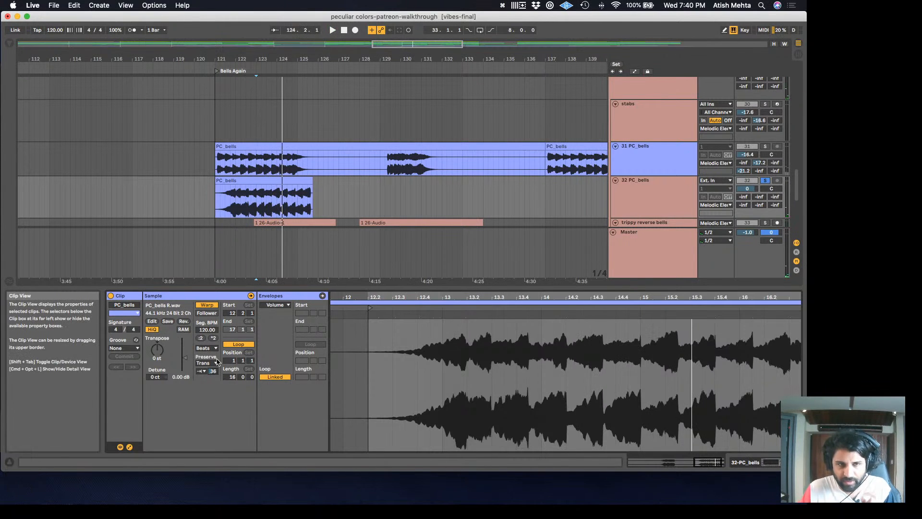
Halve the reversed bells clip's segment tempo to 60 BPM and again to 30 BPM, auditioning it from 121.3
{"action": "left_click", "coordinate": [201, 338]}
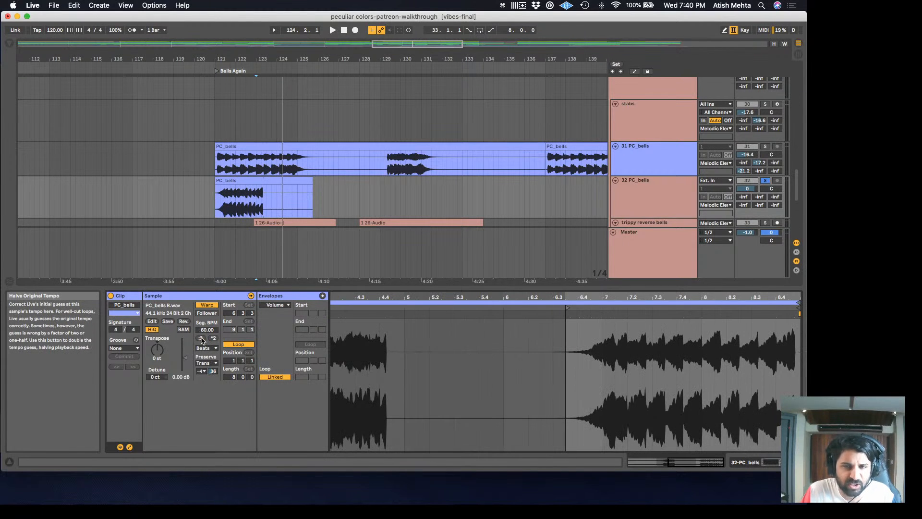
{"action": "key", "text": "space"}
{"action": "key", "text": "space"}
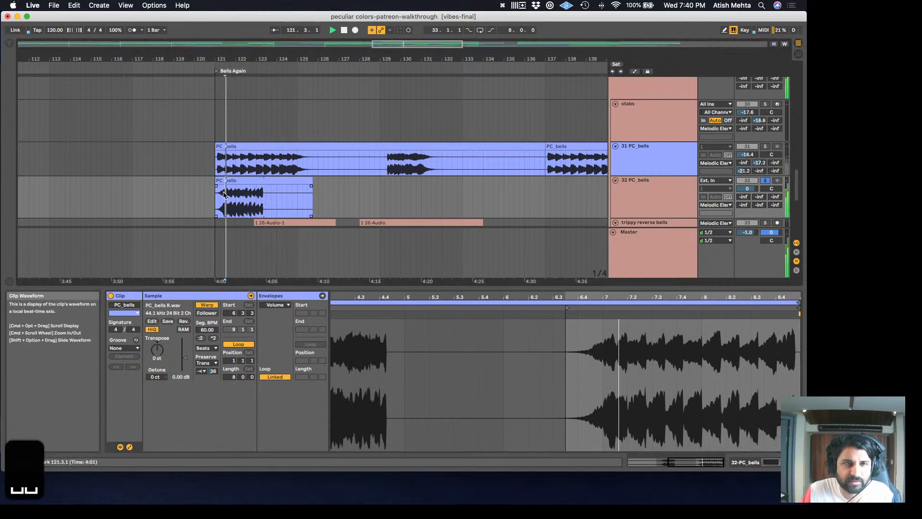
{"action": "left_click", "coordinate": [201, 339]}
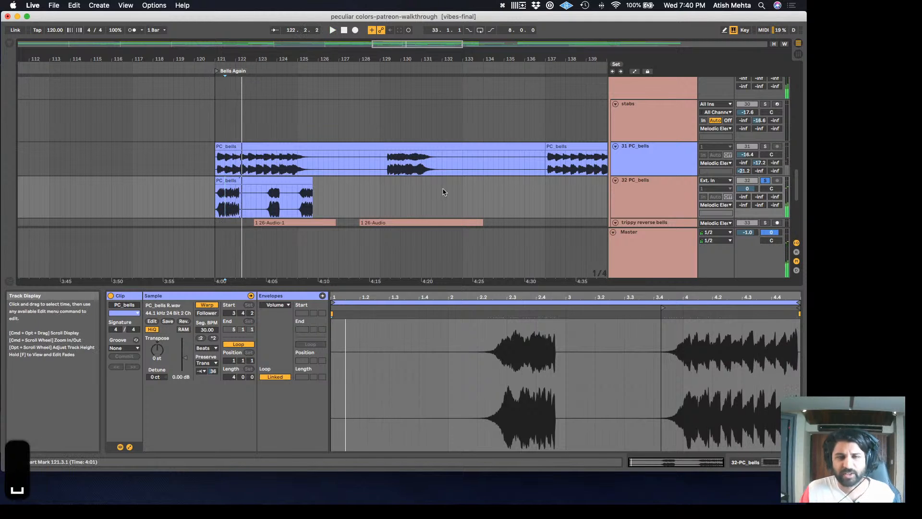
Mark 122.1 to 125.1 on the original PC_bells clip, and delete the reversed copy together with its audio track
{"action": "scroll", "coordinate": [252, 163], "scroll_direction": "down", "scroll_amount": 2}
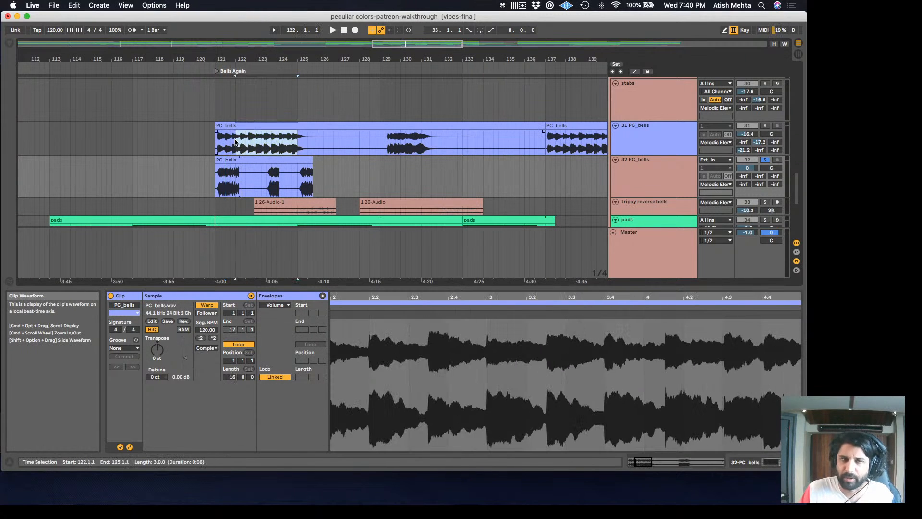
{"action": "left_click_drag", "start_coordinate": [298, 143], "coordinate": [235, 142]}
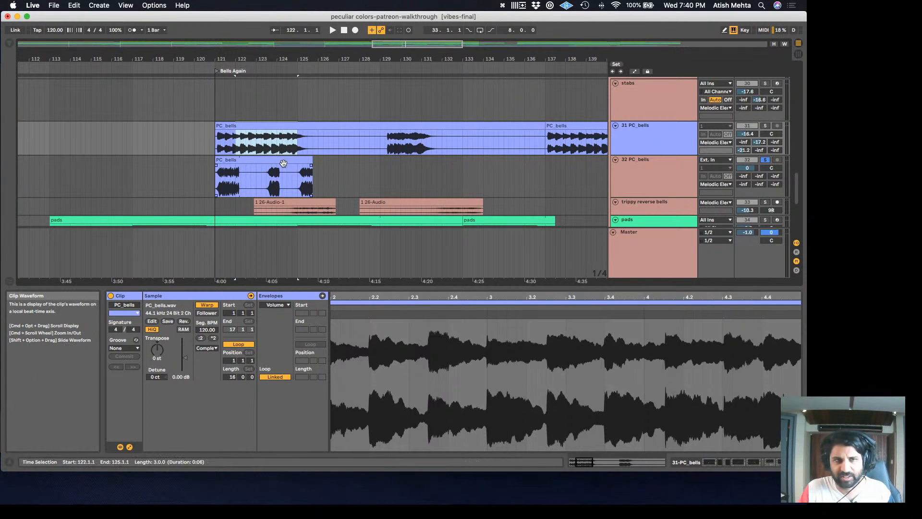
{"action": "left_click", "coordinate": [291, 160]}
{"action": "key", "text": "BackSpace"}
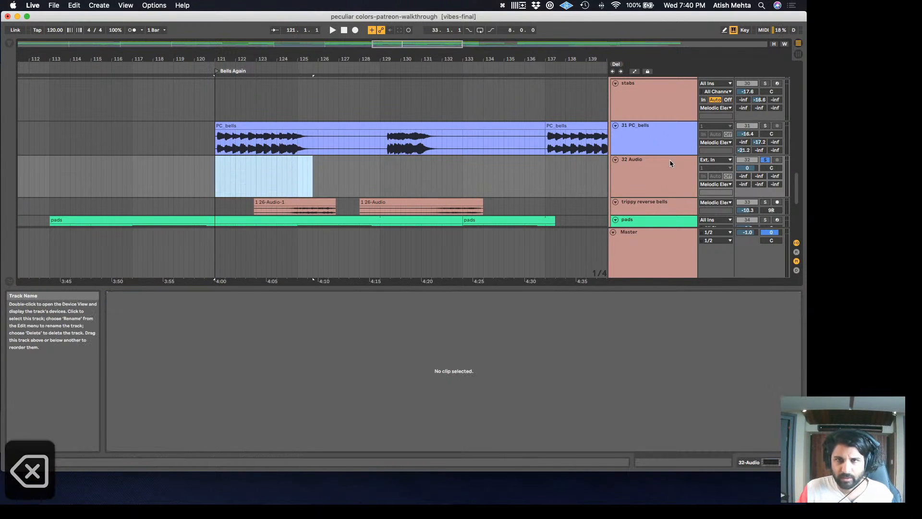
{"action": "left_click", "coordinate": [680, 166]}
{"action": "key", "text": "BackSpace"}
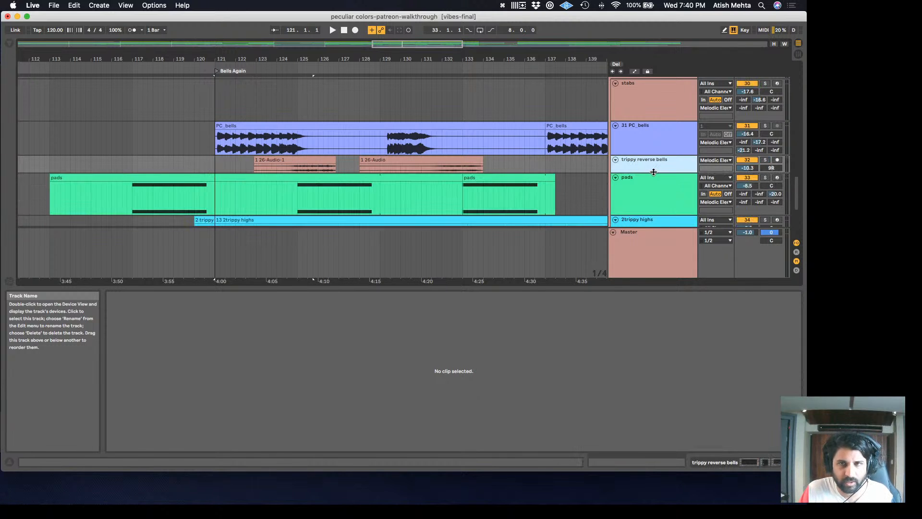
Solo the trippy reverse bells track, audition it from 124.4 to 125.4, and turn its solo off
{"action": "left_click", "coordinate": [292, 168]}
{"action": "left_click", "coordinate": [765, 160]}
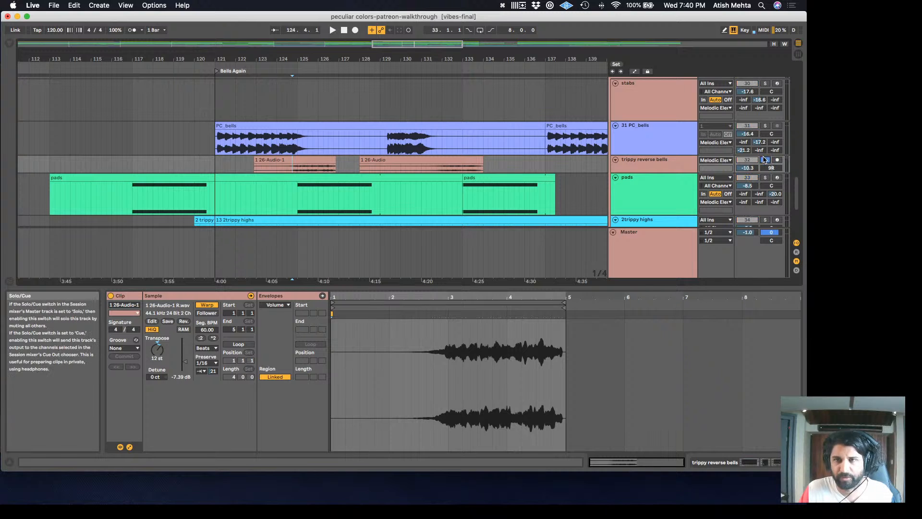
{"action": "key", "text": "space"}
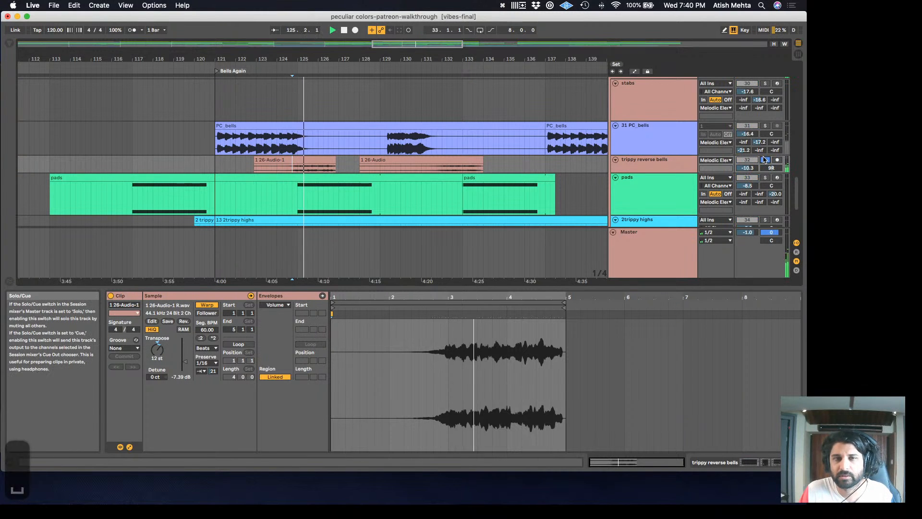
{"action": "key", "text": "space"}
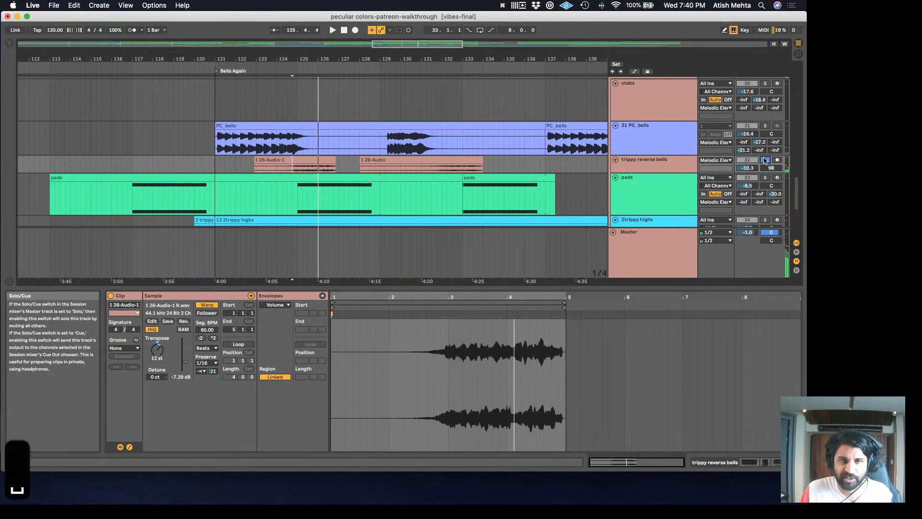
{"action": "left_click", "coordinate": [765, 161]}
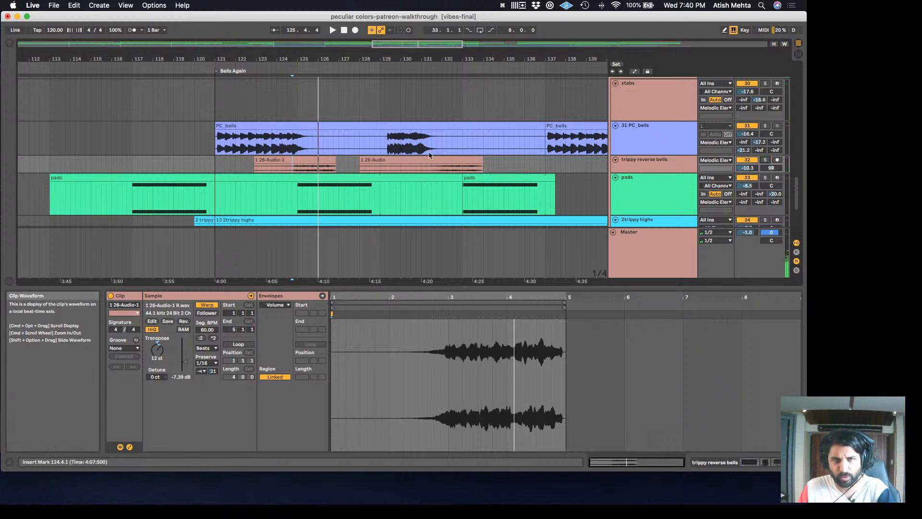
Play the full mix from 124.4 and examine the PC_bells, trippy reverse bells, pads and 2trippy highs clips
{"action": "key", "text": "space"}
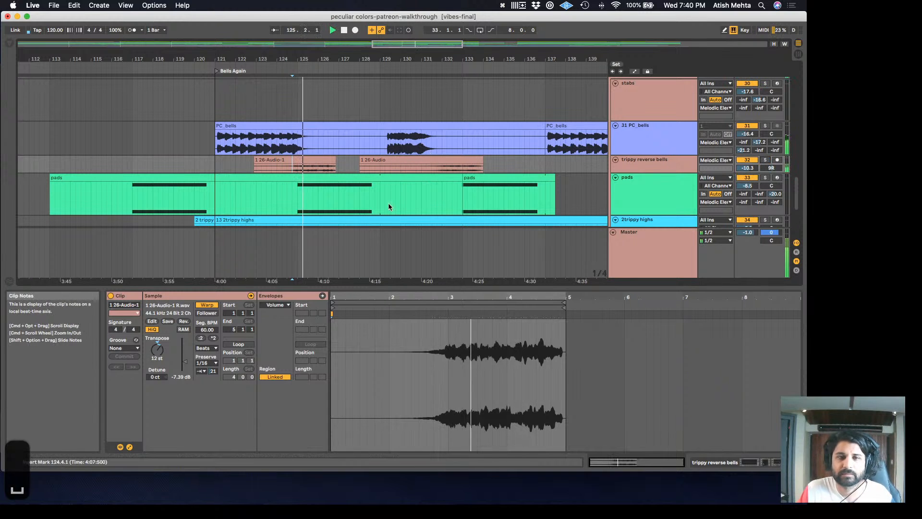
{"action": "scroll", "coordinate": [389, 207], "scroll_direction": "down", "scroll_amount": 5}
{"action": "scroll", "coordinate": [389, 206], "scroll_direction": "down", "scroll_amount": 5, "text": "super"}
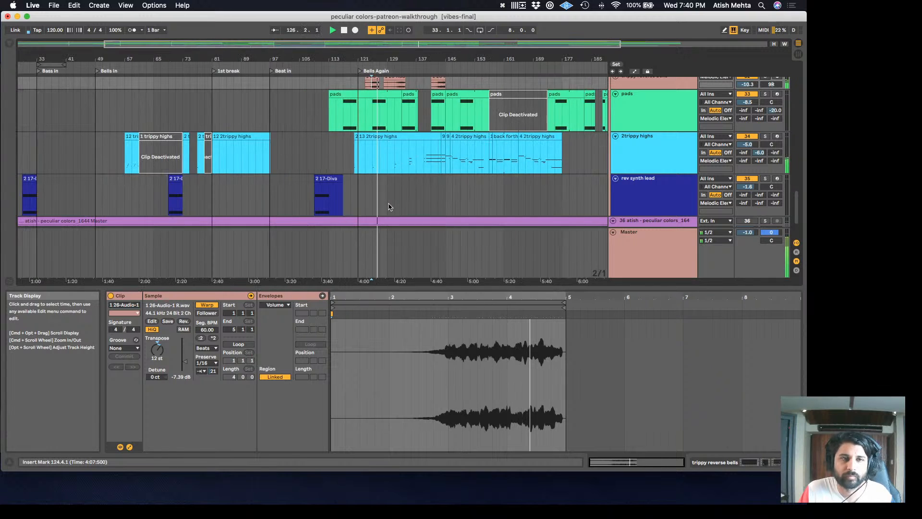
{"action": "scroll", "coordinate": [388, 205], "scroll_direction": "up", "scroll_amount": 5, "text": "super"}
{"action": "scroll", "coordinate": [425, 181], "scroll_direction": "up", "scroll_amount": 3}
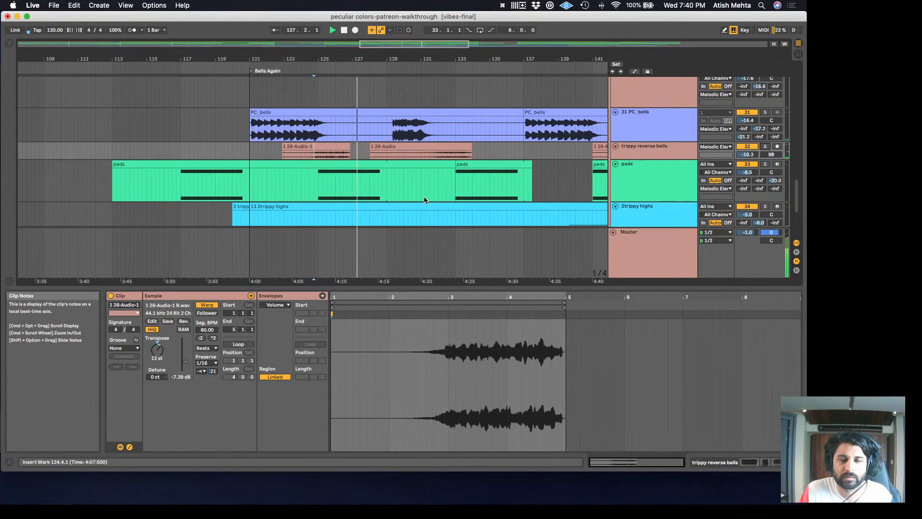
{"action": "scroll", "coordinate": [443, 194], "scroll_direction": "down", "scroll_amount": 3}
{"action": "scroll", "coordinate": [447, 183], "scroll_direction": "down", "scroll_amount": 3, "text": "super"}
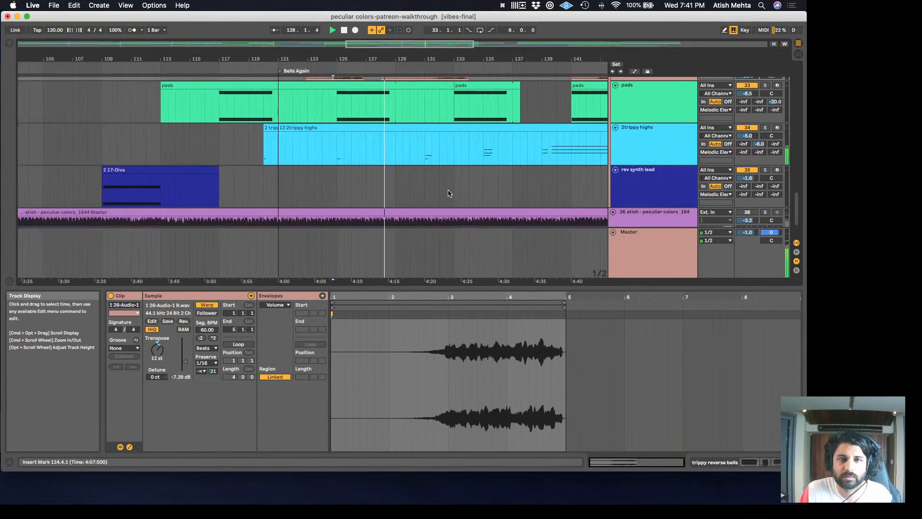
{"action": "scroll", "coordinate": [452, 163], "scroll_direction": "up", "scroll_amount": 3}
{"action": "scroll", "coordinate": [464, 191], "scroll_direction": "up", "scroll_amount": 3, "text": "super"}
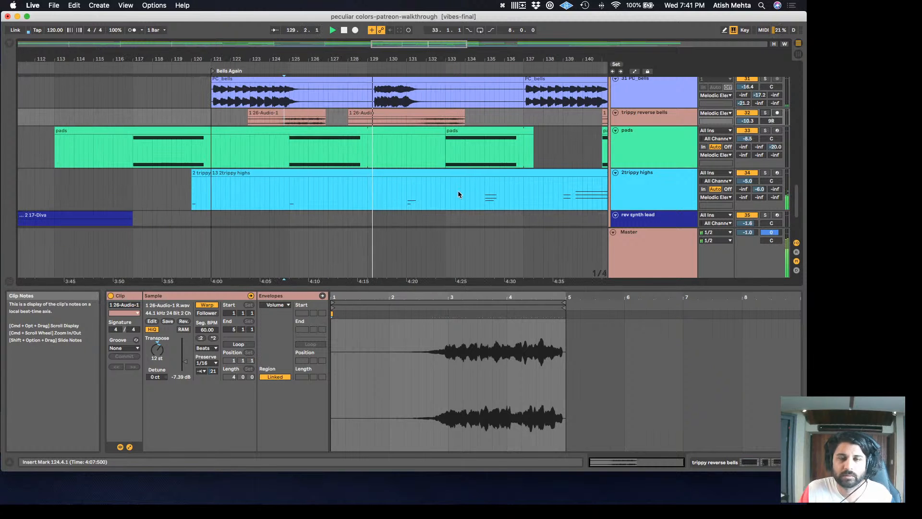
{"action": "scroll", "coordinate": [457, 190], "scroll_direction": "right", "scroll_amount": 3}
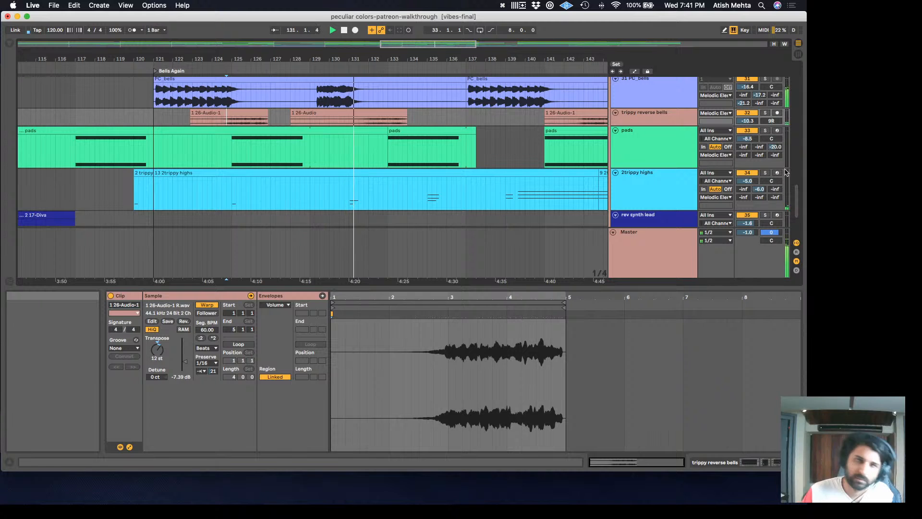
{"action": "scroll", "coordinate": [432, 212], "scroll_direction": "down", "scroll_amount": 2, "text": "super"}
{"action": "scroll", "coordinate": [423, 221], "scroll_direction": "up", "scroll_amount": 1}
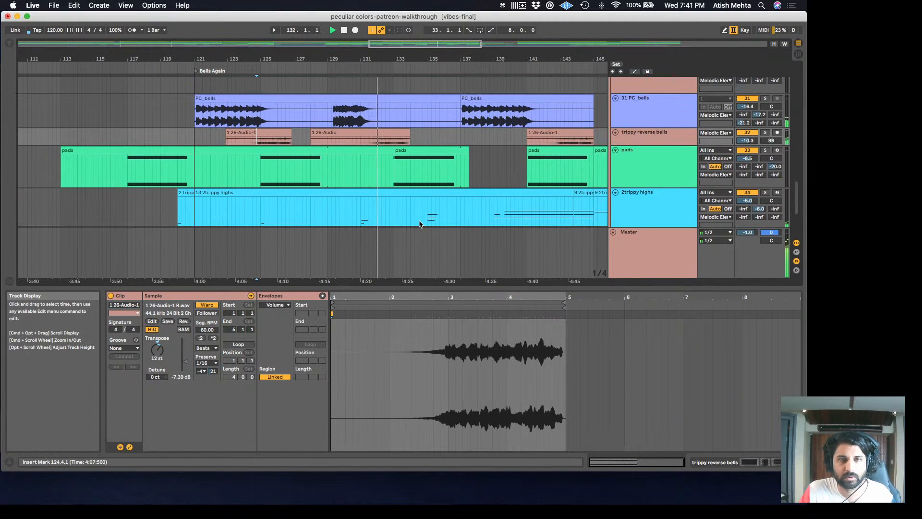
Hide the clip details during playback, and stop at 135.3 with the 2trippy highs track selected
{"action": "left_click", "coordinate": [646, 136]}
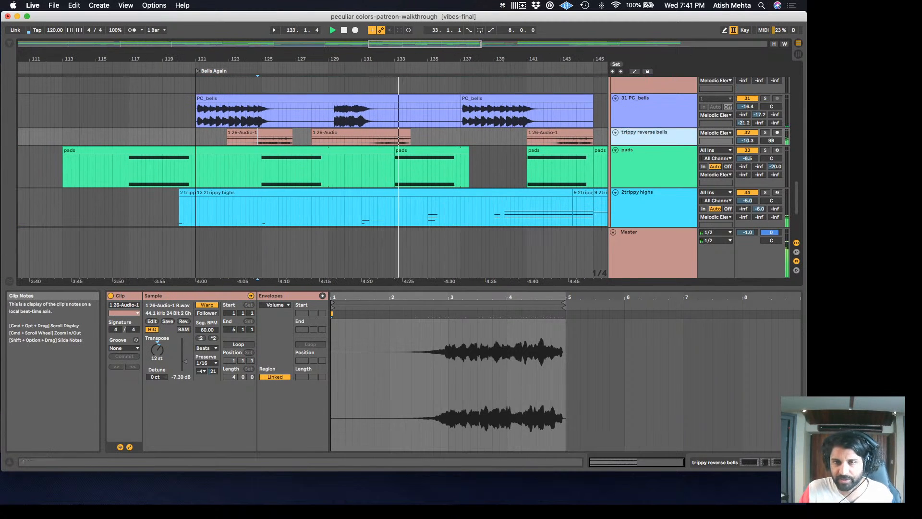
{"action": "key", "text": "super+alt+l"}
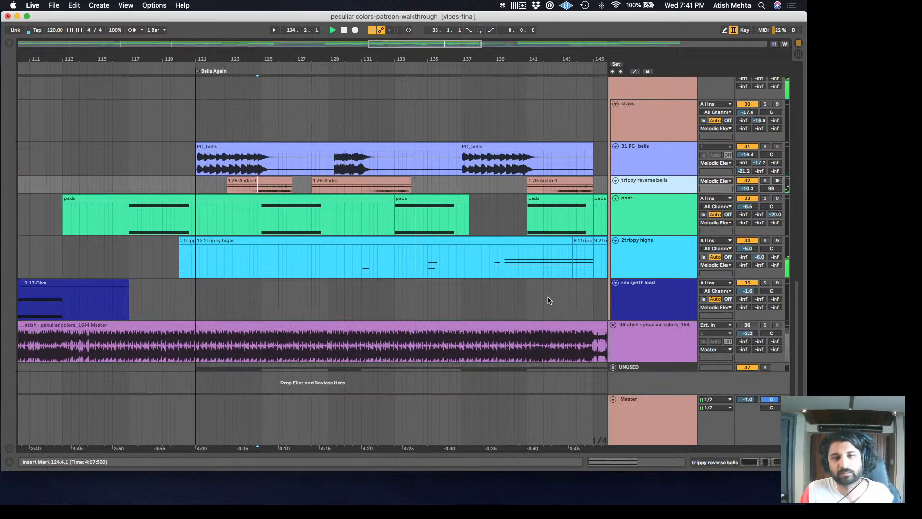
{"action": "scroll", "coordinate": [550, 298], "scroll_direction": "up", "scroll_amount": 2, "text": "super"}
{"action": "scroll", "coordinate": [525, 302], "scroll_direction": "up", "scroll_amount": 3}
{"action": "scroll", "coordinate": [499, 283], "scroll_direction": "down", "scroll_amount": 3}
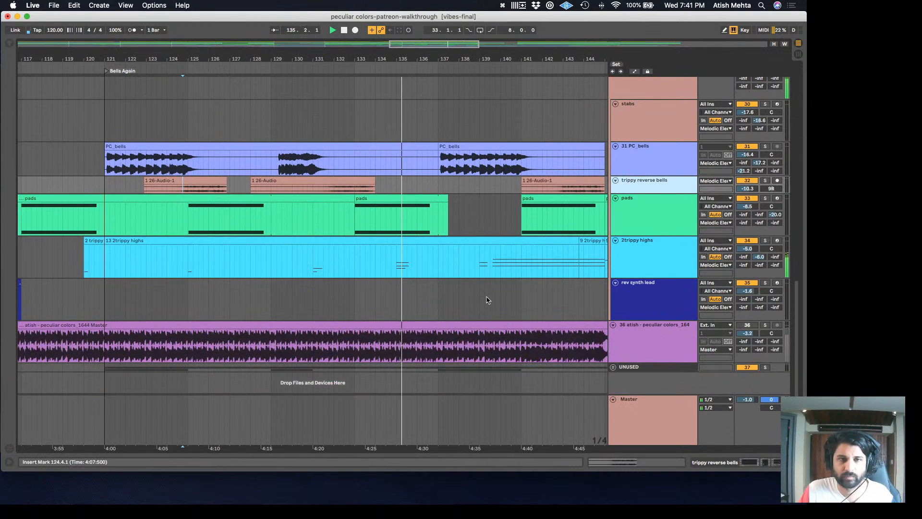
{"action": "key", "text": "space"}
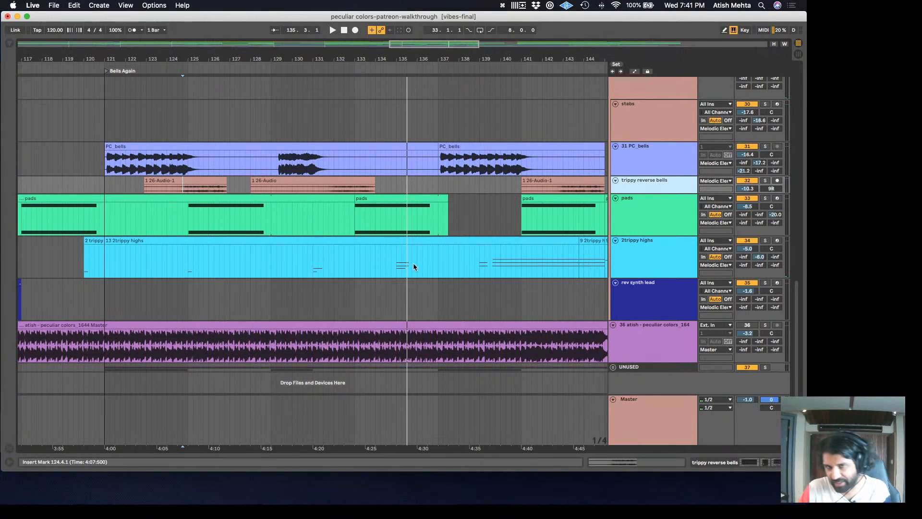
{"action": "left_click", "coordinate": [658, 250]}
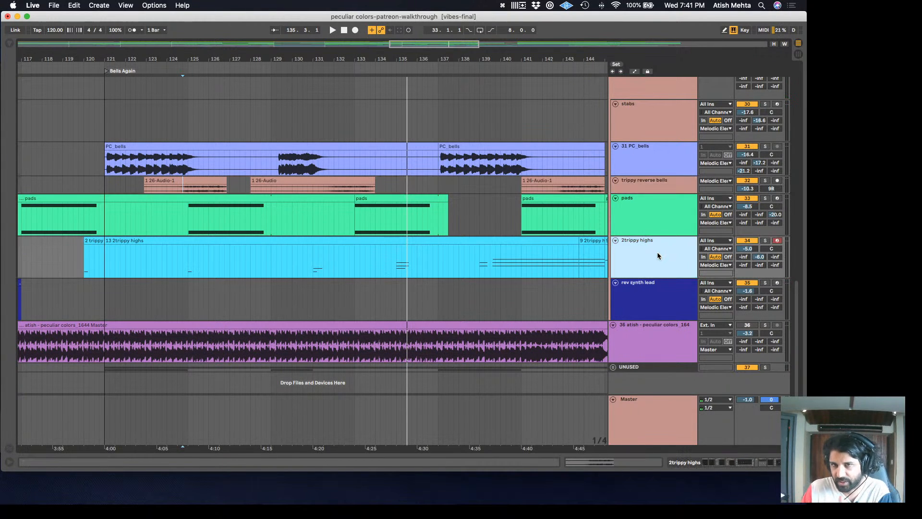
Solo the 2trippy highs track, play it from 130.4, and examine the EQ Eight filter in its device chain
{"action": "left_click", "coordinate": [765, 241]}
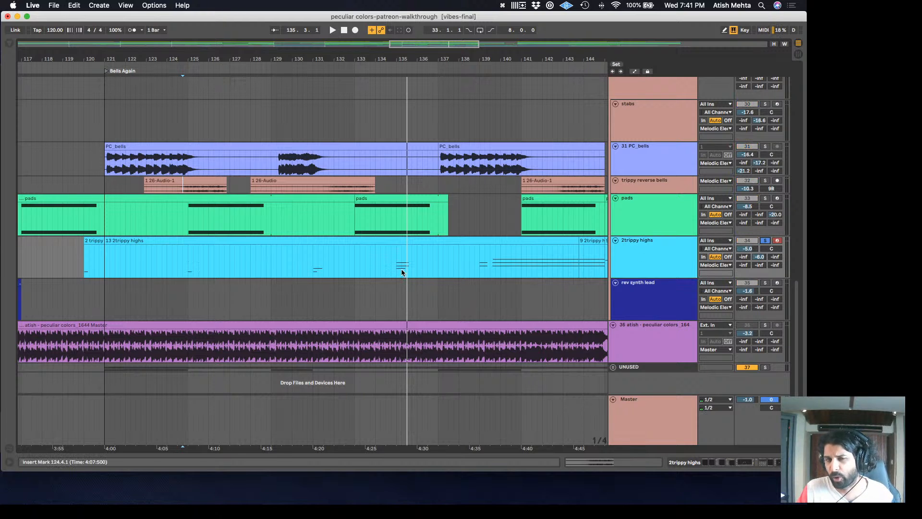
{"action": "left_click", "coordinate": [307, 266]}
{"action": "key", "text": "space"}
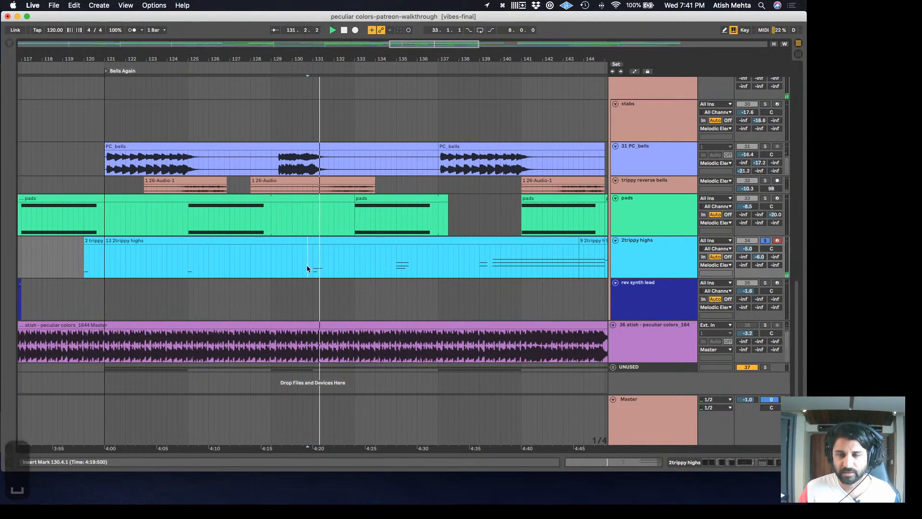
{"action": "key", "text": "shift+Tab"}
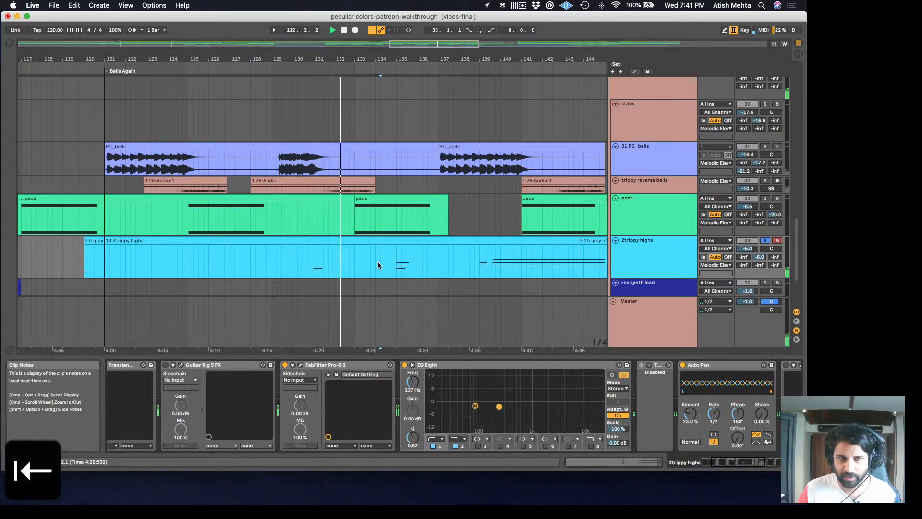
{"action": "scroll", "coordinate": [525, 425], "scroll_direction": "right", "scroll_amount": 3}
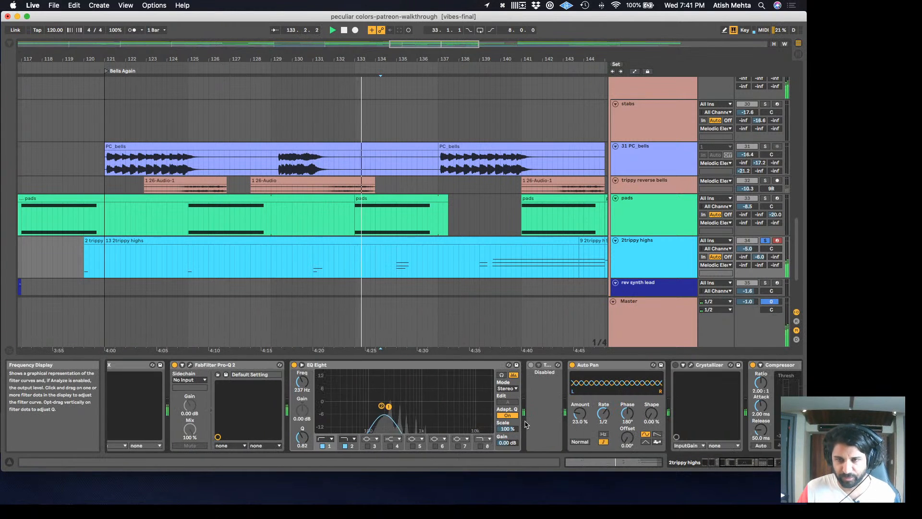
{"action": "scroll", "coordinate": [525, 424], "scroll_direction": "right", "scroll_amount": 3}
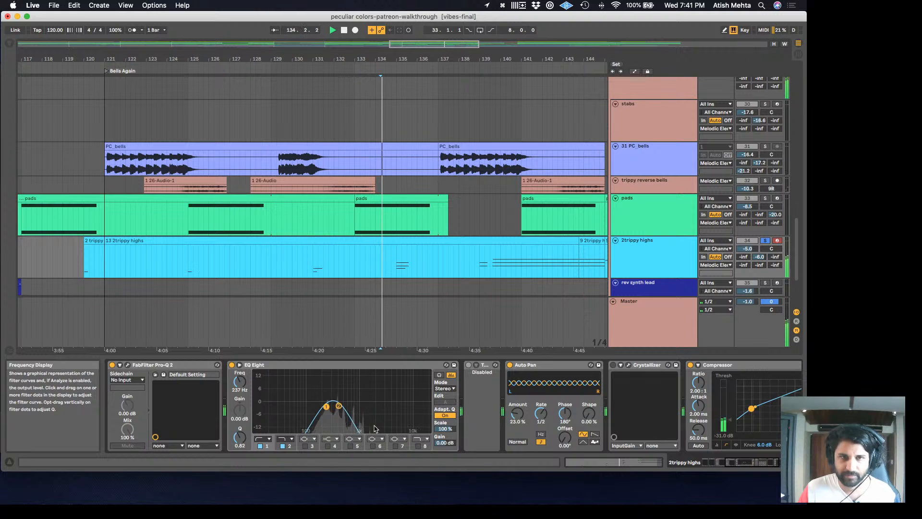
{"action": "left_click", "coordinate": [388, 259]}
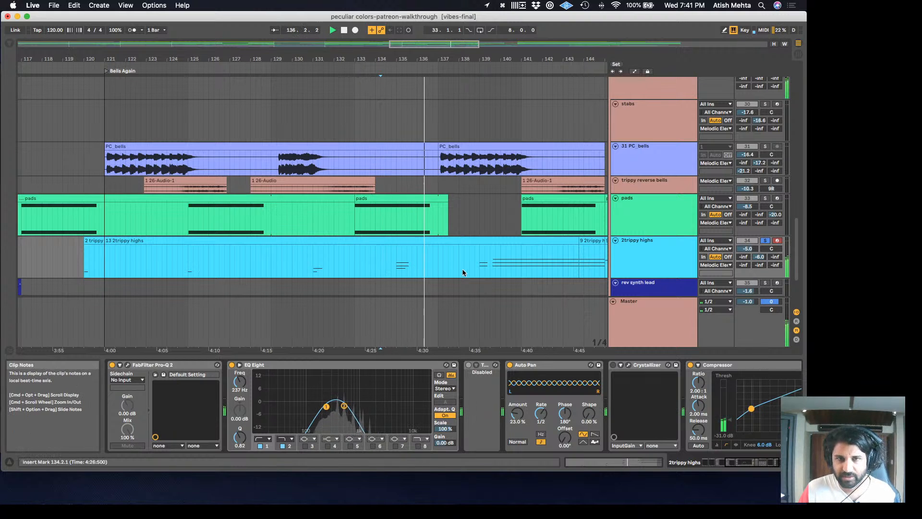
Turn off the 2trippy highs solo, stop playback, and compare the track's earlier Bells In clips with those in Bells Again
{"action": "scroll", "coordinate": [462, 273], "scroll_direction": "down", "scroll_amount": 2}
{"action": "scroll", "coordinate": [468, 281], "scroll_direction": "right", "scroll_amount": 3}
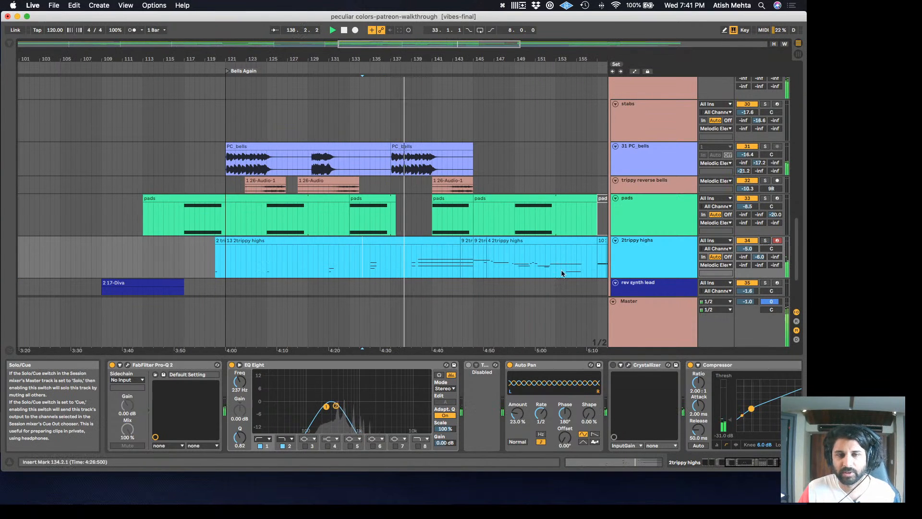
{"action": "scroll", "coordinate": [562, 274], "scroll_direction": "left", "scroll_amount": 10}
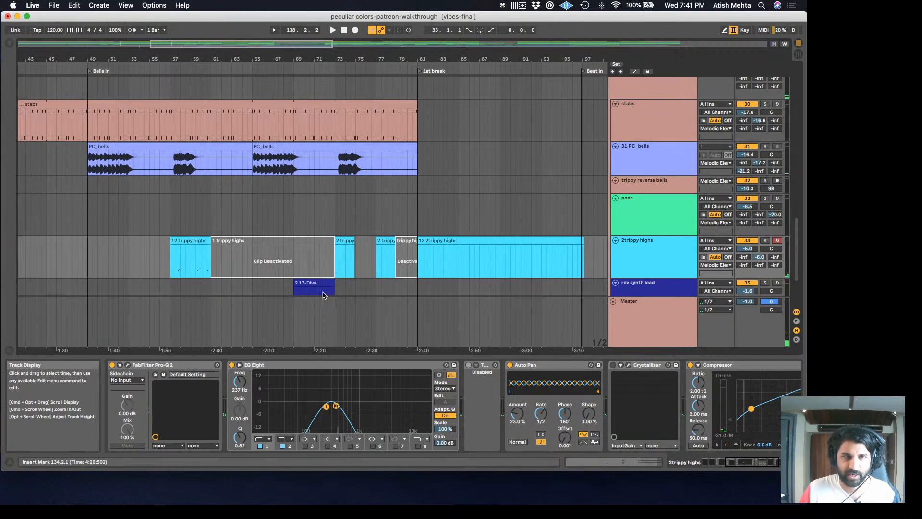
{"action": "scroll", "coordinate": [323, 295], "scroll_direction": "left", "scroll_amount": 2}
{"action": "scroll", "coordinate": [495, 263], "scroll_direction": "right", "scroll_amount": 10}
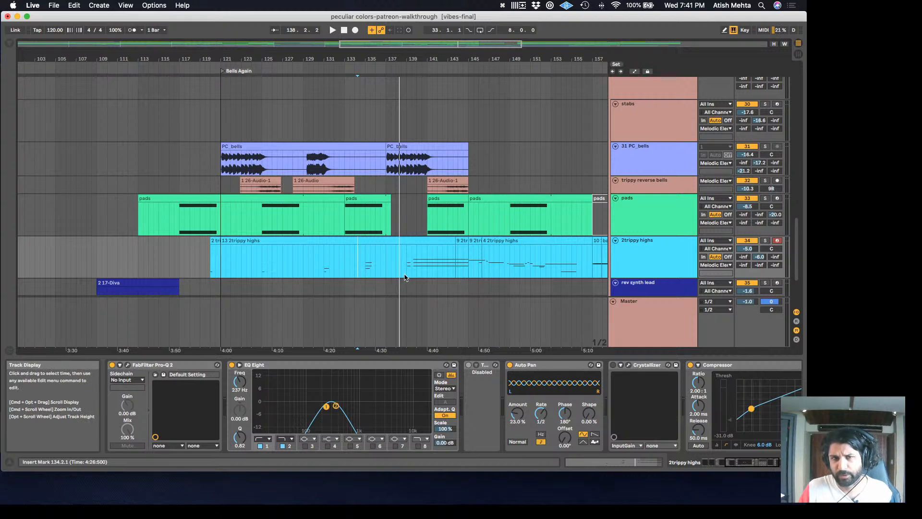
Audition the full mix from 134.2, and restart playback from 135.1 on the 2trippy highs track
{"action": "key", "text": "space"}
{"action": "key", "text": "space"}
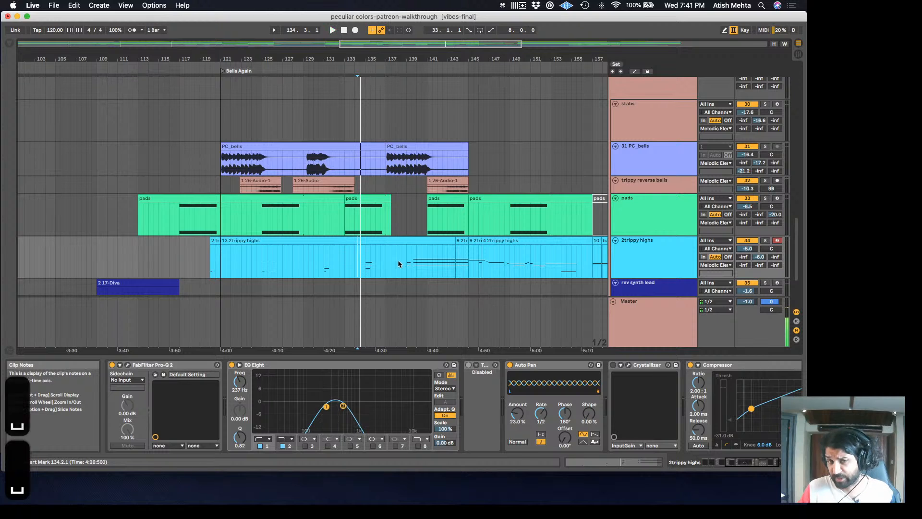
{"action": "left_click", "coordinate": [367, 263]}
{"action": "key", "text": "space"}
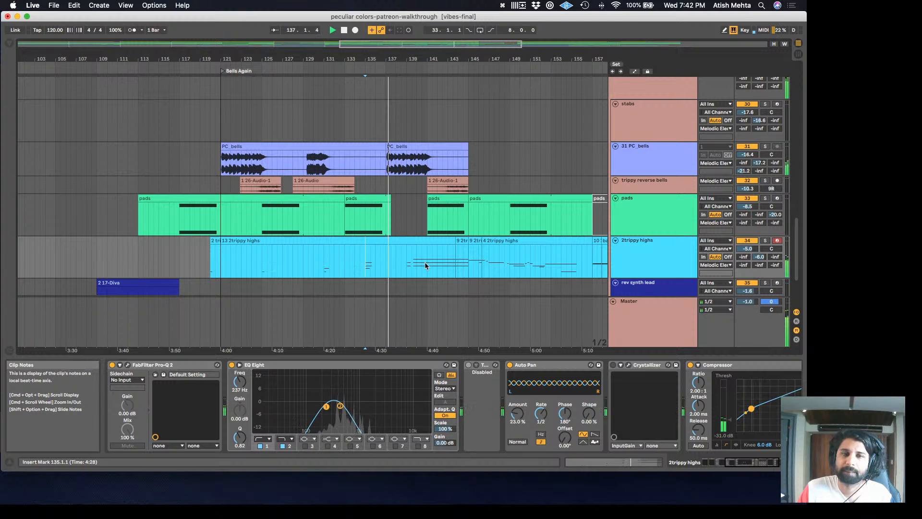
Hide the device chain during playback and collapse the claps and perc groups
{"action": "scroll", "coordinate": [425, 266], "scroll_direction": "up", "scroll_amount": 10}
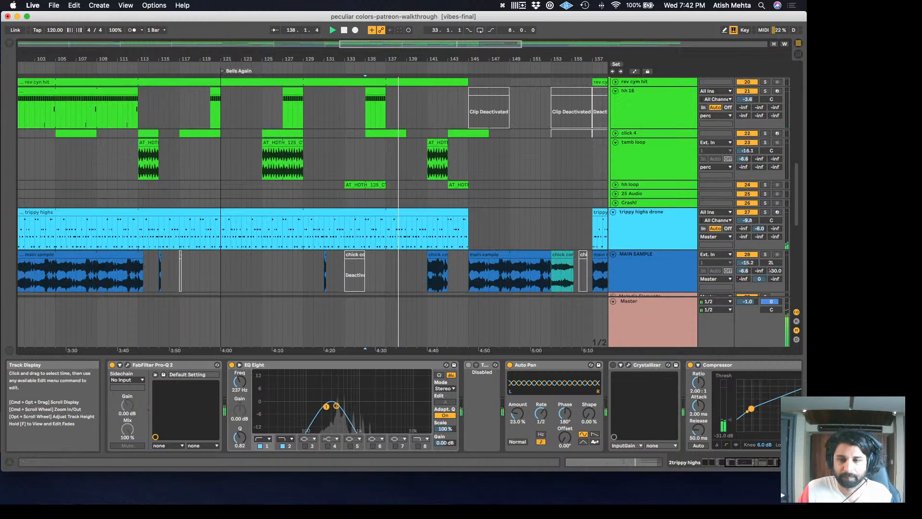
{"action": "key", "text": "super+alt+l"}
{"action": "scroll", "coordinate": [616, 281], "scroll_direction": "up", "scroll_amount": 4}
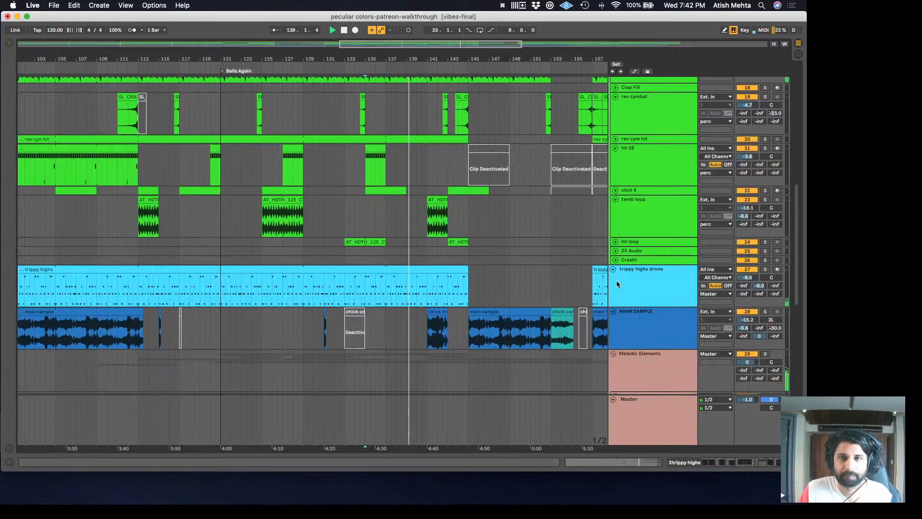
{"action": "scroll", "coordinate": [616, 283], "scroll_direction": "up", "scroll_amount": 10}
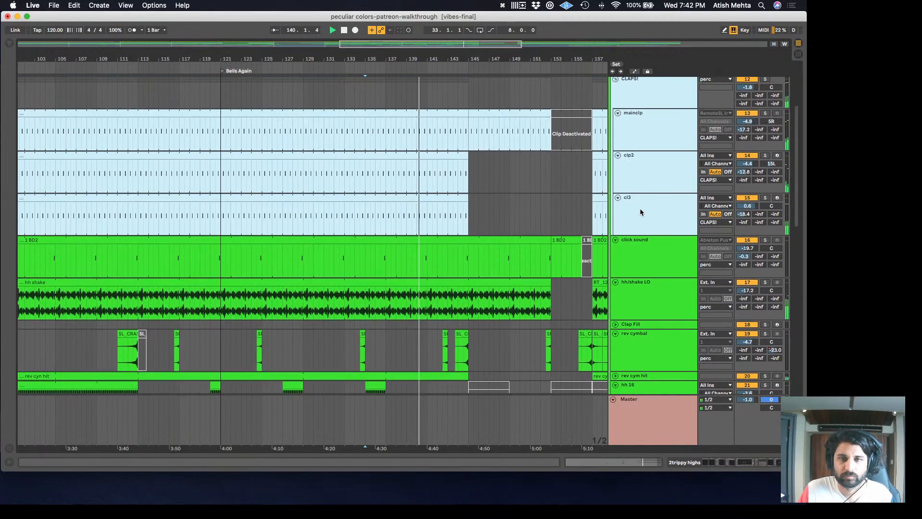
{"action": "scroll", "coordinate": [640, 212], "scroll_direction": "up", "scroll_amount": 10}
{"action": "left_click", "coordinate": [615, 201]}
{"action": "left_click", "coordinate": [613, 151]}
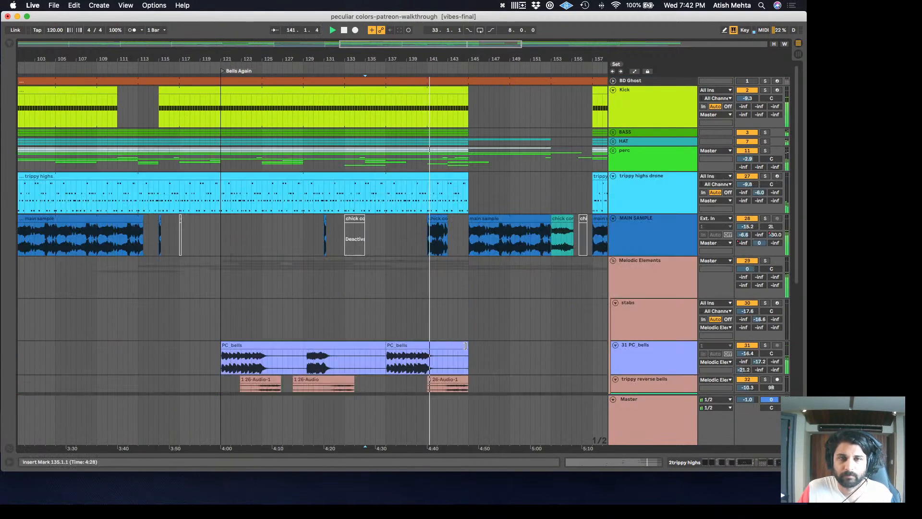
Play through the transition at bar 145, examine the main sample, pads and 2trippy highs clips, and stop at 149.1
{"action": "scroll", "coordinate": [464, 346], "scroll_direction": "down", "scroll_amount": 10}
{"action": "scroll", "coordinate": [465, 355], "scroll_direction": "up", "scroll_amount": 3}
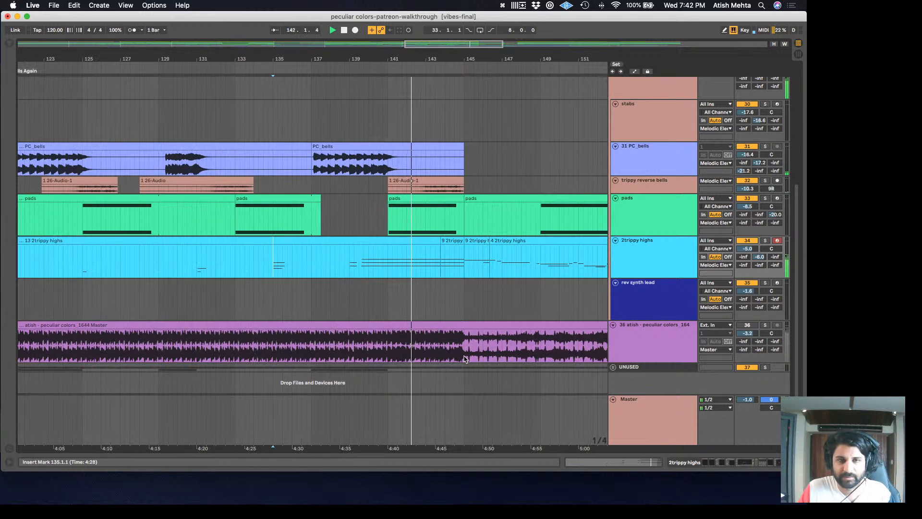
{"action": "scroll", "coordinate": [465, 358], "scroll_direction": "right", "scroll_amount": 5}
{"action": "scroll", "coordinate": [383, 358], "scroll_direction": "up", "scroll_amount": 5}
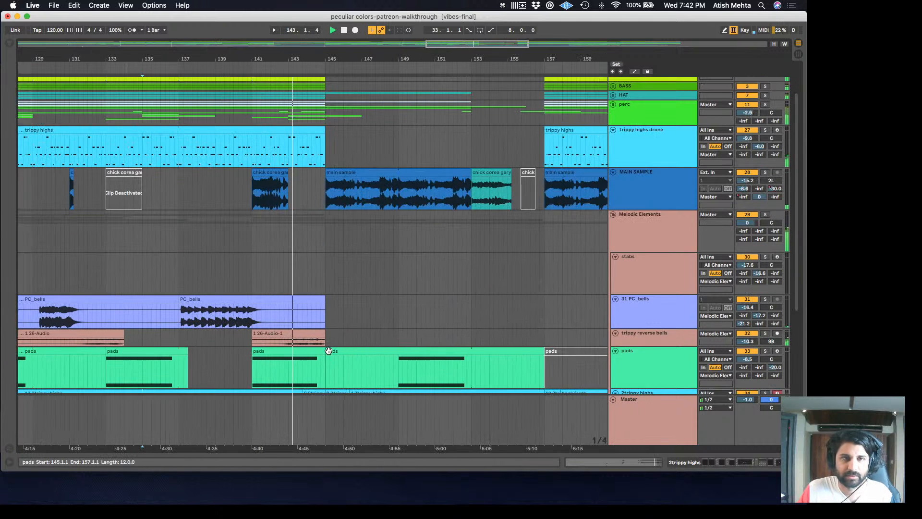
{"action": "scroll", "coordinate": [329, 350], "scroll_direction": "down", "scroll_amount": 5}
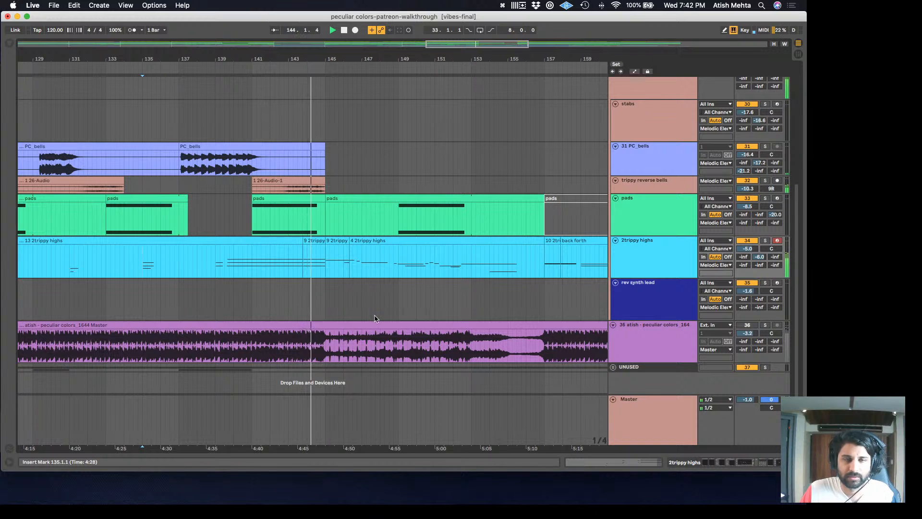
{"action": "scroll", "coordinate": [336, 365], "scroll_direction": "up", "scroll_amount": 3}
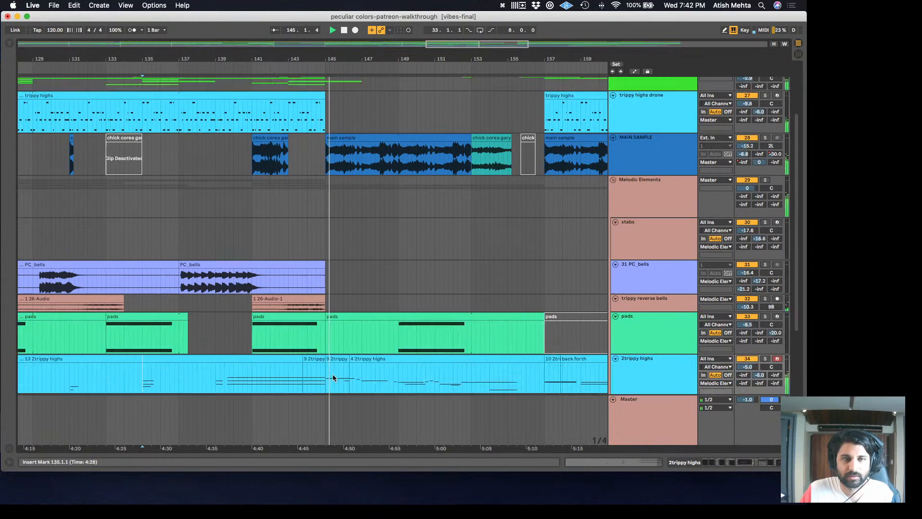
{"action": "scroll", "coordinate": [332, 374], "scroll_direction": "down", "scroll_amount": 2}
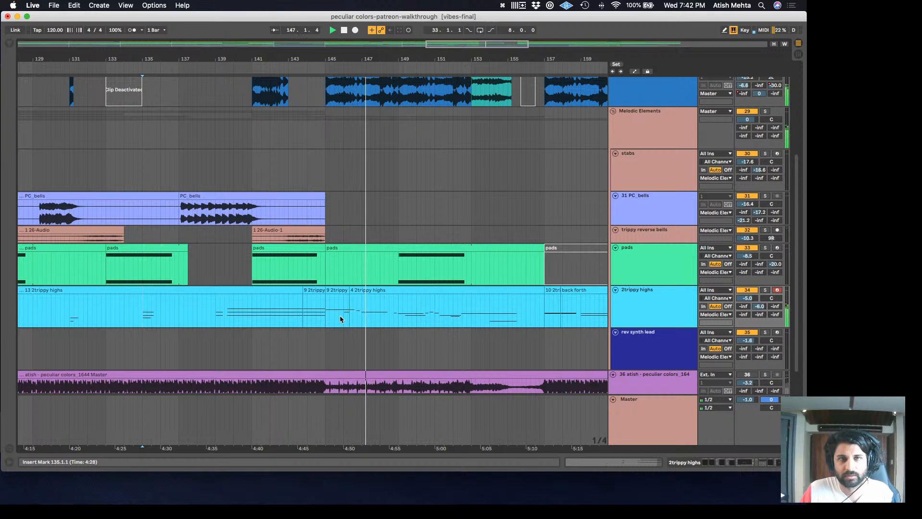
{"action": "scroll", "coordinate": [339, 315], "scroll_direction": "up", "scroll_amount": 4}
{"action": "scroll", "coordinate": [339, 315], "scroll_direction": "down", "scroll_amount": 1}
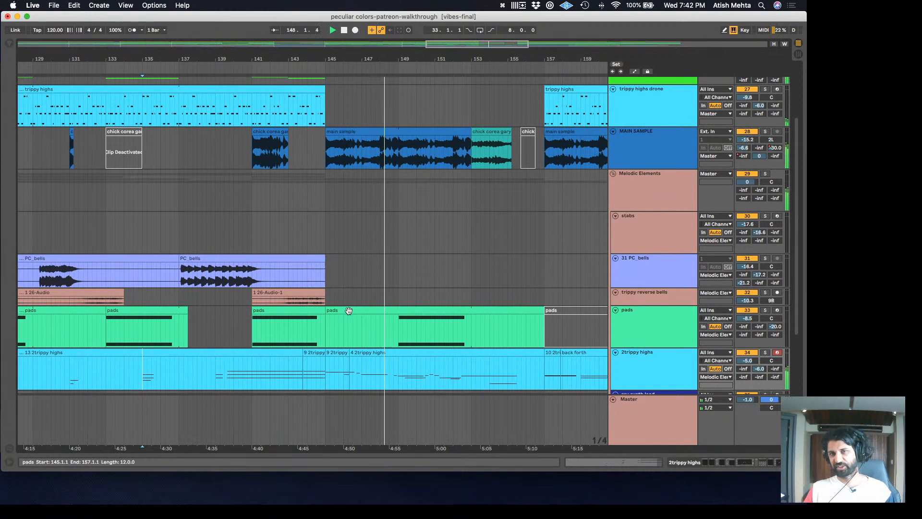
{"action": "key", "text": "space"}
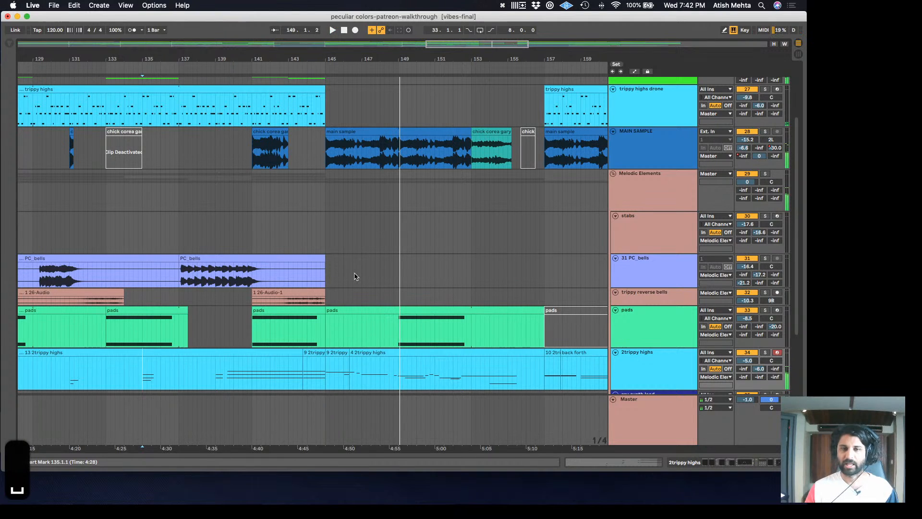
Expand the perc group, solo the rev cymbal track, and audition its crash from 144.1
{"action": "scroll", "coordinate": [351, 277], "scroll_direction": "up", "scroll_amount": 4}
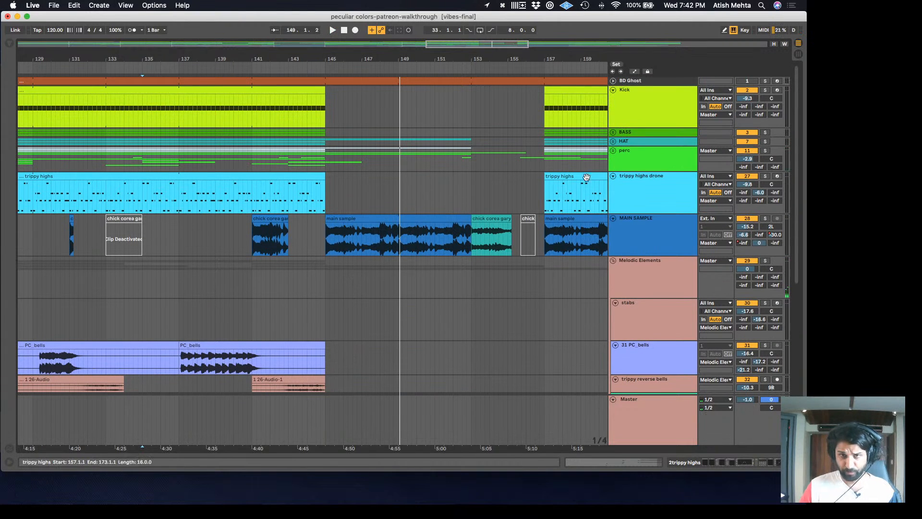
{"action": "left_click", "coordinate": [613, 152]}
{"action": "scroll", "coordinate": [353, 317], "scroll_direction": "down", "scroll_amount": 4}
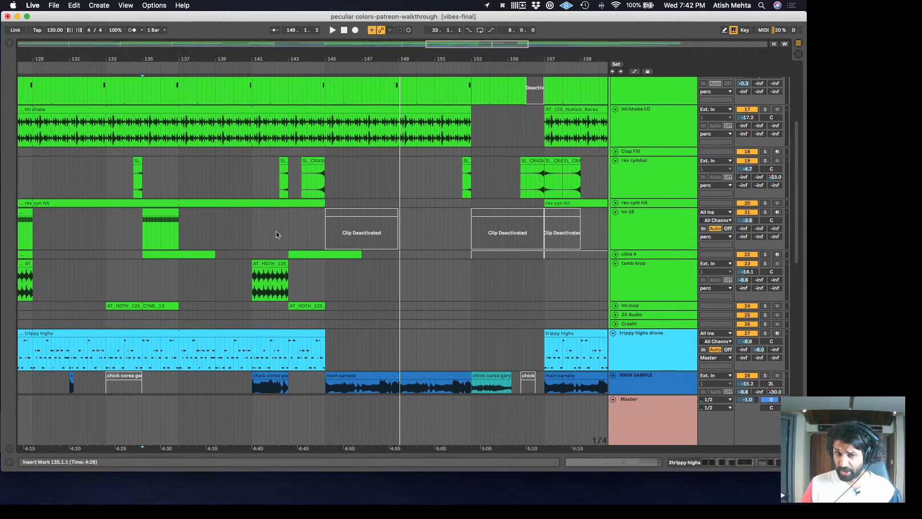
{"action": "left_click", "coordinate": [308, 182]}
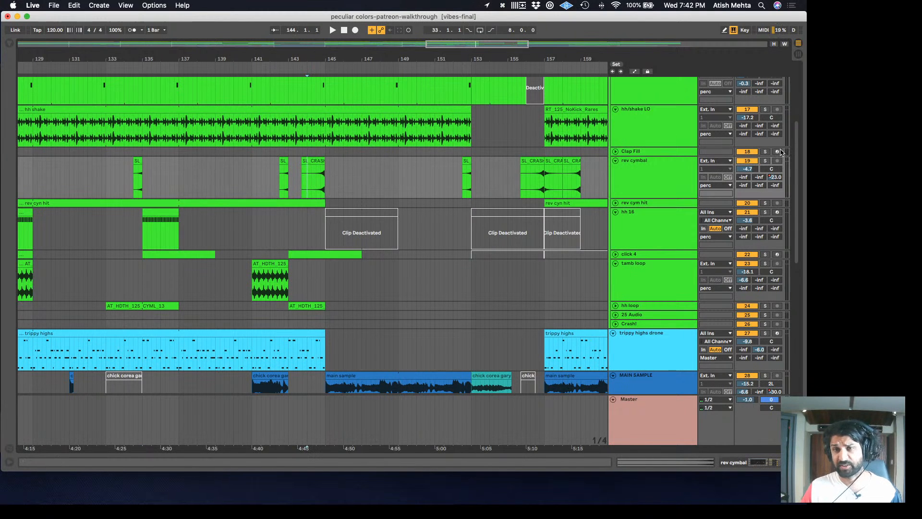
{"action": "left_click", "coordinate": [764, 161]}
{"action": "key", "text": "space"}
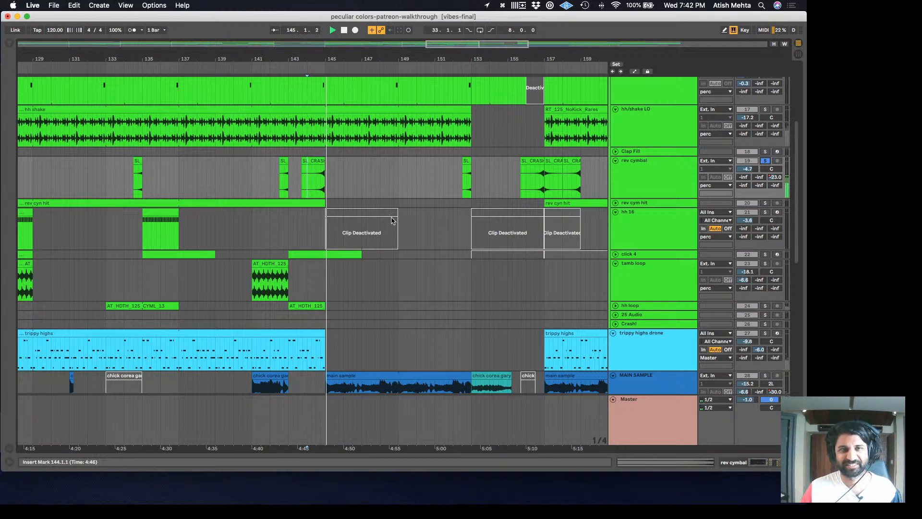
Solo the 2trippy highs track, play it from 139.3, and examine its clip notes and device chain
{"action": "scroll", "coordinate": [385, 293], "scroll_direction": "down", "scroll_amount": 10}
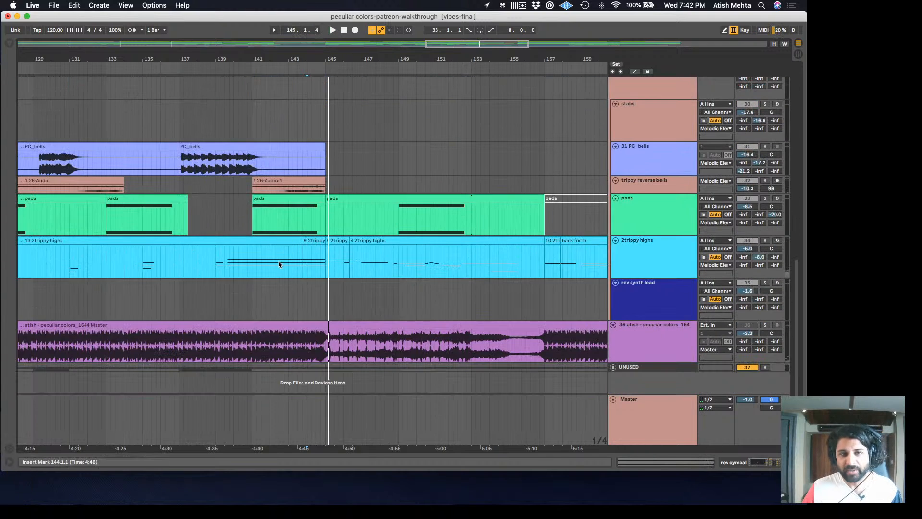
{"action": "left_click", "coordinate": [225, 264]}
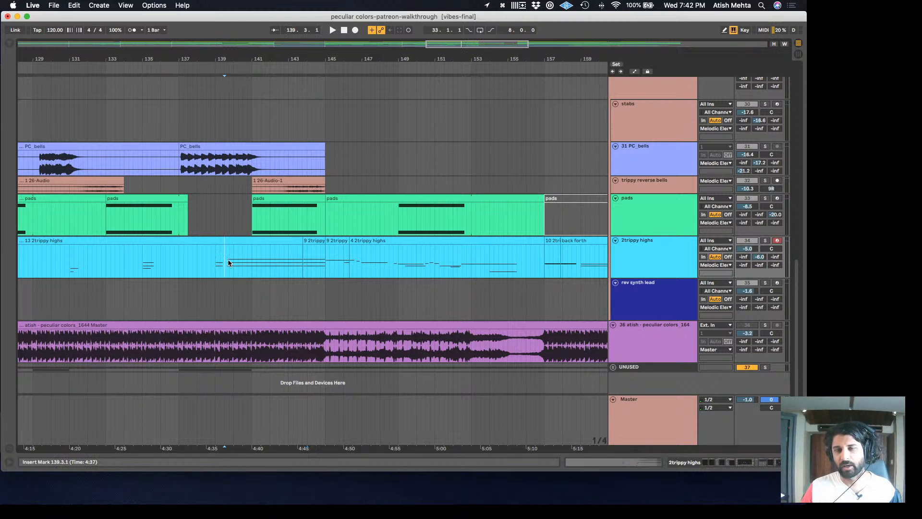
{"action": "left_click", "coordinate": [765, 240]}
{"action": "key", "text": "shift+Tab"}
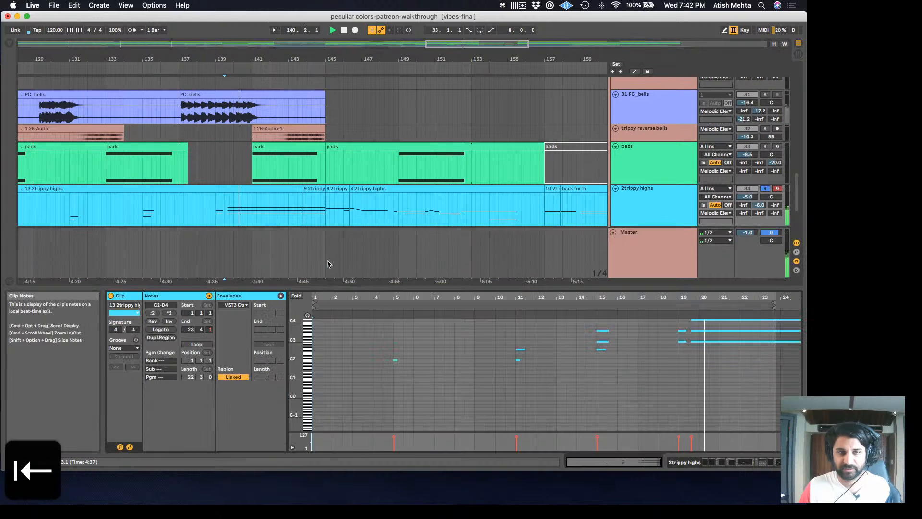
{"action": "key", "text": "shift+Tab"}
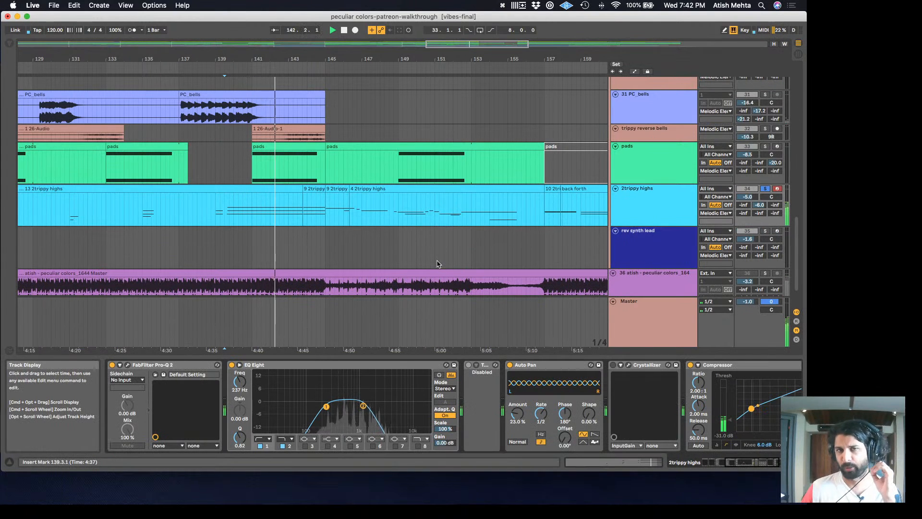
Compare 2trippy highs with the full mix by switching its solo off and on, and replay it from 139.3
{"action": "left_click", "coordinate": [765, 189]}
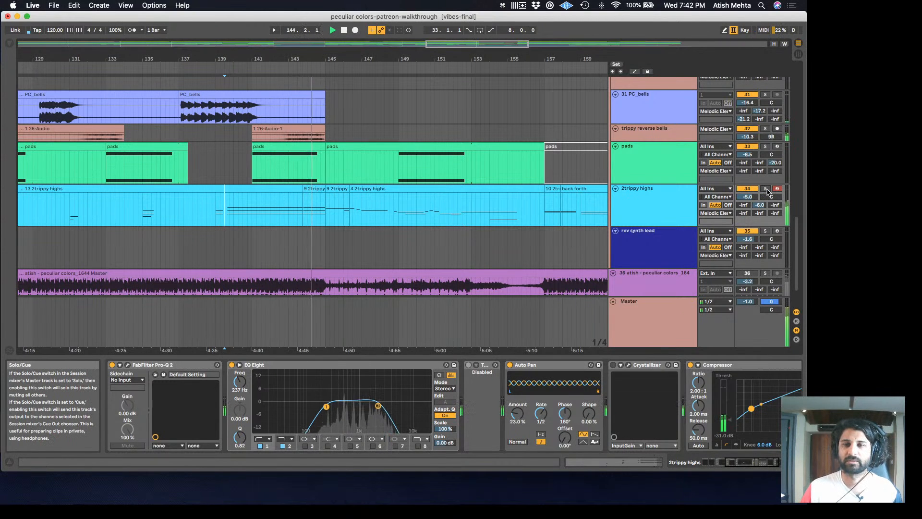
{"action": "left_click", "coordinate": [766, 189]}
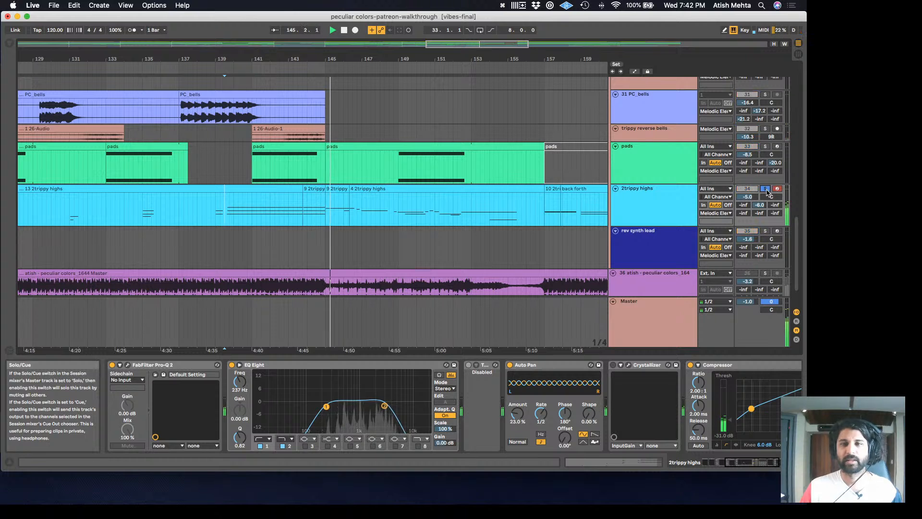
{"action": "key", "text": "space"}
{"action": "key", "text": "space"}
{"action": "key", "text": "space"}
{"action": "key", "text": "space"}
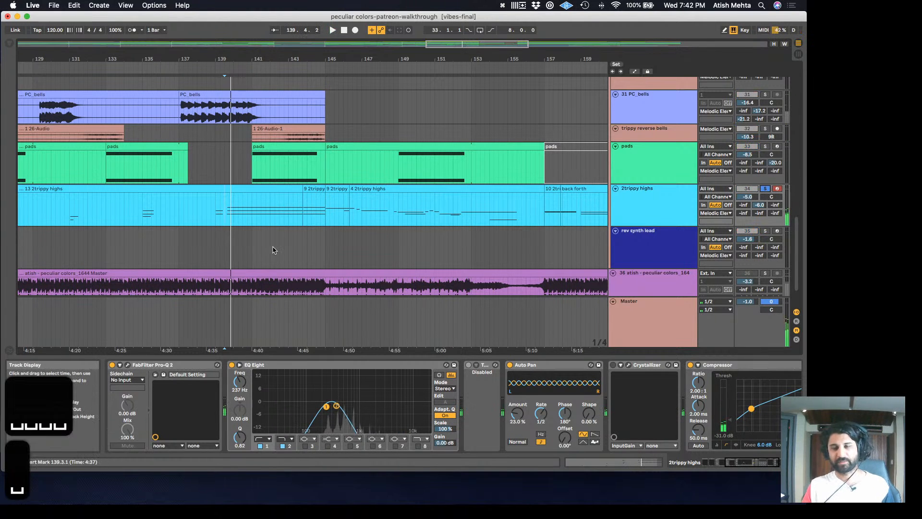
Place the playback start at 145.1 on the 2trippy highs track
{"action": "scroll", "coordinate": [322, 233], "scroll_direction": "right", "scroll_amount": 3}
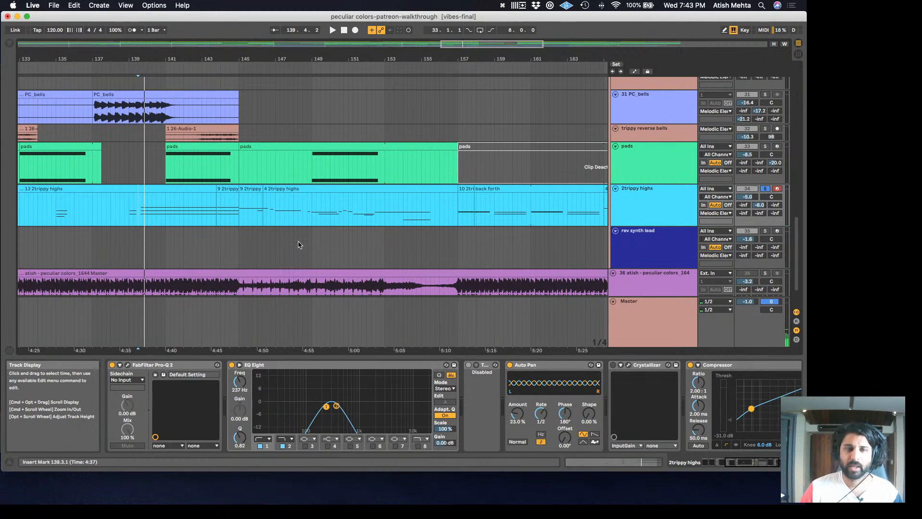
{"action": "scroll", "coordinate": [255, 200], "scroll_direction": "right", "scroll_amount": 2}
{"action": "left_click", "coordinate": [211, 204]}
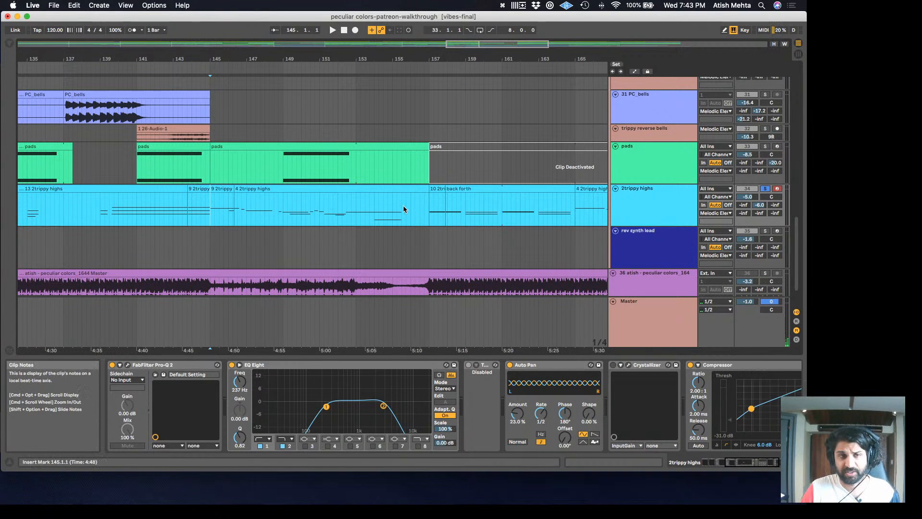
Play the soloed 2trippy highs track from 145.1 through the opening bars of the break
{"action": "key", "text": "space"}
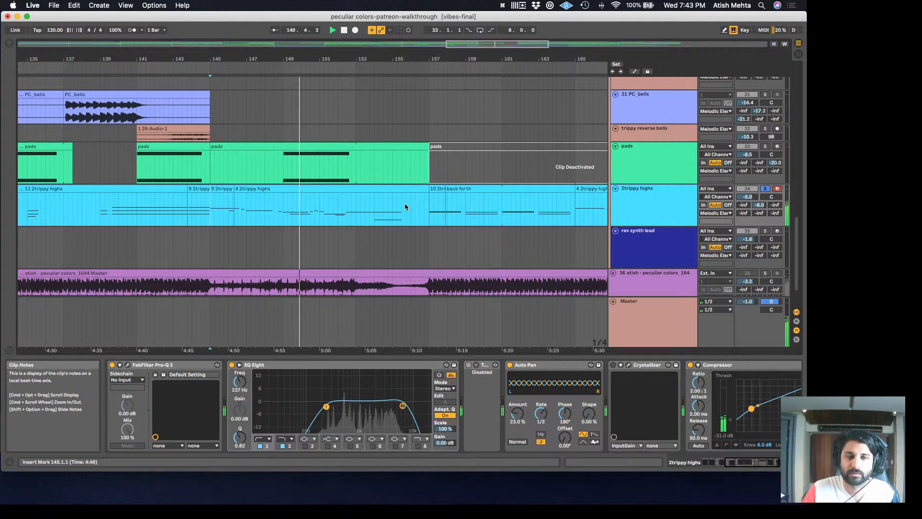
{"action": "scroll", "coordinate": [206, 200], "scroll_direction": "down", "scroll_amount": 3}
{"action": "scroll", "coordinate": [215, 207], "scroll_direction": "up", "scroll_amount": 5}
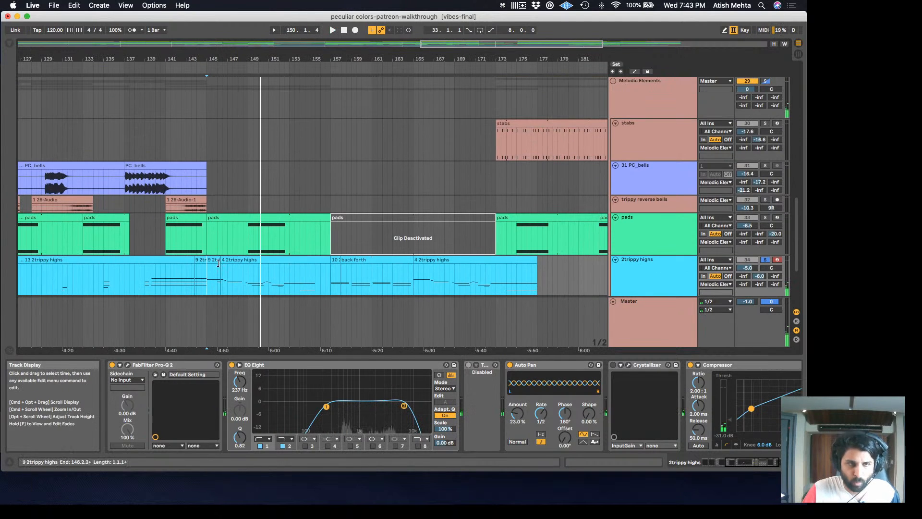
{"action": "key", "text": "space"}
Solo the MAIN SAMPLE track, play it from 145.1, and examine its device chain through to the final compressor
{"action": "left_click", "coordinate": [212, 165]}
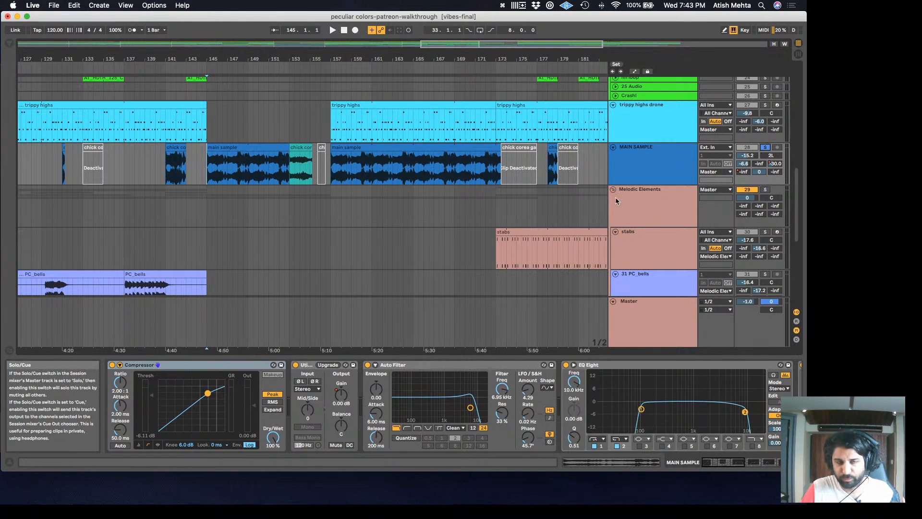
{"action": "key", "text": "space"}
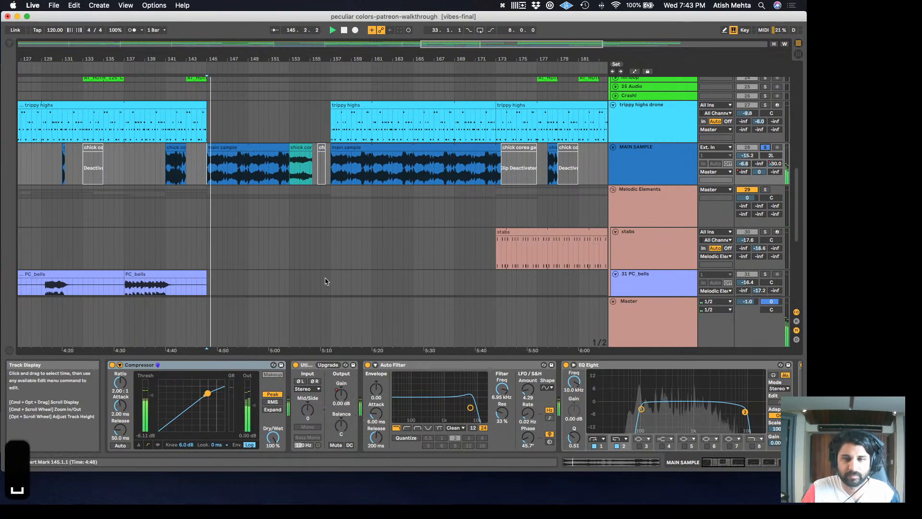
{"action": "scroll", "coordinate": [417, 412], "scroll_direction": "right", "scroll_amount": 5}
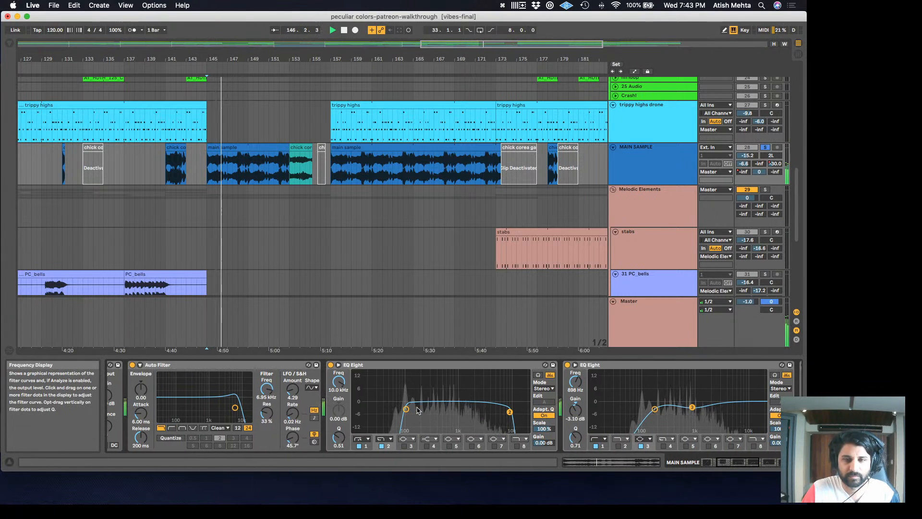
{"action": "scroll", "coordinate": [436, 410], "scroll_direction": "right", "scroll_amount": 10}
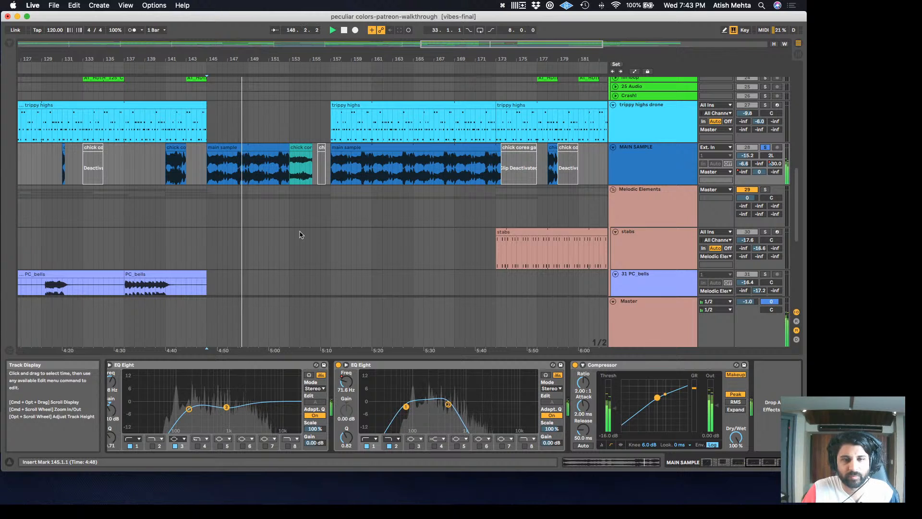
{"action": "key", "text": "space"}
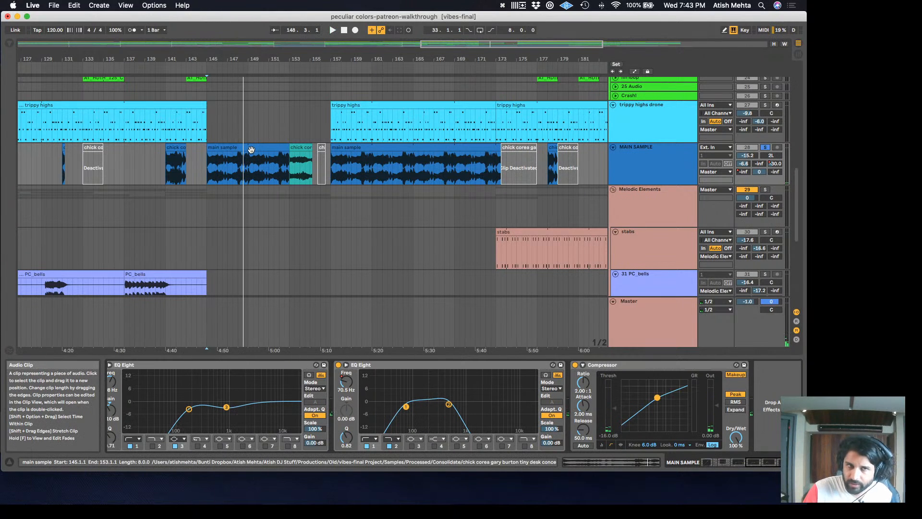
Solo 2trippy highs together with MAIN SAMPLE and play both layers from the 2trippy highs clip starting at 146.2.2
{"action": "left_click", "coordinate": [251, 154]}
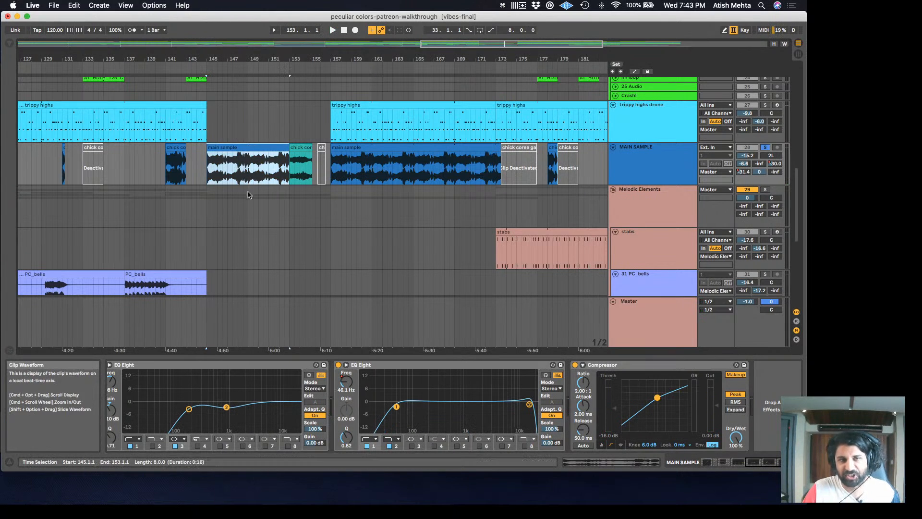
{"action": "scroll", "coordinate": [247, 197], "scroll_direction": "down", "scroll_amount": 6}
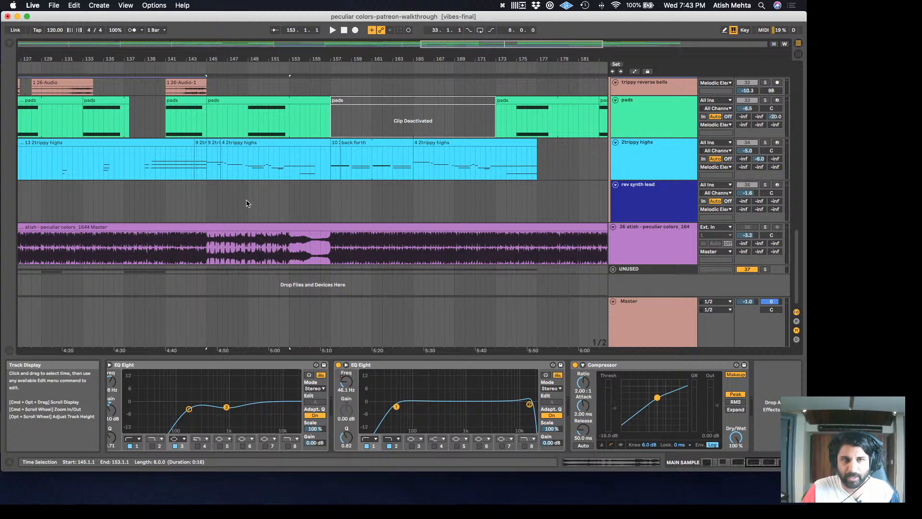
{"action": "left_click", "coordinate": [225, 144]}
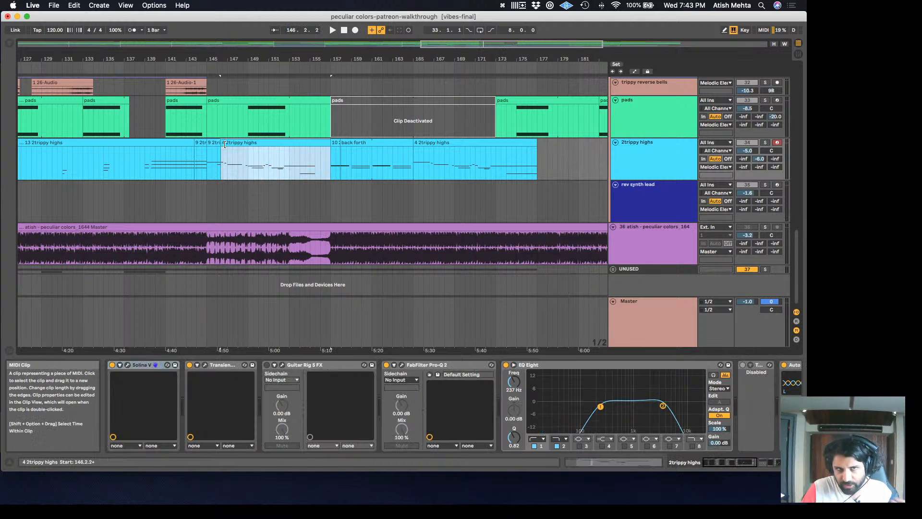
{"action": "left_click", "coordinate": [765, 142]}
{"action": "key", "text": "space"}
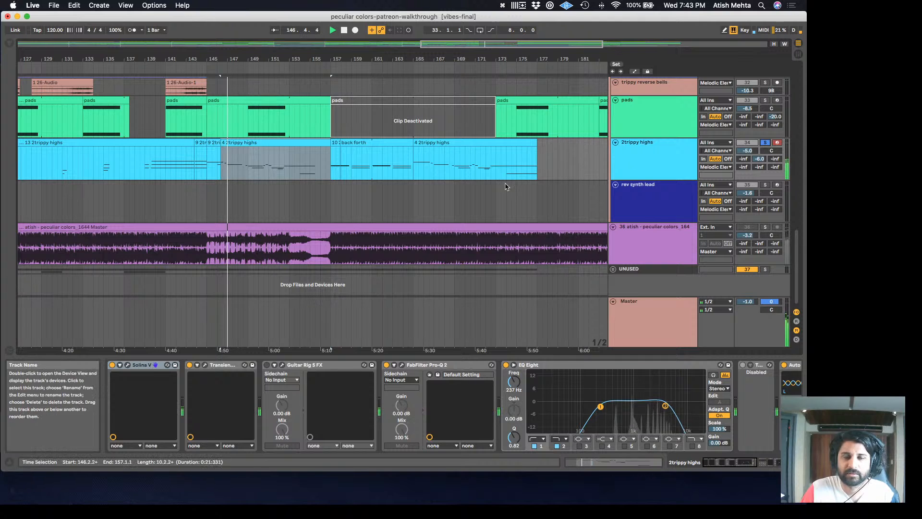
{"action": "scroll", "coordinate": [452, 189], "scroll_direction": "up", "scroll_amount": 5}
{"action": "scroll", "coordinate": [345, 202], "scroll_direction": "up", "scroll_amount": 5}
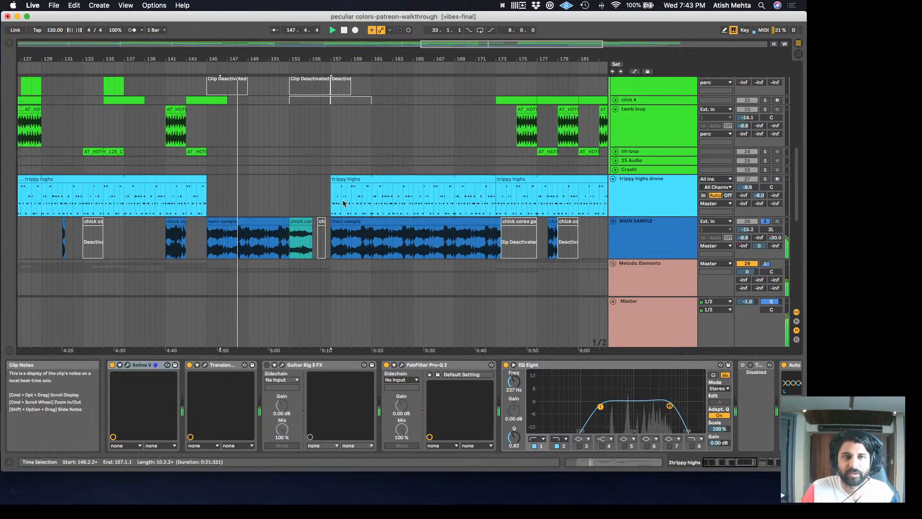
{"action": "scroll", "coordinate": [343, 199], "scroll_direction": "up", "scroll_amount": 5}
{"action": "scroll", "coordinate": [342, 198], "scroll_direction": "down", "scroll_amount": 10}
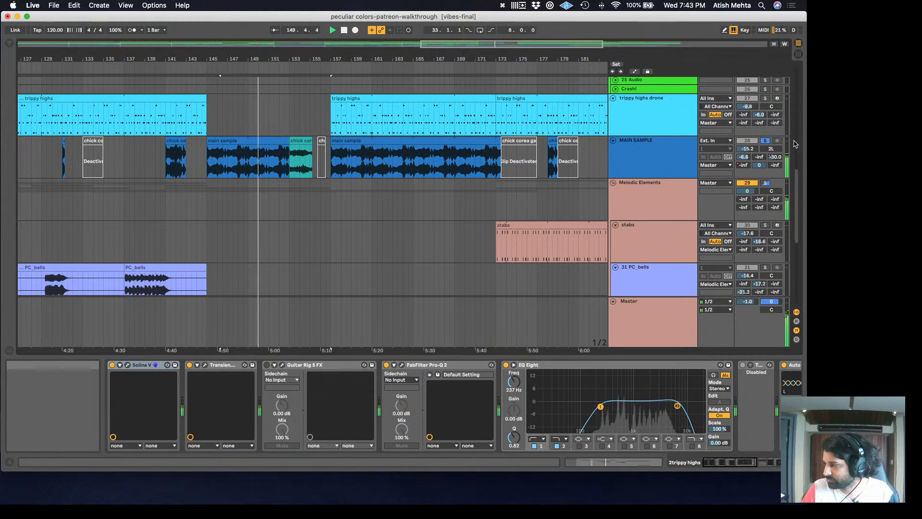
Turn off the solos to hear the full mix through the break, and stop playback
{"action": "left_click", "coordinate": [765, 141]}
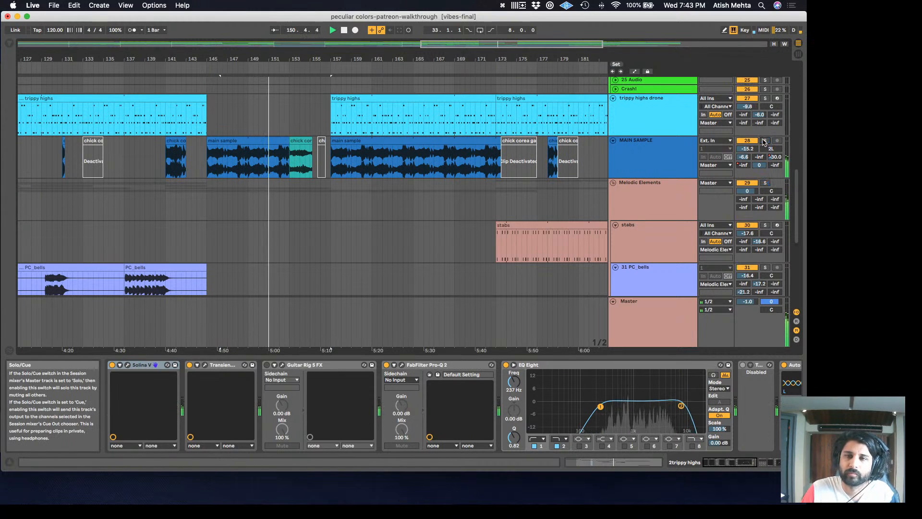
{"action": "scroll", "coordinate": [260, 235], "scroll_direction": "up", "scroll_amount": 3}
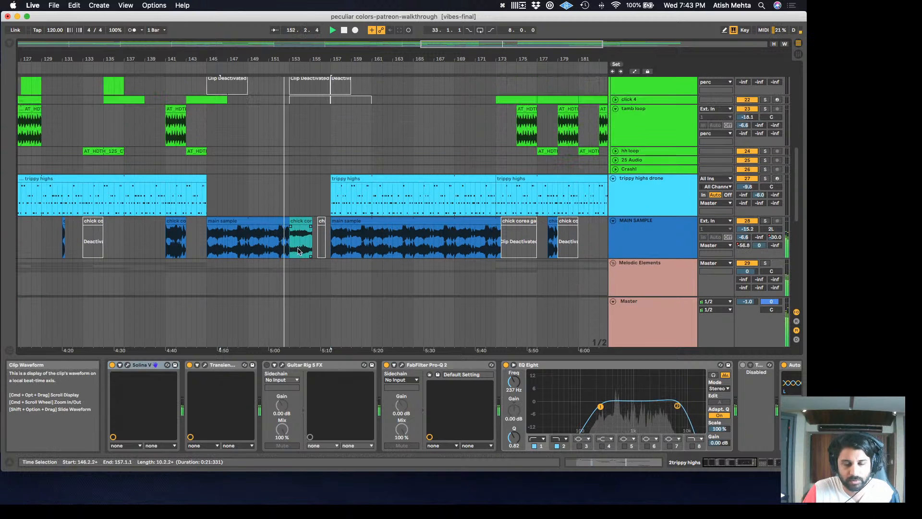
{"action": "key", "text": "space"}
Clear the name of the teal clip starting at 153.1 on the MAIN SAMPLE track
{"action": "left_click", "coordinate": [301, 220]}
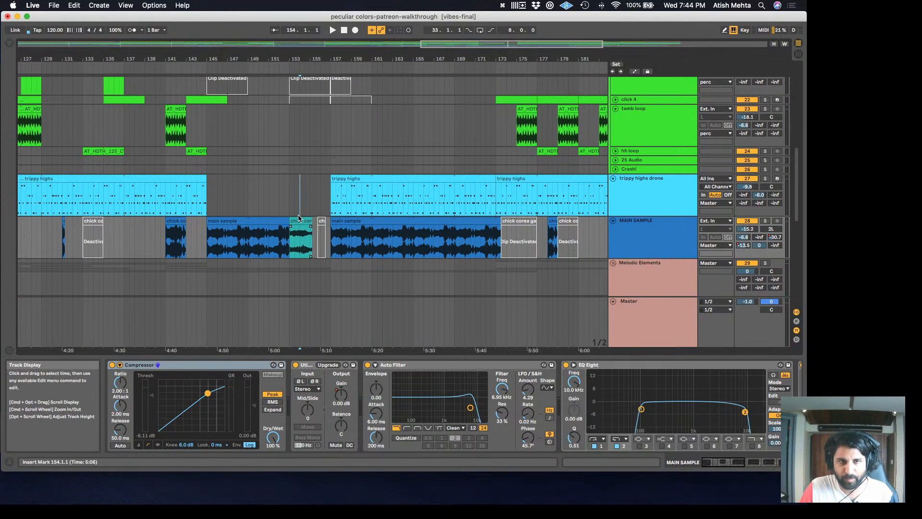
{"action": "key", "text": "cmd+r"}
{"action": "key", "text": "BackSpace"}
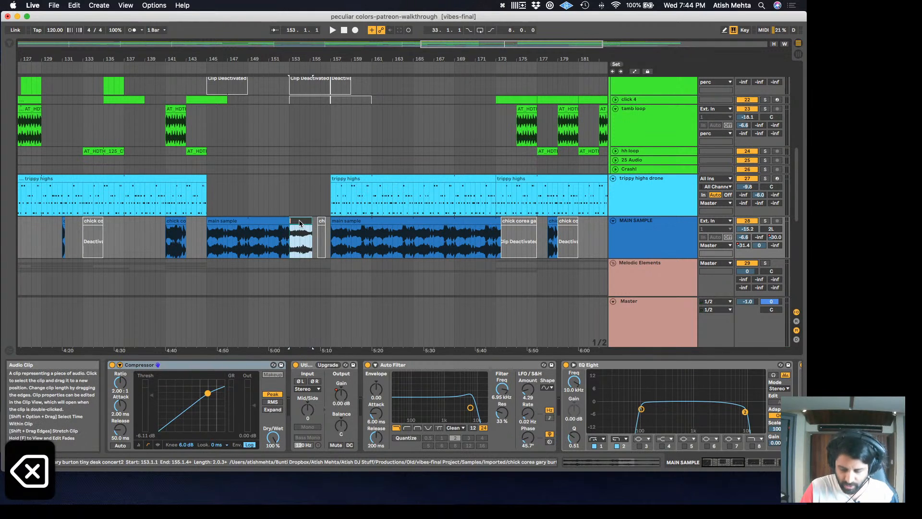
{"action": "key", "text": "Return"}
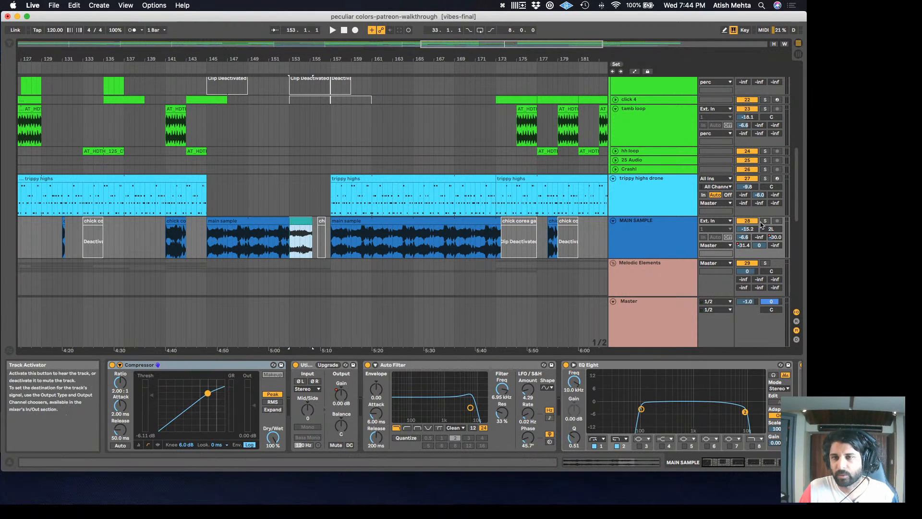
Solo MAIN SAMPLE, audition its teal clip from 153.1, and place the playback start at 147.1
{"action": "left_click", "coordinate": [335, 279]}
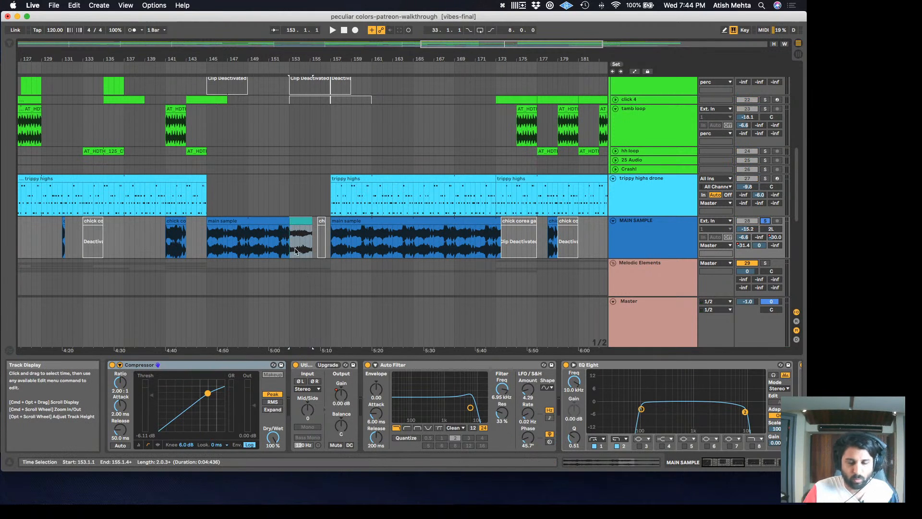
{"action": "left_click", "coordinate": [299, 221]}
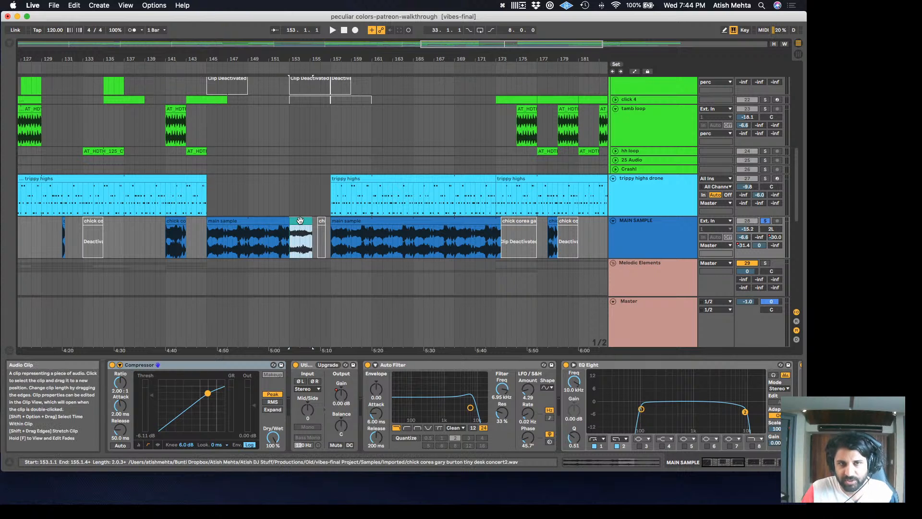
{"action": "key", "text": "space"}
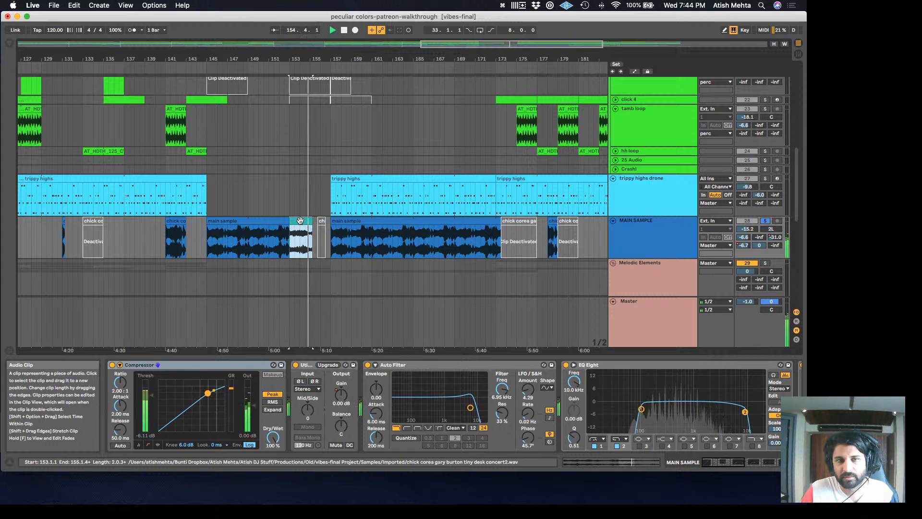
{"action": "left_click", "coordinate": [232, 249]}
{"action": "key", "text": "space"}
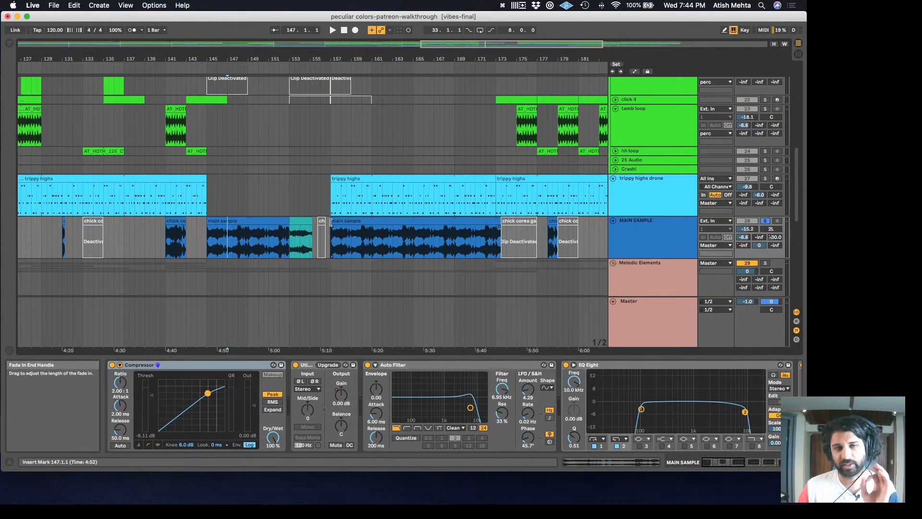
Select the teal MAIN SAMPLE clip at 153.1 and examine the layers surrounding the break from bar 145 to 157
{"action": "left_click", "coordinate": [299, 221]}
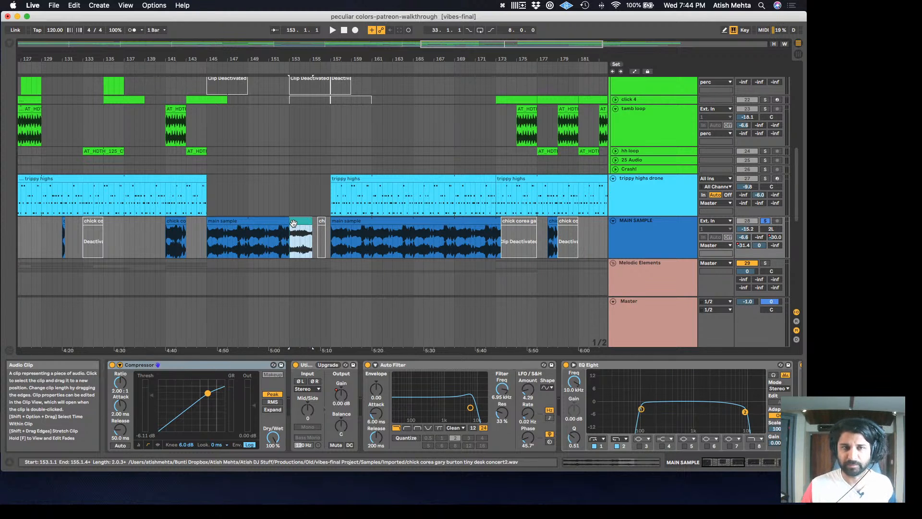
{"action": "scroll", "coordinate": [293, 223], "scroll_direction": "up", "scroll_amount": 3}
{"action": "scroll", "coordinate": [323, 220], "scroll_direction": "right", "scroll_amount": 3}
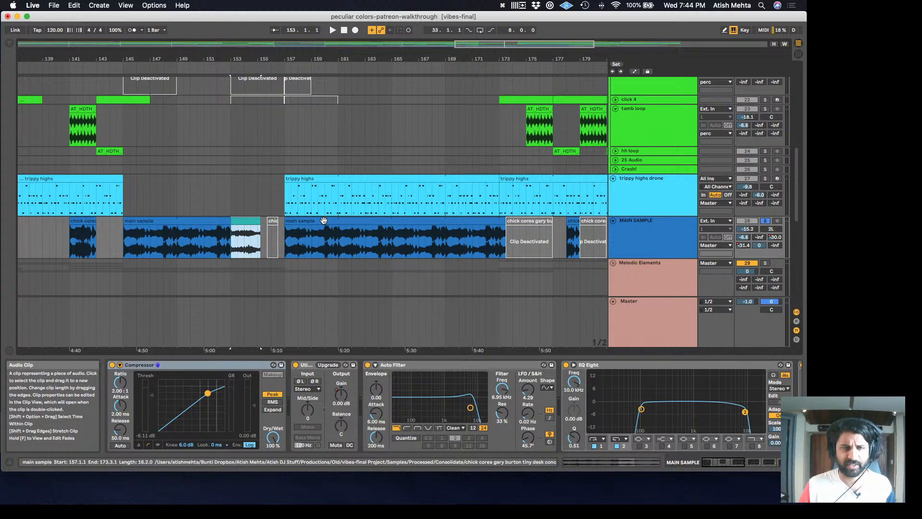
{"action": "scroll", "coordinate": [287, 175], "scroll_direction": "down", "scroll_amount": 3}
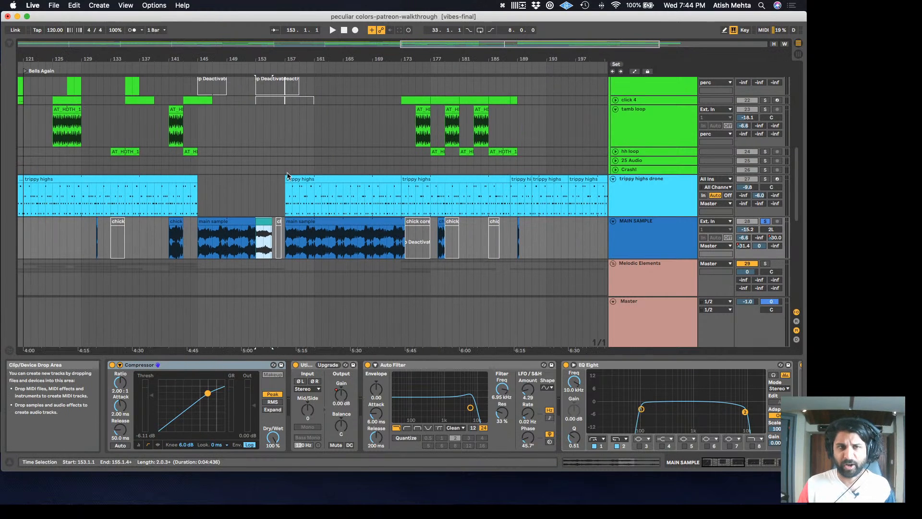
{"action": "scroll", "coordinate": [289, 182], "scroll_direction": "up", "scroll_amount": 5}
{"action": "scroll", "coordinate": [290, 196], "scroll_direction": "down", "scroll_amount": 12}
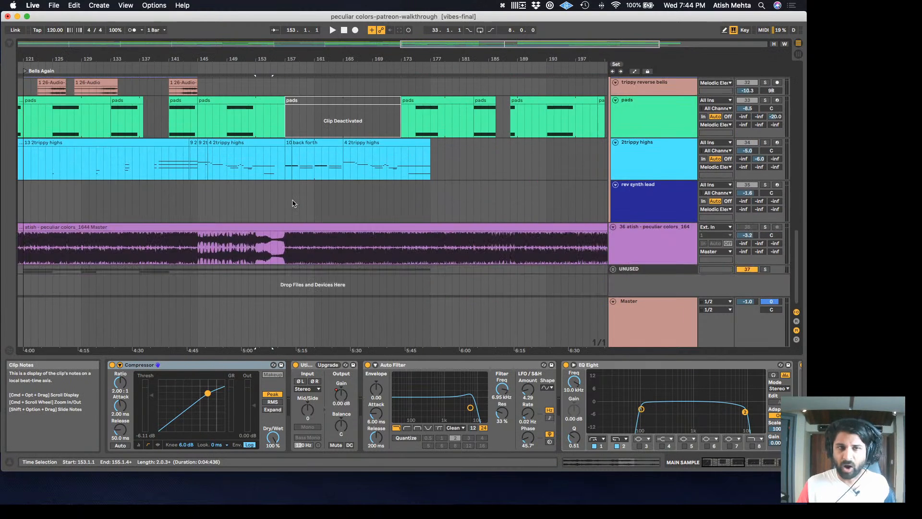
{"action": "scroll", "coordinate": [293, 201], "scroll_direction": "up", "scroll_amount": 8}
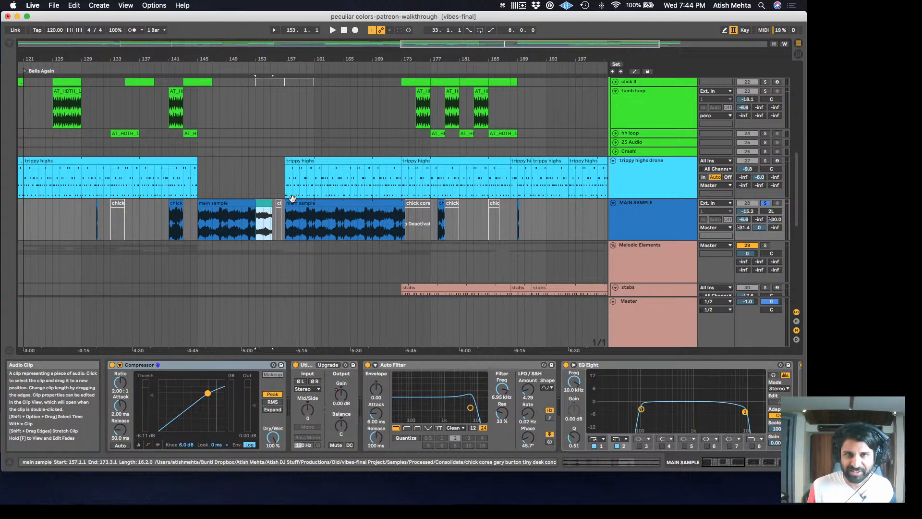
{"action": "scroll", "coordinate": [292, 198], "scroll_direction": "up", "scroll_amount": 3}
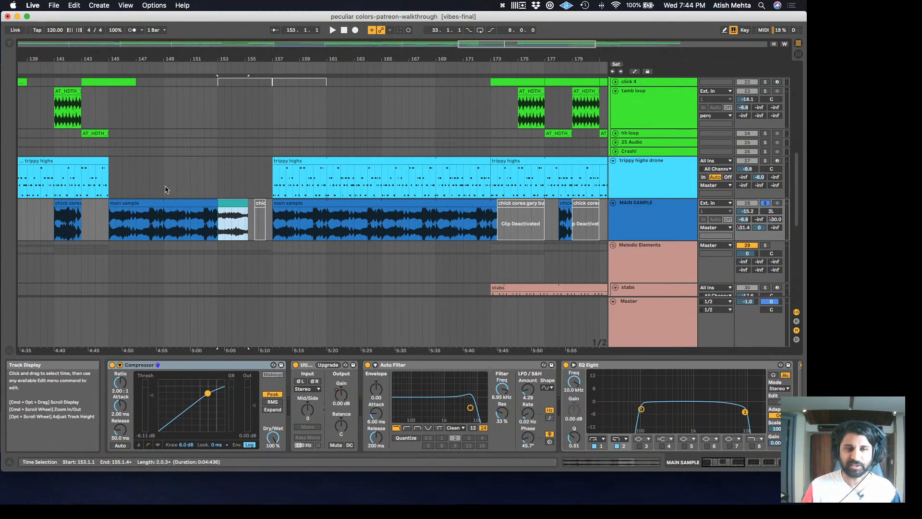
{"action": "scroll", "coordinate": [178, 189], "scroll_direction": "left", "scroll_amount": 1}
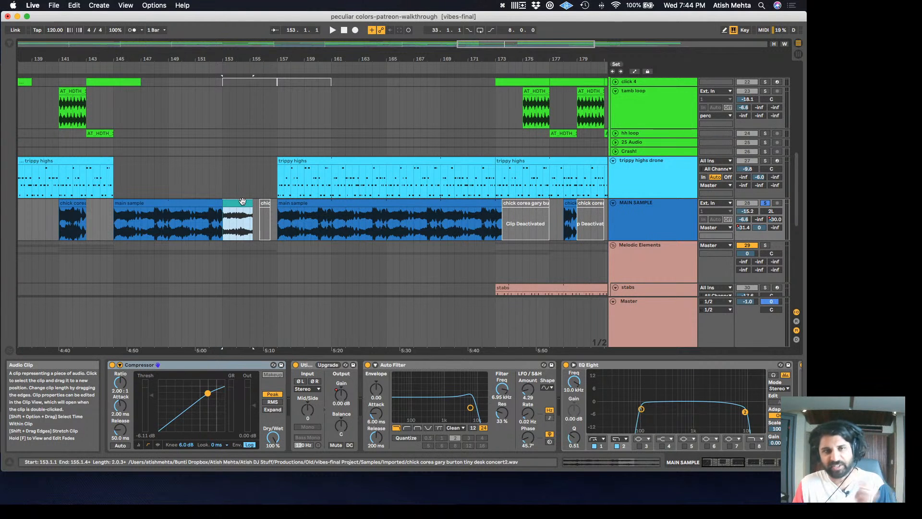
Start playback at 141.3 and turn off the MAIN SAMPLE solo to hear the full mix lead into the break
{"action": "left_click", "coordinate": [67, 183]}
{"action": "key", "text": "space"}
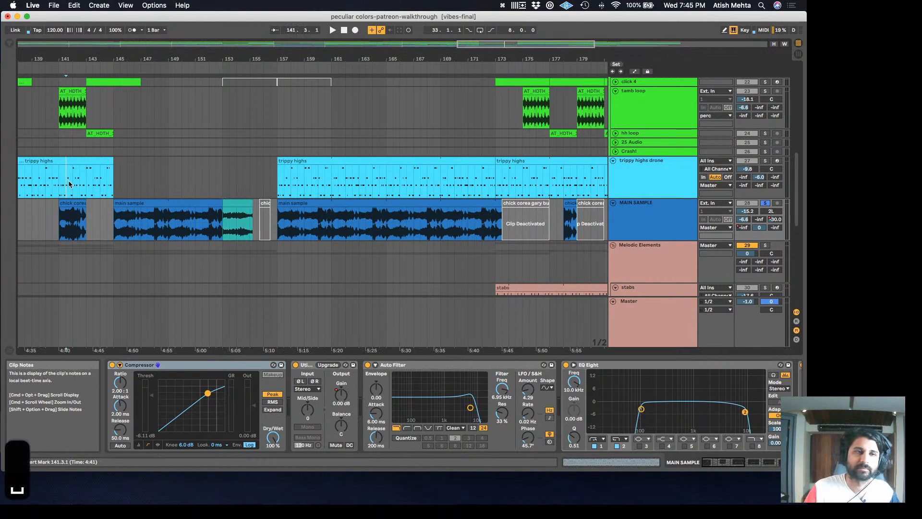
{"action": "left_click", "coordinate": [765, 203]}
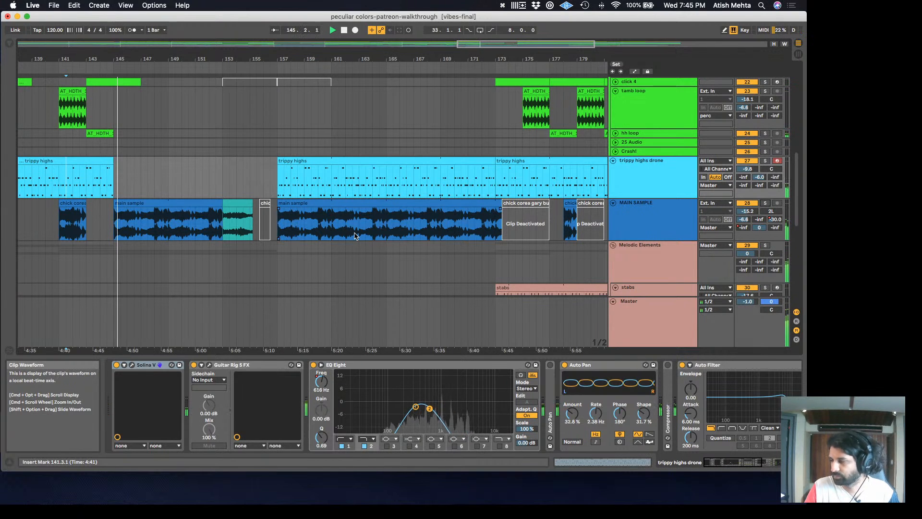
Select the pads clip spanning bars 145 to 157 and show the pads track's device chain during playback
{"action": "scroll", "coordinate": [222, 269], "scroll_direction": "down", "scroll_amount": 10}
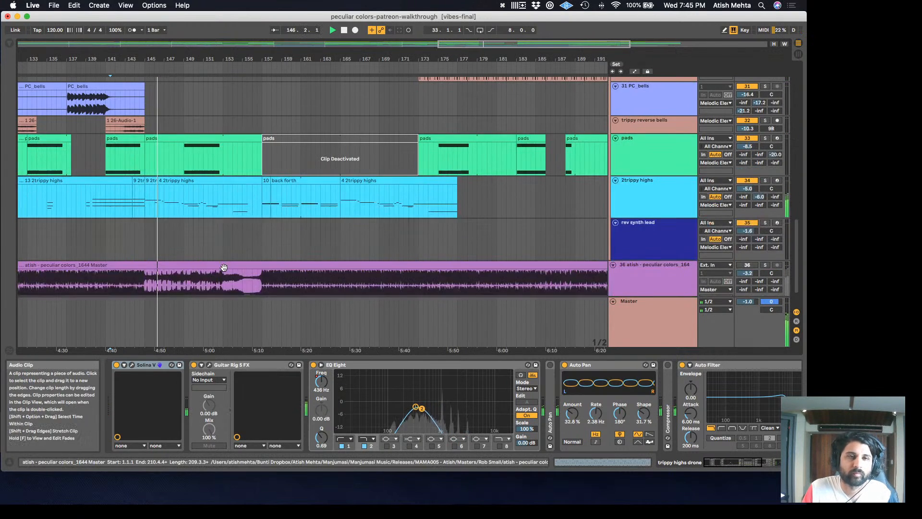
{"action": "scroll", "coordinate": [225, 266], "scroll_direction": "up", "scroll_amount": 5}
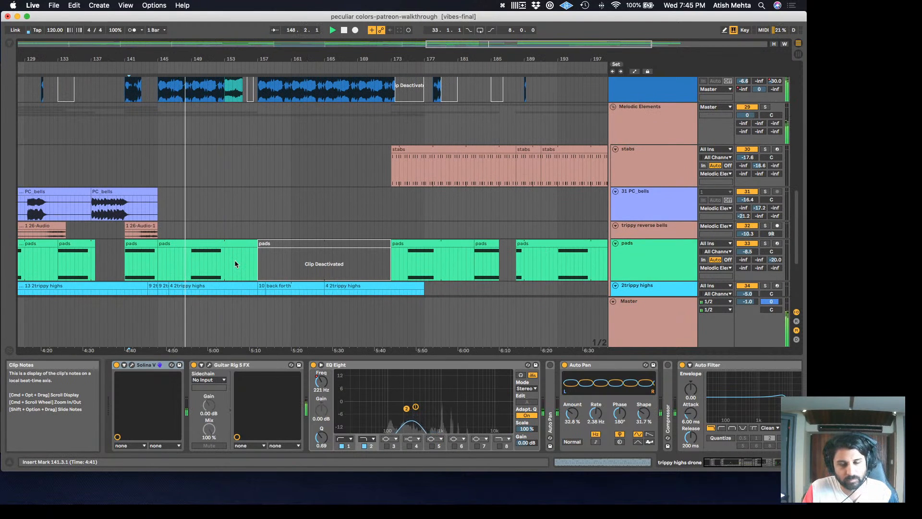
{"action": "scroll", "coordinate": [233, 260], "scroll_direction": "up", "scroll_amount": 5}
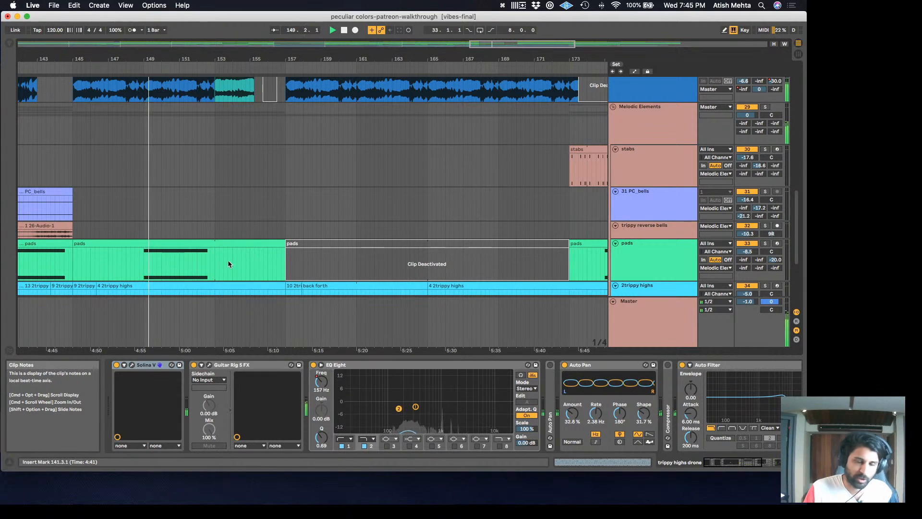
{"action": "left_click", "coordinate": [241, 247]}
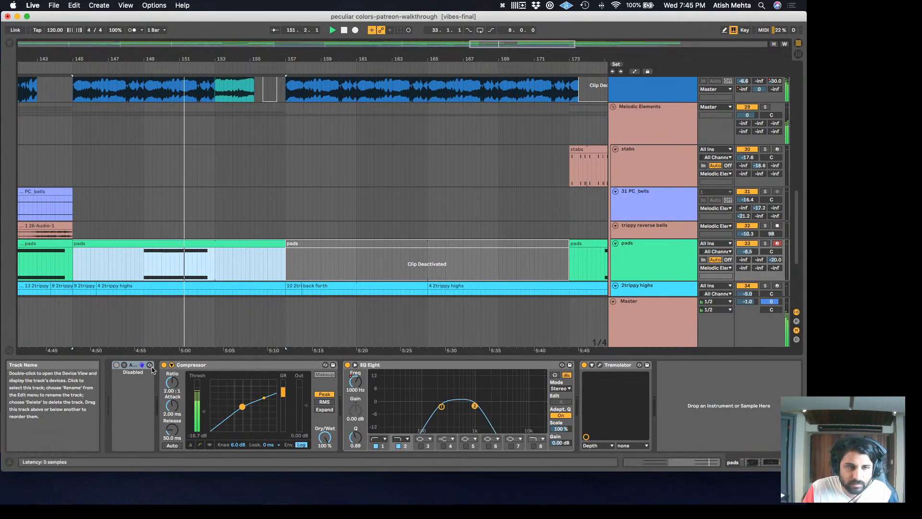
Select the disabled instrument in the pads device chain and examine the tracks on either side of bar 157
{"action": "left_click", "coordinate": [134, 368]}
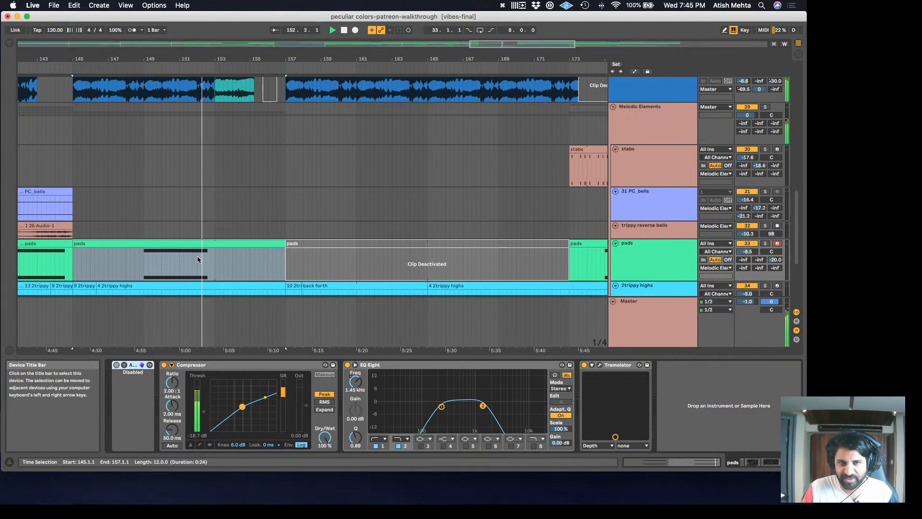
{"action": "scroll", "coordinate": [230, 240], "scroll_direction": "up", "scroll_amount": 5}
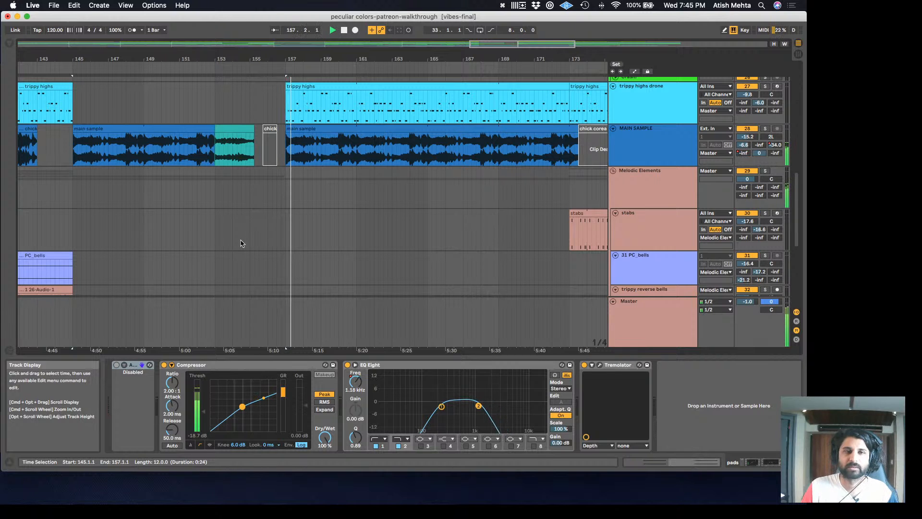
{"action": "scroll", "coordinate": [250, 252], "scroll_direction": "down", "scroll_amount": 2}
{"action": "scroll", "coordinate": [254, 255], "scroll_direction": "down", "scroll_amount": 5}
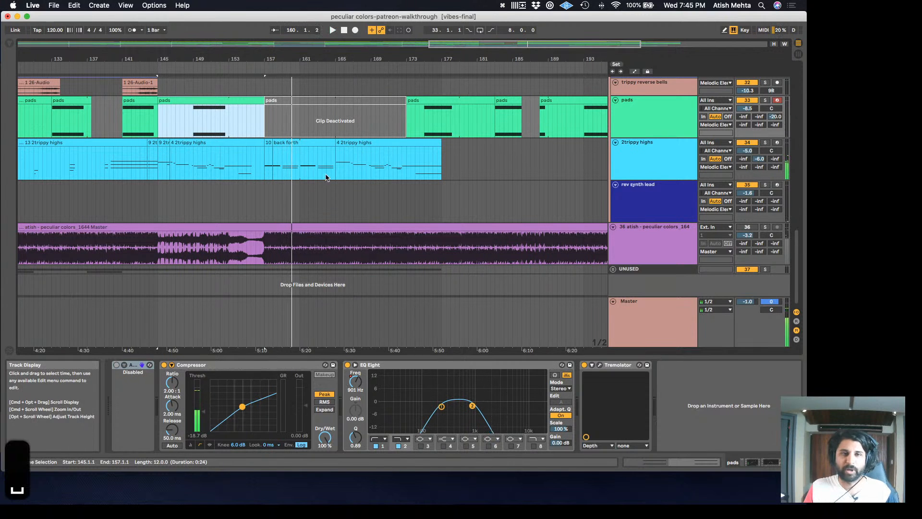
{"action": "scroll", "coordinate": [295, 174], "scroll_direction": "up", "scroll_amount": 2}
{"action": "scroll", "coordinate": [254, 181], "scroll_direction": "up", "scroll_amount": 2}
{"action": "scroll", "coordinate": [236, 177], "scroll_direction": "up", "scroll_amount": 5}
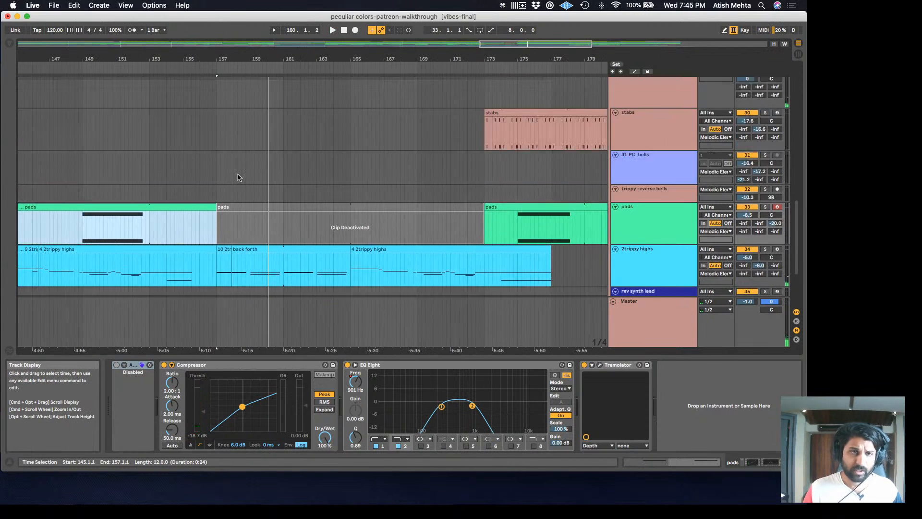
{"action": "scroll", "coordinate": [230, 179], "scroll_direction": "down", "scroll_amount": 5}
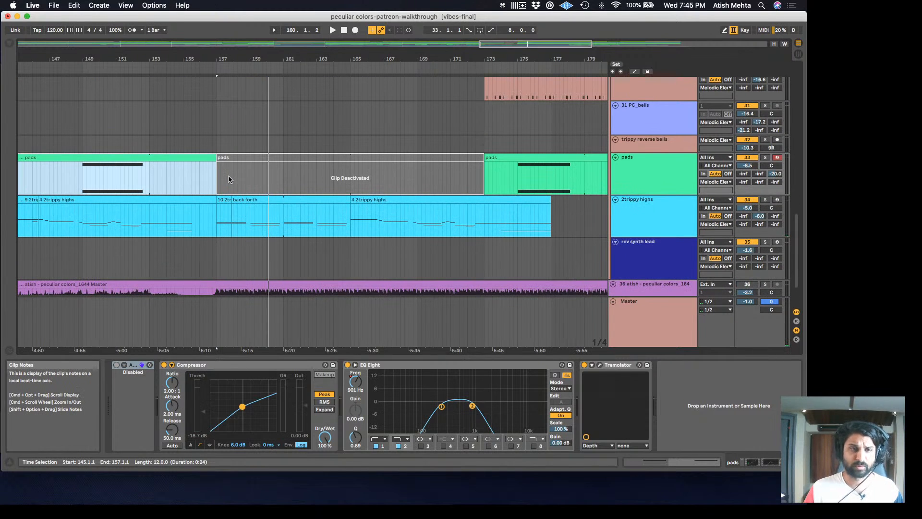
{"action": "scroll", "coordinate": [229, 177], "scroll_direction": "down", "scroll_amount": 2}
{"action": "scroll", "coordinate": [173, 234], "scroll_direction": "left", "scroll_amount": 6}
{"action": "scroll", "coordinate": [243, 212], "scroll_direction": "right", "scroll_amount": 5}
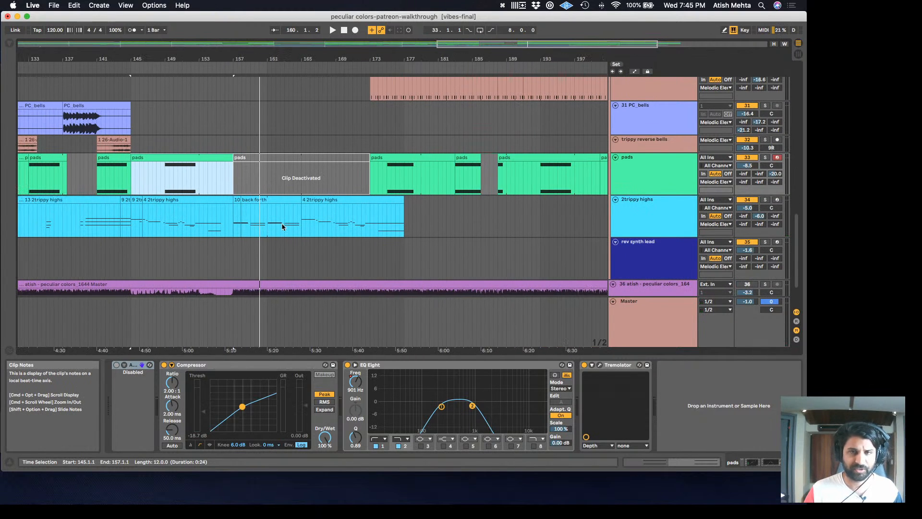
Play the mix from 157.1.1 on the 2trippy highs track and review the drum and melodic layers after the break
{"action": "left_click", "coordinate": [233, 216]}
{"action": "scroll", "coordinate": [232, 212], "scroll_direction": "up", "scroll_amount": 8}
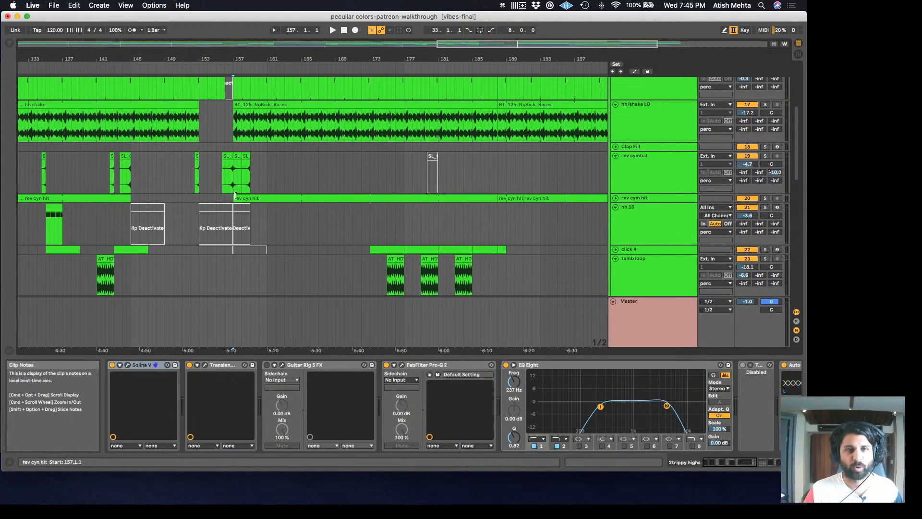
{"action": "scroll", "coordinate": [241, 227], "scroll_direction": "down", "scroll_amount": 10}
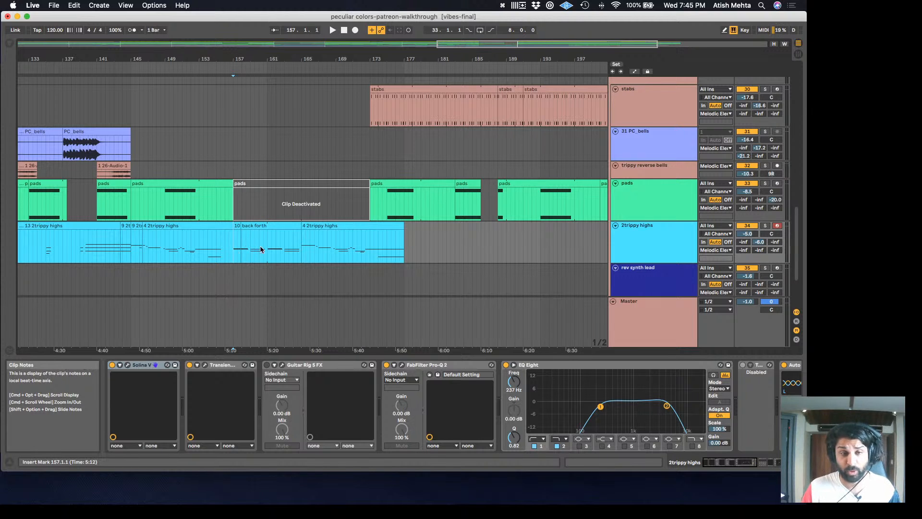
{"action": "key", "text": "space"}
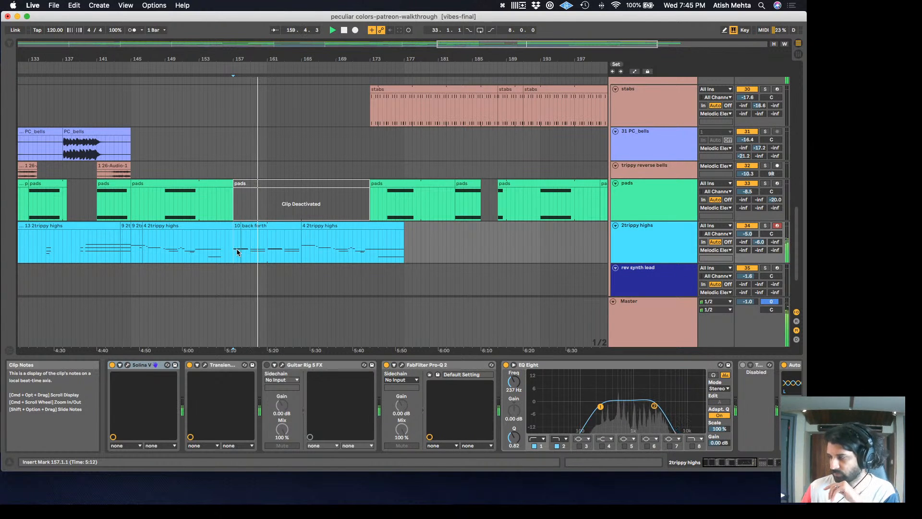
{"action": "scroll", "coordinate": [279, 214], "scroll_direction": "up", "scroll_amount": 15}
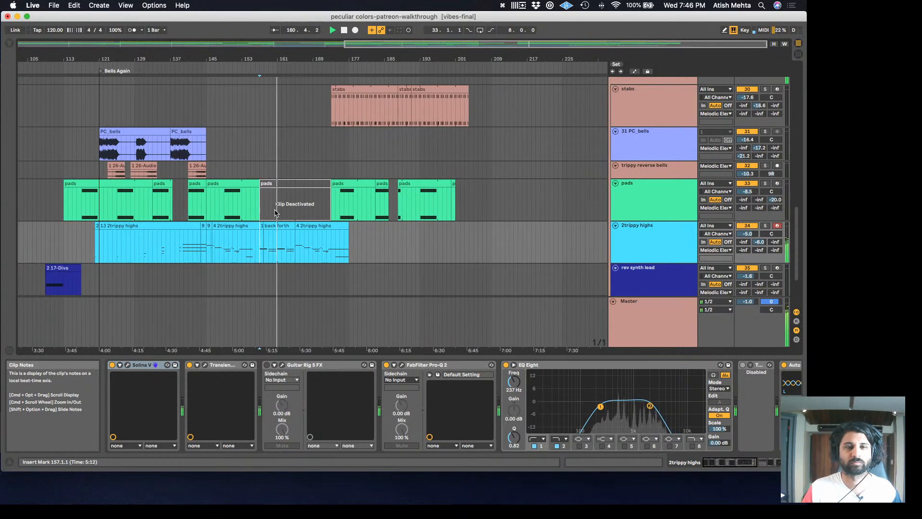
{"action": "scroll", "coordinate": [268, 226], "scroll_direction": "down", "scroll_amount": 15}
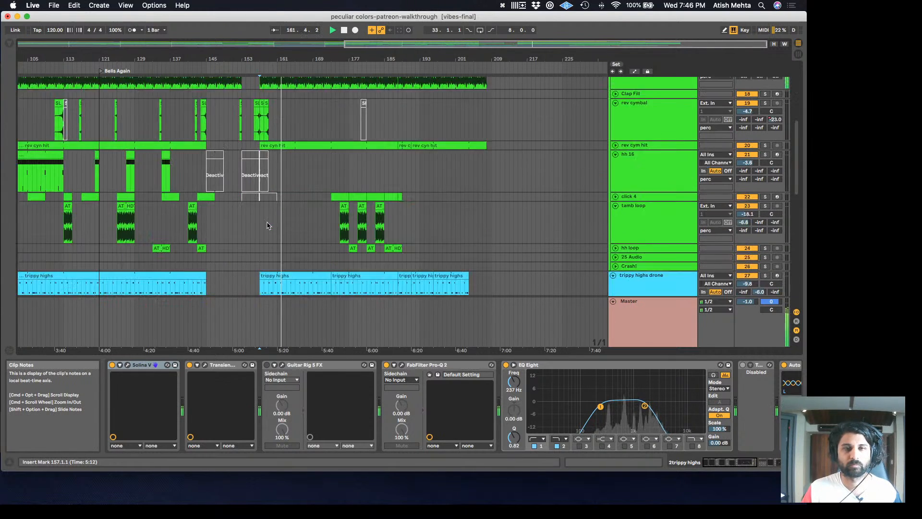
{"action": "scroll", "coordinate": [268, 225], "scroll_direction": "up", "scroll_amount": 2}
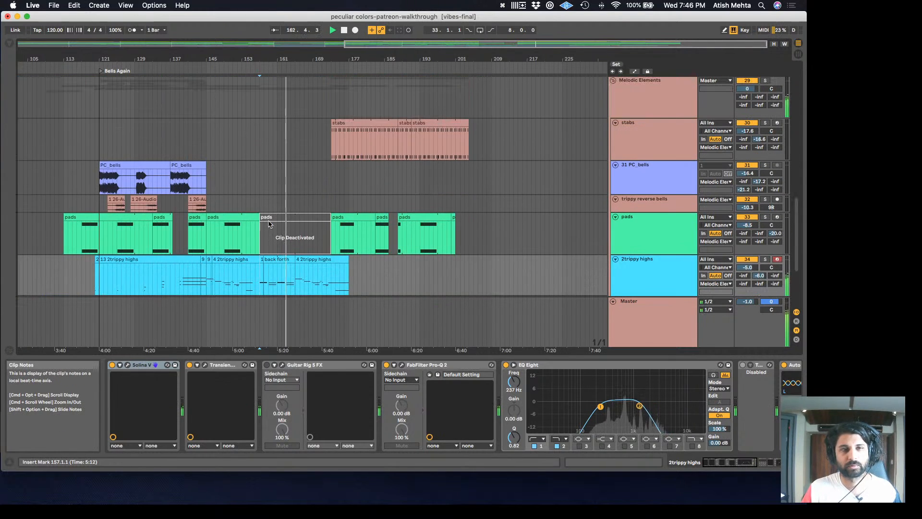
{"action": "scroll", "coordinate": [312, 218], "scroll_direction": "up", "scroll_amount": 5}
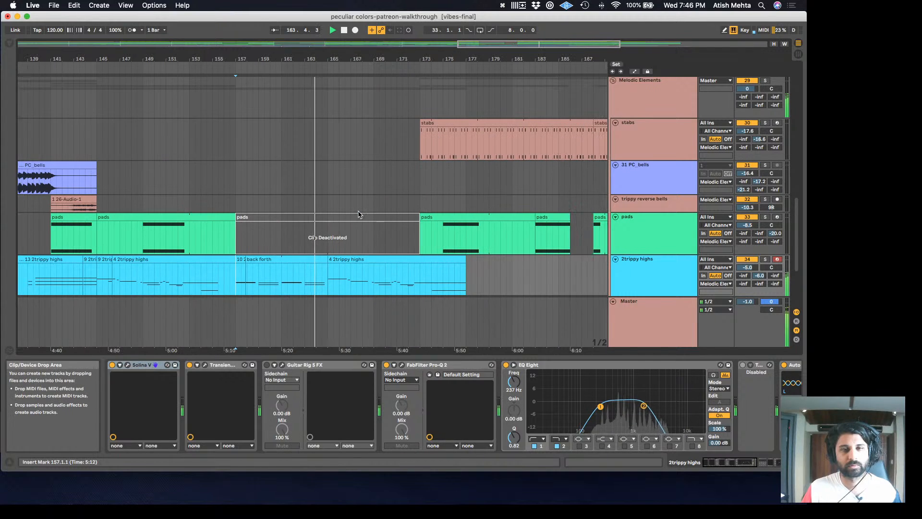
{"action": "scroll", "coordinate": [432, 209], "scroll_direction": "down", "scroll_amount": 6}
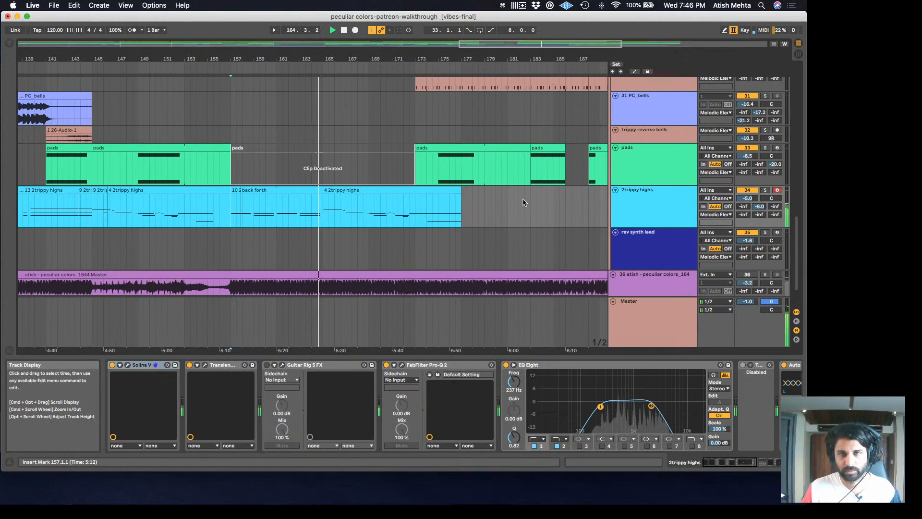
Toggle the 2trippy highs solo on and off, and restart playback from its clip at 165.1.1
{"action": "left_click", "coordinate": [765, 190]}
{"action": "left_click", "coordinate": [765, 190]}
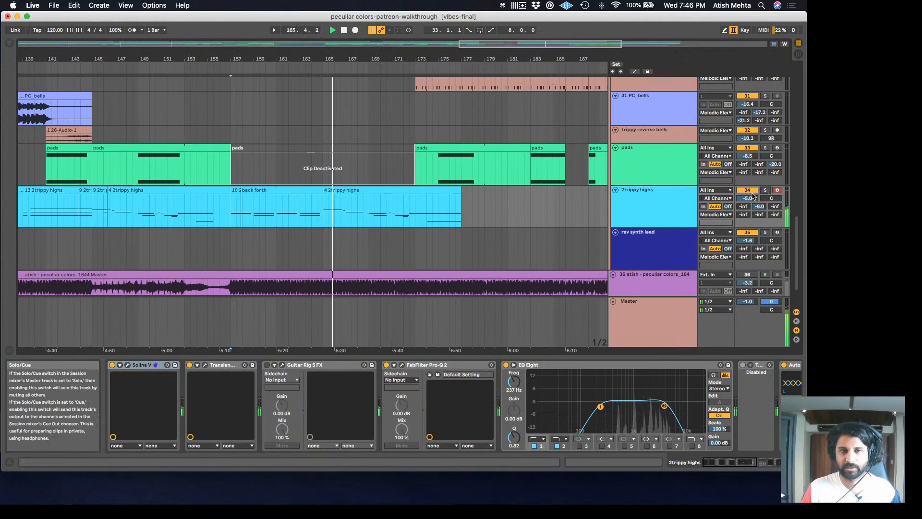
{"action": "key", "text": "space"}
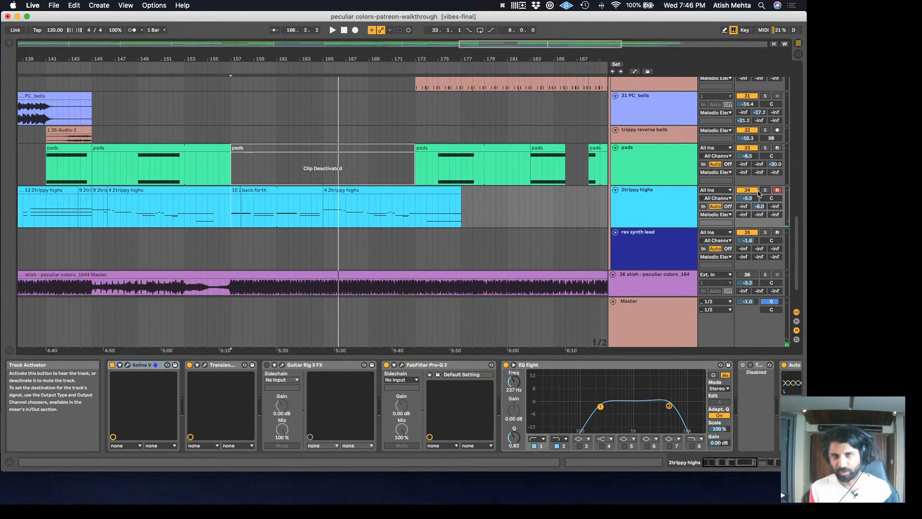
{"action": "left_click", "coordinate": [323, 204]}
{"action": "key", "text": "space"}
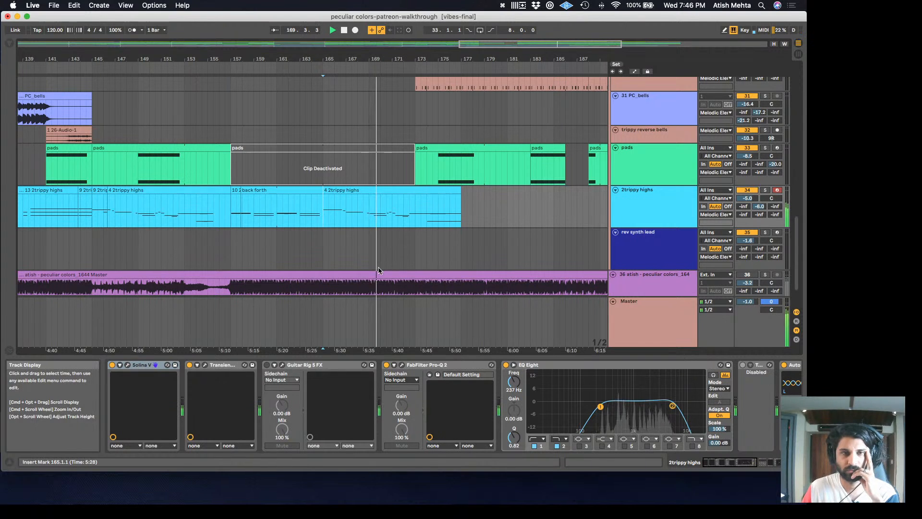
Delete the deactivated chick corea clip from MAIN SAMPLE between 173.3.1 and 177.1.1
{"action": "scroll", "coordinate": [430, 243], "scroll_direction": "down", "scroll_amount": 2}
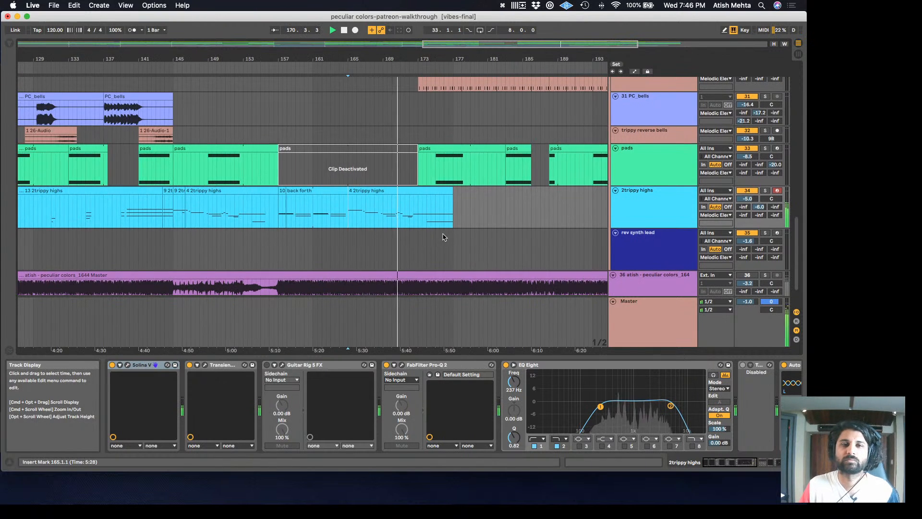
{"action": "scroll", "coordinate": [443, 232], "scroll_direction": "up", "scroll_amount": 3}
{"action": "scroll", "coordinate": [454, 230], "scroll_direction": "up", "scroll_amount": 3}
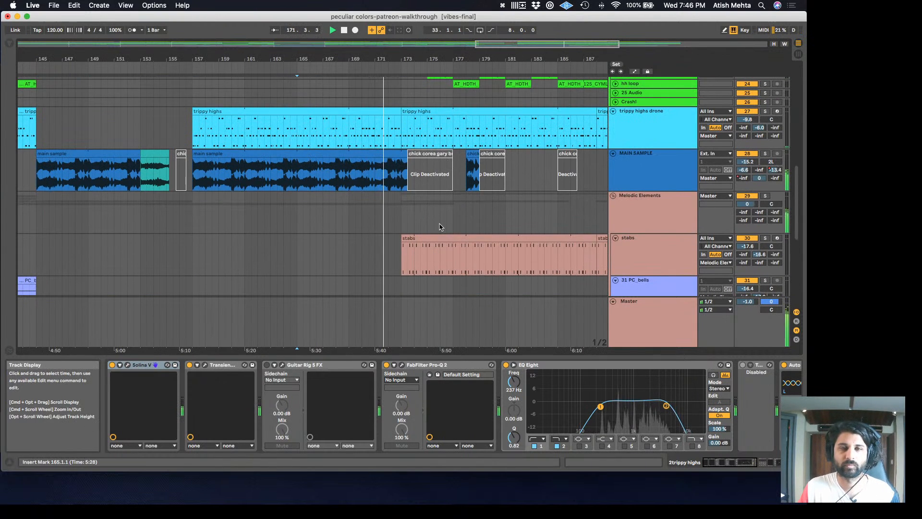
{"action": "scroll", "coordinate": [458, 225], "scroll_direction": "up", "scroll_amount": 1}
{"action": "left_click", "coordinate": [426, 155]}
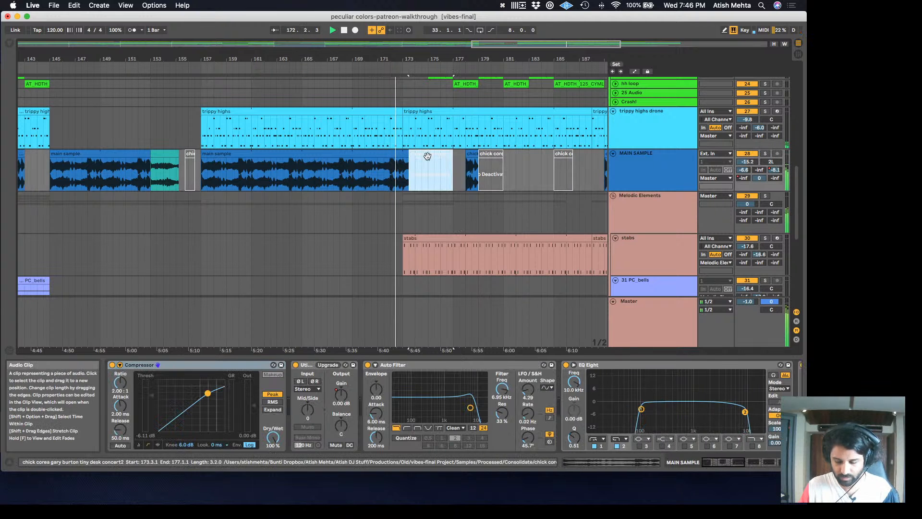
{"action": "key", "text": "BackSpace"}
Solo the stabs track, audition it from 173.3.1, and replay it with the whole arrangement in view
{"action": "key", "text": "plus"}
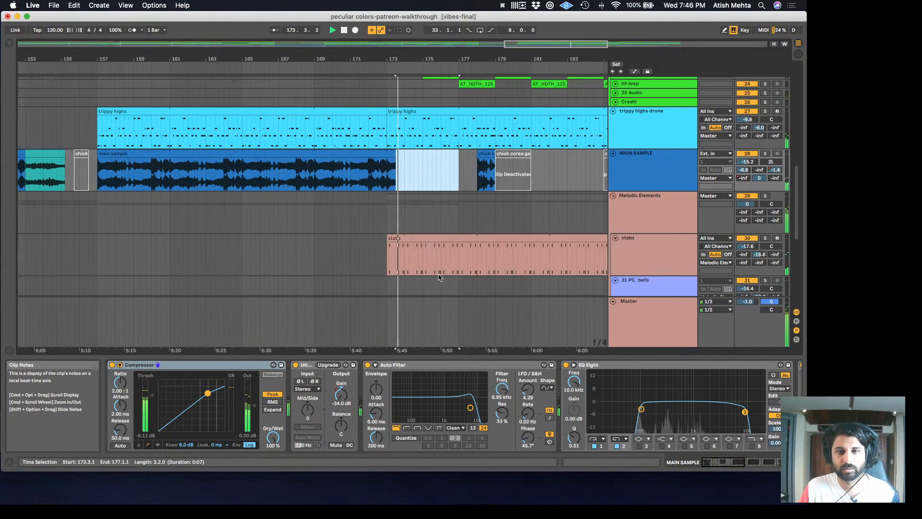
{"action": "left_click", "coordinate": [765, 237]}
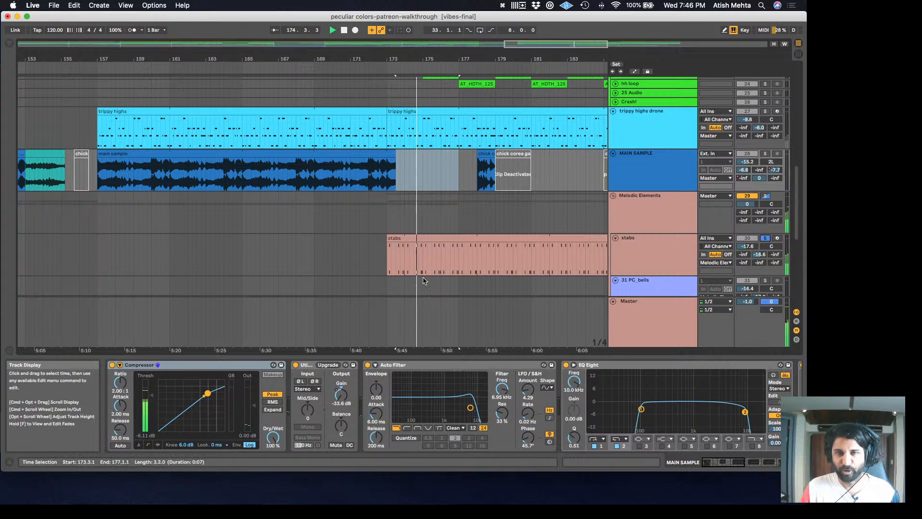
{"action": "key", "text": "space"}
{"action": "key", "text": "w"}
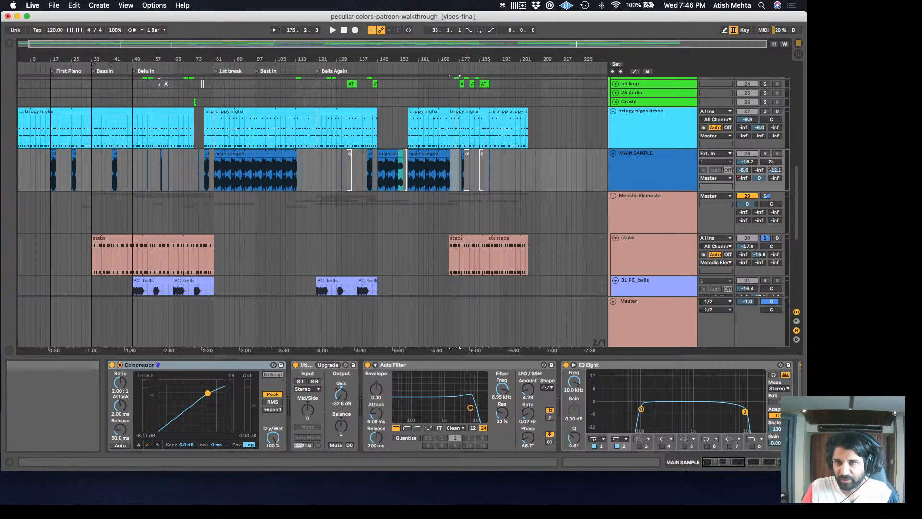
{"action": "key", "text": "space"}
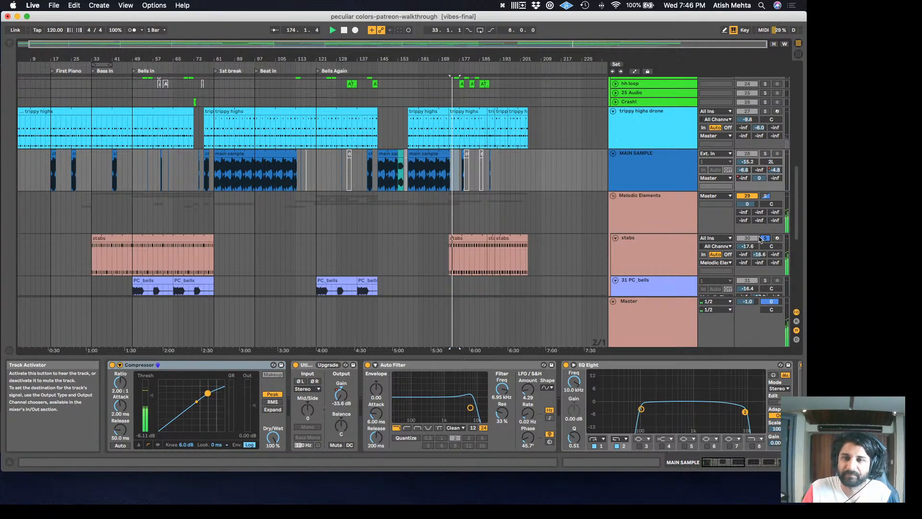
Review the drum, sample, stabs, pads and 2trippy highs layers from bar 173 to 181 in the full mix, and stop playback
{"action": "scroll", "coordinate": [530, 328], "scroll_direction": "up", "scroll_amount": 5}
{"action": "scroll", "coordinate": [528, 331], "scroll_direction": "up", "scroll_amount": 5}
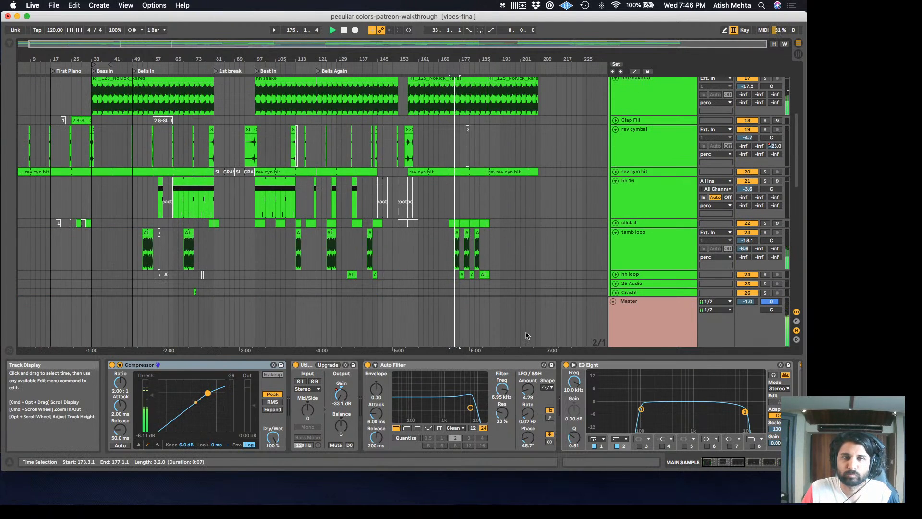
{"action": "scroll", "coordinate": [475, 281], "scroll_direction": "down", "scroll_amount": 3}
{"action": "scroll", "coordinate": [480, 280], "scroll_direction": "down", "scroll_amount": 4}
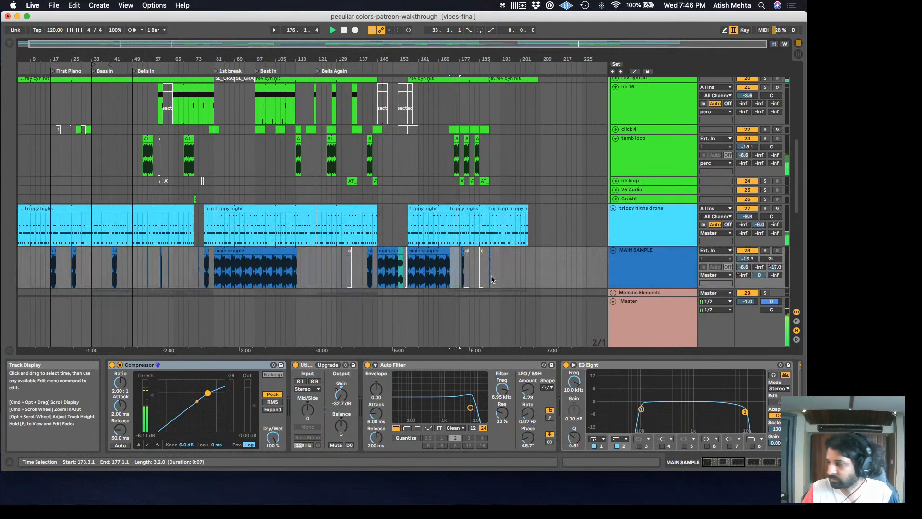
{"action": "scroll", "coordinate": [481, 269], "scroll_direction": "up", "scroll_amount": 3}
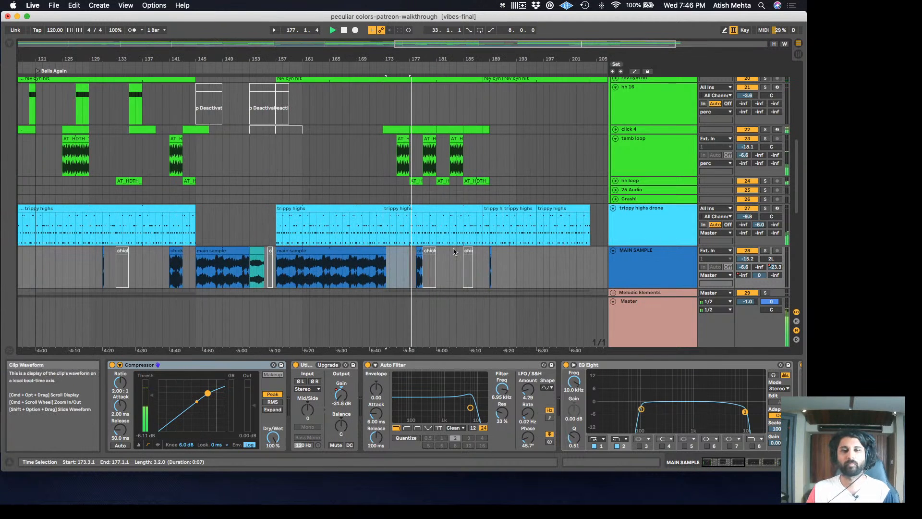
{"action": "scroll", "coordinate": [444, 244], "scroll_direction": "down", "scroll_amount": 6}
{"action": "scroll", "coordinate": [447, 245], "scroll_direction": "down", "scroll_amount": 5}
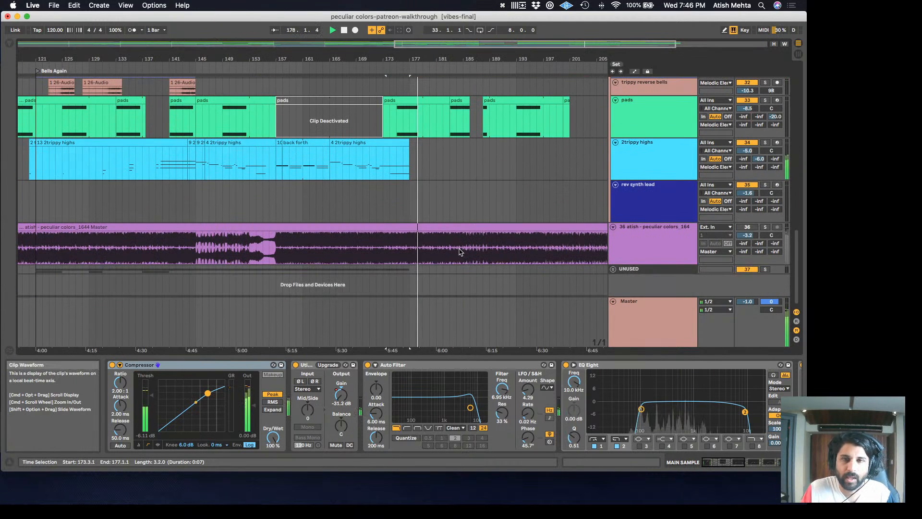
{"action": "scroll", "coordinate": [466, 253], "scroll_direction": "up", "scroll_amount": 5}
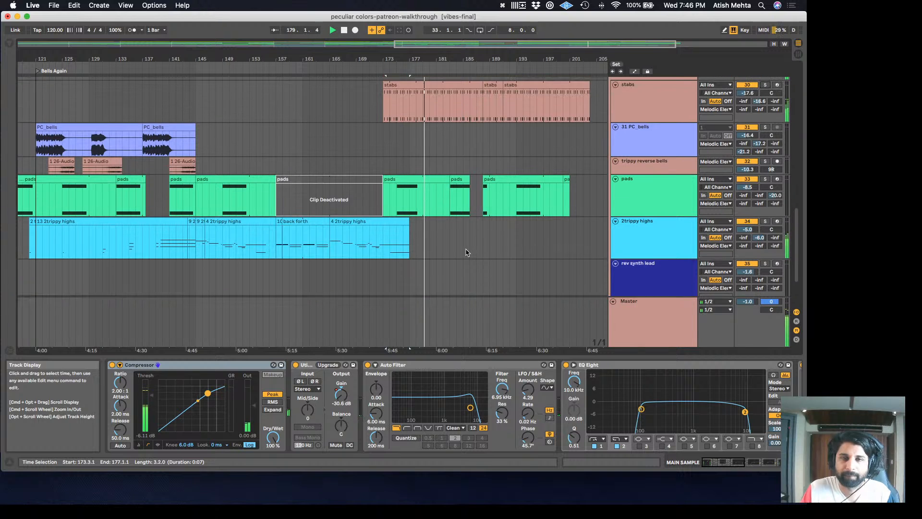
{"action": "scroll", "coordinate": [466, 252], "scroll_direction": "down", "scroll_amount": 2}
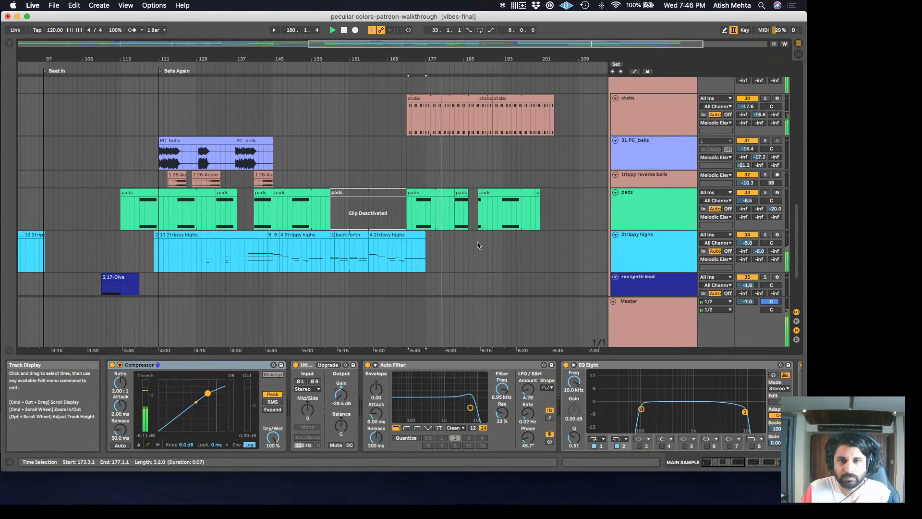
{"action": "scroll", "coordinate": [477, 245], "scroll_direction": "up", "scroll_amount": 8}
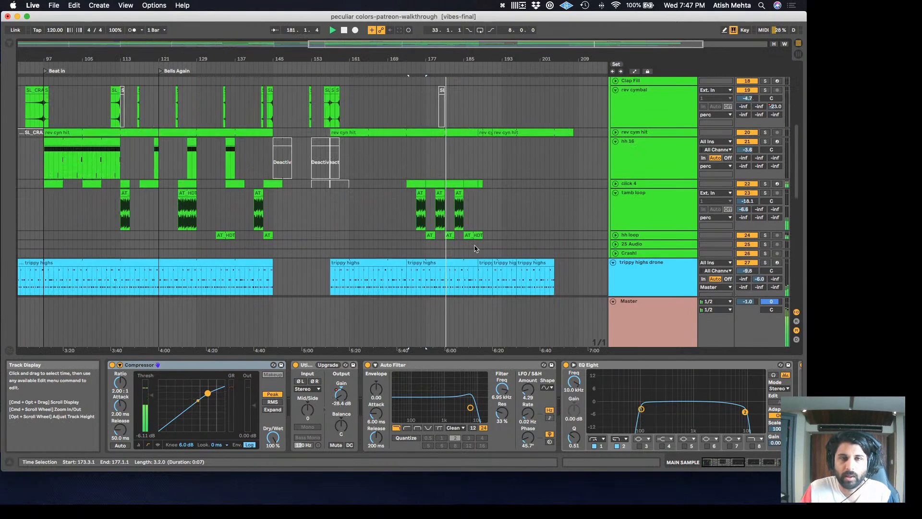
{"action": "key", "text": "space"}
Select the pads clip spanning 173.1.1 to 183.1.1 and select the disabled instrument in the pads device chain
{"action": "scroll", "coordinate": [419, 294], "scroll_direction": "up", "scroll_amount": 5}
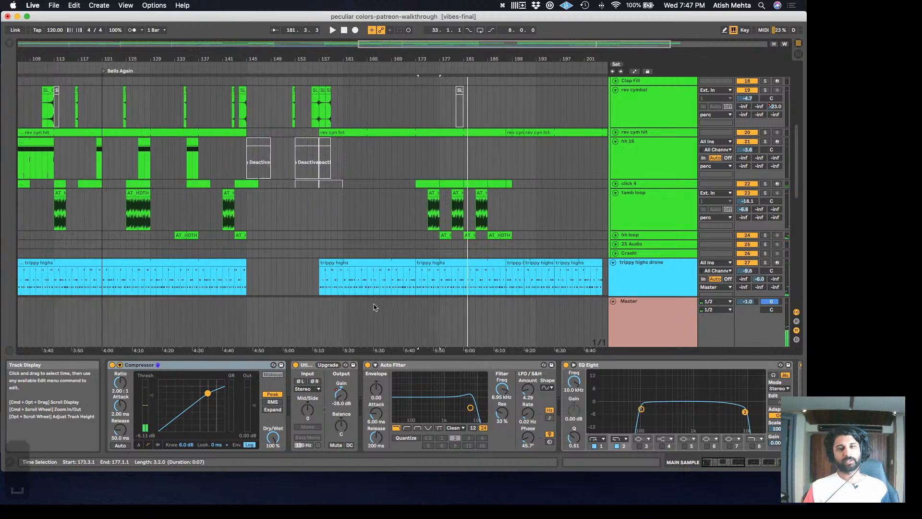
{"action": "scroll", "coordinate": [432, 279], "scroll_direction": "down", "scroll_amount": 8}
{"action": "scroll", "coordinate": [480, 241], "scroll_direction": "down", "scroll_amount": 2}
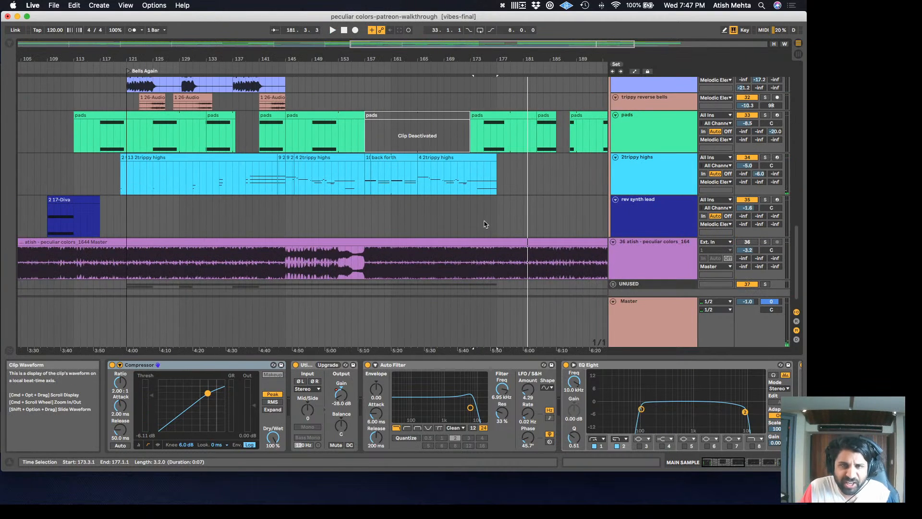
{"action": "scroll", "coordinate": [499, 221], "scroll_direction": "up", "scroll_amount": 1}
{"action": "scroll", "coordinate": [500, 222], "scroll_direction": "down", "scroll_amount": 2}
{"action": "scroll", "coordinate": [499, 221], "scroll_direction": "up", "scroll_amount": 3}
{"action": "scroll", "coordinate": [500, 221], "scroll_direction": "right", "scroll_amount": 5}
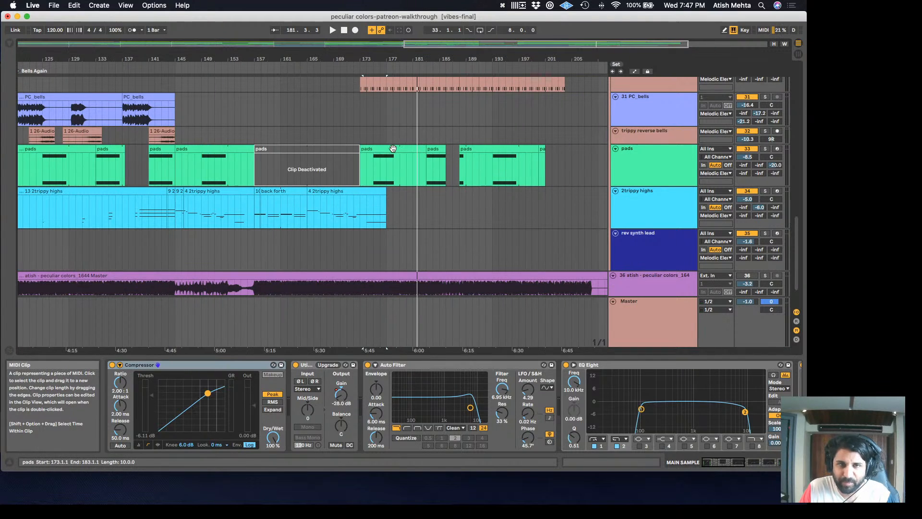
{"action": "left_click", "coordinate": [392, 148]}
{"action": "left_click", "coordinate": [132, 368]}
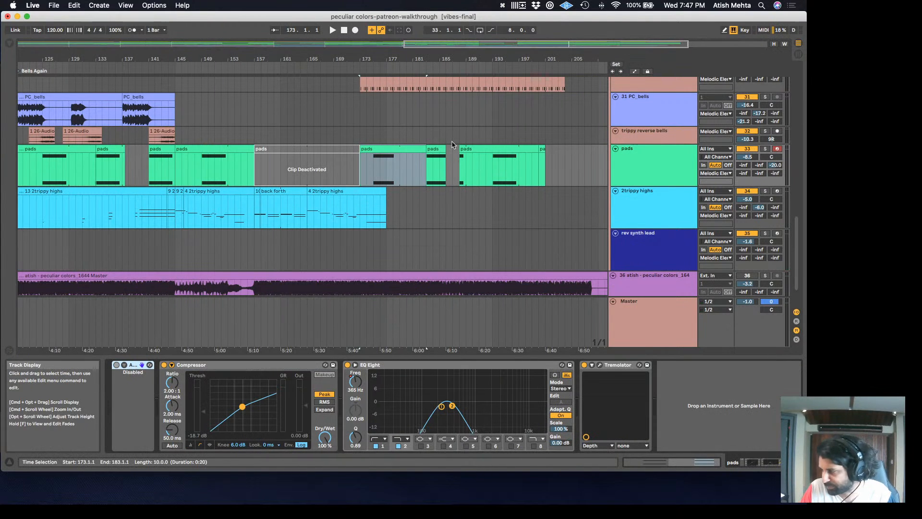
Review the whole arrangement, from the pads, bells and stabs tracks through MAIN SAMPLE and trippy highs to the percussion and kick
{"action": "scroll", "coordinate": [441, 166], "scroll_direction": "up", "scroll_amount": 4}
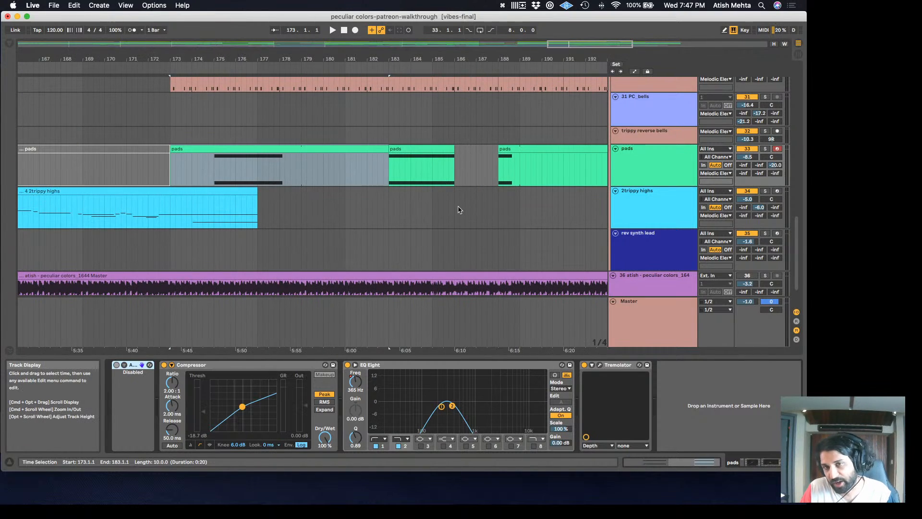
{"action": "scroll", "coordinate": [457, 206], "scroll_direction": "down", "scroll_amount": 6}
{"action": "scroll", "coordinate": [472, 207], "scroll_direction": "up", "scroll_amount": 5}
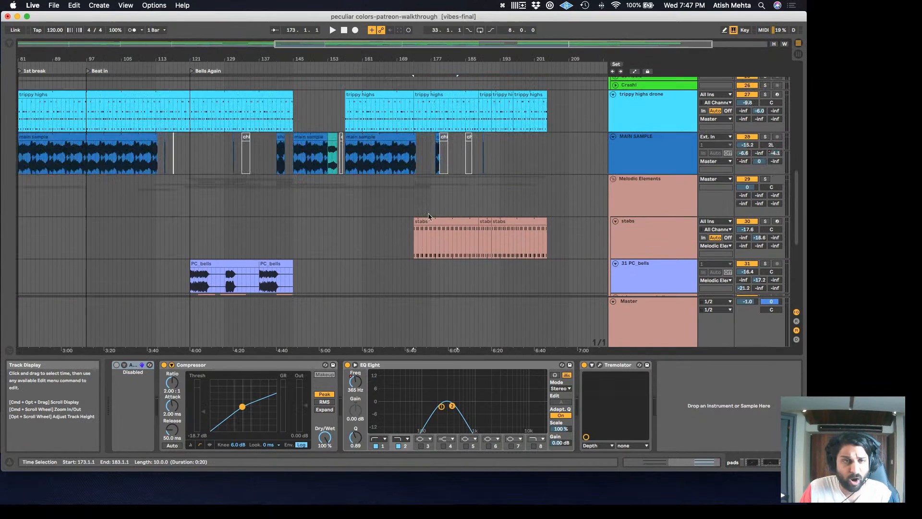
{"action": "scroll", "coordinate": [373, 231], "scroll_direction": "up", "scroll_amount": 3}
{"action": "scroll", "coordinate": [374, 242], "scroll_direction": "up", "scroll_amount": 2}
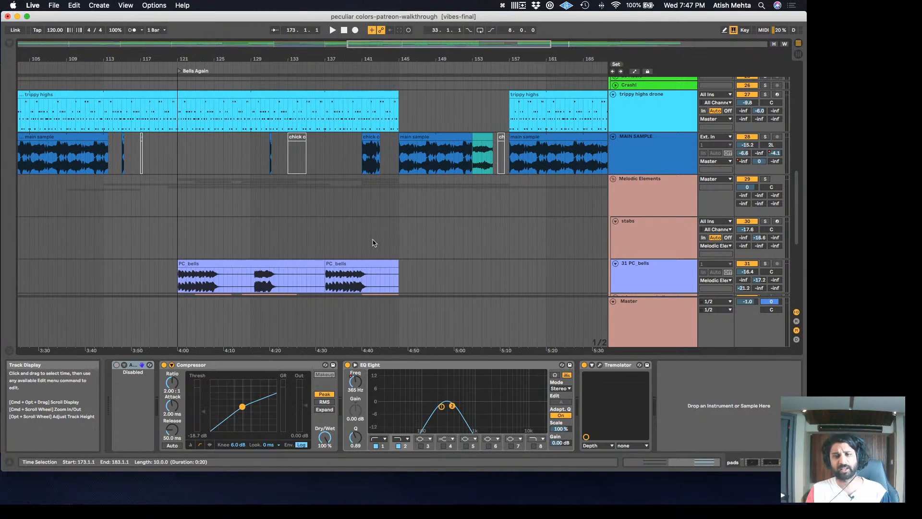
{"action": "scroll", "coordinate": [374, 243], "scroll_direction": "down", "scroll_amount": 4}
{"action": "scroll", "coordinate": [380, 247], "scroll_direction": "up", "scroll_amount": 10}
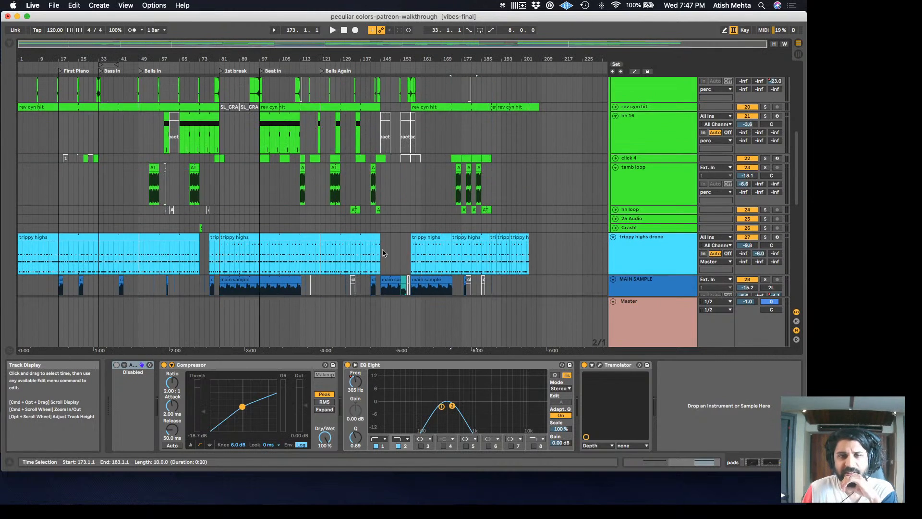
{"action": "scroll", "coordinate": [383, 253], "scroll_direction": "up", "scroll_amount": 3}
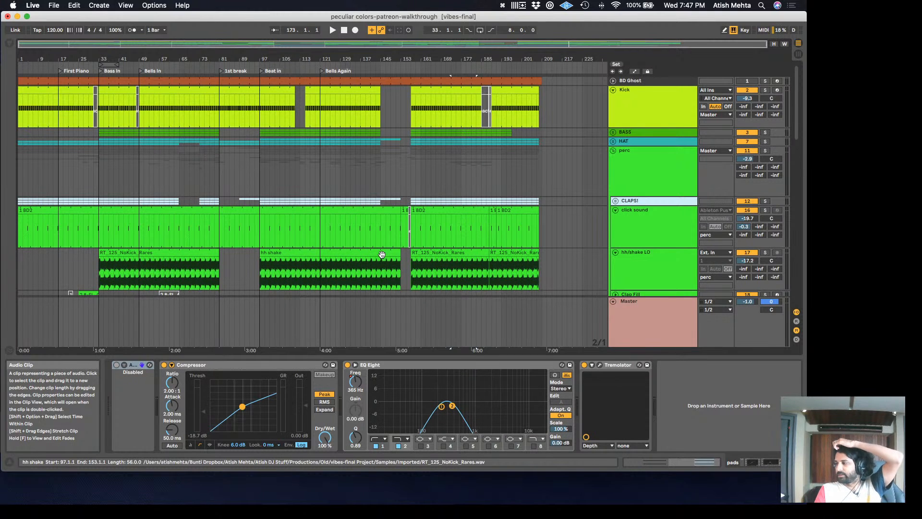
{"action": "scroll", "coordinate": [382, 255], "scroll_direction": "down", "scroll_amount": 5}
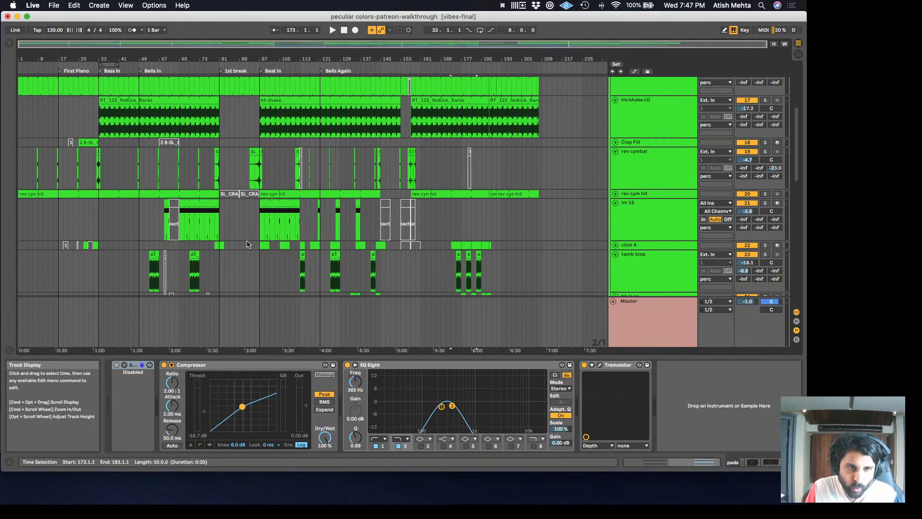
{"action": "scroll", "coordinate": [247, 241], "scroll_direction": "up", "scroll_amount": 2}
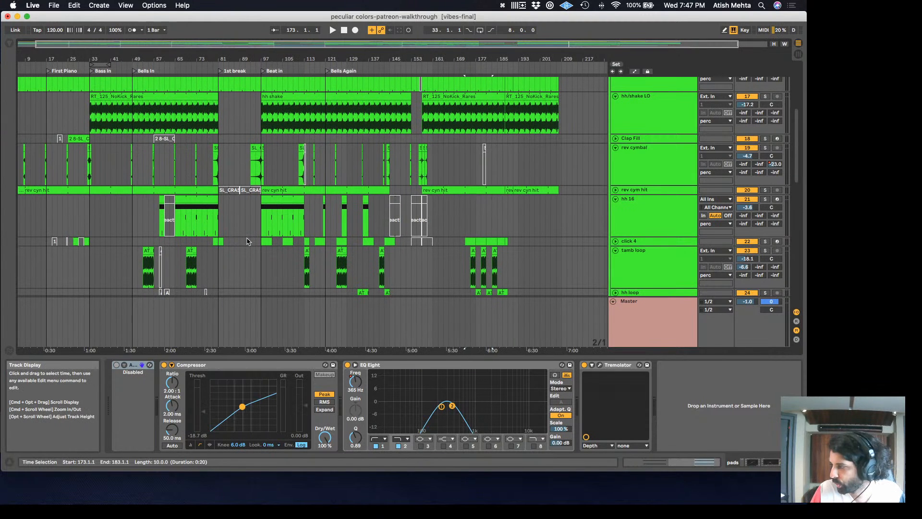
{"action": "scroll", "coordinate": [248, 241], "scroll_direction": "down", "scroll_amount": 2}
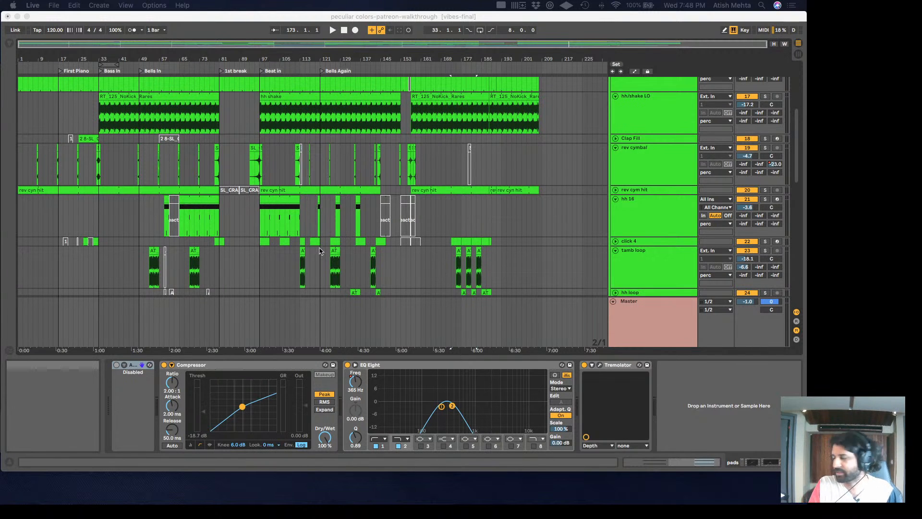
{"action": "scroll", "coordinate": [263, 232], "scroll_direction": "up", "scroll_amount": 5}
{"action": "scroll", "coordinate": [269, 246], "scroll_direction": "up", "scroll_amount": 10}
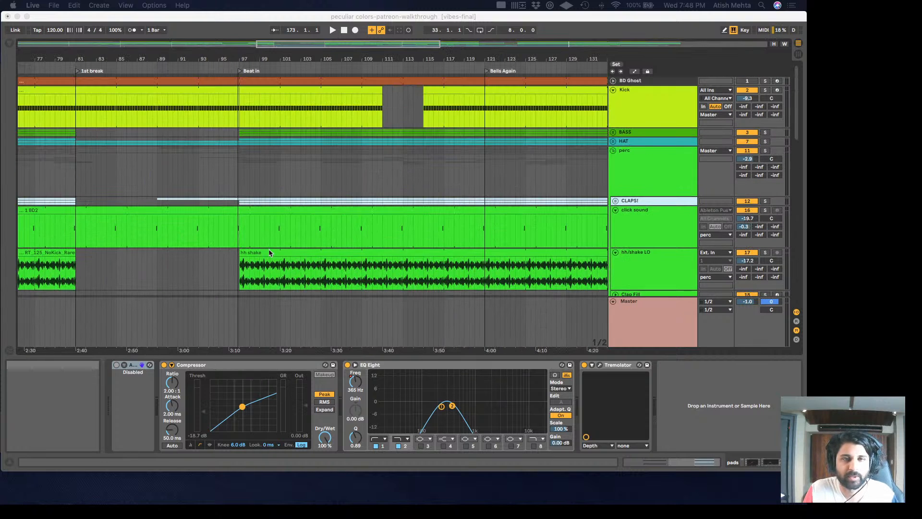
{"action": "scroll", "coordinate": [274, 250], "scroll_direction": "up", "scroll_amount": 3}
{"action": "scroll", "coordinate": [283, 254], "scroll_direction": "down", "scroll_amount": 8}
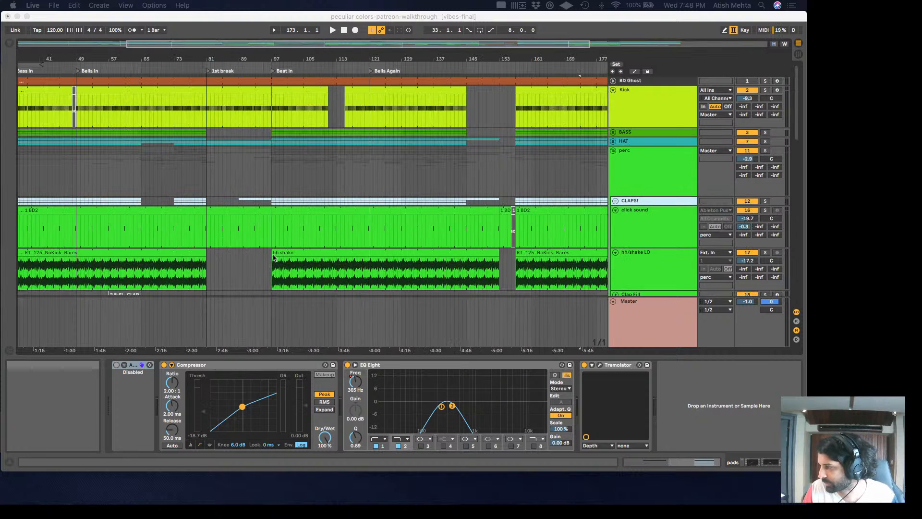
{"action": "scroll", "coordinate": [283, 252], "scroll_direction": "down", "scroll_amount": 3}
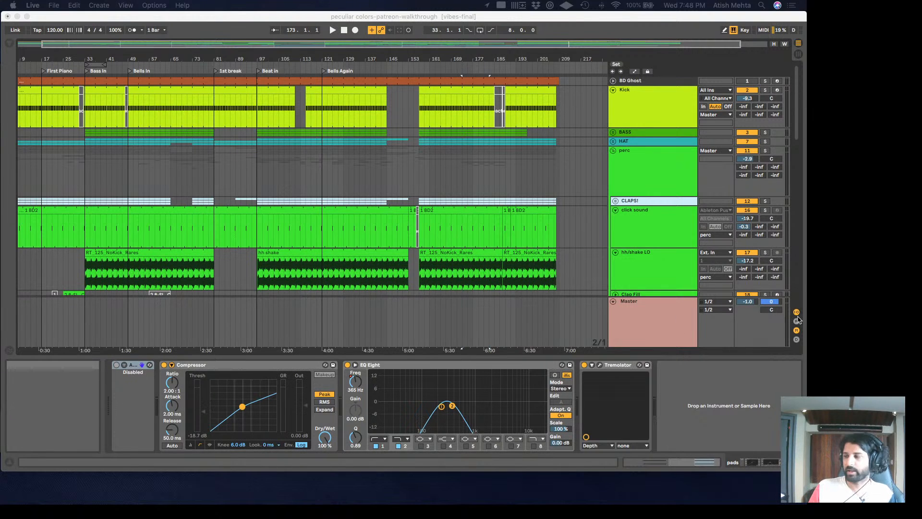
{"action": "key", "text": "super+Tab"}
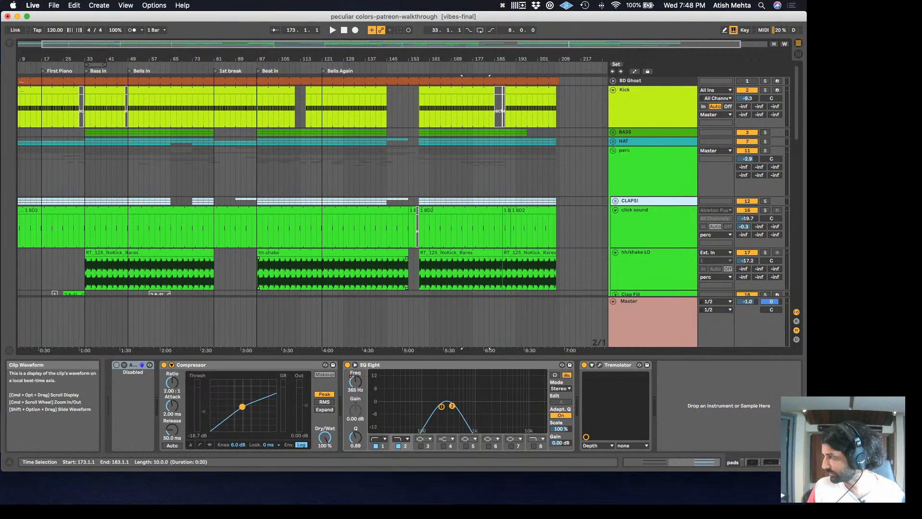
{"action": "key", "text": "super+Tab"}
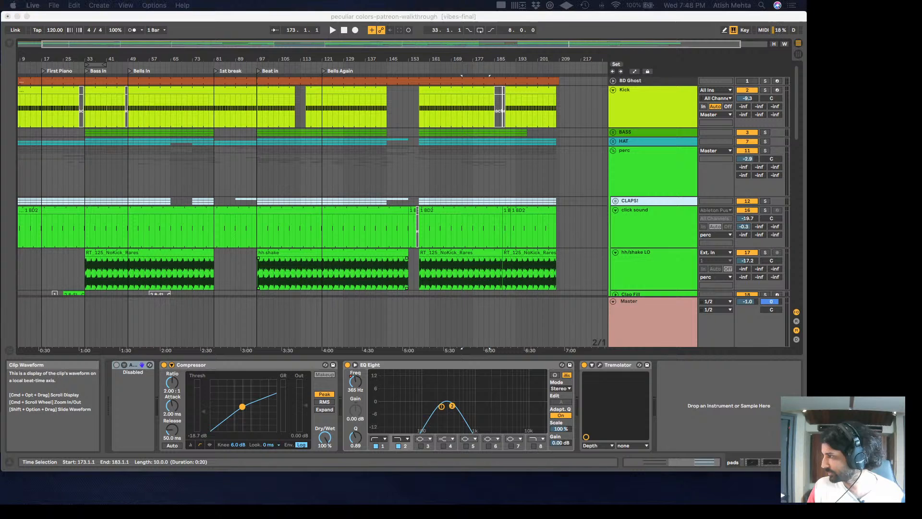